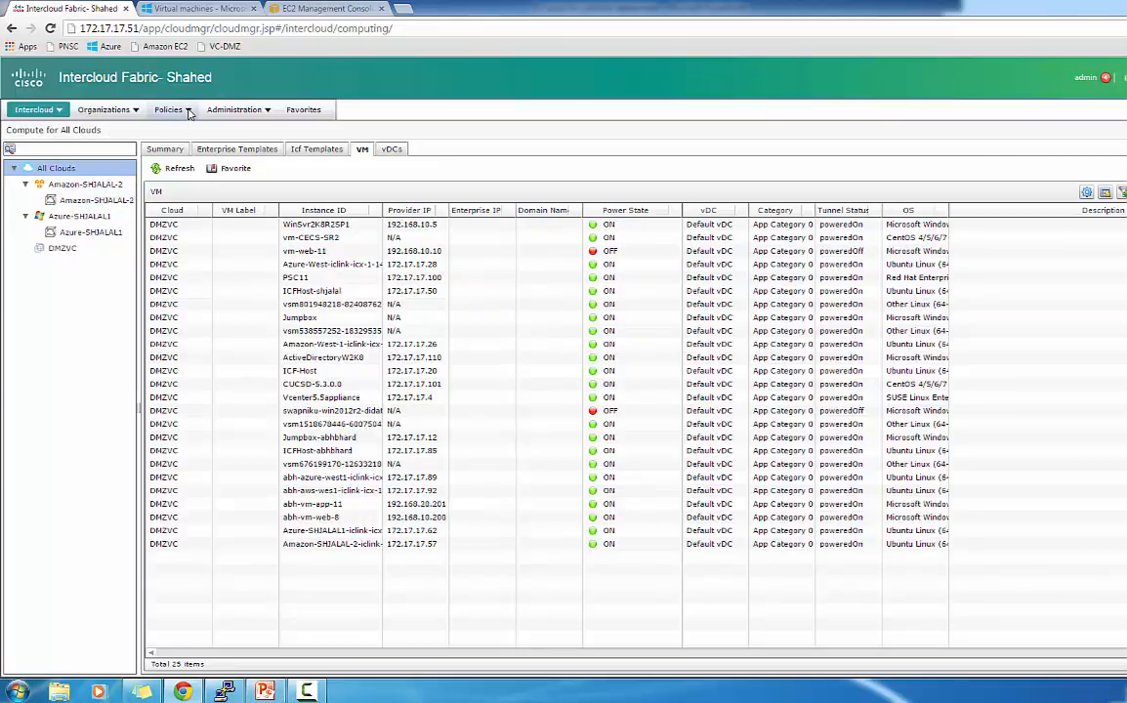
Step: Open the network policies within the Virtual/Hypervisor Policies
click(187, 110)
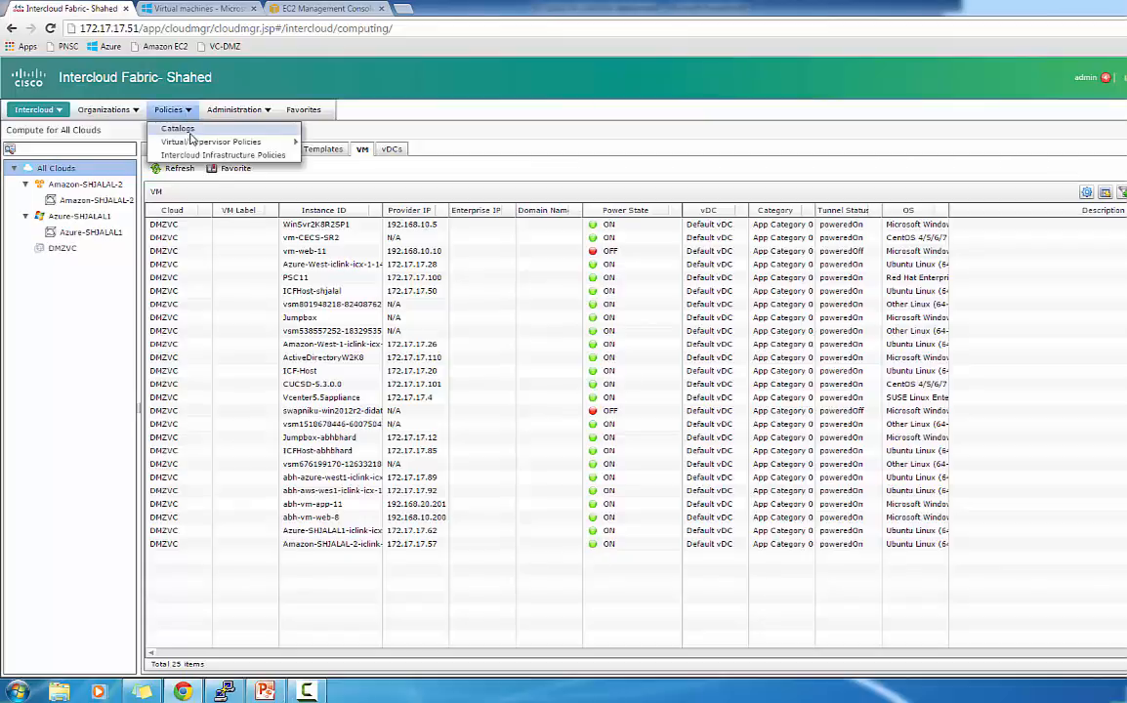
mouse_move(191, 143)
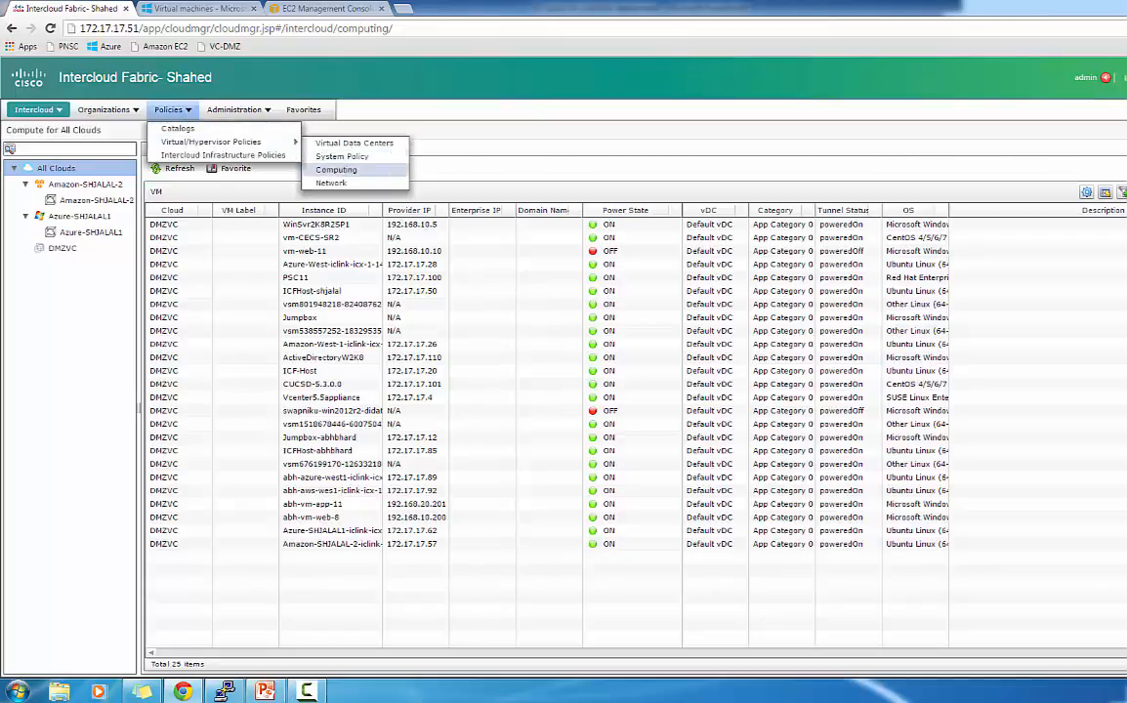
click(337, 183)
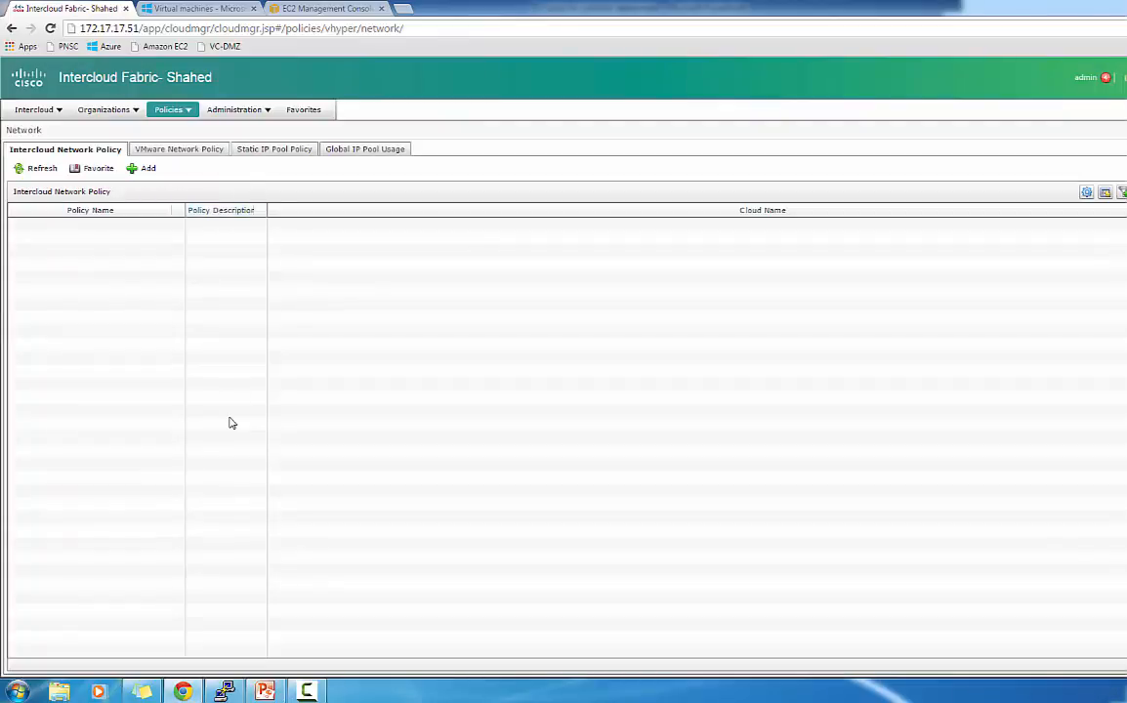
Step: Switch to PowerPoint to examine the Enterprise DC to Amazon Cloud topology slide, and return to Intercloud Fabric in Chrome
click(265, 693)
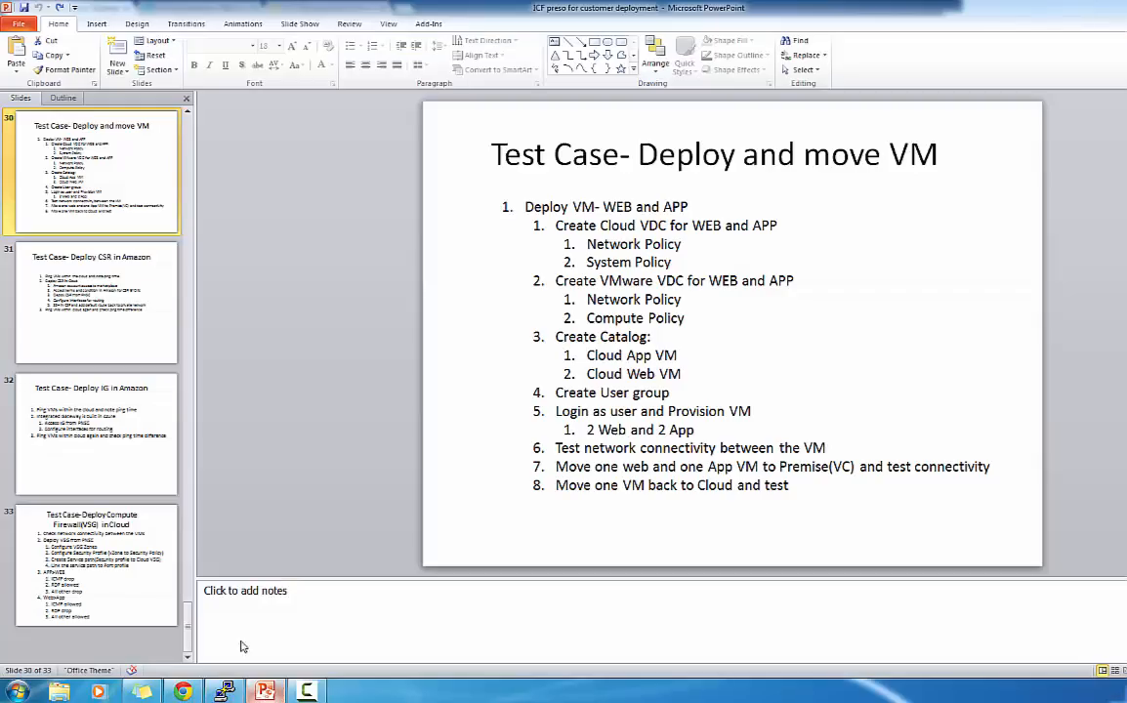
scroll(110, 207, up, 3)
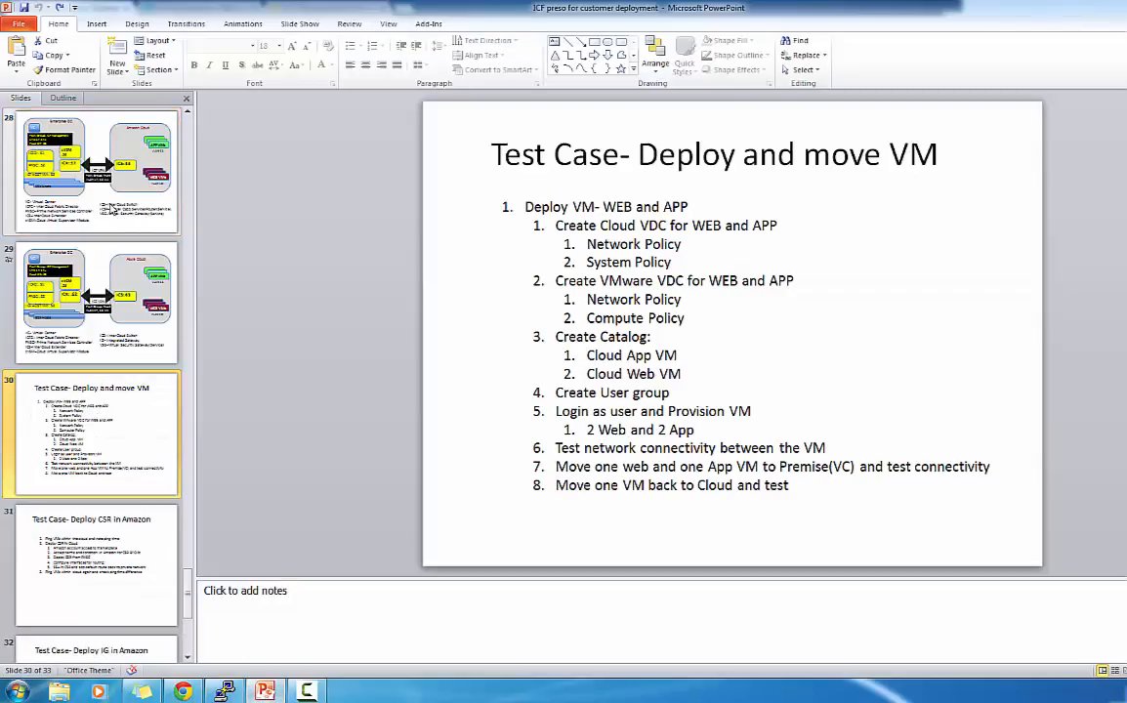
click(116, 176)
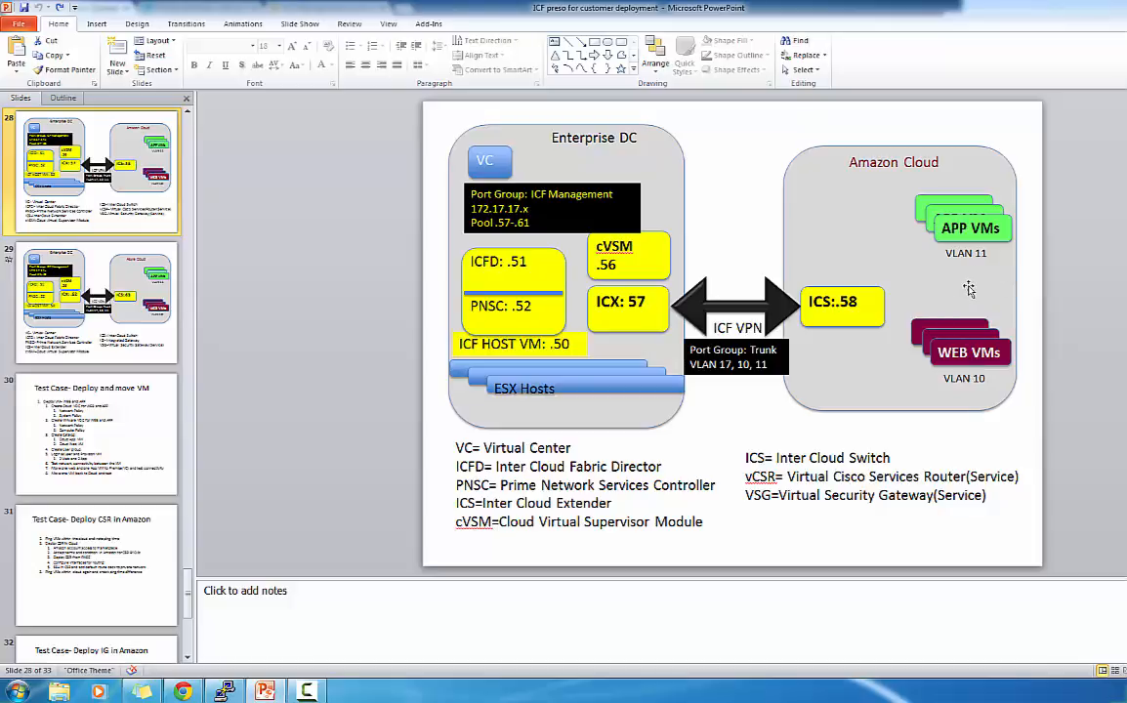
click(182, 691)
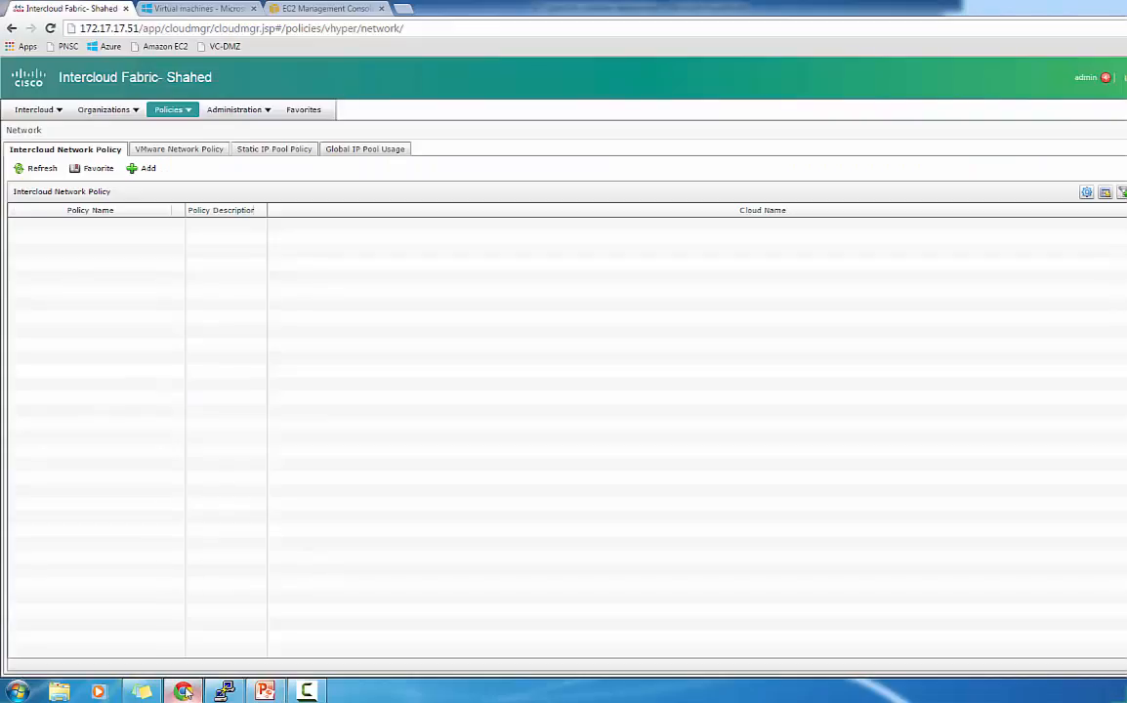
Step: Review the static IP pool policies for WEB, APP and ICF management VMs, and look over the blank form for a new pool entry
click(256, 148)
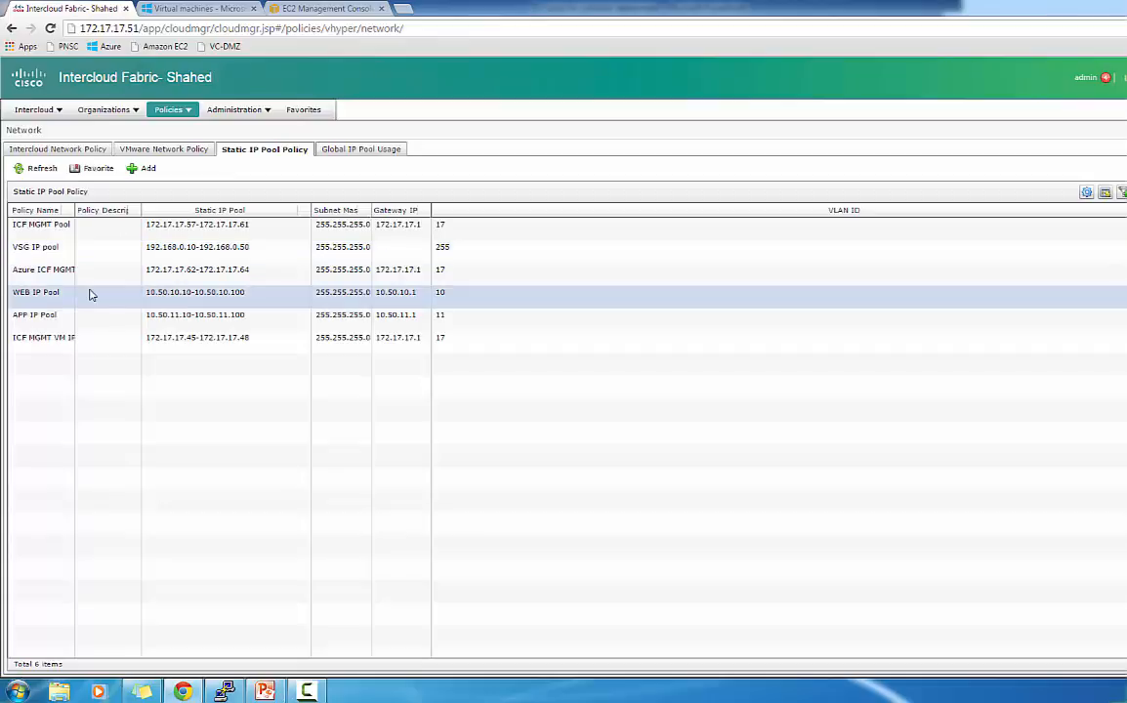
click(82, 320)
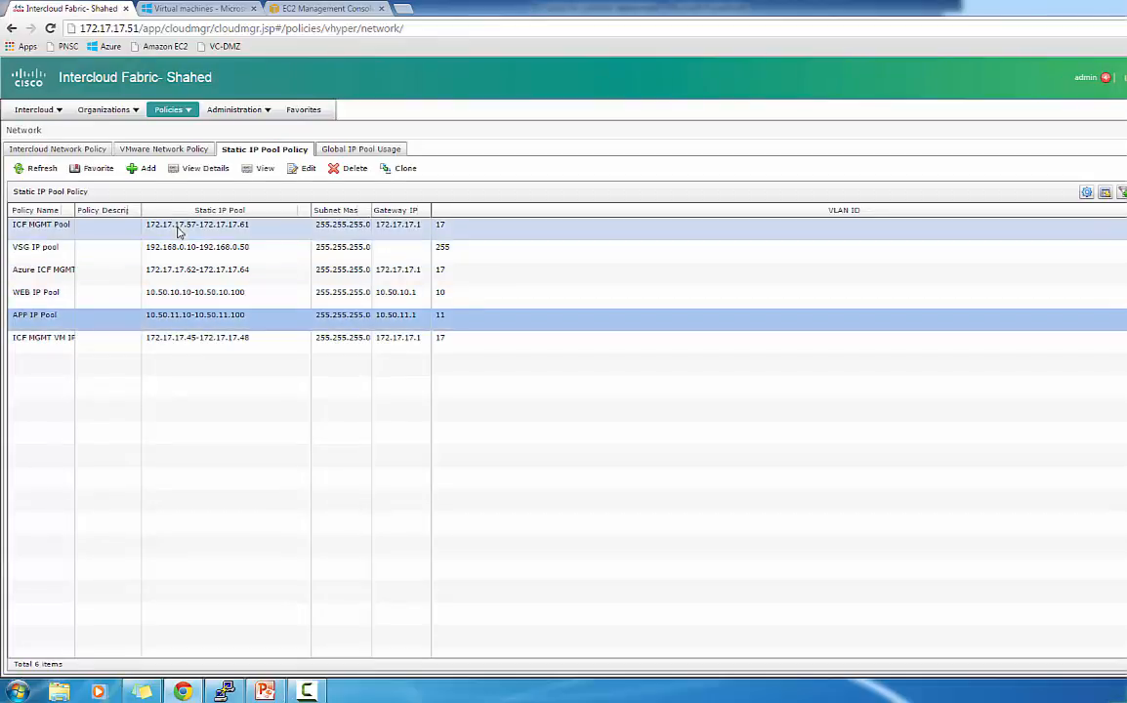
click(144, 169)
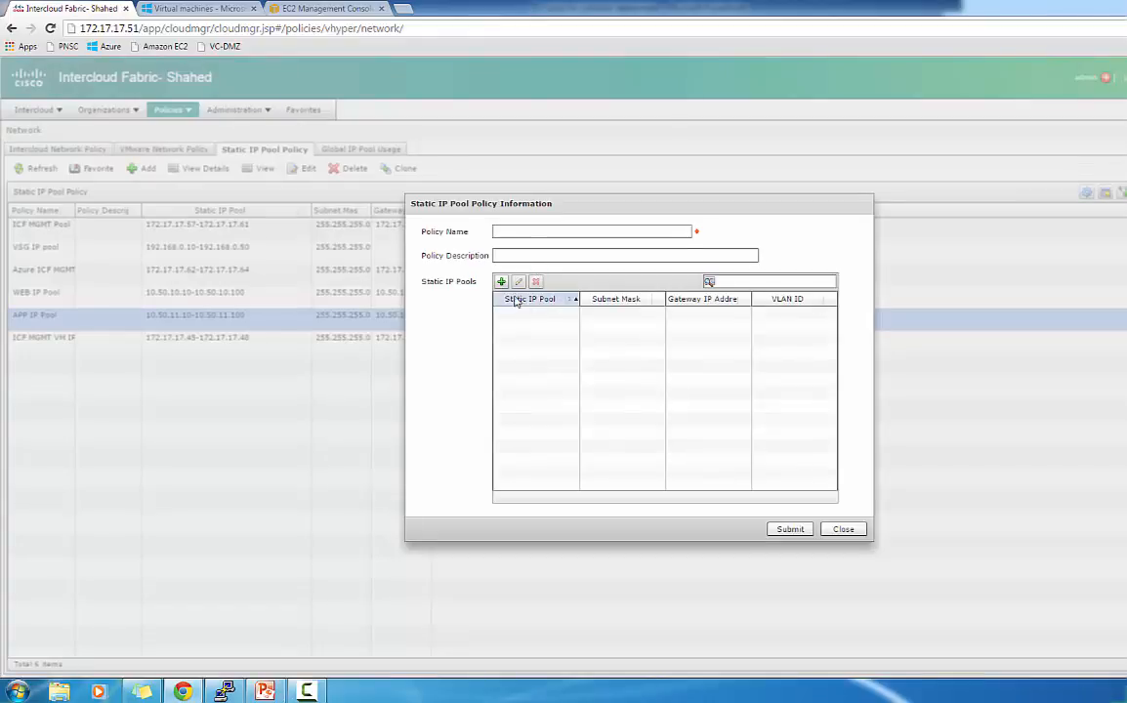
click(501, 283)
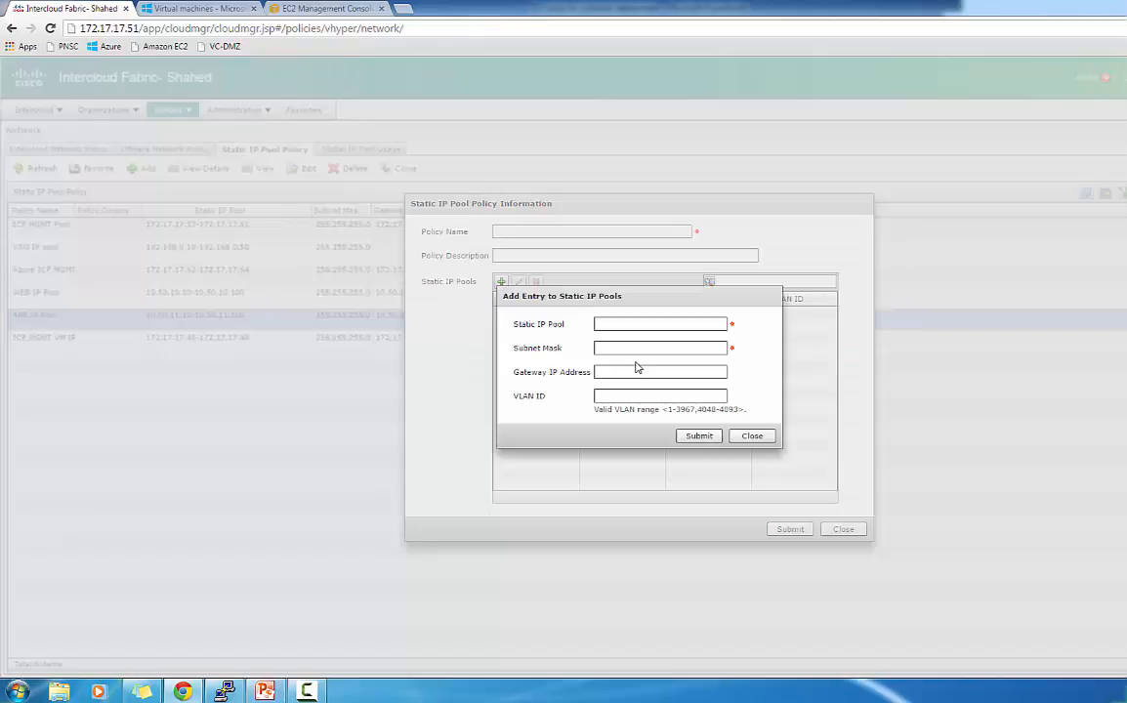
click(752, 437)
click(842, 530)
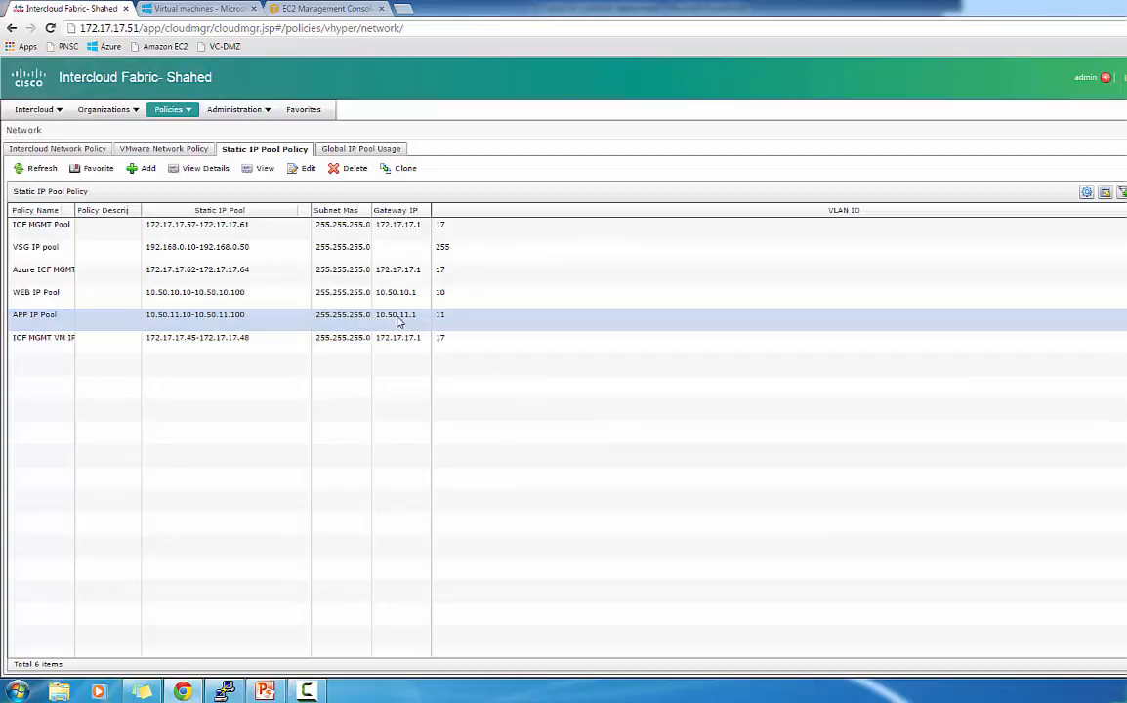
click(442, 295)
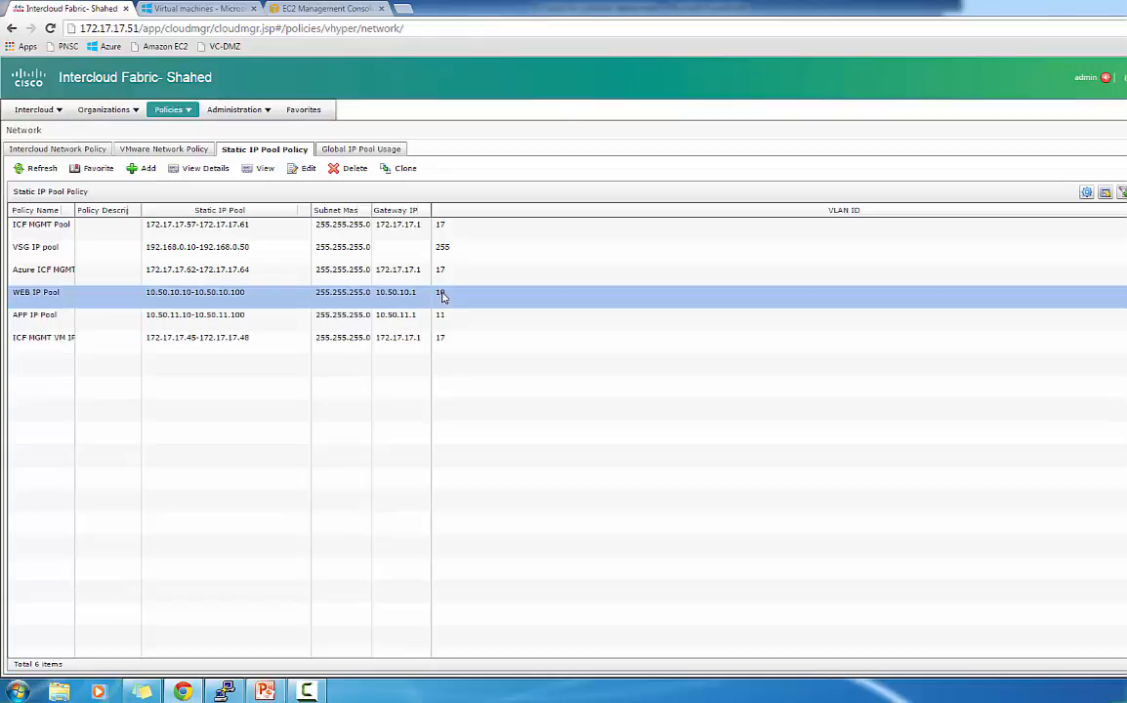
click(415, 338)
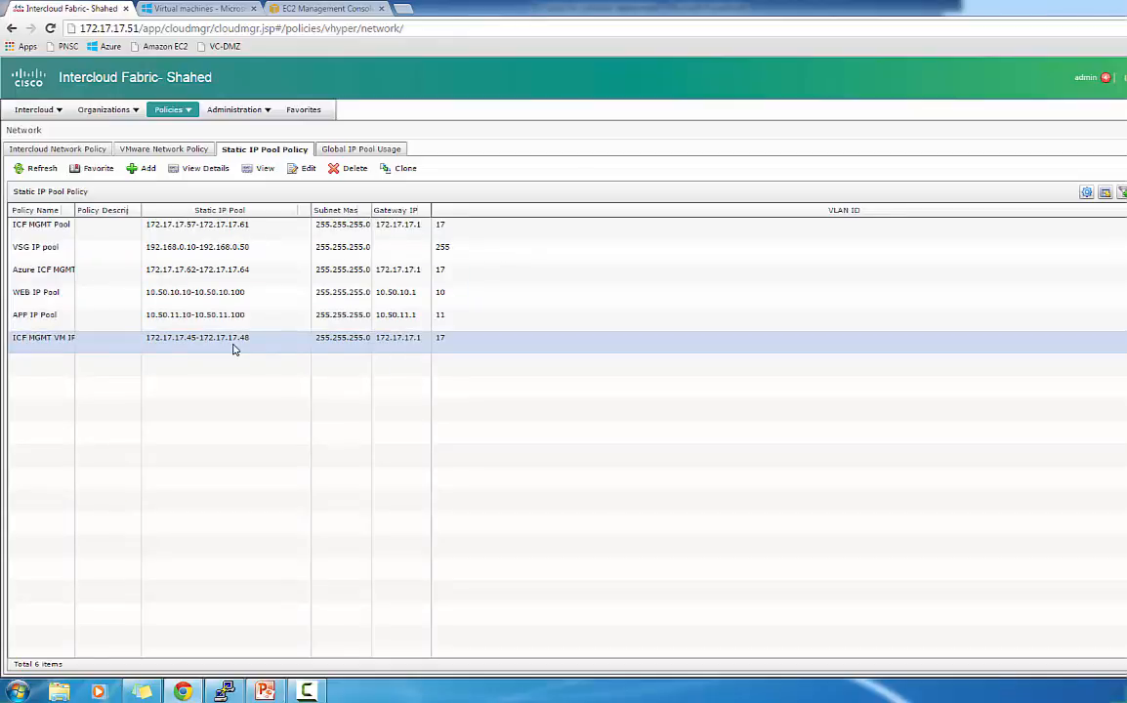
Step: Start a new Intercloud network policy named "APP Net Pol- AWS" for the Amazon cloud
click(94, 152)
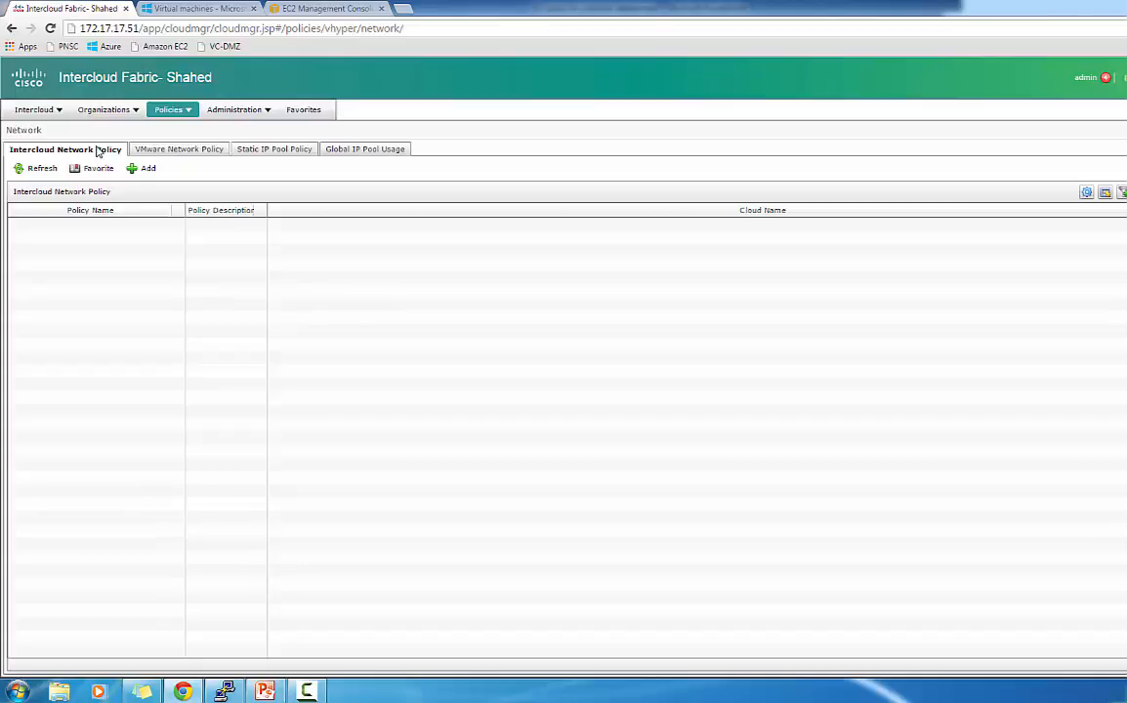
click(143, 169)
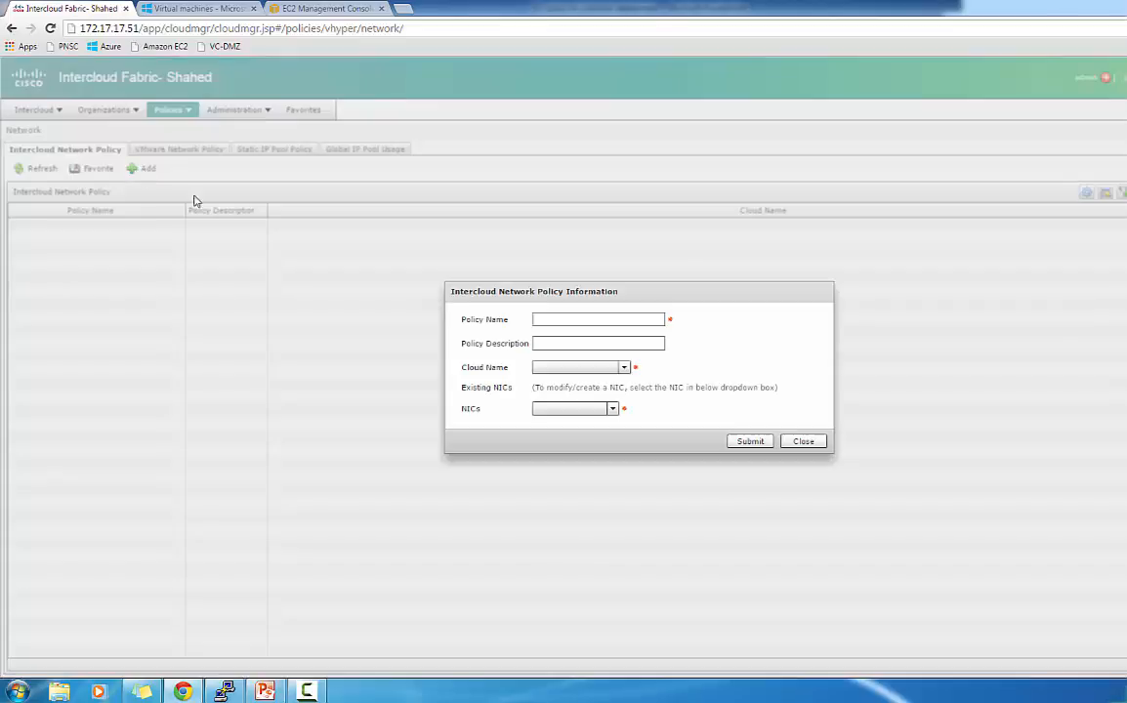
click(543, 323)
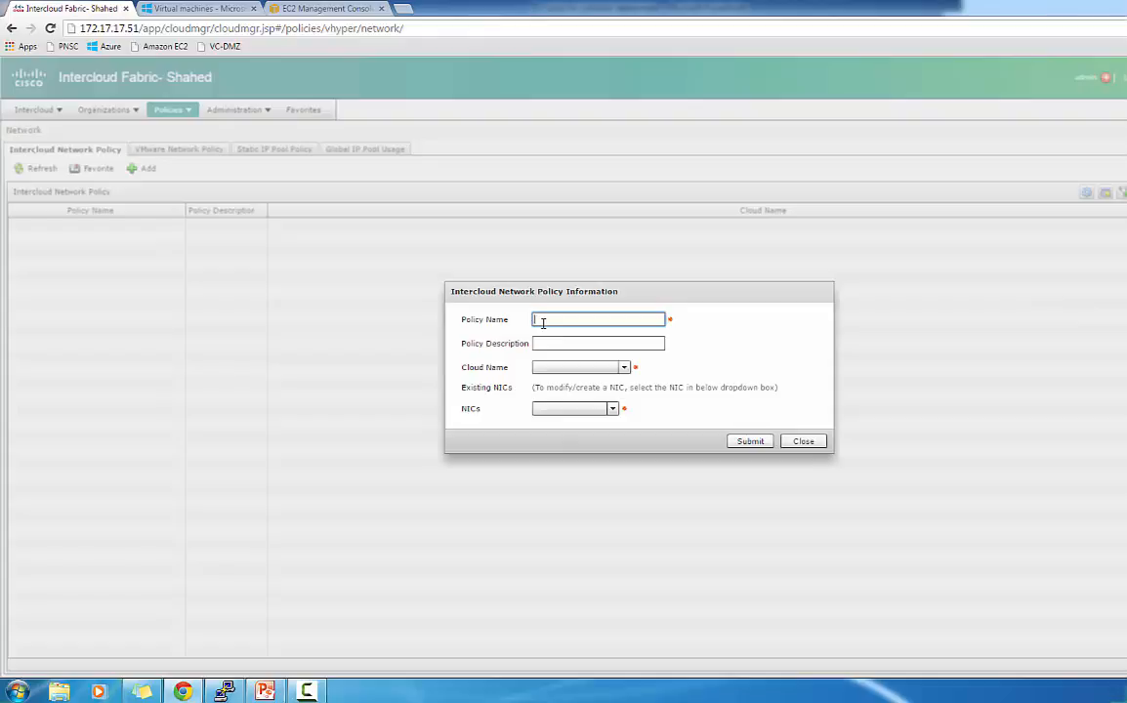
text(Az)
text(l- AWS)
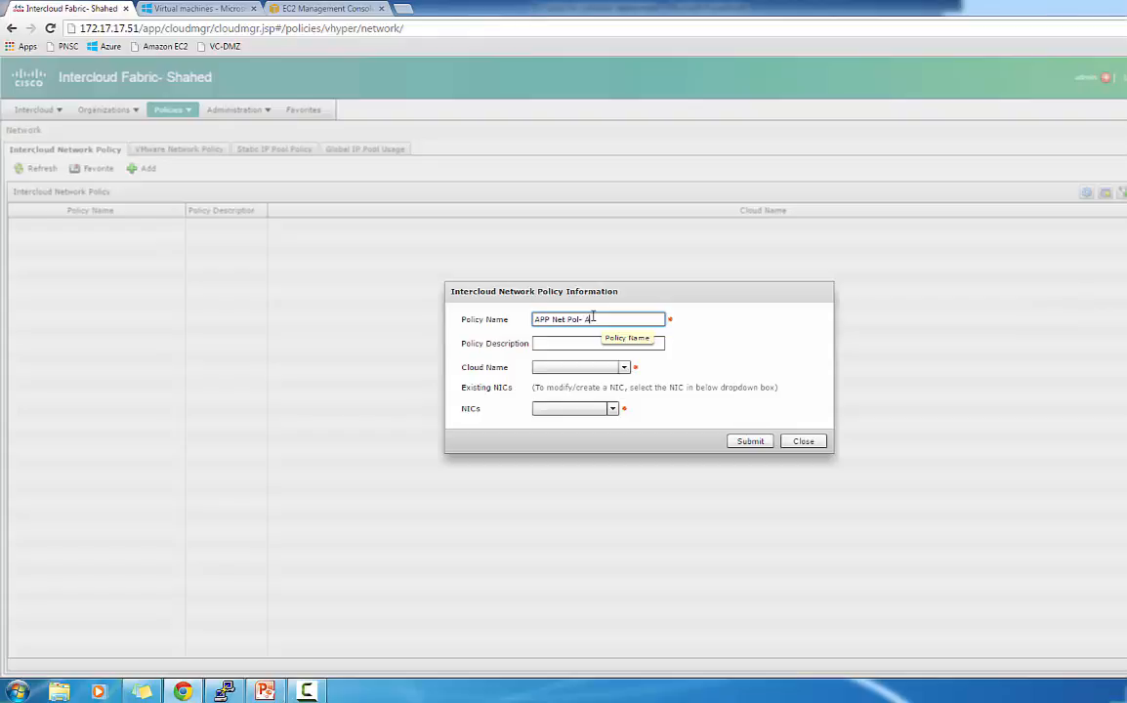
click(621, 368)
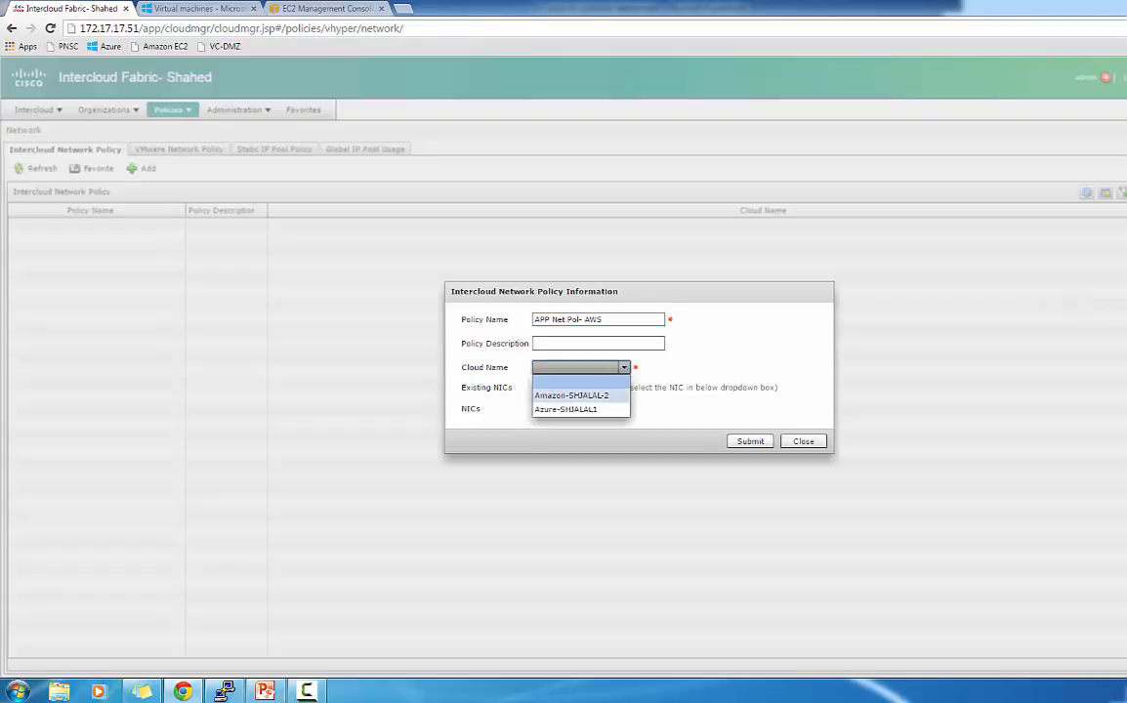
click(572, 394)
Step: Create a new NIC named "app" in the network policy and make it mandatory
click(605, 410)
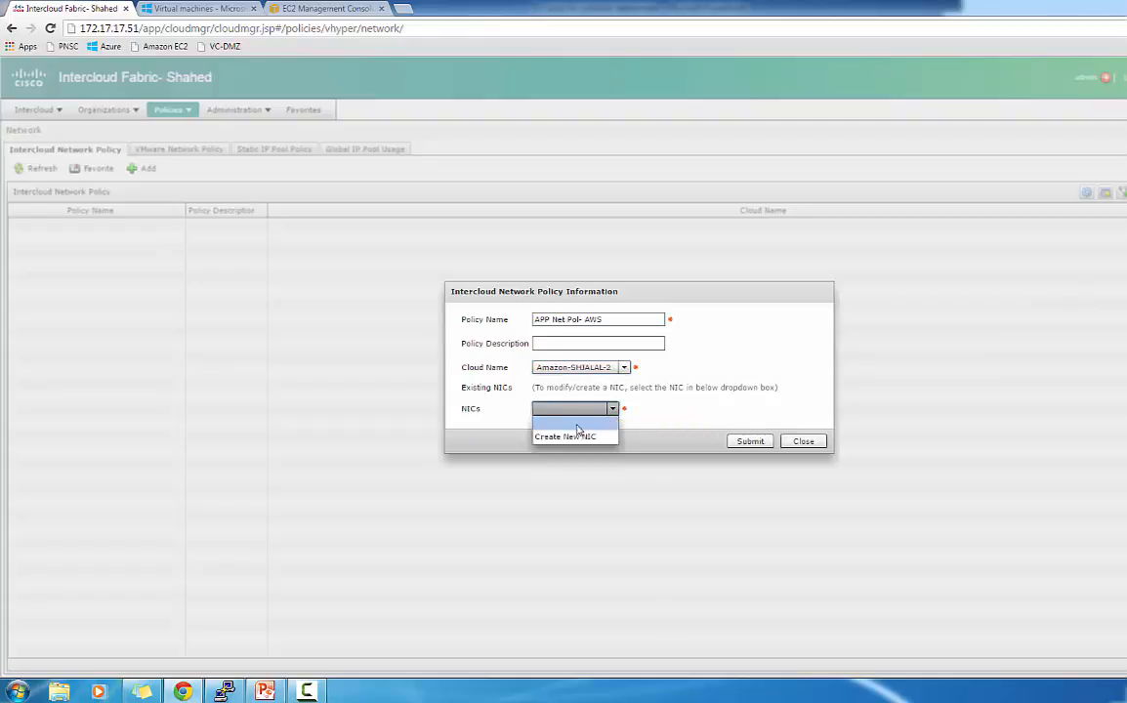
click(572, 435)
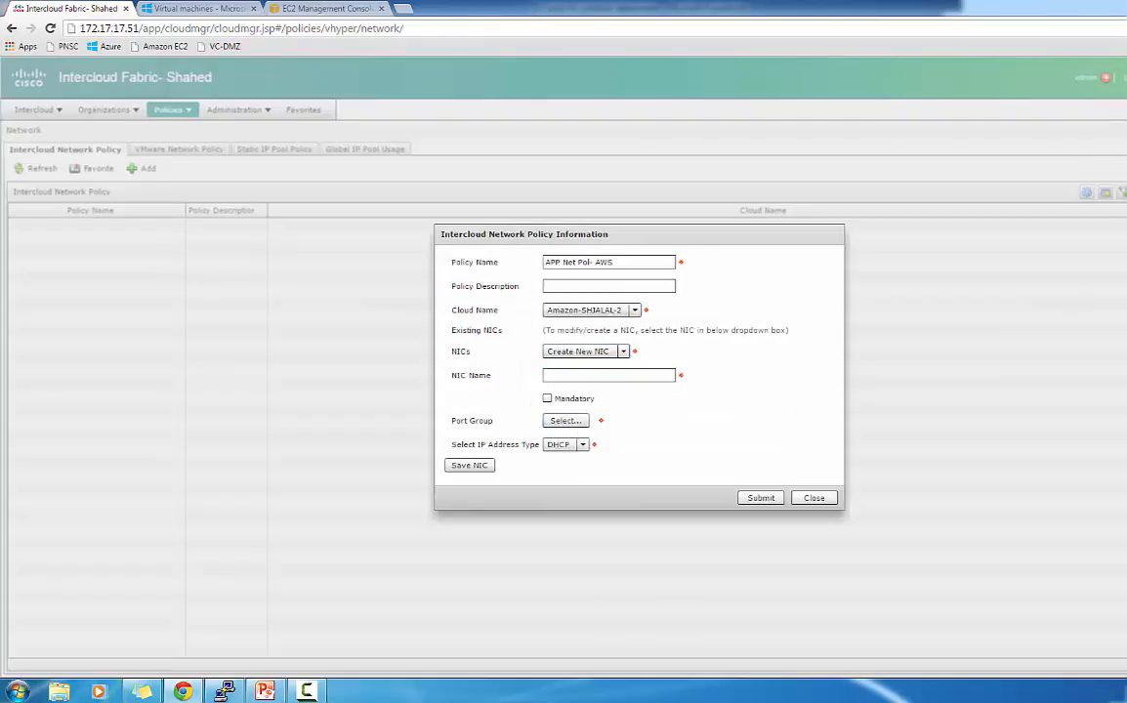
click(571, 373)
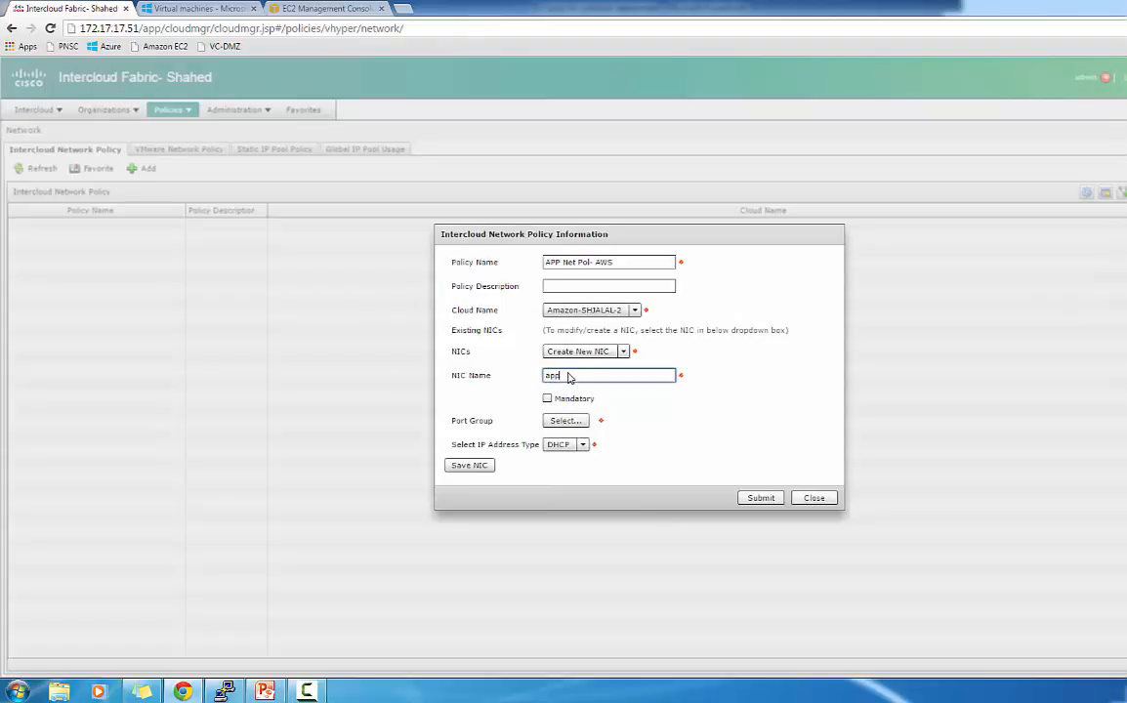
click(552, 400)
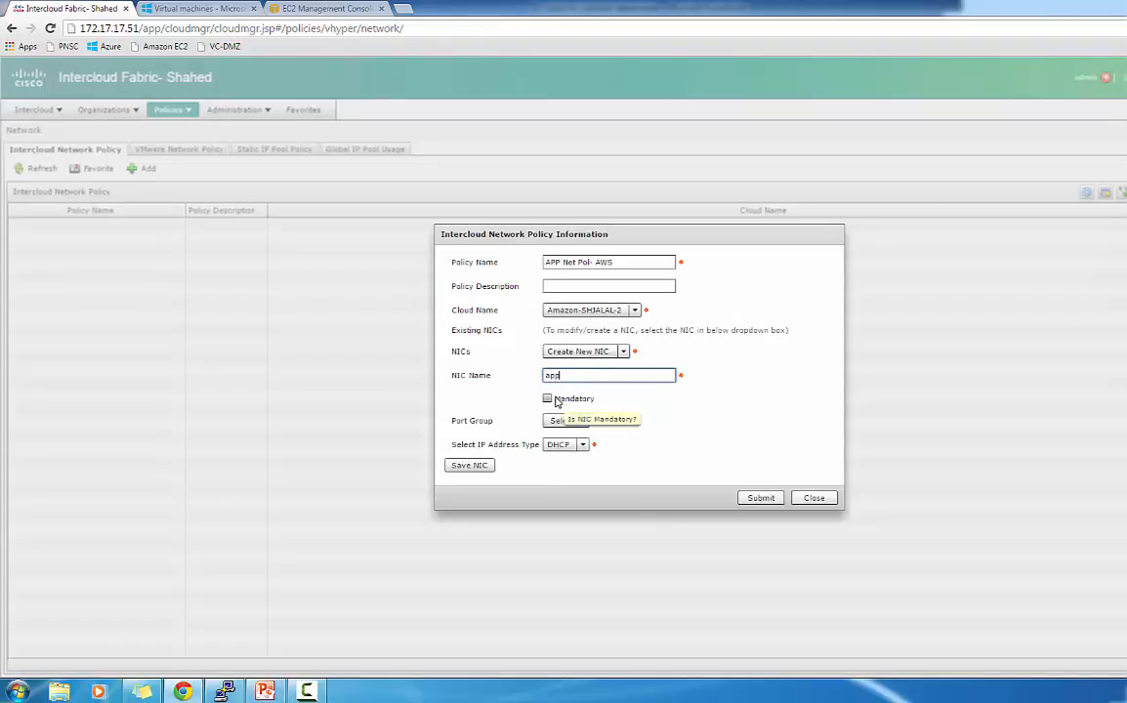
Step: Assign the Cloud VSM port profile APP as the NIC's port group
click(565, 421)
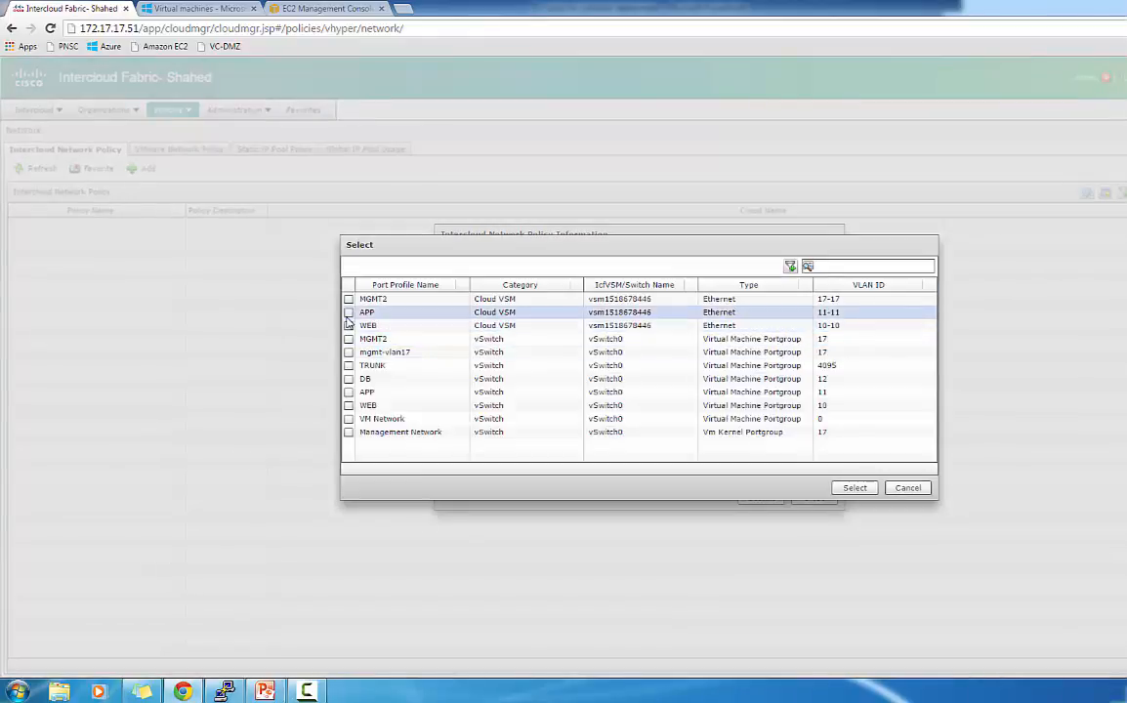
click(349, 312)
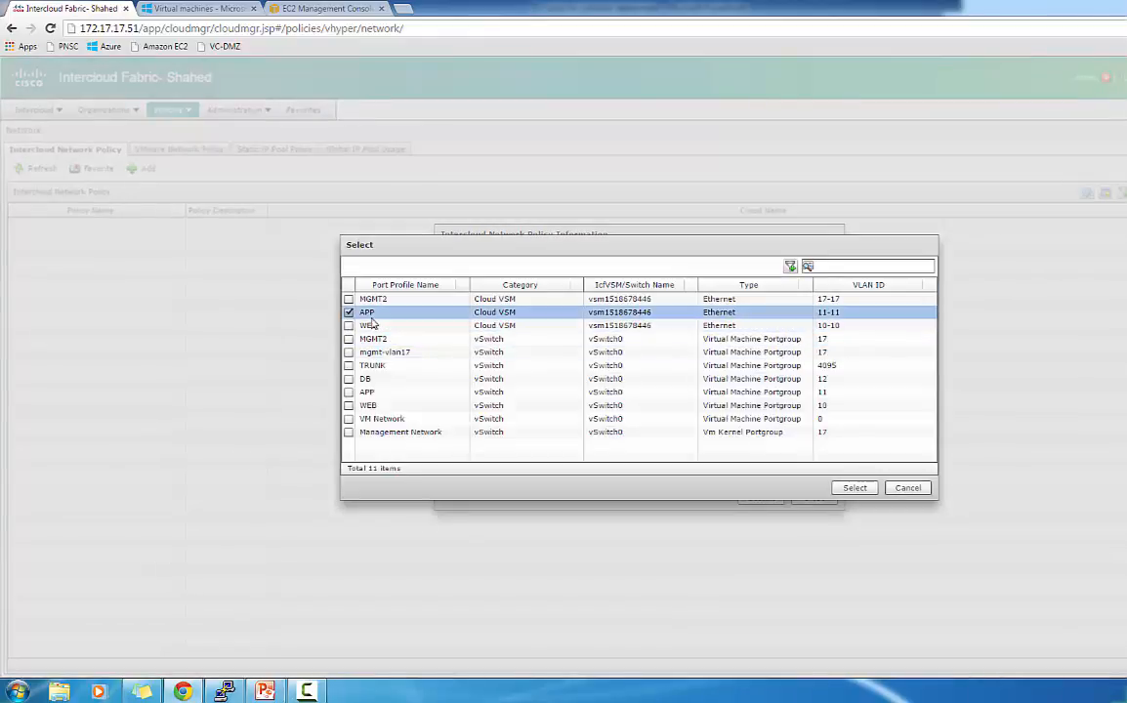
click(857, 489)
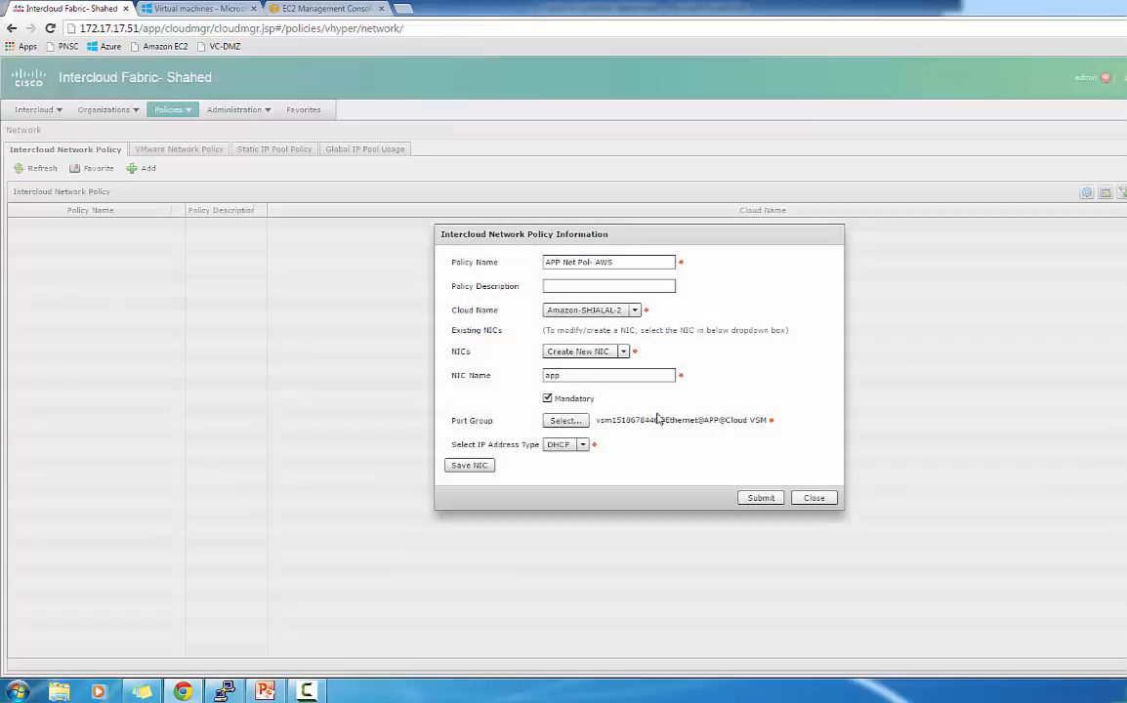
Step: Set the NIC's IP address type to Static with the APP IP Pool, and save the NIC
click(584, 445)
click(566, 472)
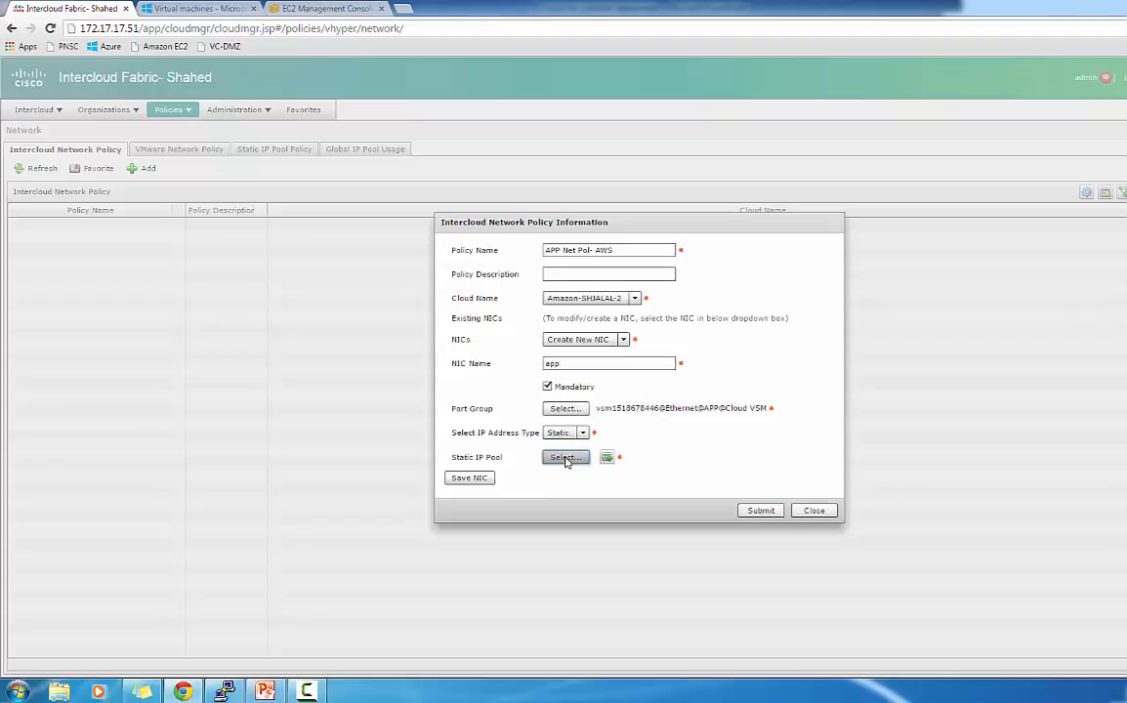
click(565, 458)
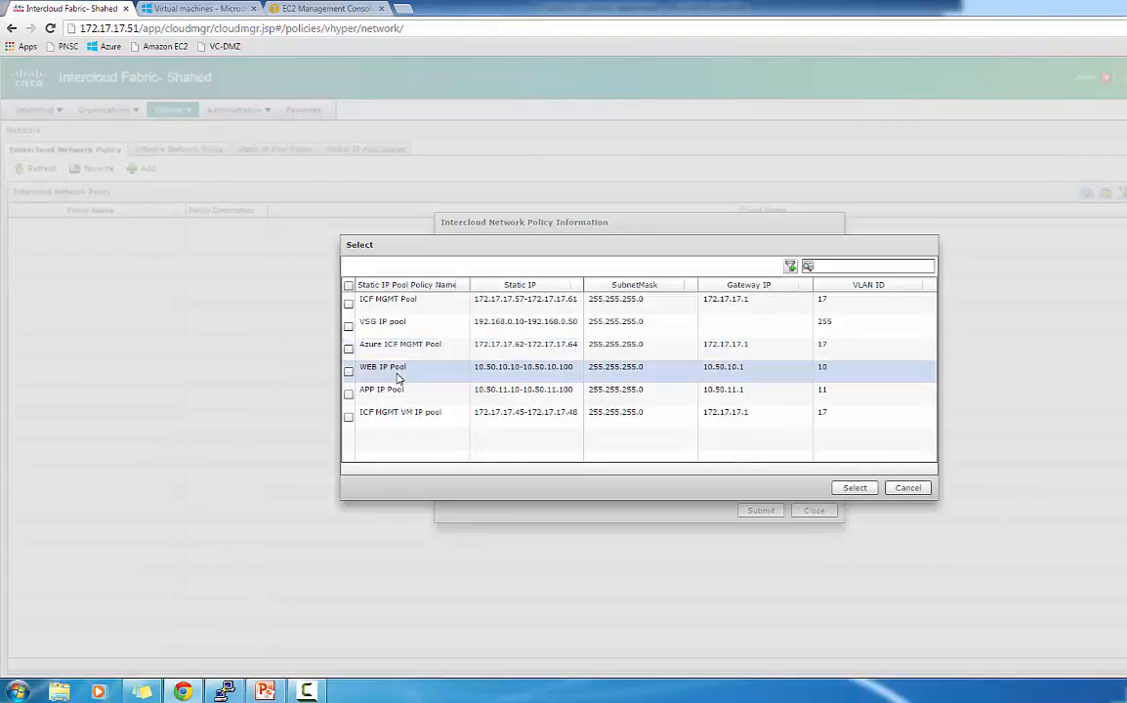
click(349, 394)
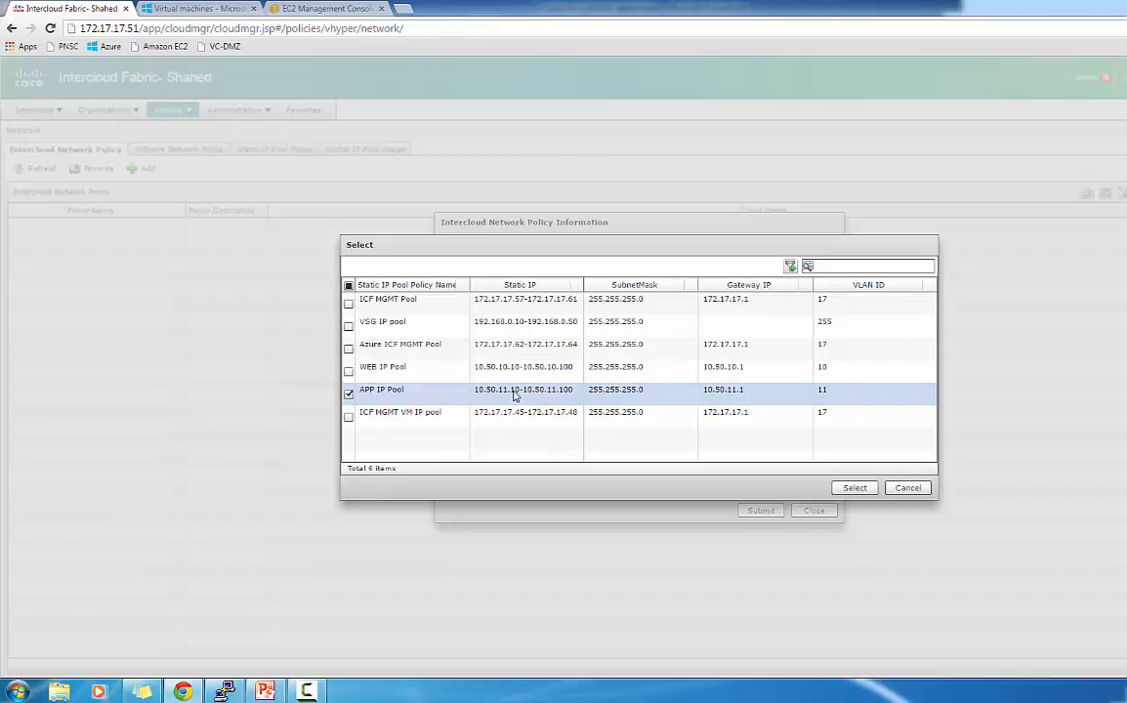
click(856, 491)
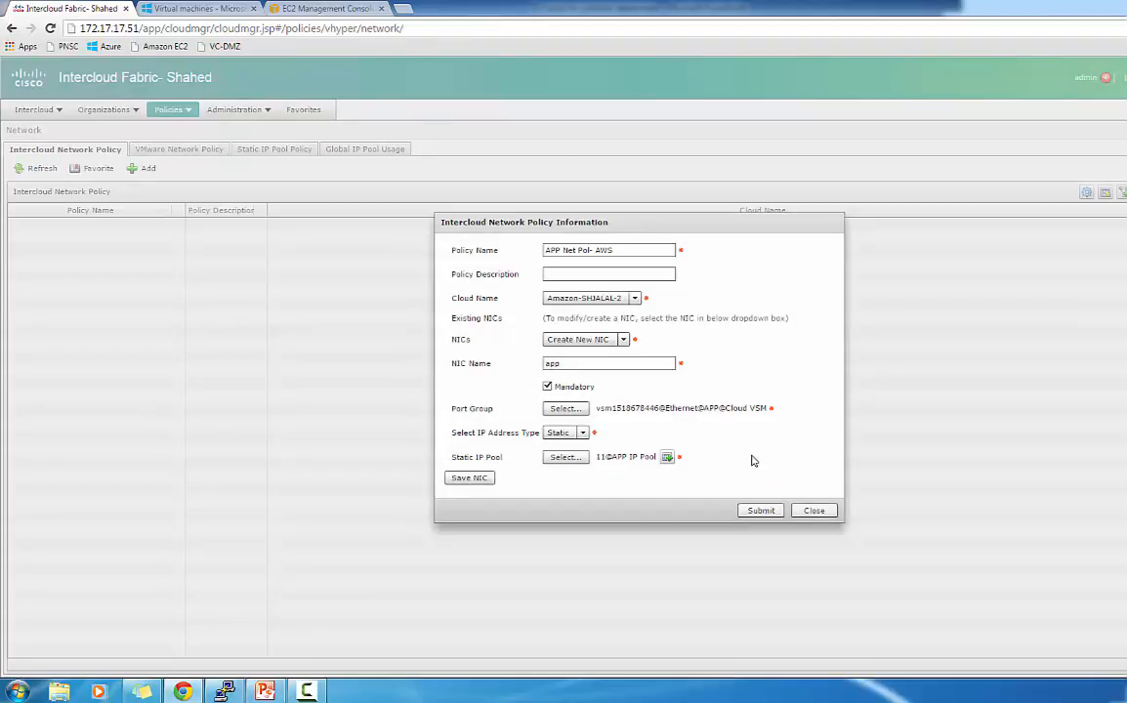
click(477, 478)
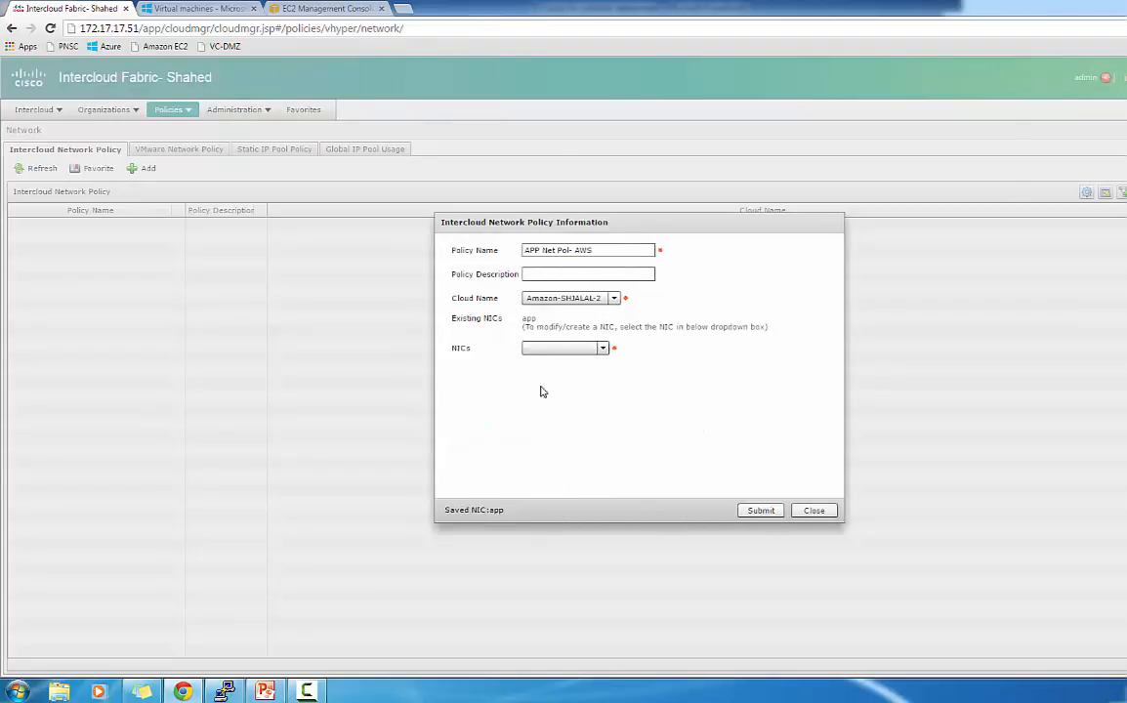
Step: Select the saved "app" NIC for the policy and submit the Intercloud network policy
click(601, 349)
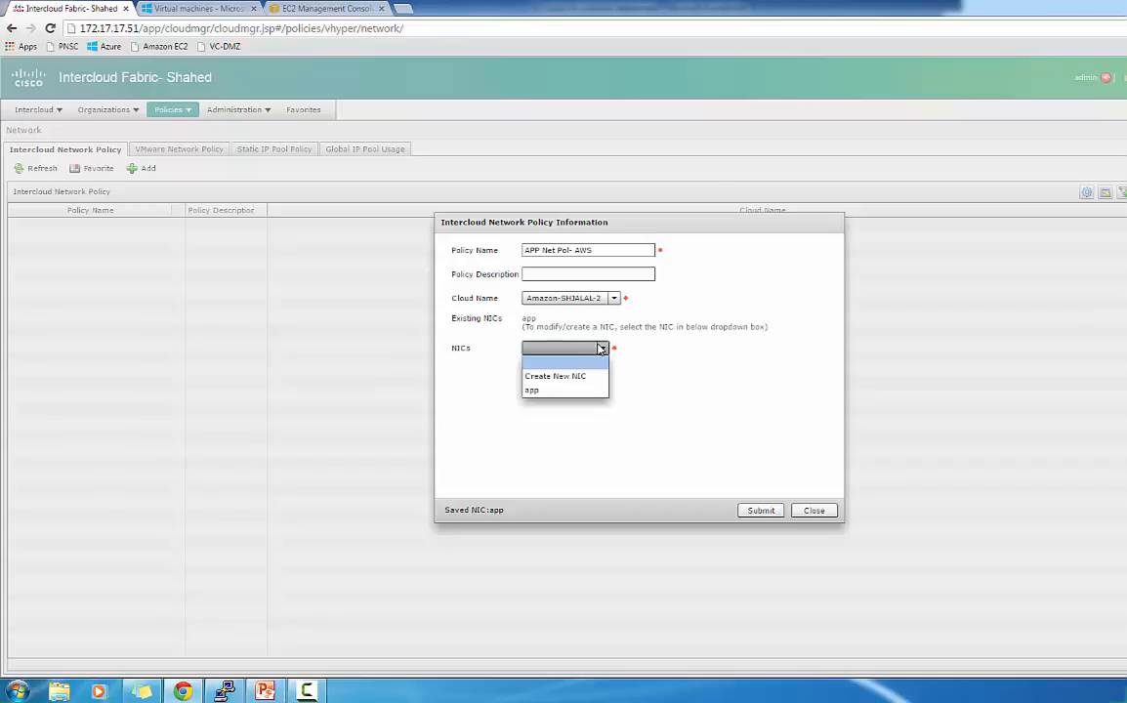
click(550, 390)
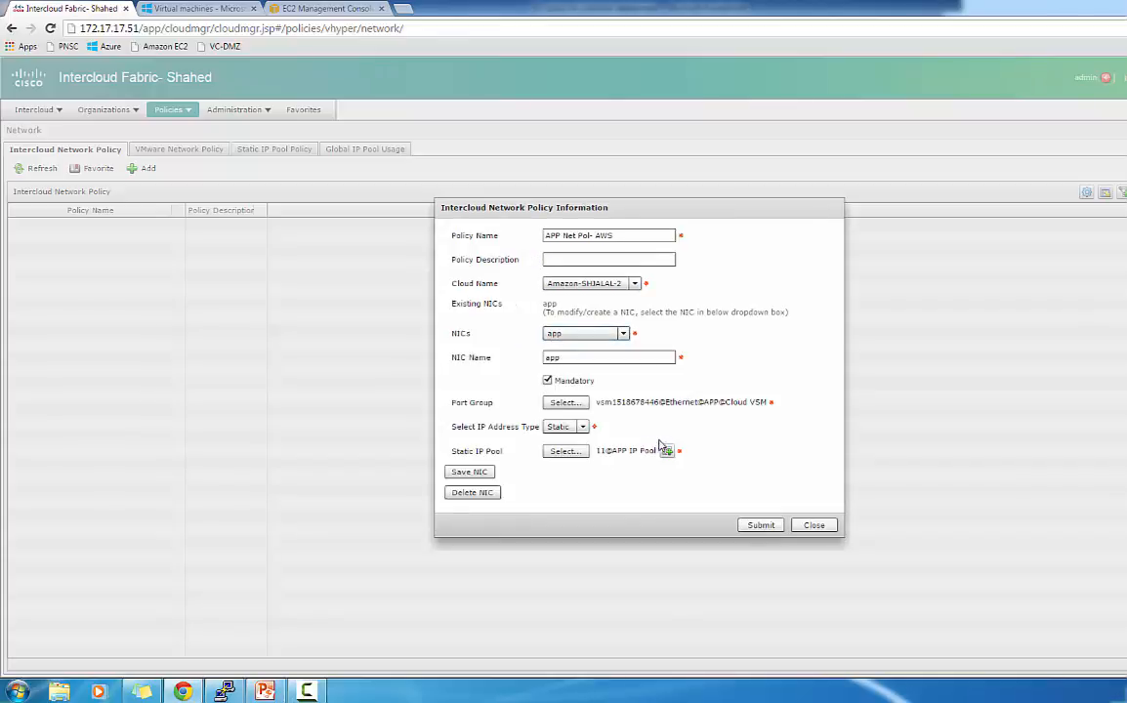
click(761, 525)
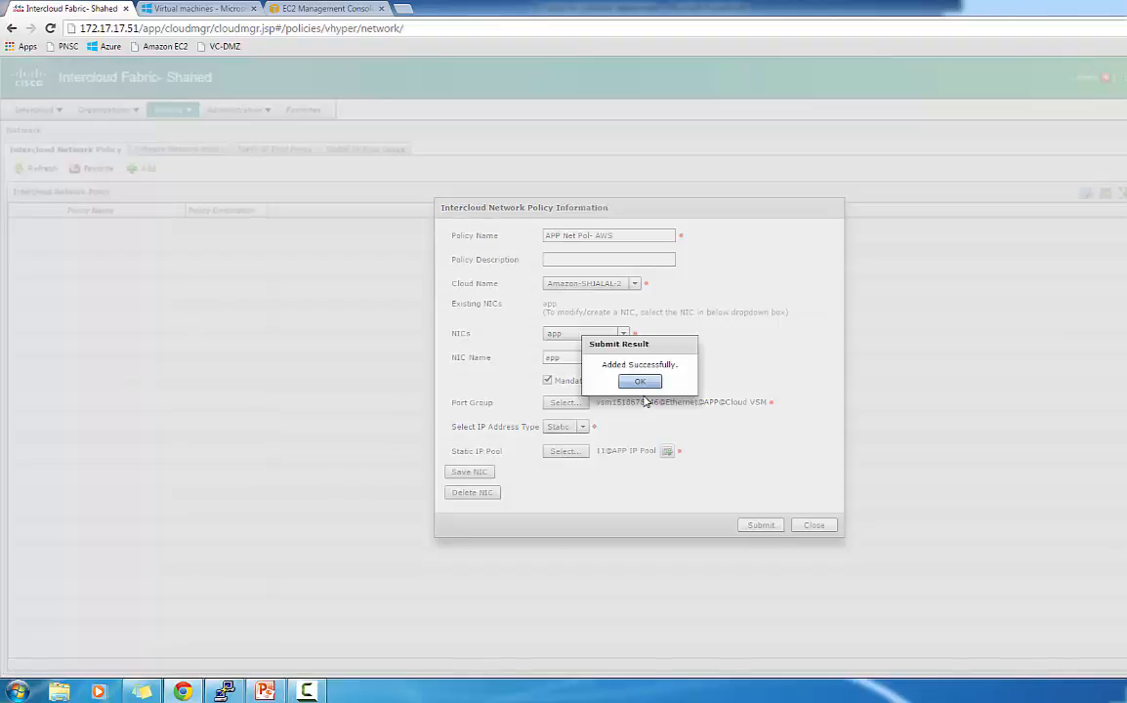
click(637, 381)
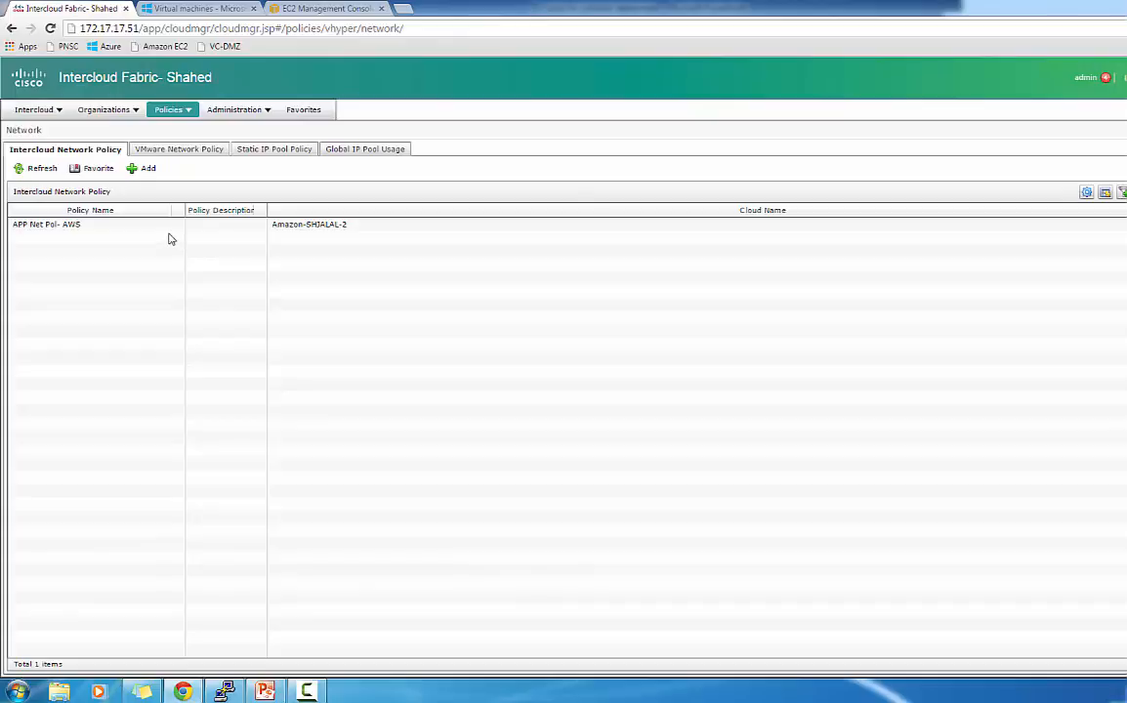
Step: Clone the APP Net Pol- AWS policy and delete the "app" NIC from the copy
click(155, 225)
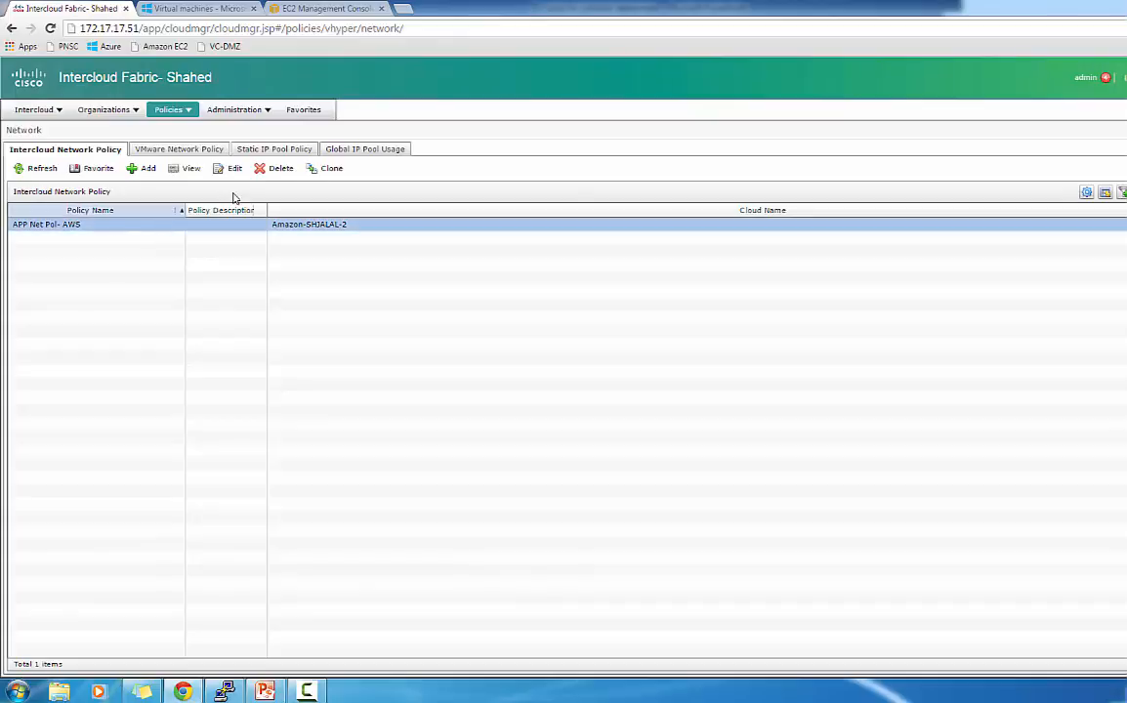
click(318, 172)
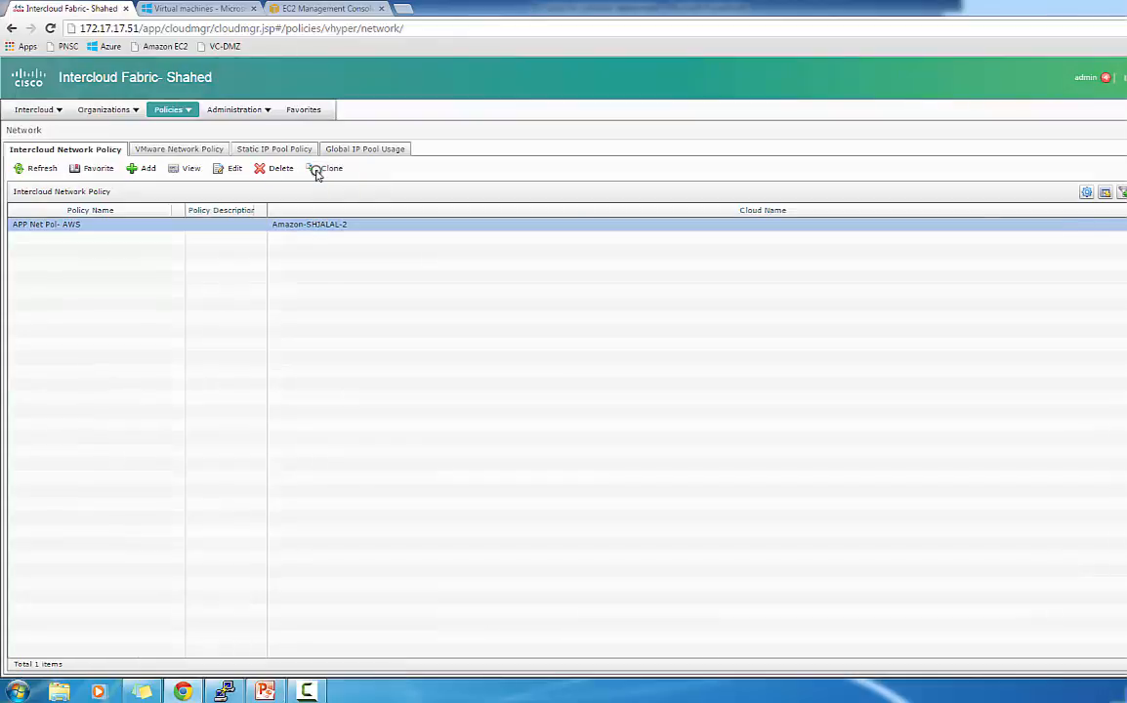
click(612, 413)
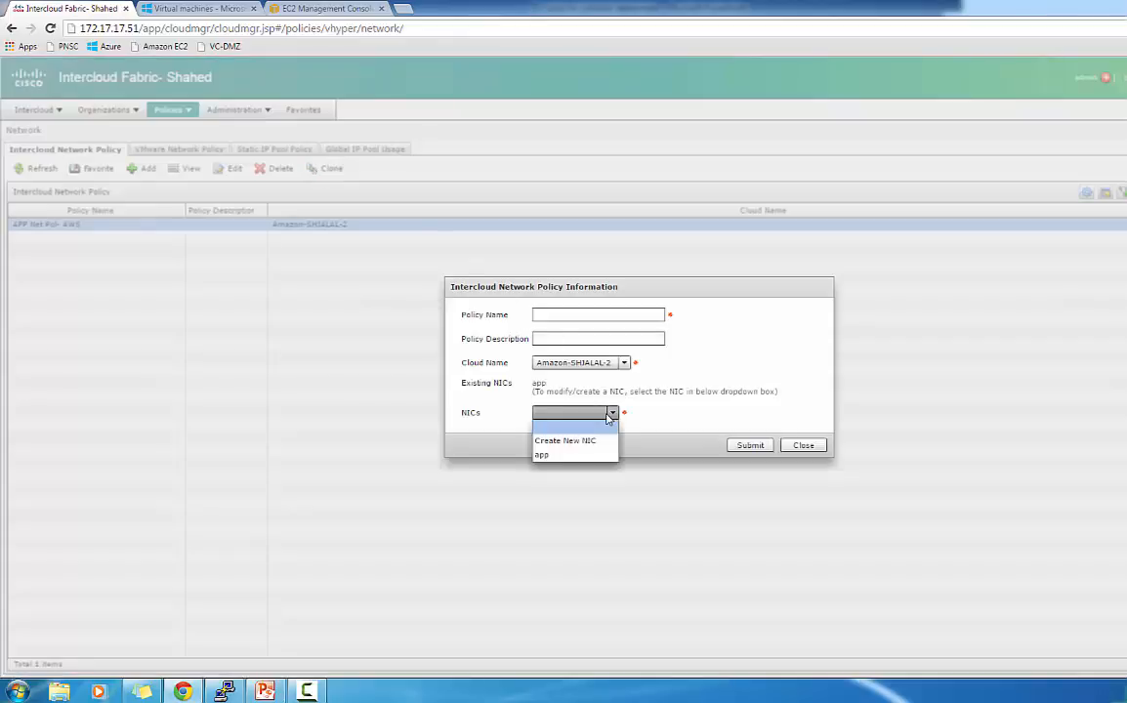
click(543, 456)
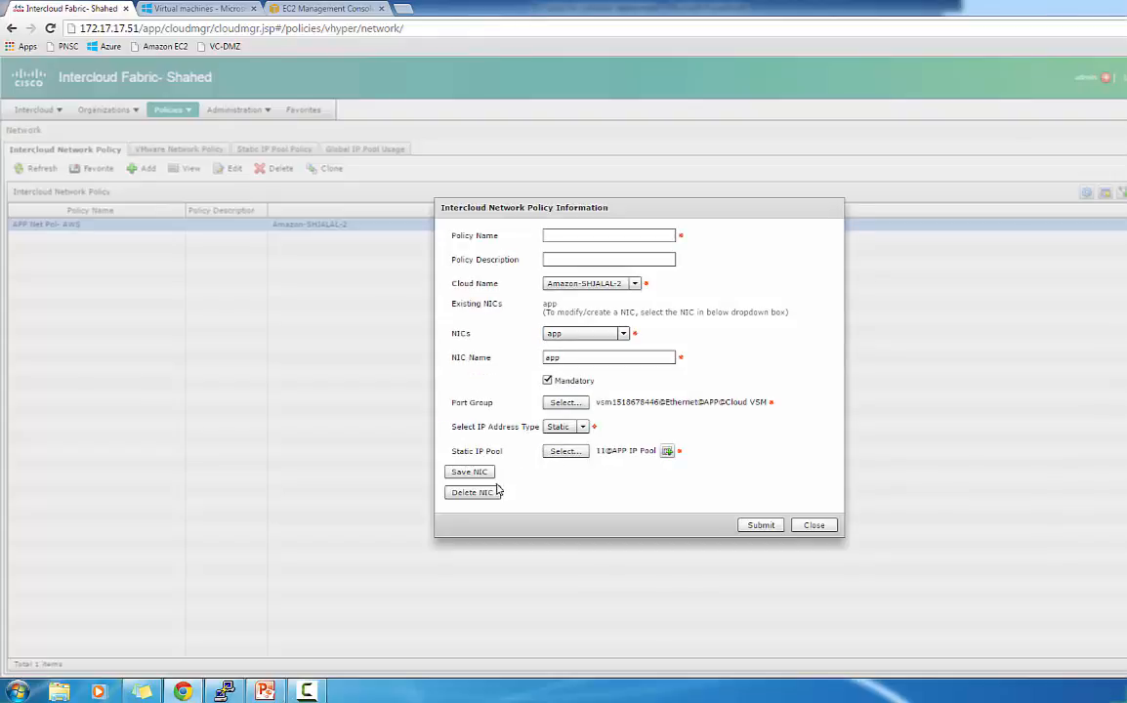
click(495, 492)
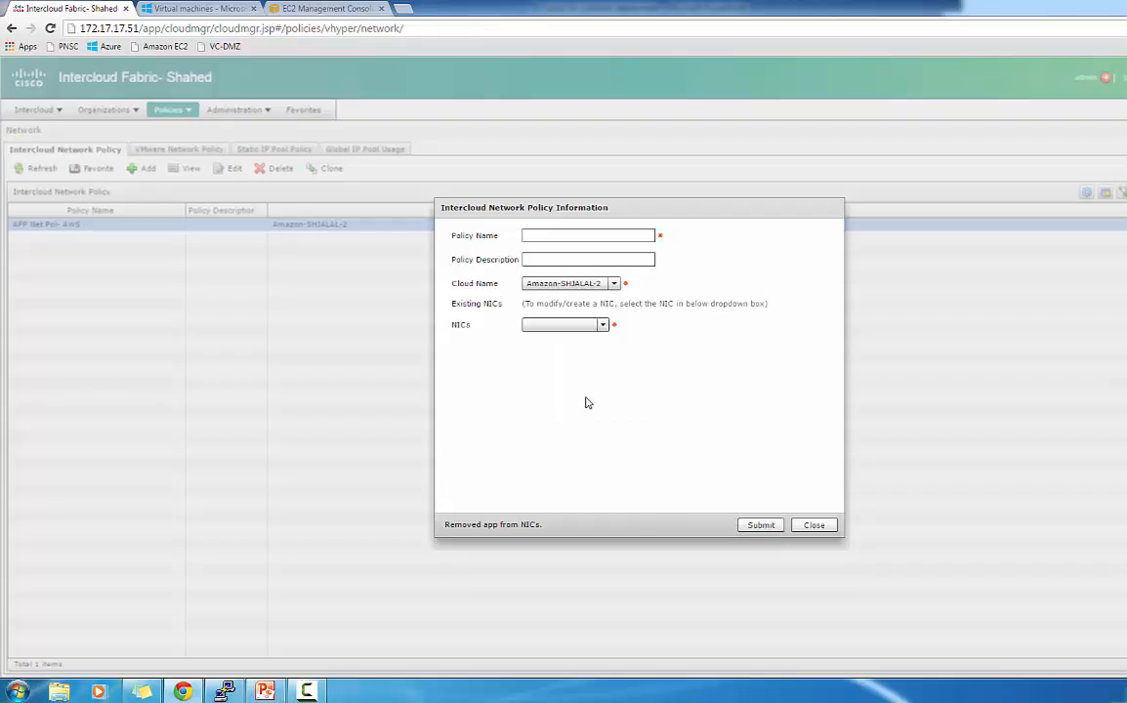
Step: Name the cloned Intercloud network policy "WEB Net Pol-AWS"
click(603, 325)
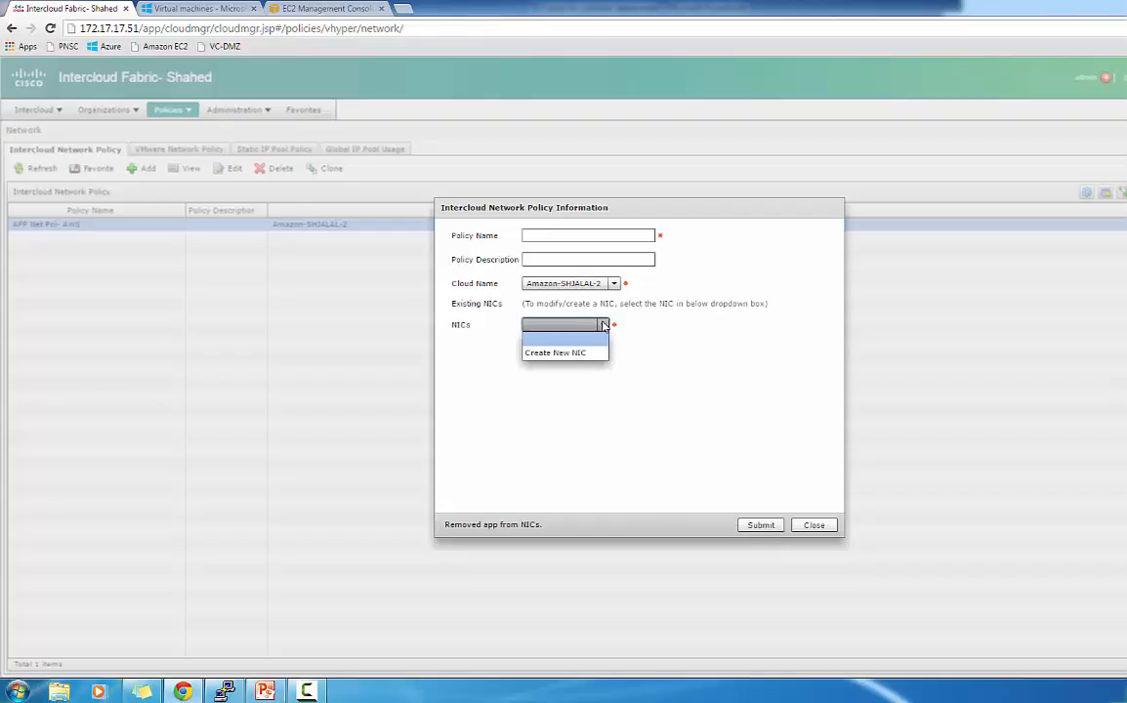
click(580, 237)
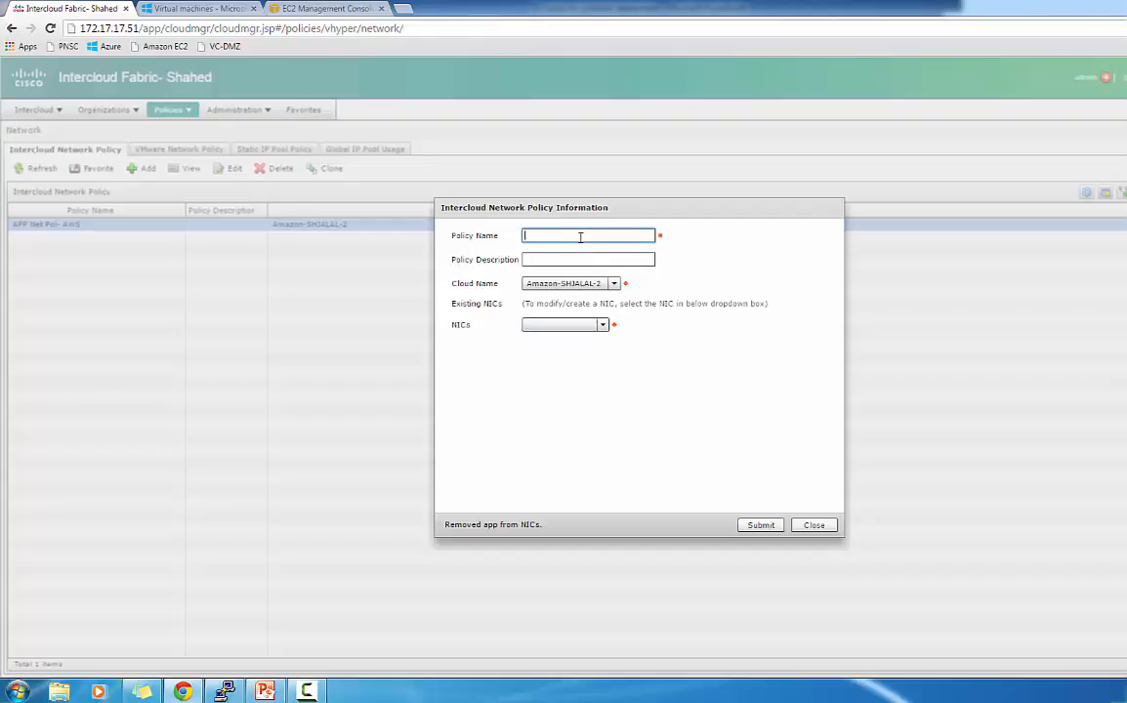
text(EB Net Pol-AWS)
Step: Create a new NIC named "web" in the cloned policy and make it mandatory
click(576, 327)
click(569, 350)
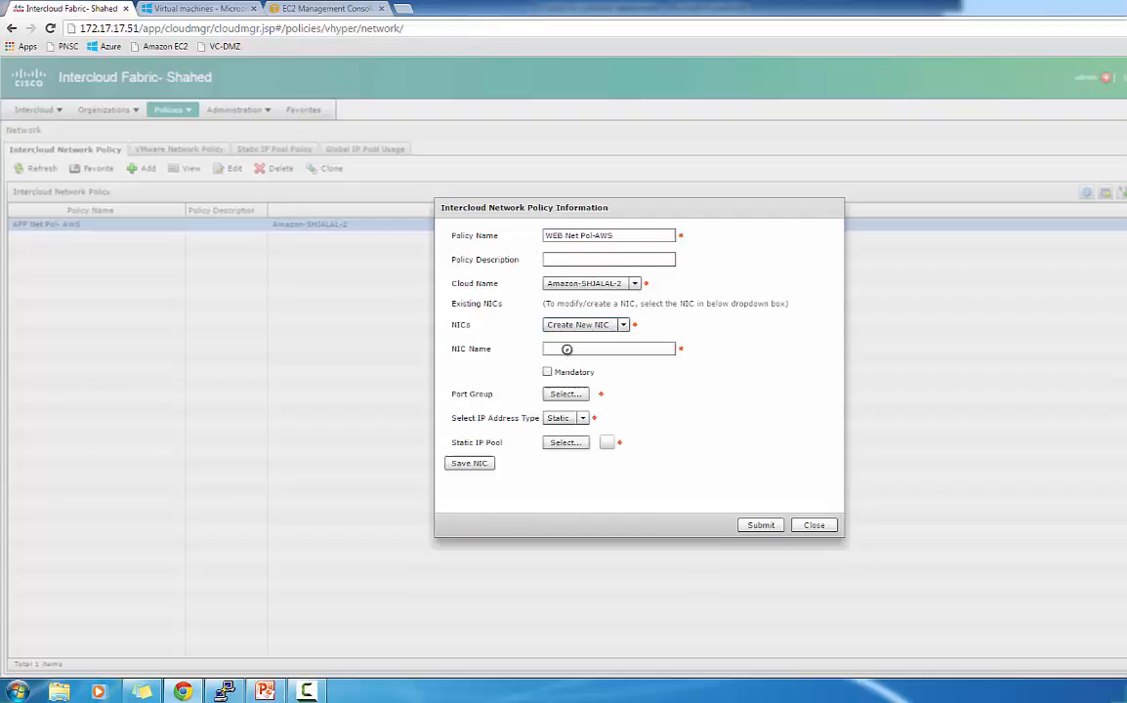
click(563, 351)
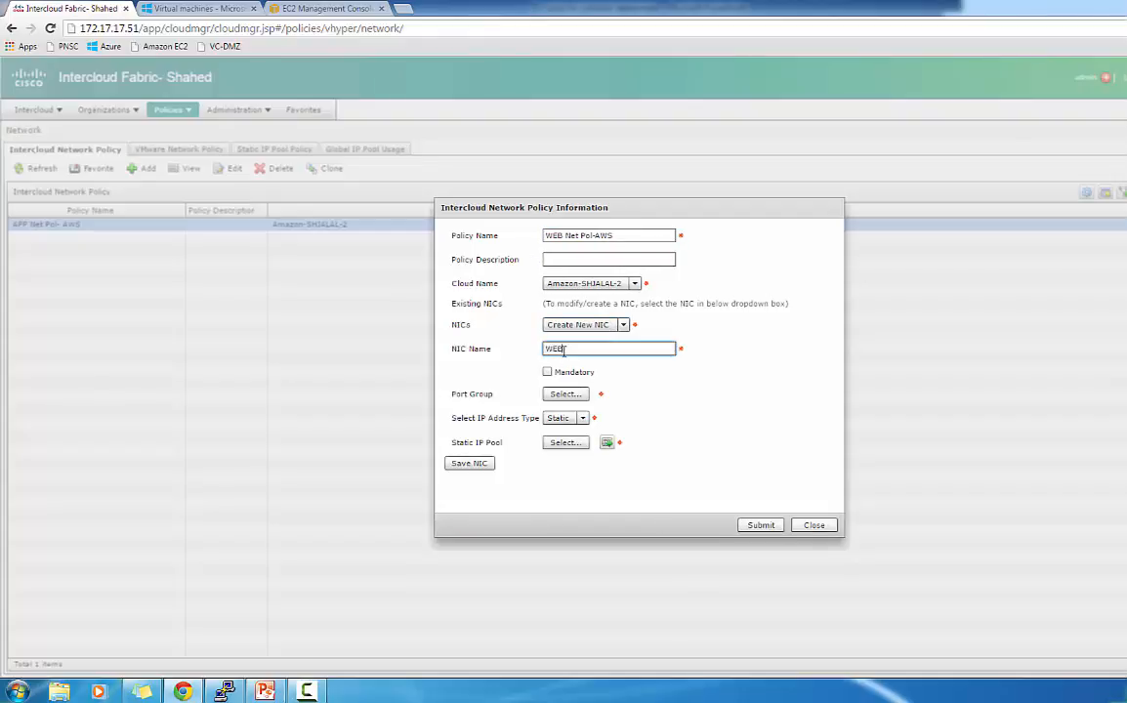
text(web)
click(548, 373)
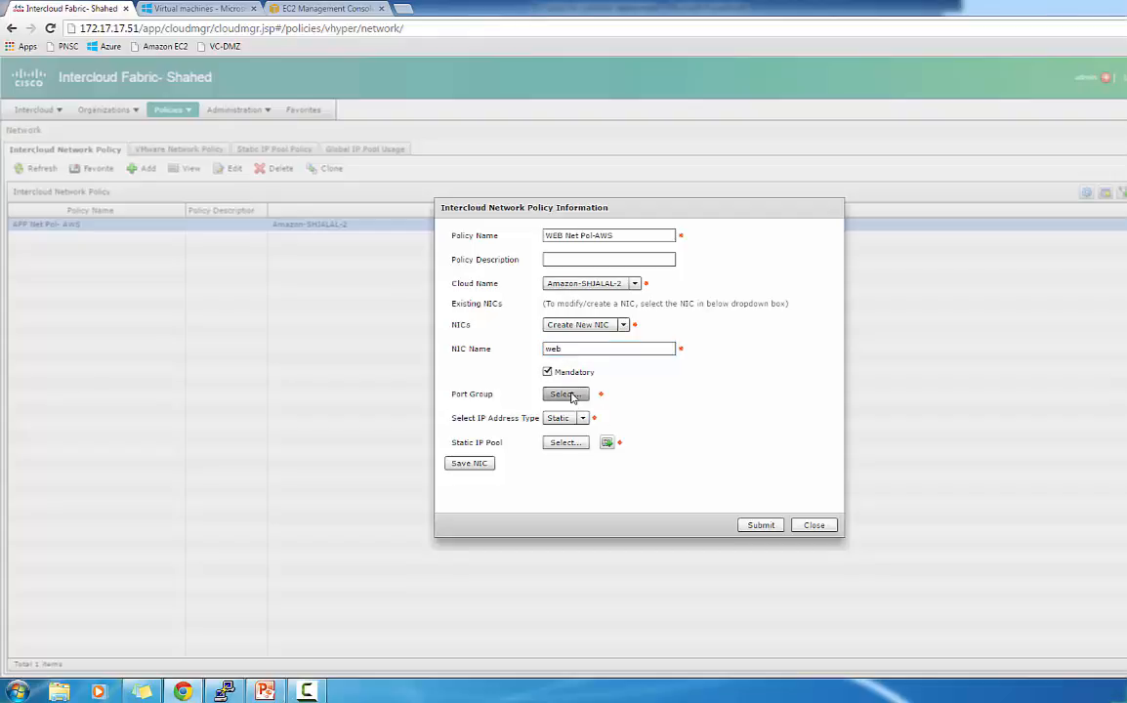
Step: Assign the Cloud VSM port profile WEB as the "web" NIC's port group
click(570, 395)
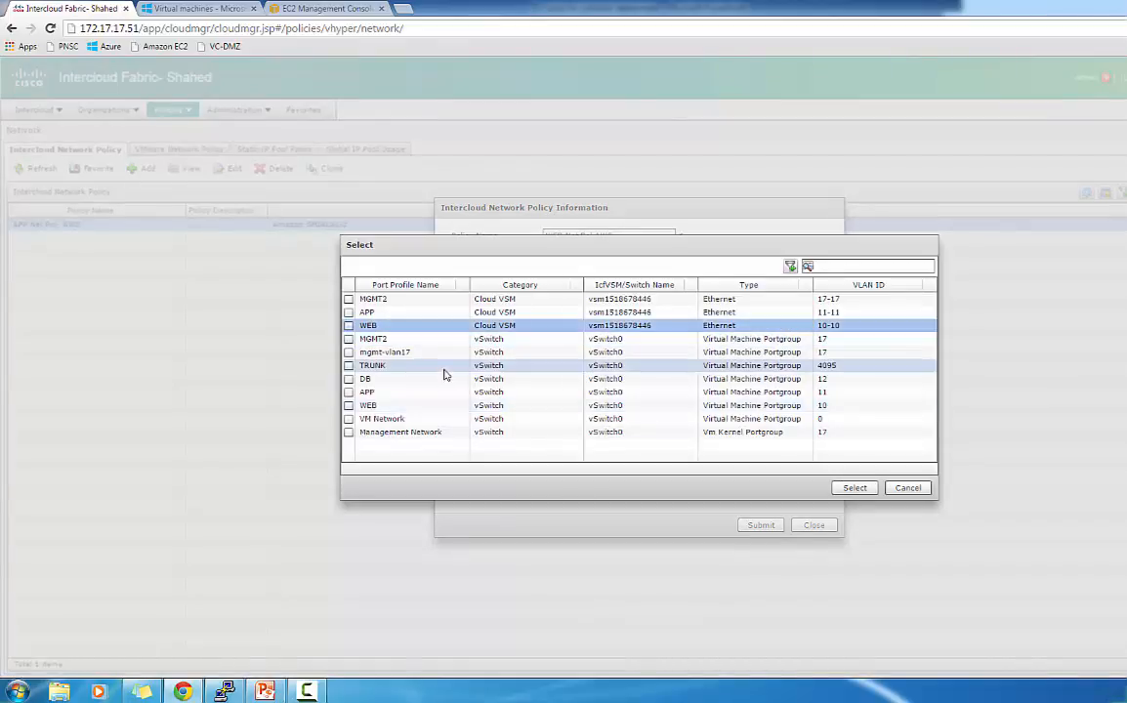
click(349, 326)
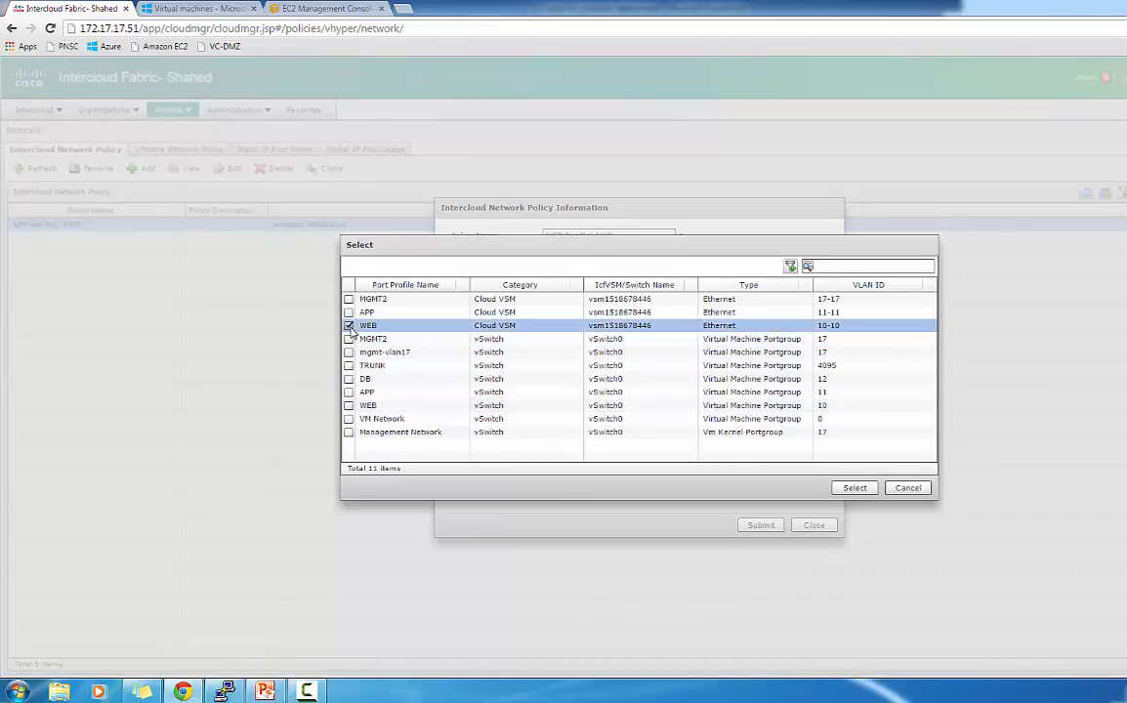
click(854, 489)
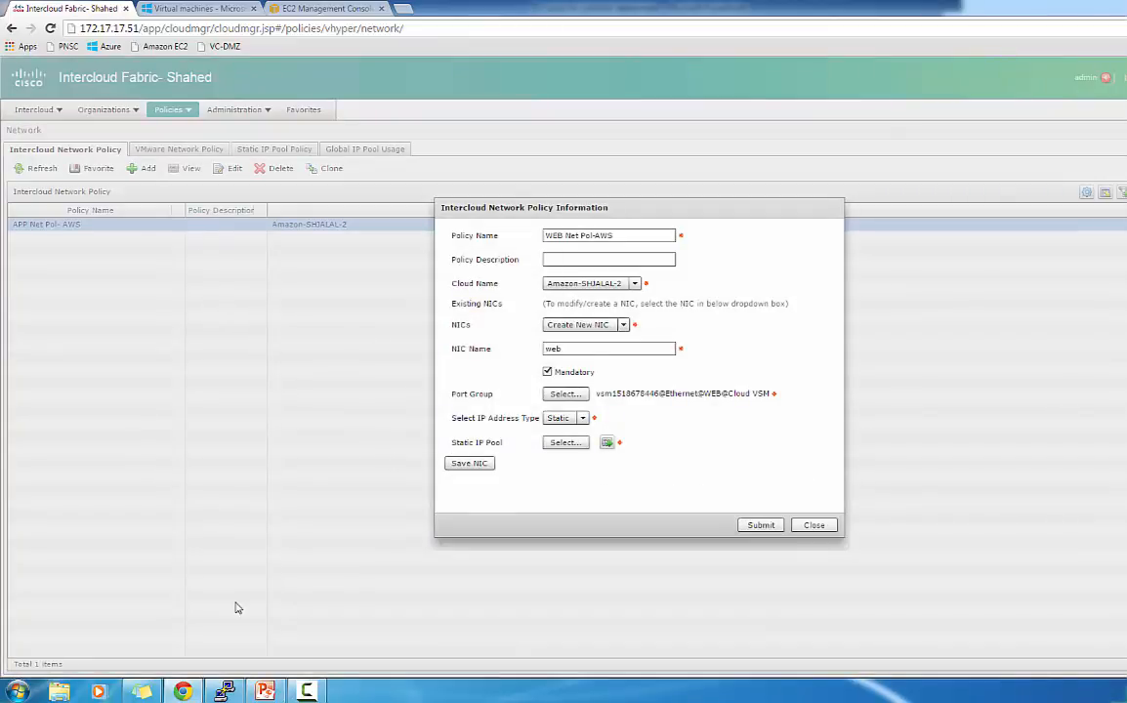
click(265, 691)
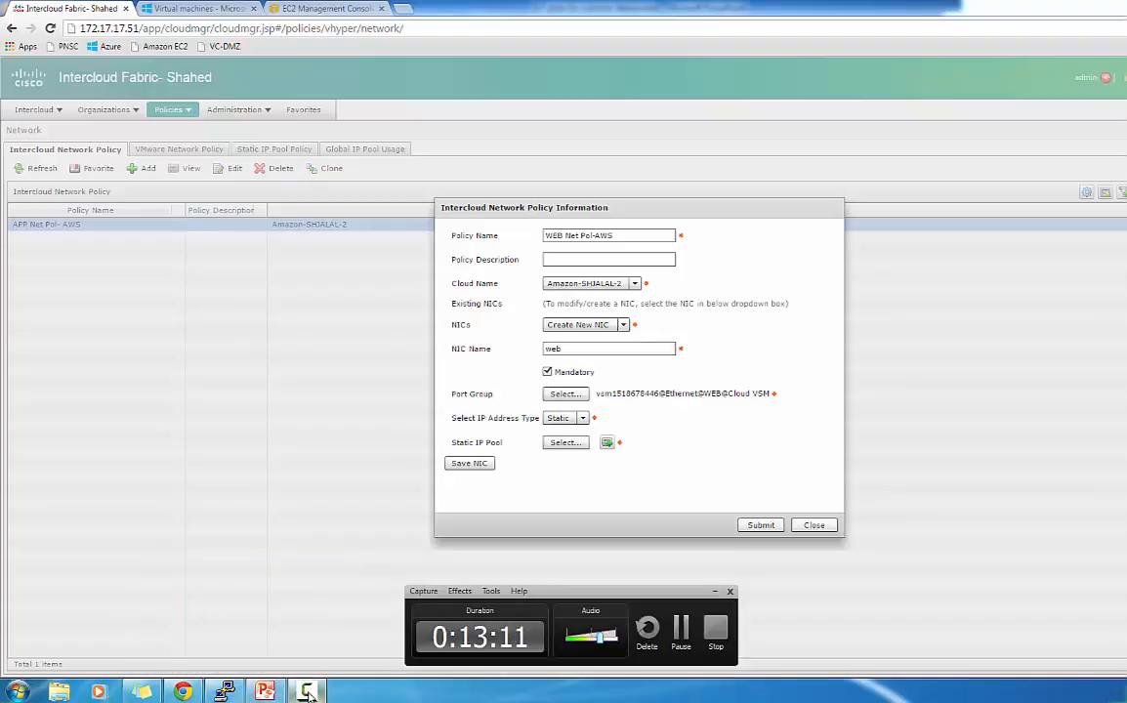
click(681, 630)
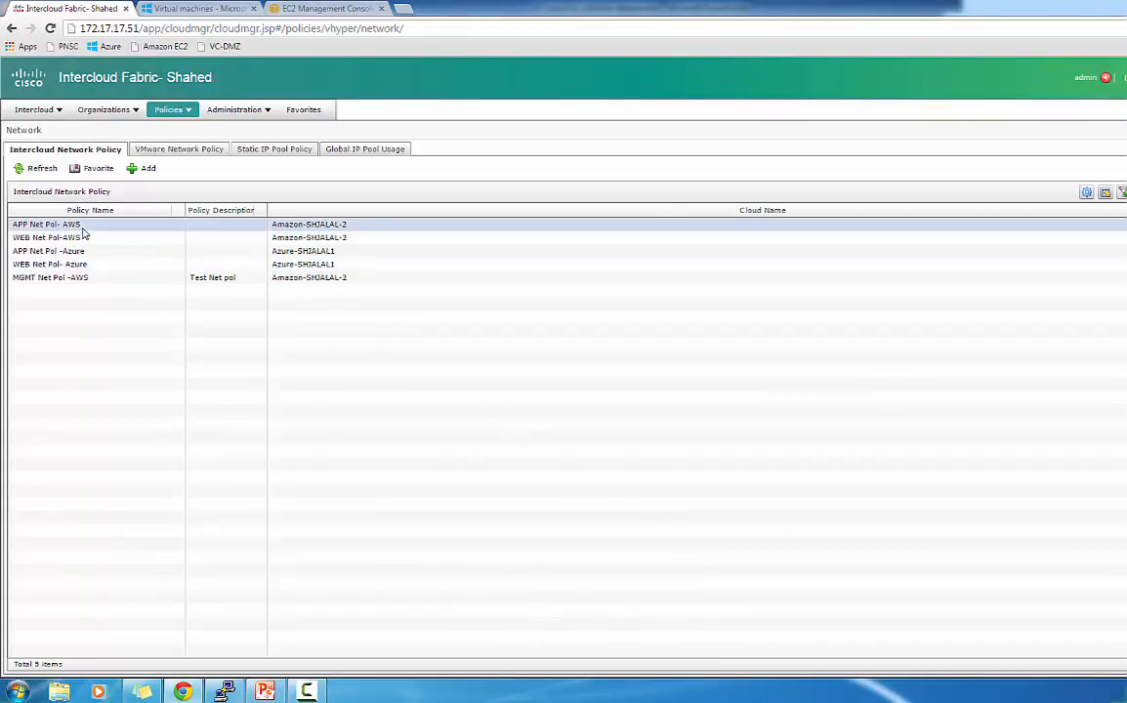
Step: Open the MGMT Net Pol -AWS policy for editing, check its available NIC choices, and close it without changes
click(68, 278)
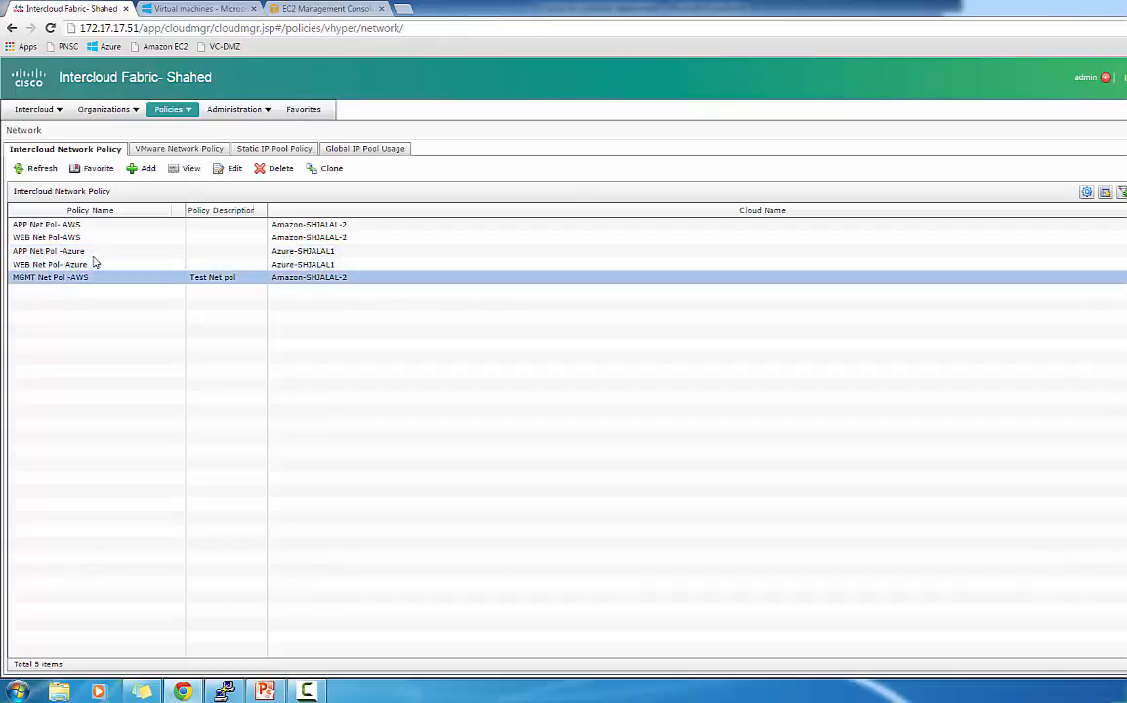
click(229, 170)
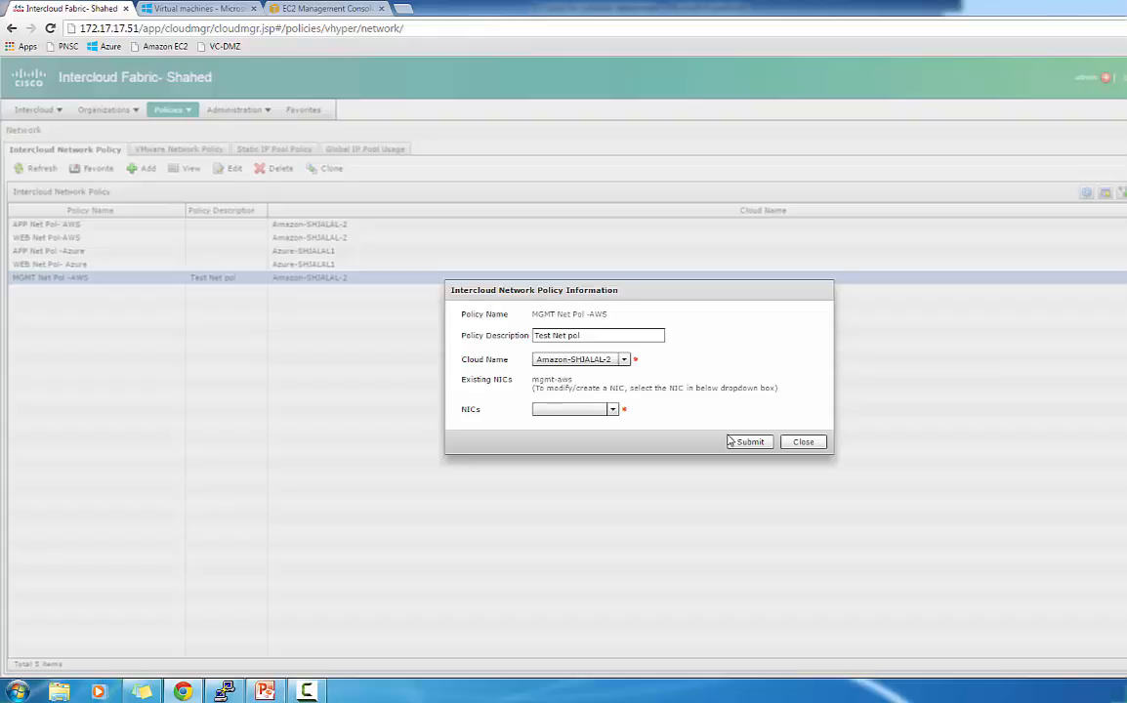
click(613, 410)
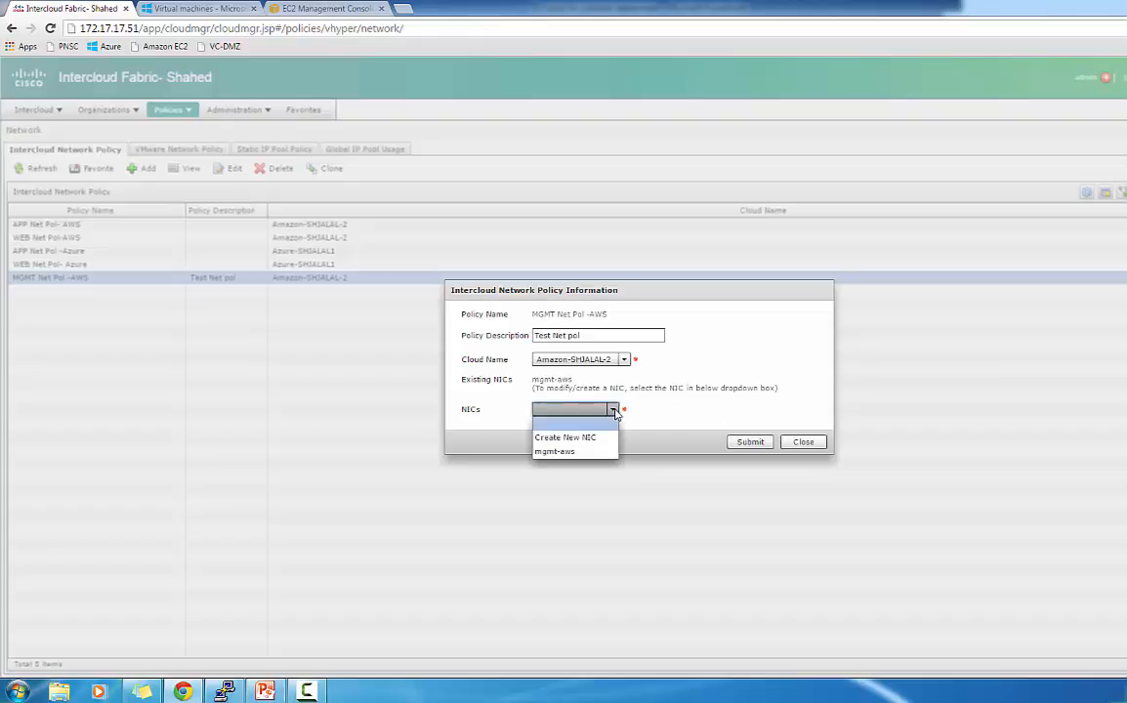
click(803, 442)
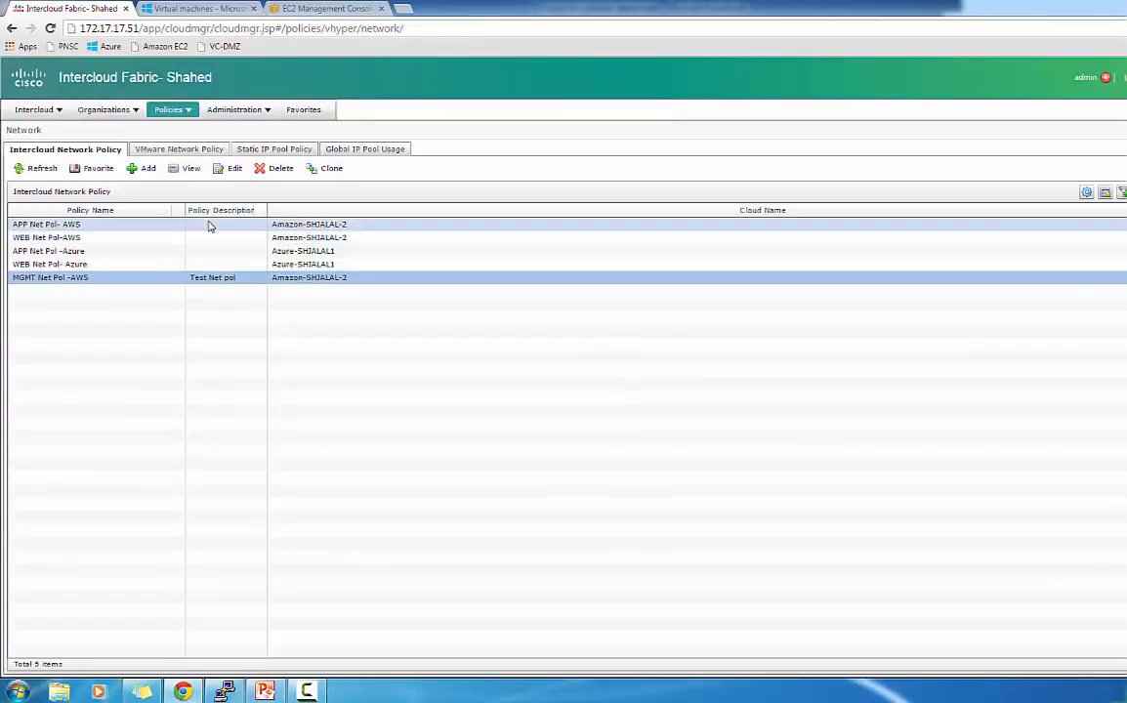
Step: Start a new VMware network policy named "WEB Net Pol- VMware" and assign it to the DMZVC cloud
click(184, 150)
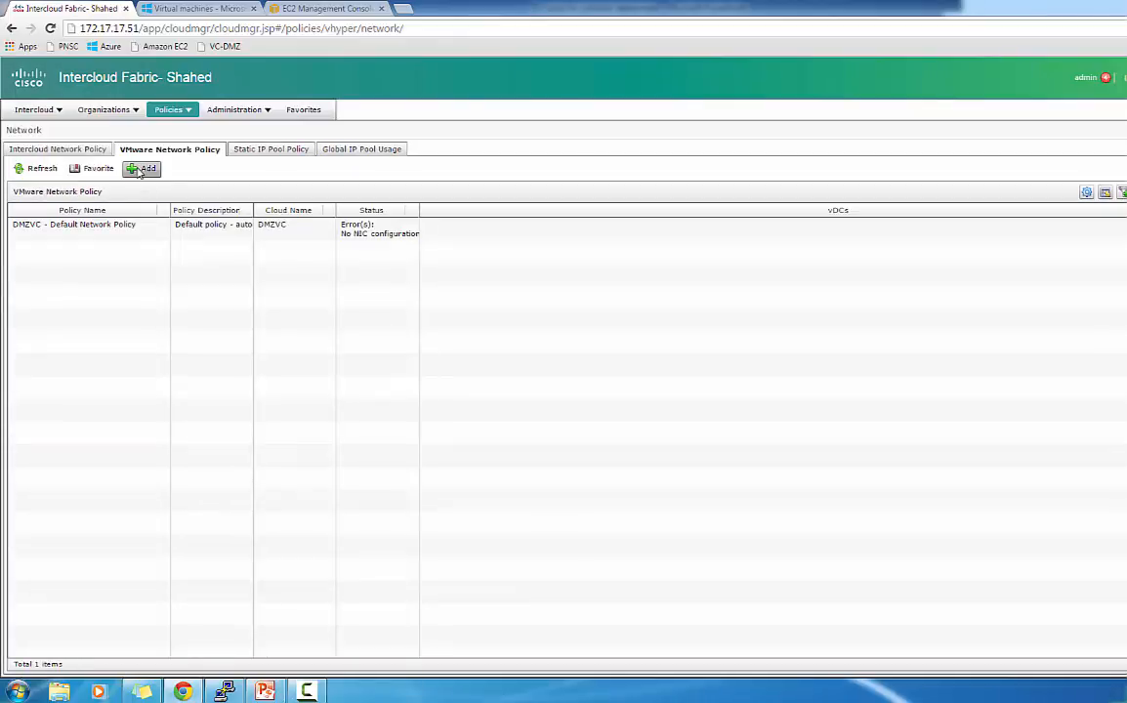
click(141, 169)
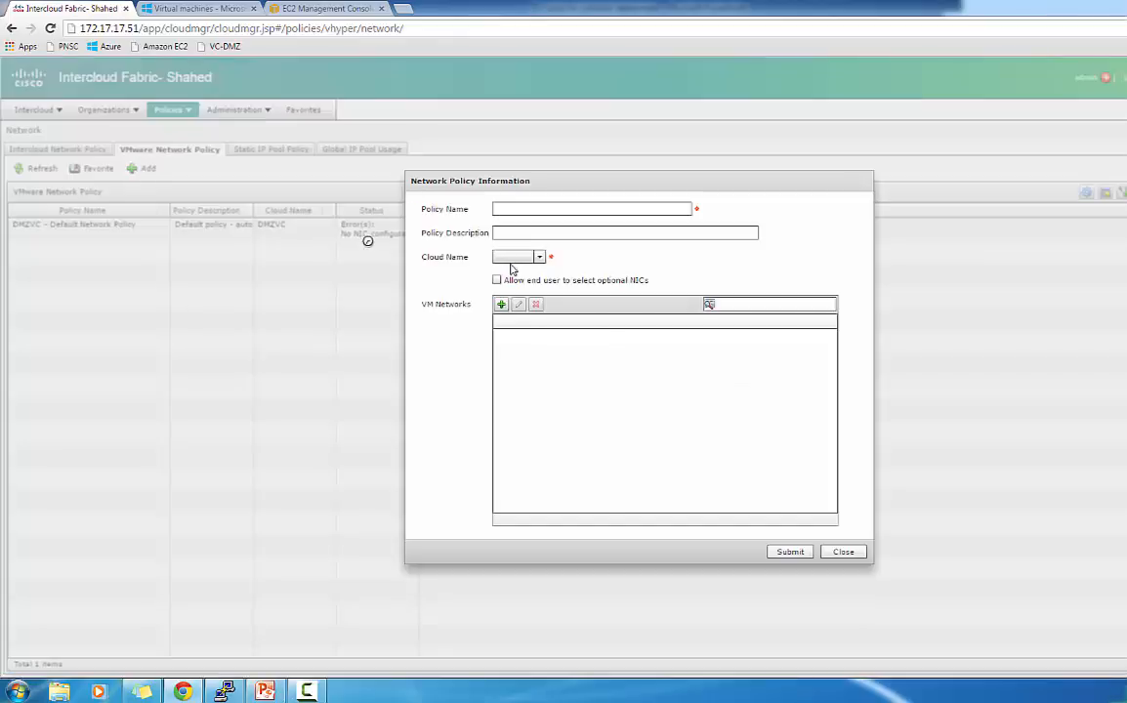
click(533, 209)
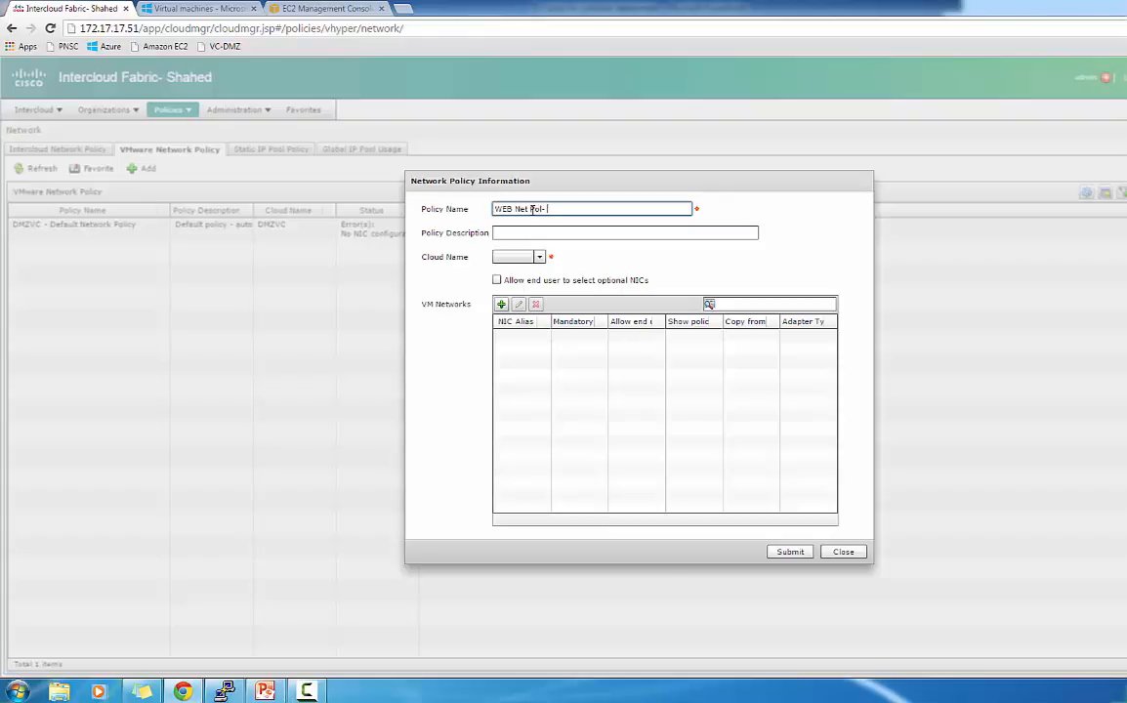
text(MWA)
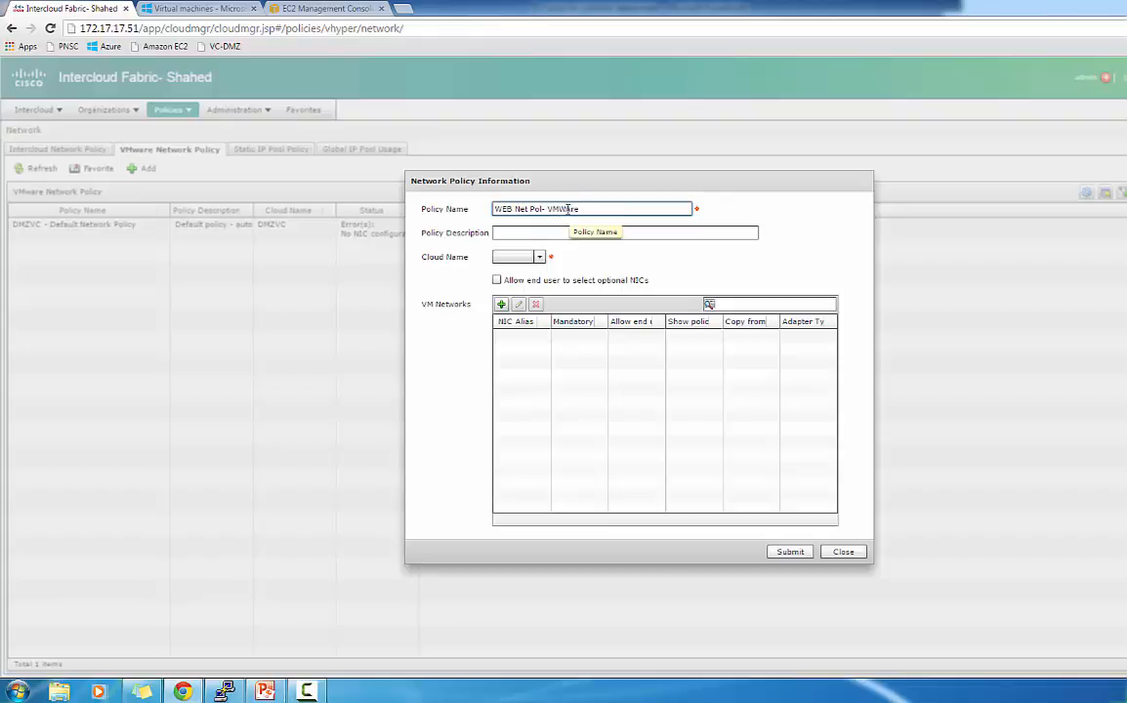
key(BackSpace)
key(BackSpace)
key(BackSpace)
text(E)
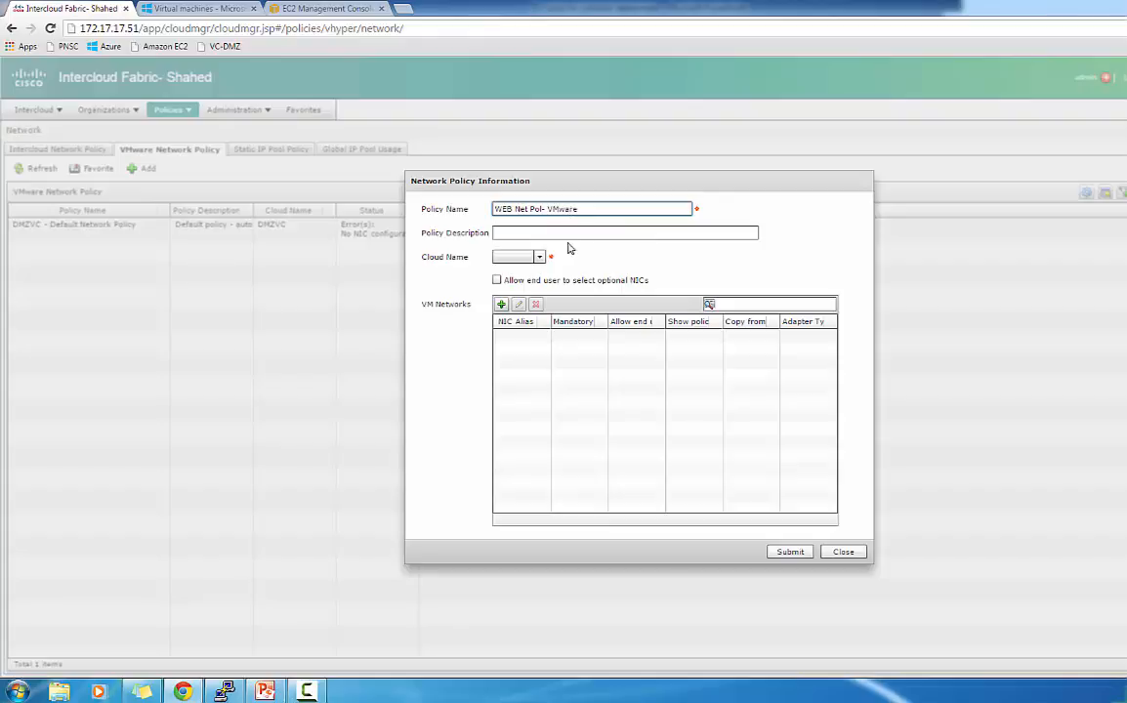
click(527, 257)
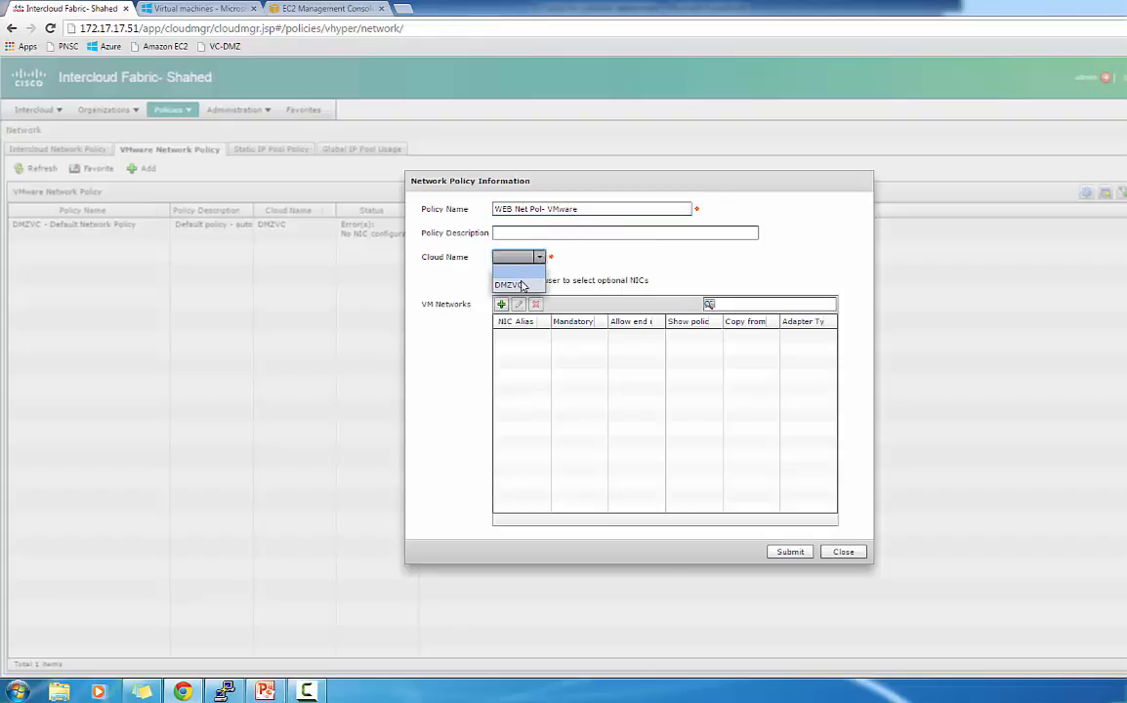
click(521, 284)
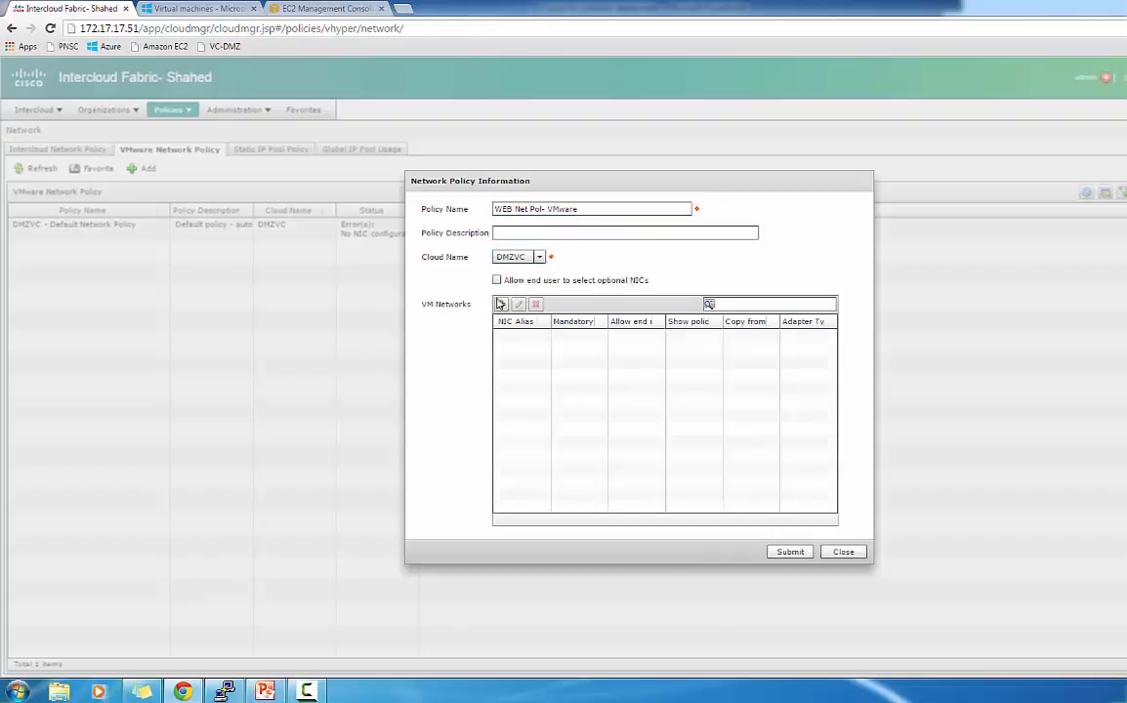
Step: Add a VM network entry with the NIC alias "web-vmw" that copies its adapter type from the template
click(501, 305)
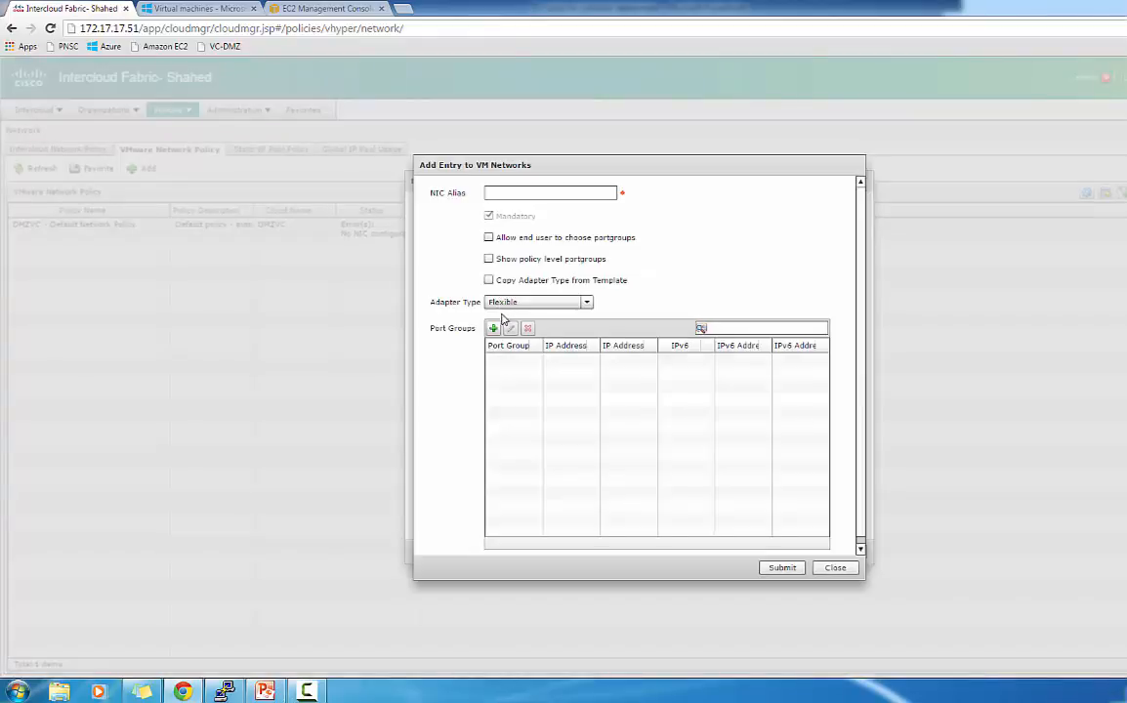
click(489, 281)
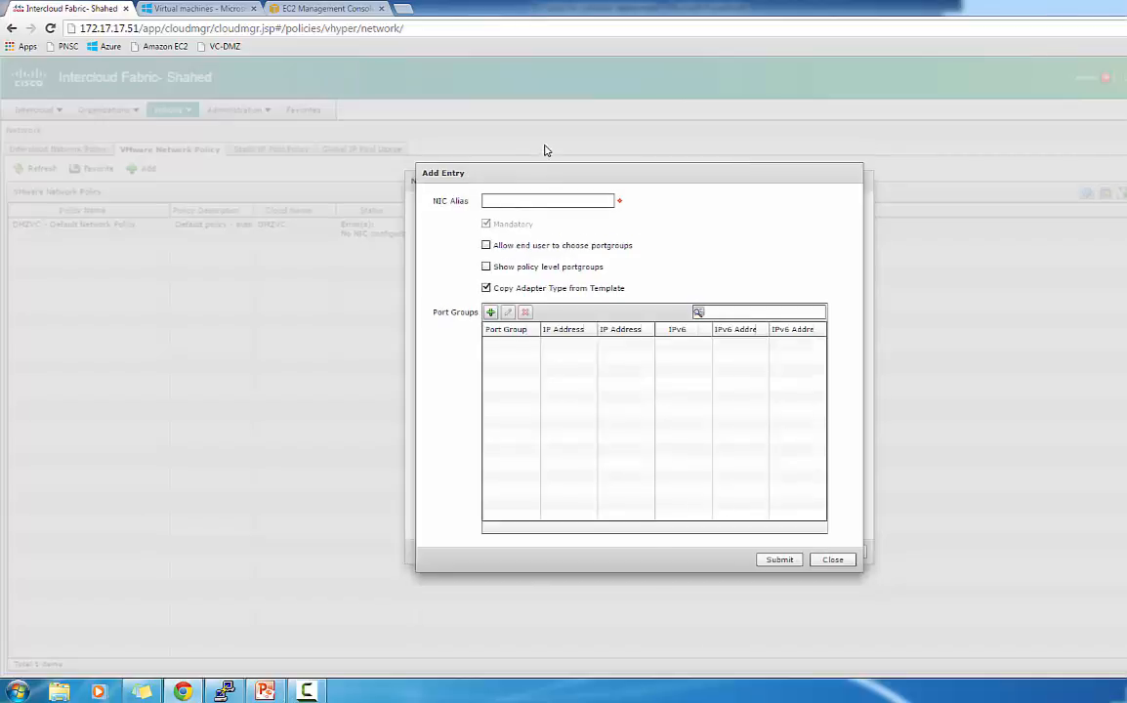
click(521, 197)
Step: Add a port group entry to the "web-vmw" NIC and choose the WEB port group on vSwitch0
click(490, 313)
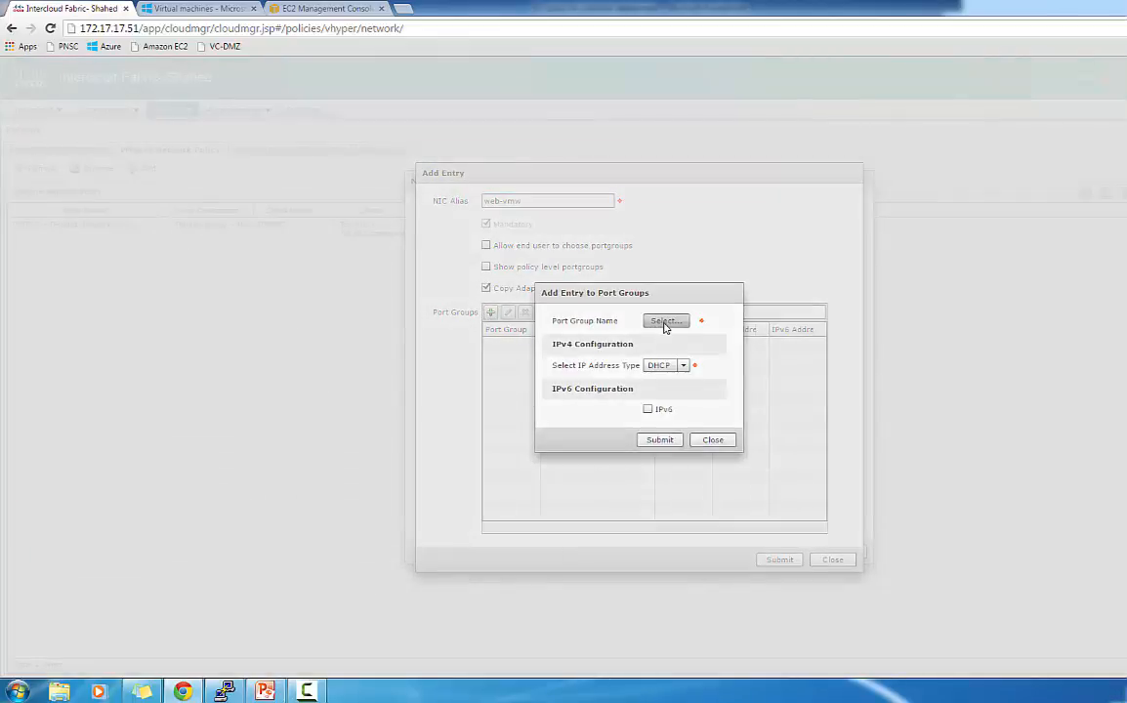
click(664, 322)
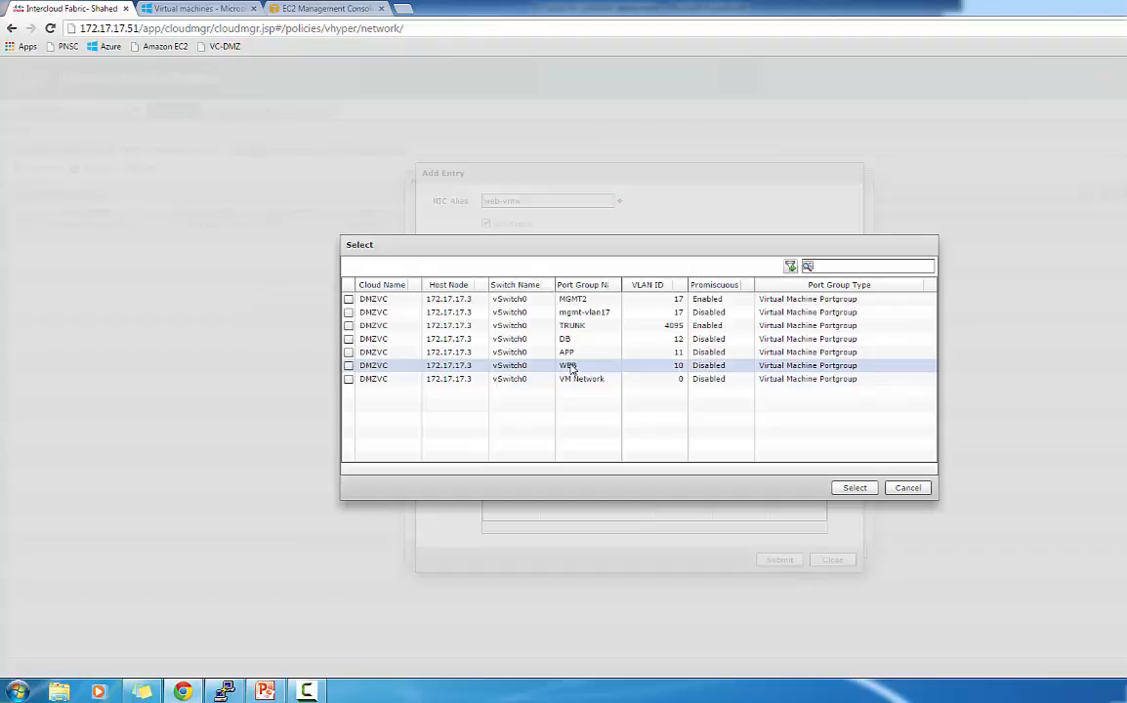
click(349, 366)
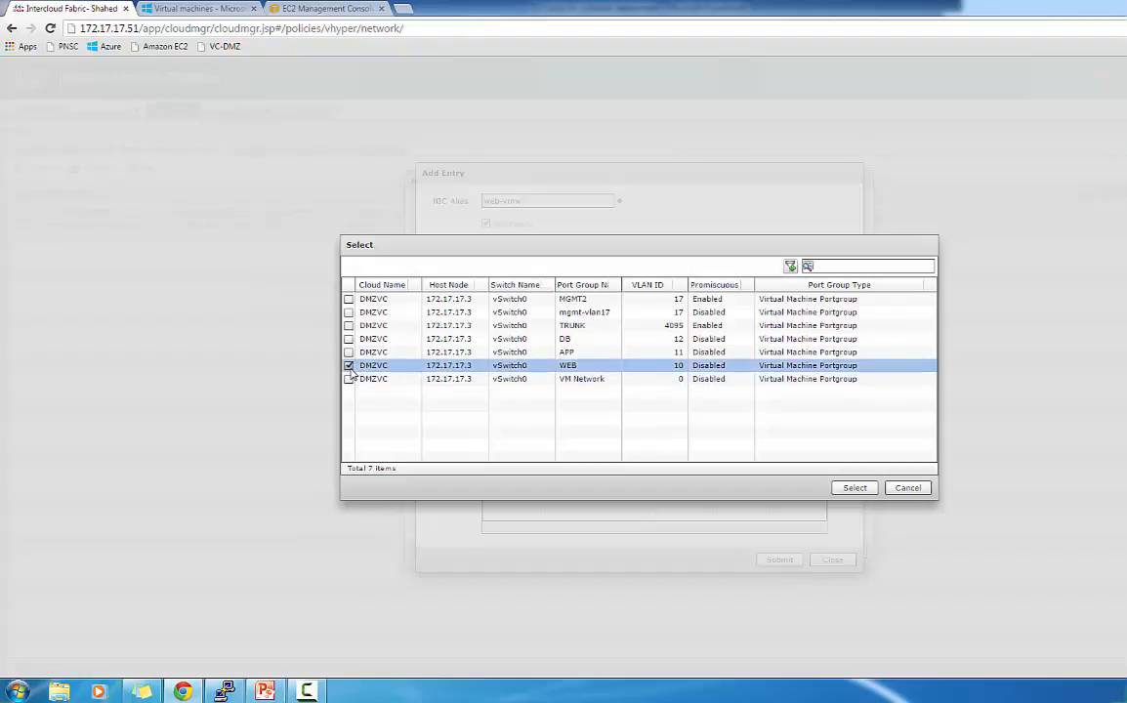
click(852, 491)
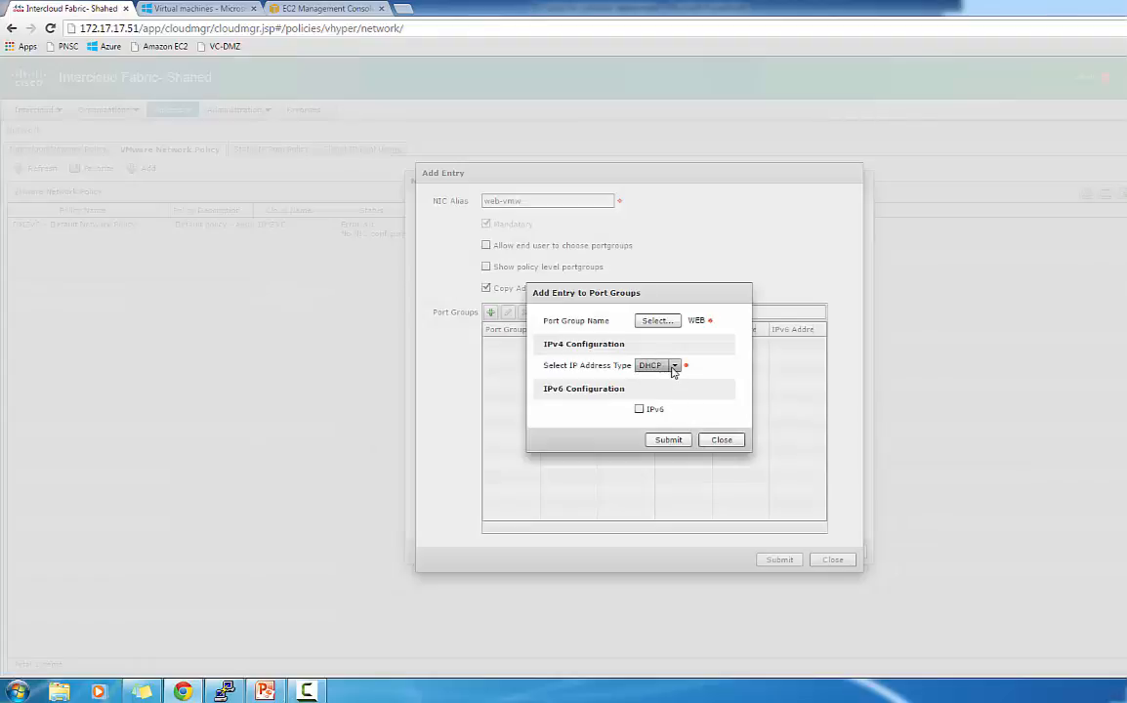
Step: Give the WEB port group static IPv4 addressing from the WEB IP Pool and submit the port group entry
click(673, 367)
click(658, 391)
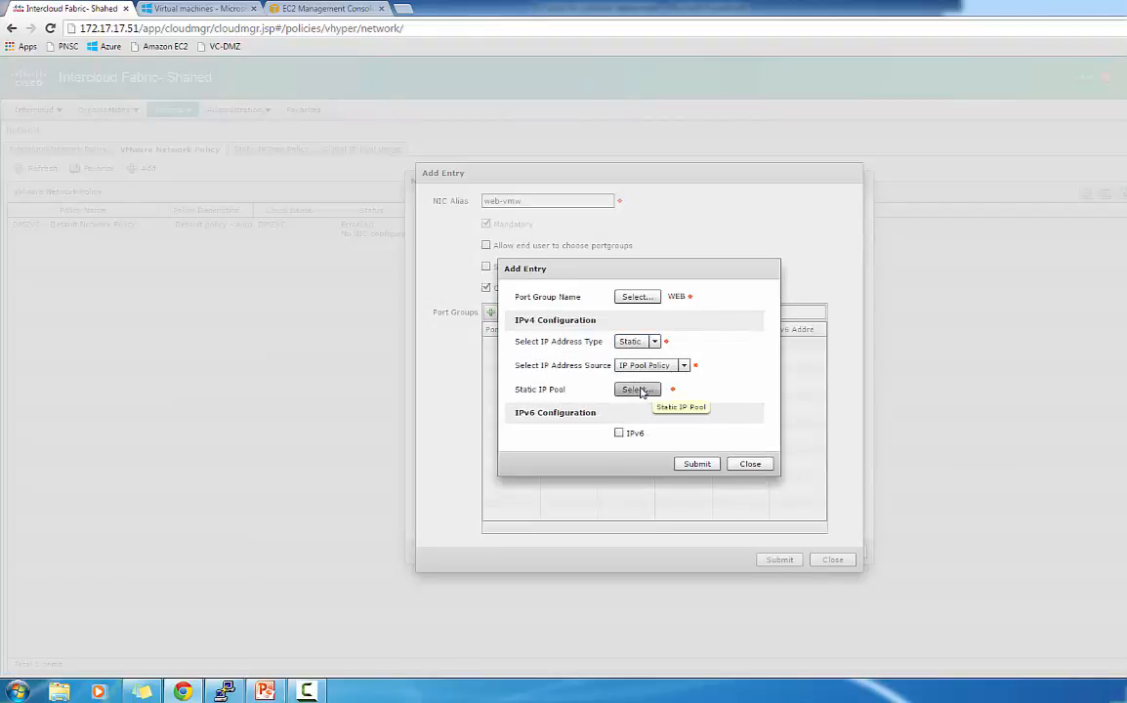
click(637, 390)
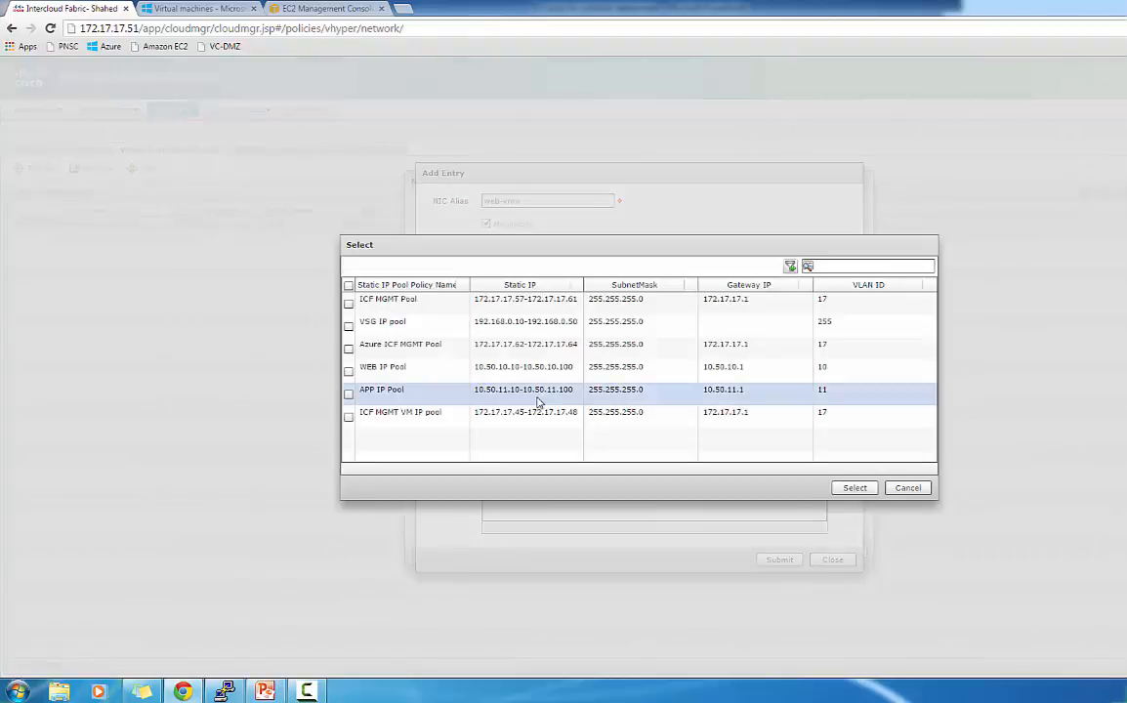
click(348, 371)
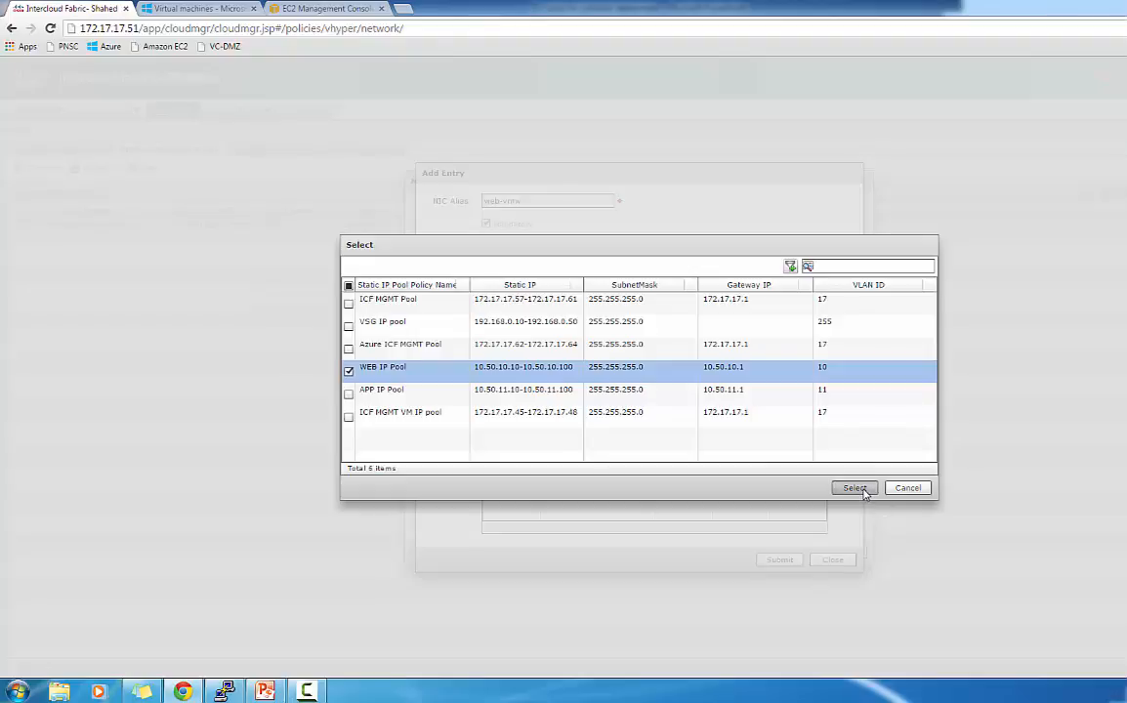
click(855, 487)
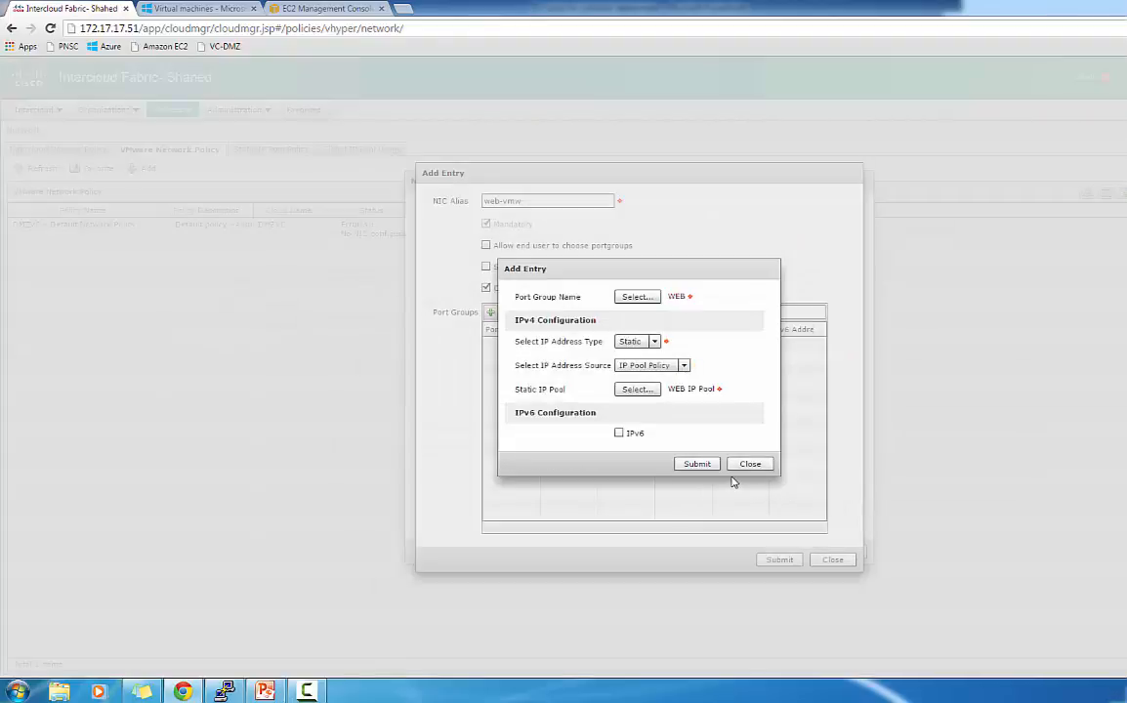
click(703, 466)
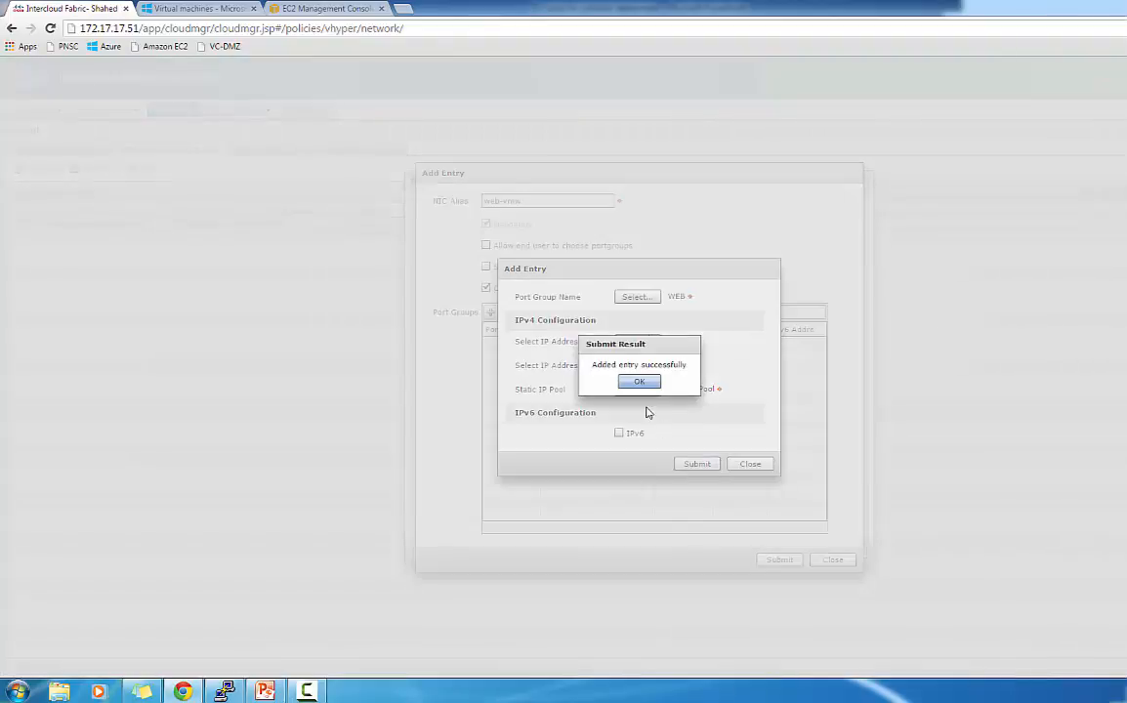
click(640, 382)
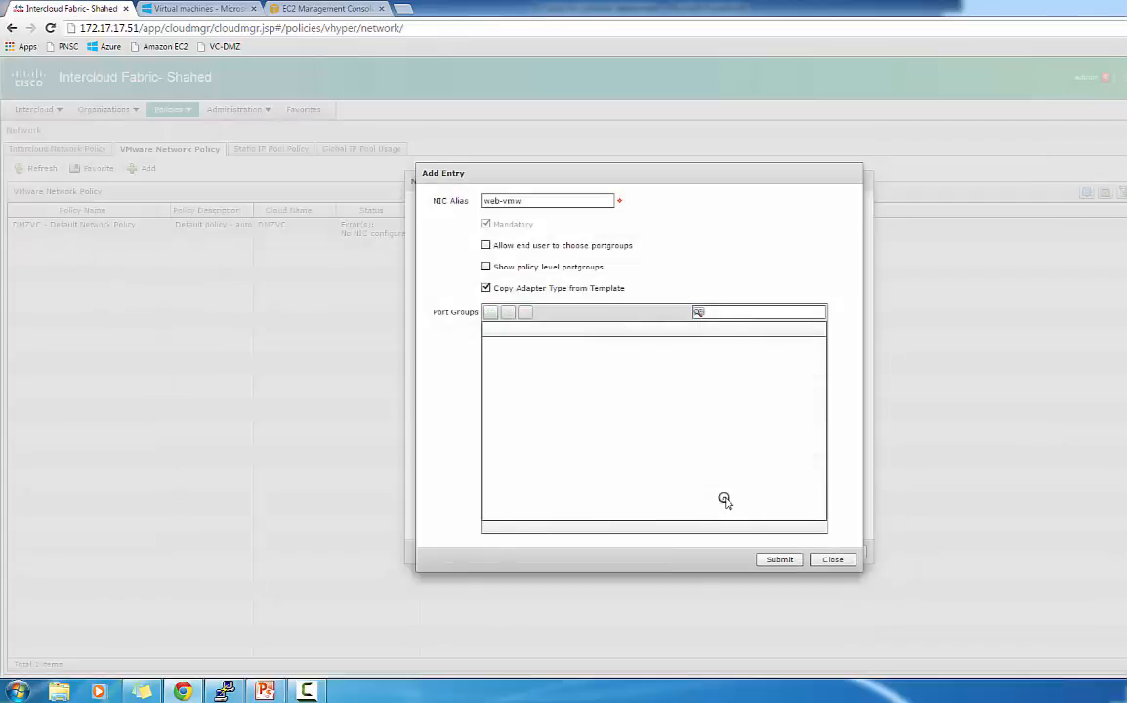
Step: Submit the "web-vmw" NIC entry and save the "WEB Net Pol- VMware" network policy
click(775, 560)
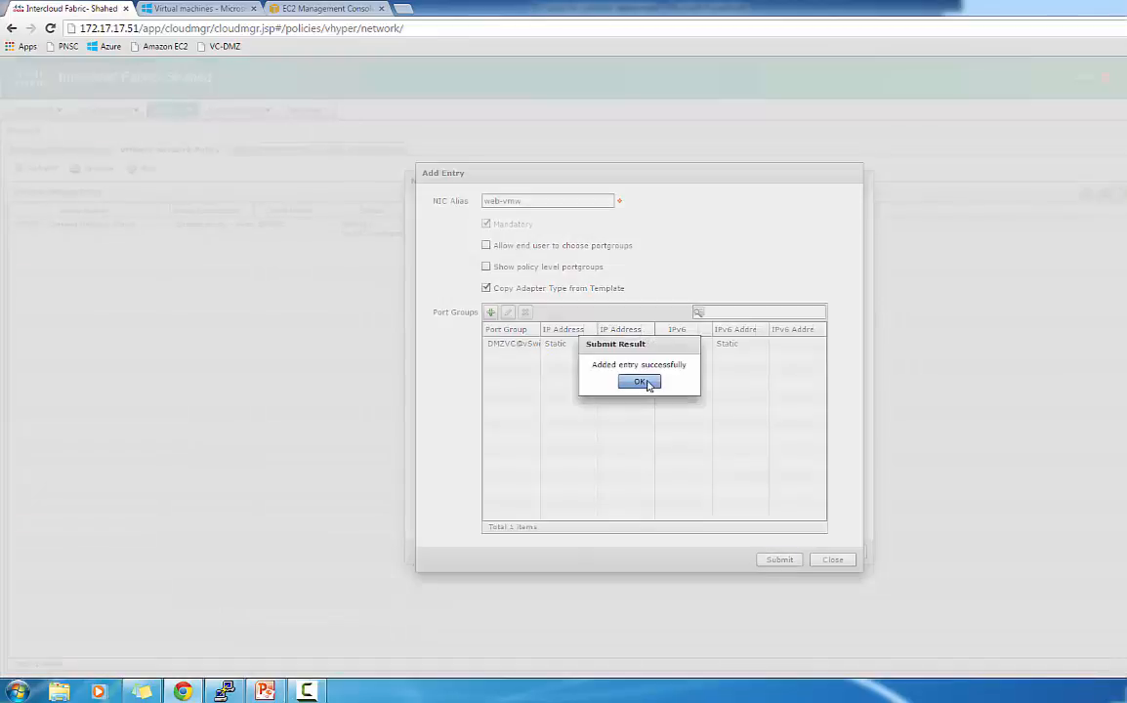
click(646, 382)
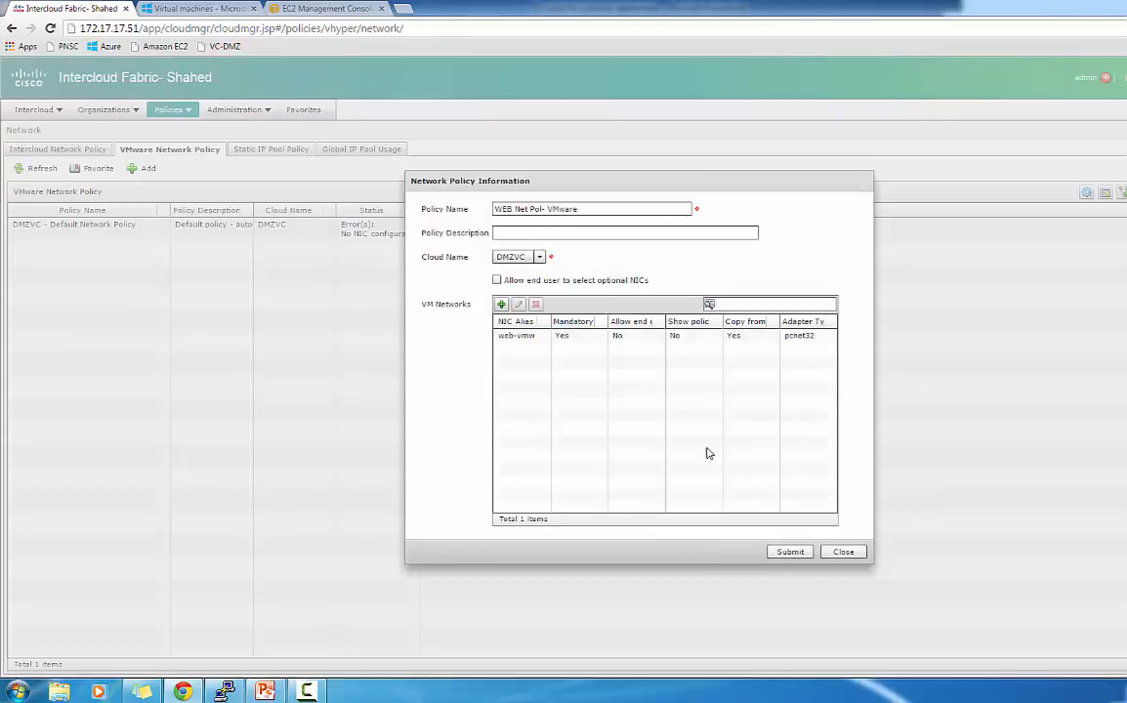
click(785, 554)
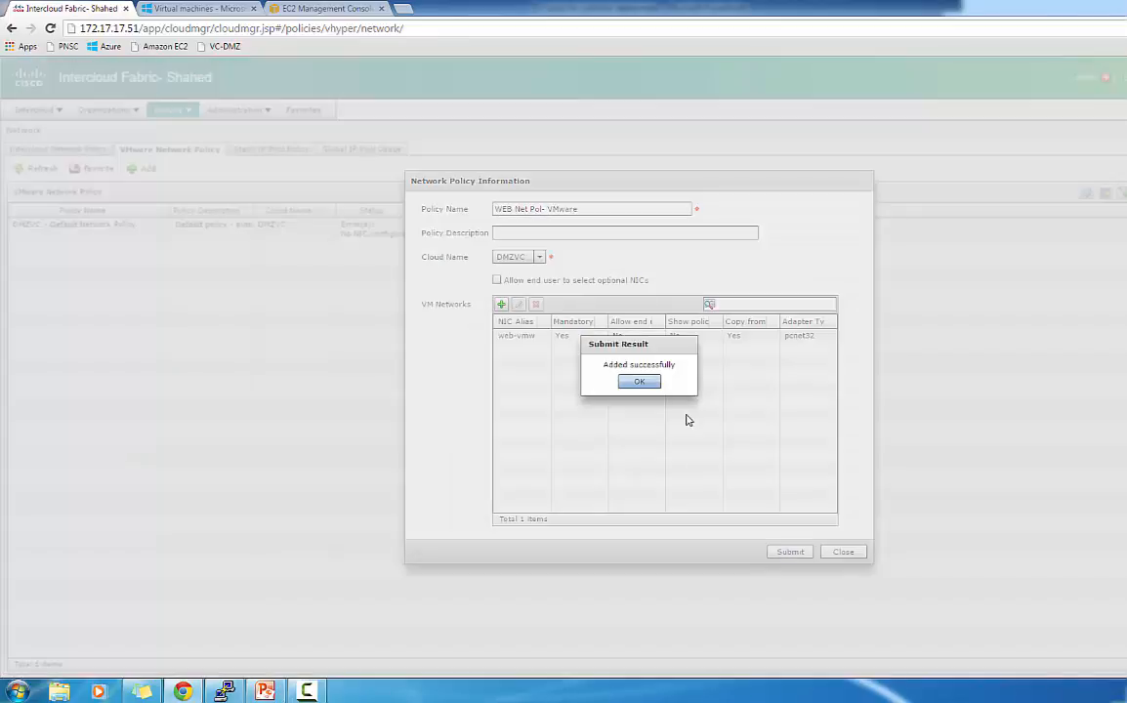
click(650, 386)
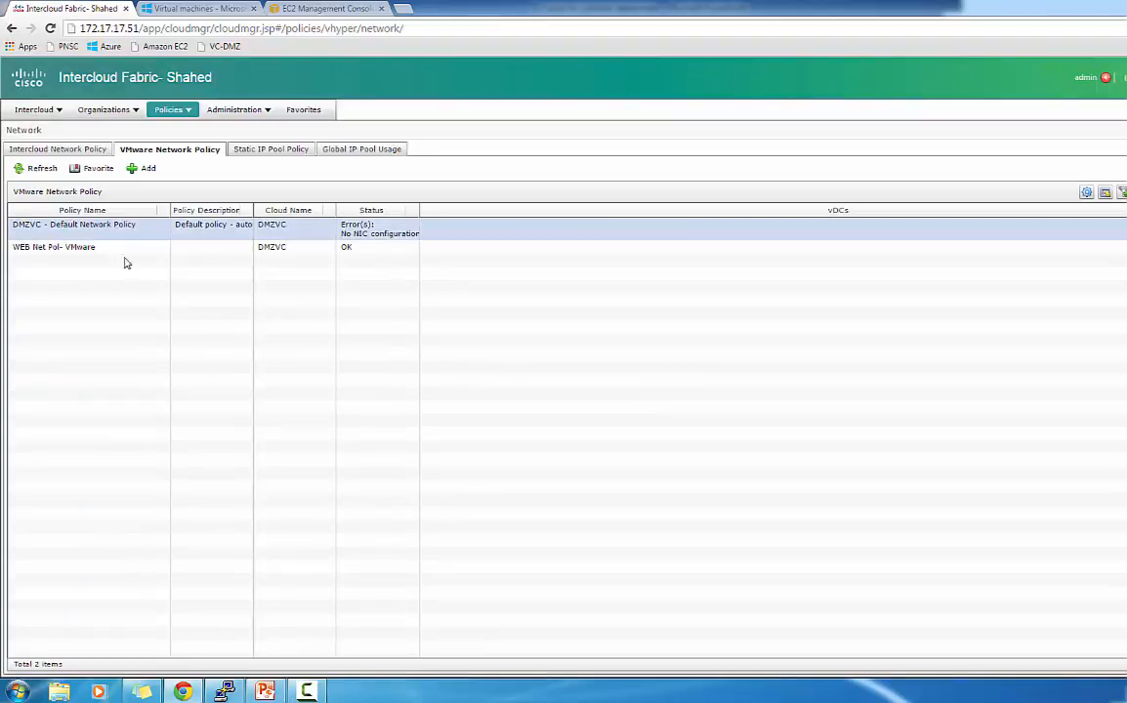
Step: Review the VMware network policies and their status, and compare them with the Intercloud network policy list
click(261, 231)
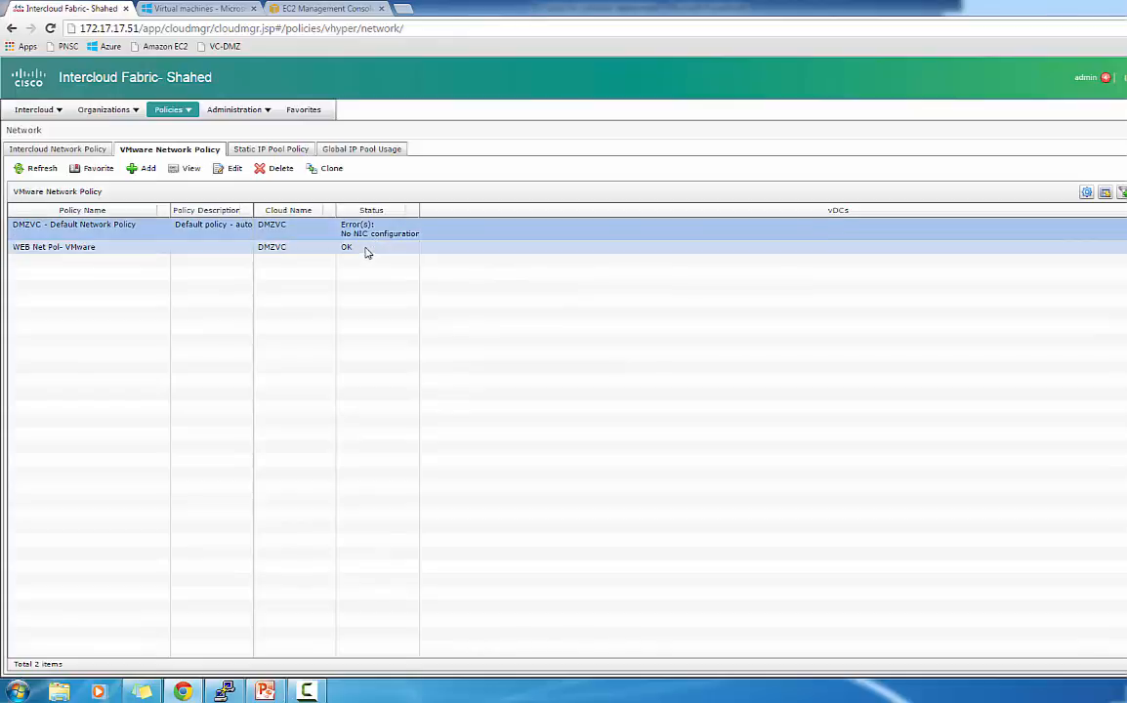
click(294, 252)
click(66, 152)
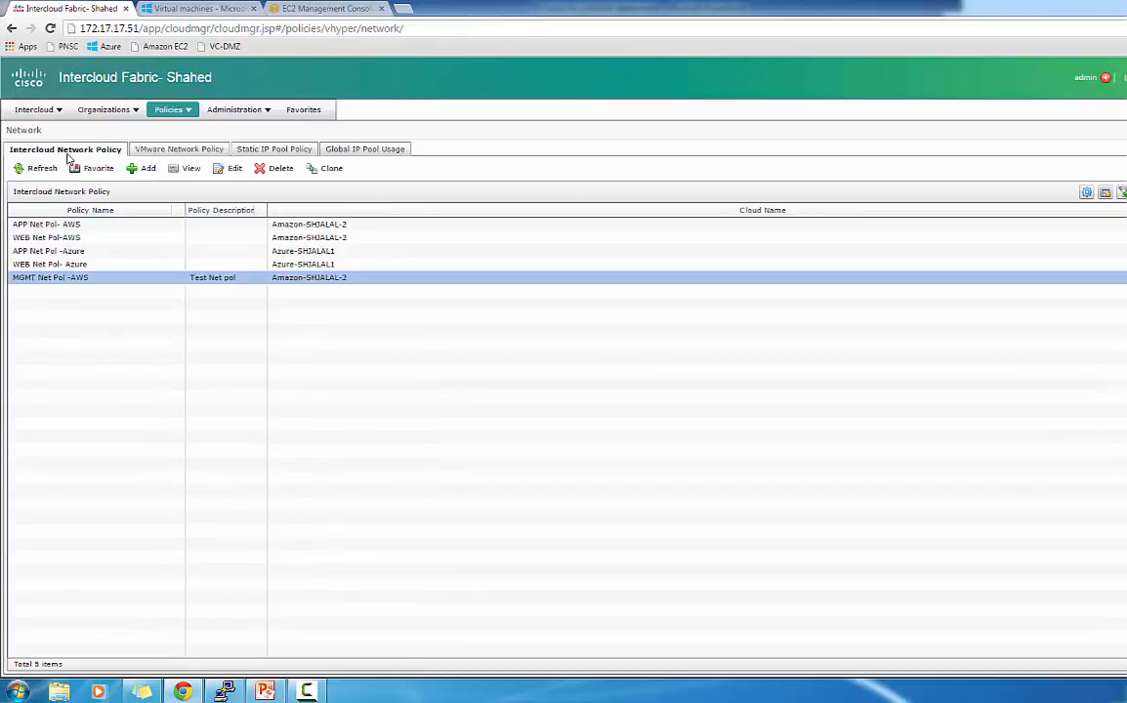
click(166, 154)
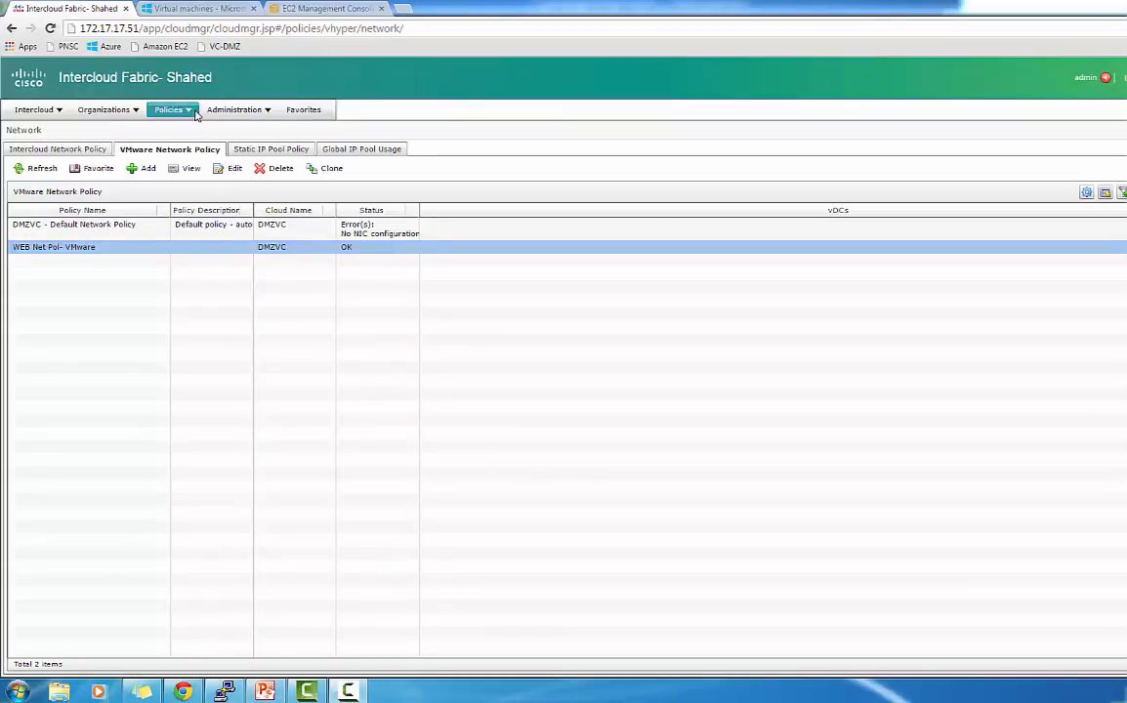
Step: Start a new VMware computing policy named "VMware Compute policy" and assign it to the DMZVC cloud
click(189, 110)
mouse_move(259, 143)
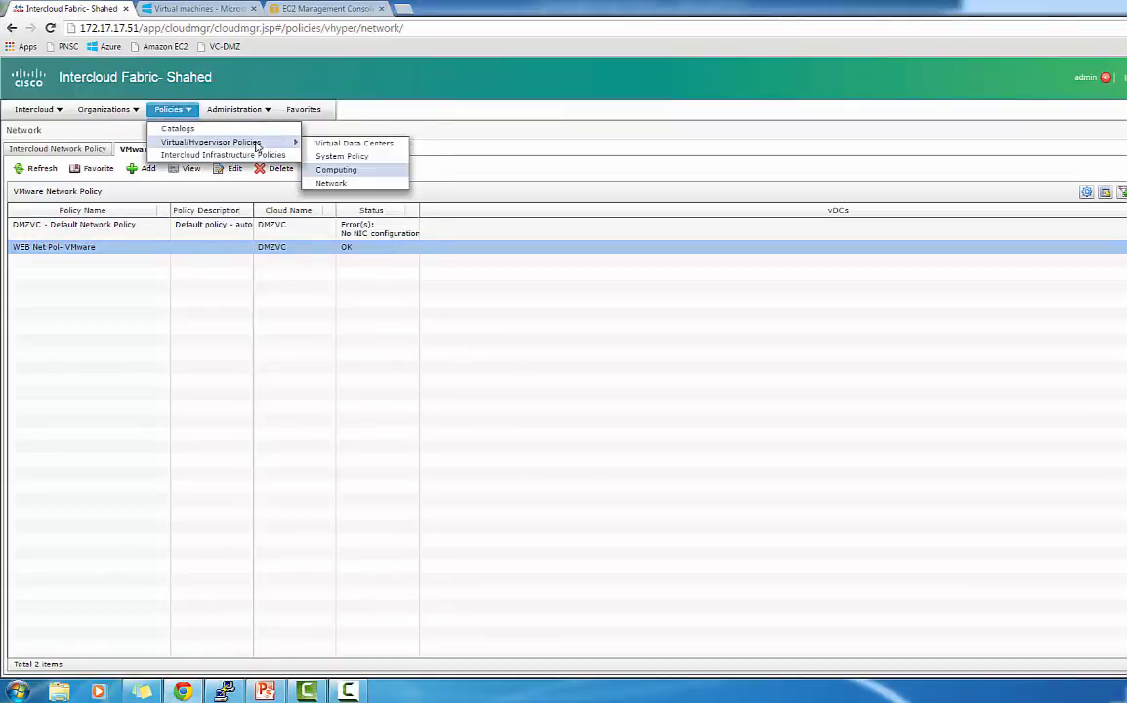
click(327, 169)
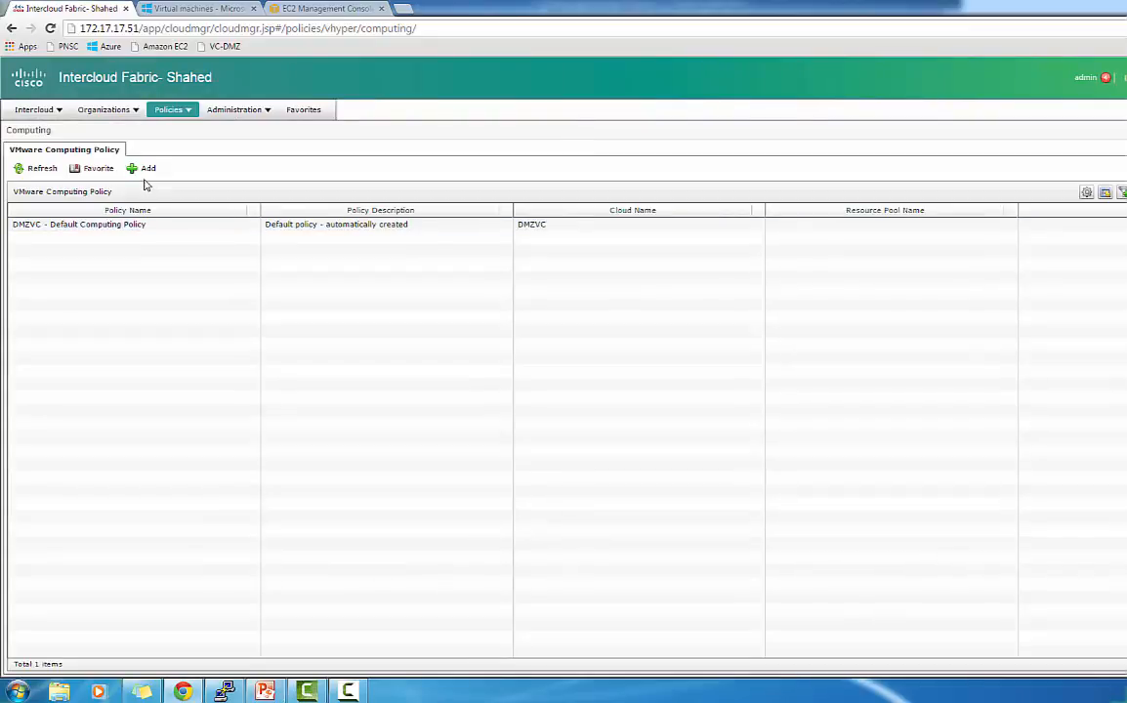
click(138, 170)
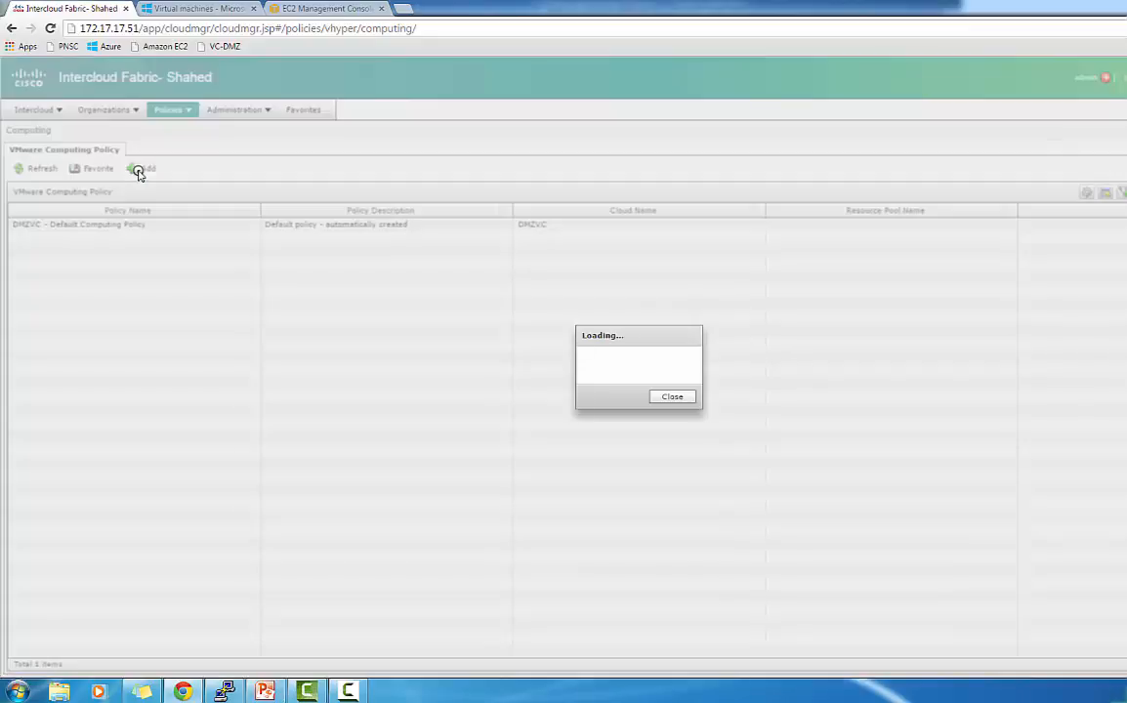
click(593, 330)
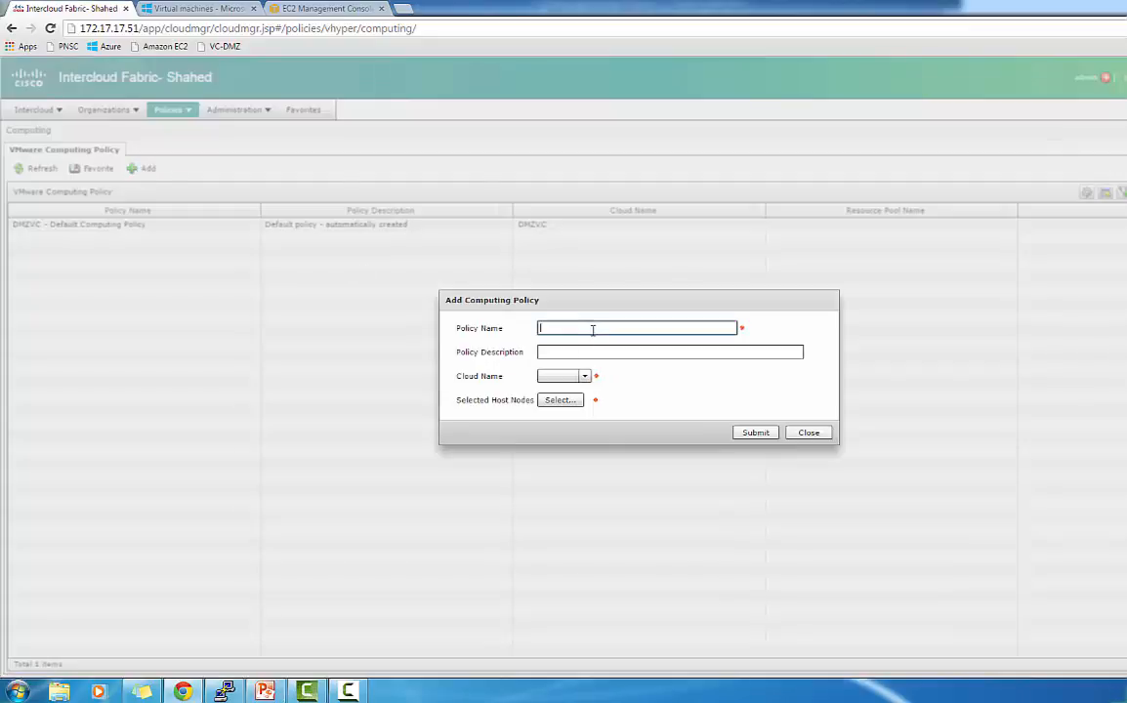
text(VMware Compute policy)
click(584, 377)
Step: Select host node 172.17.17.3 for the computing policy and submit the policy
click(565, 400)
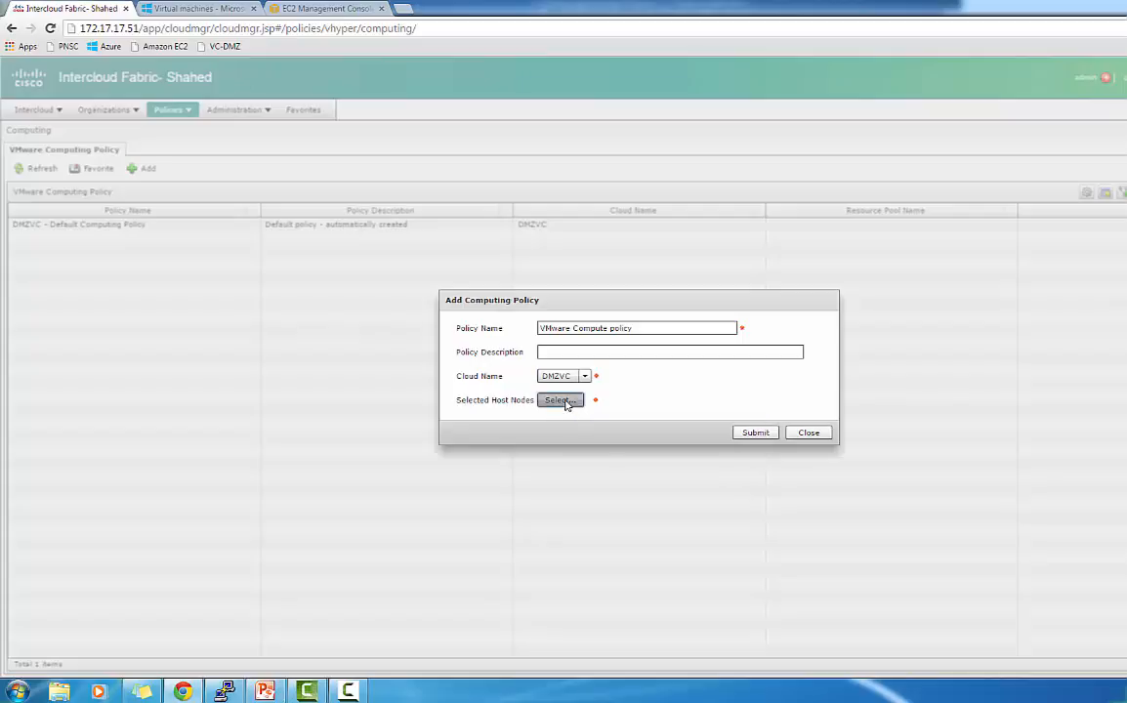
click(565, 400)
click(405, 293)
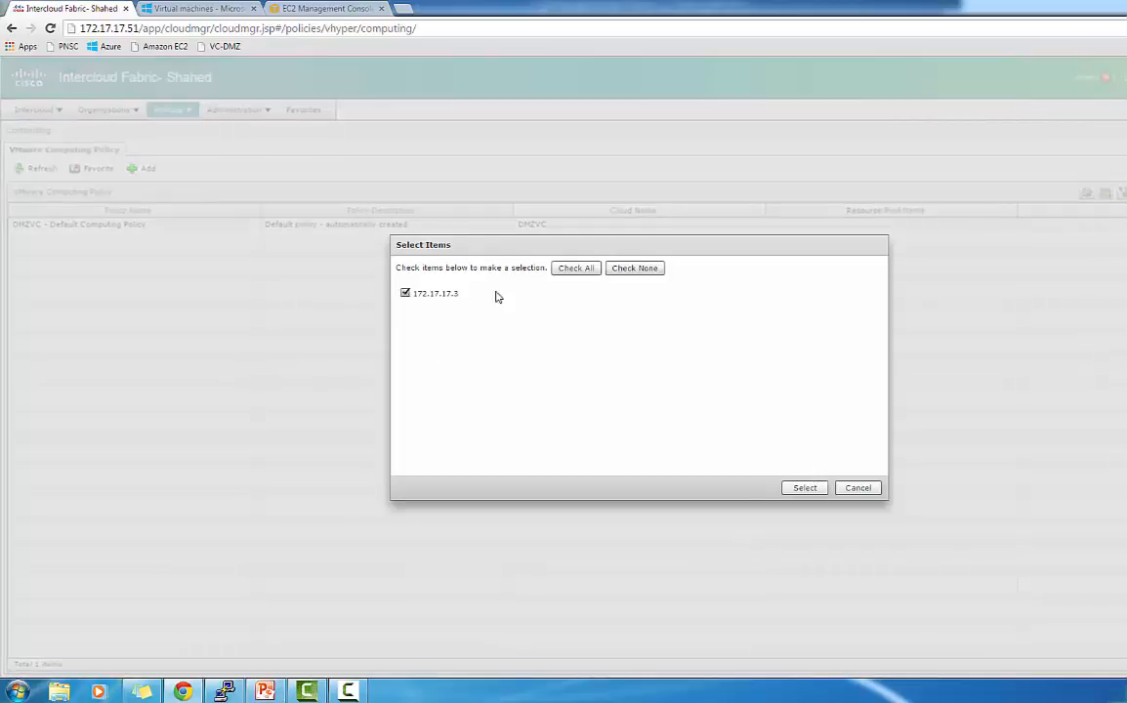
click(799, 488)
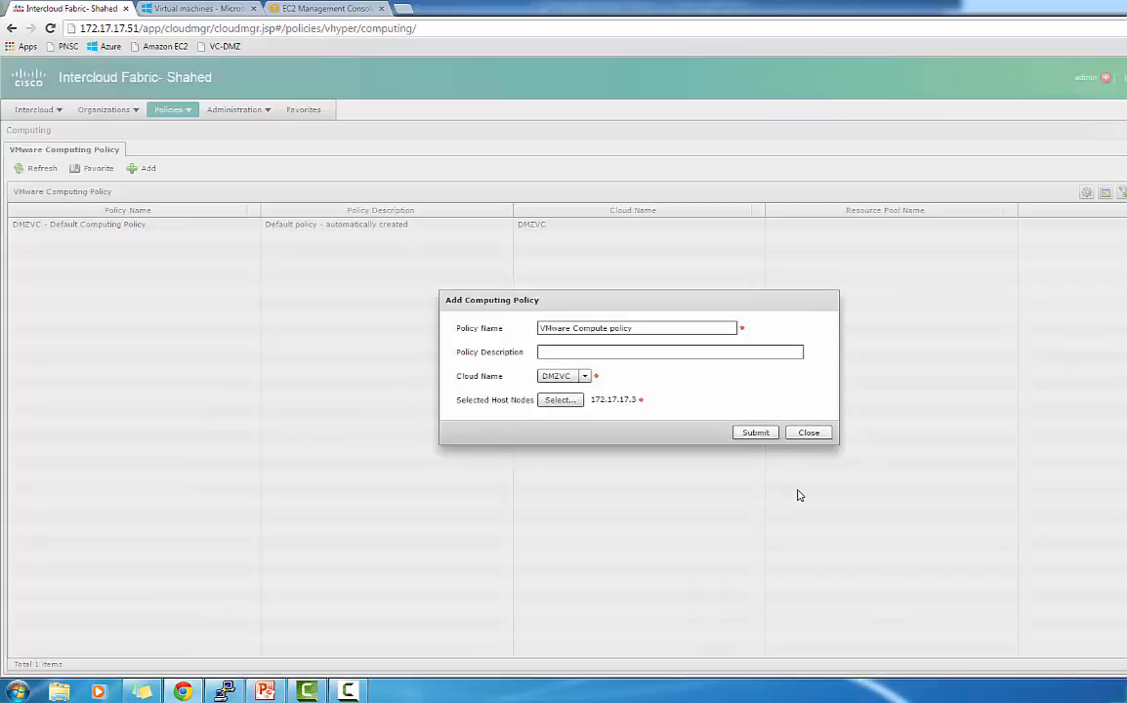
click(750, 435)
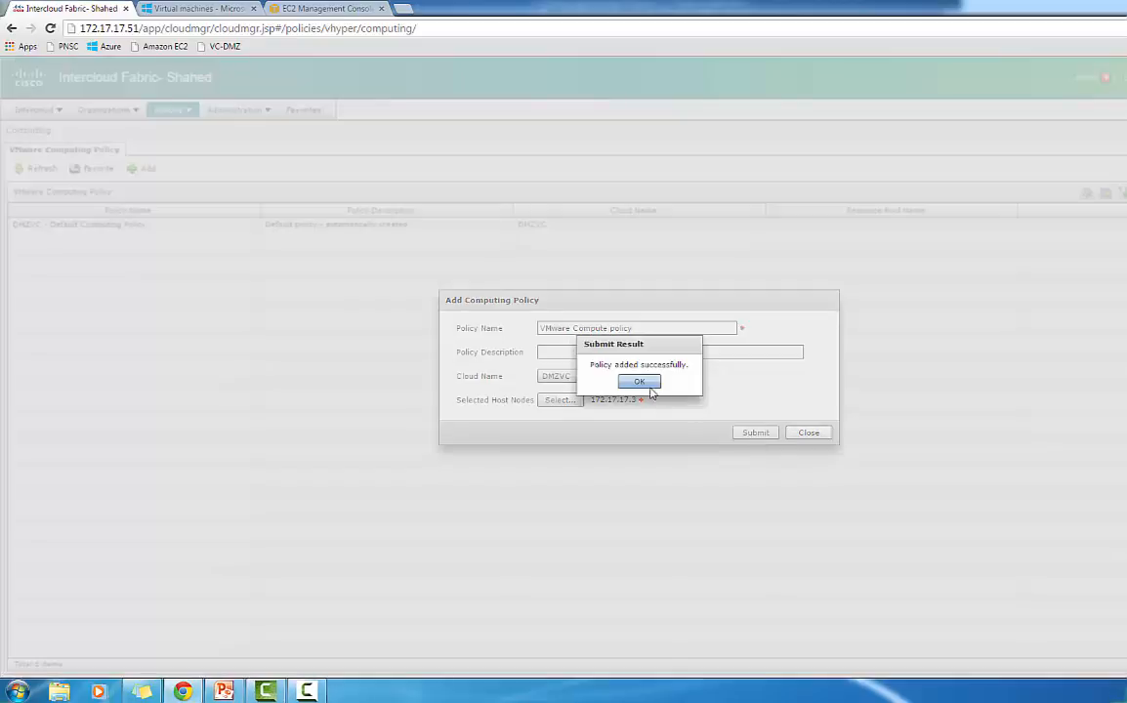
click(648, 387)
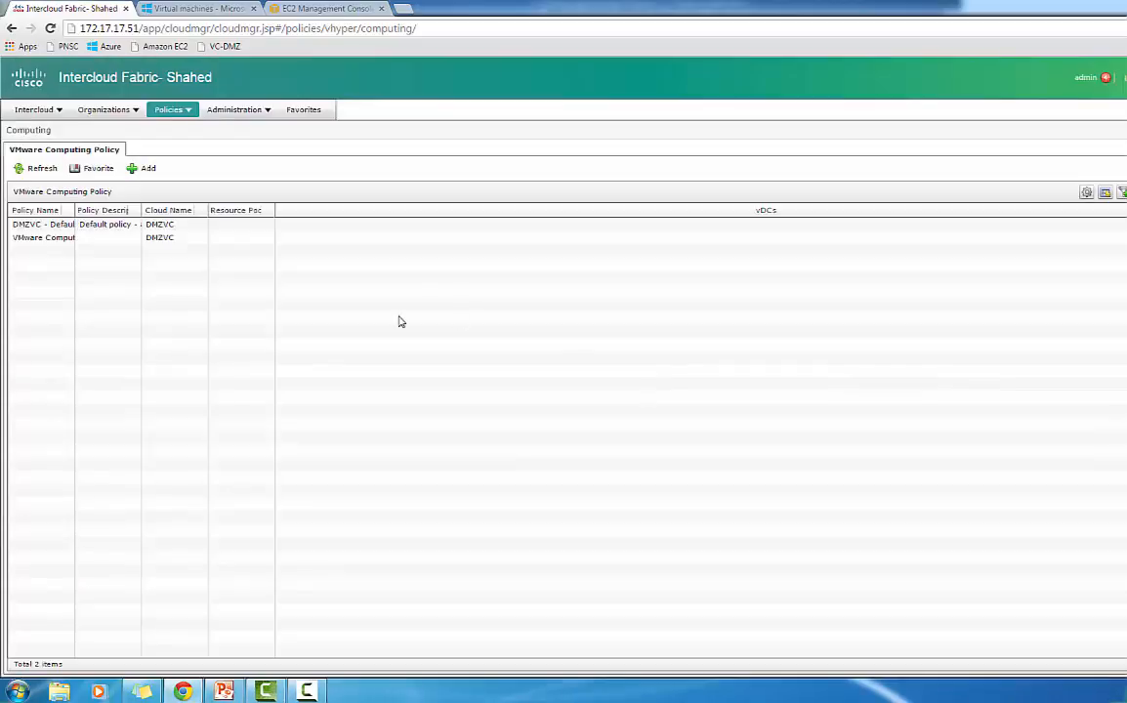
Step: Start a new Intercloud system policy and name it "AWS Sys Pol - WEB"
click(186, 110)
mouse_move(269, 142)
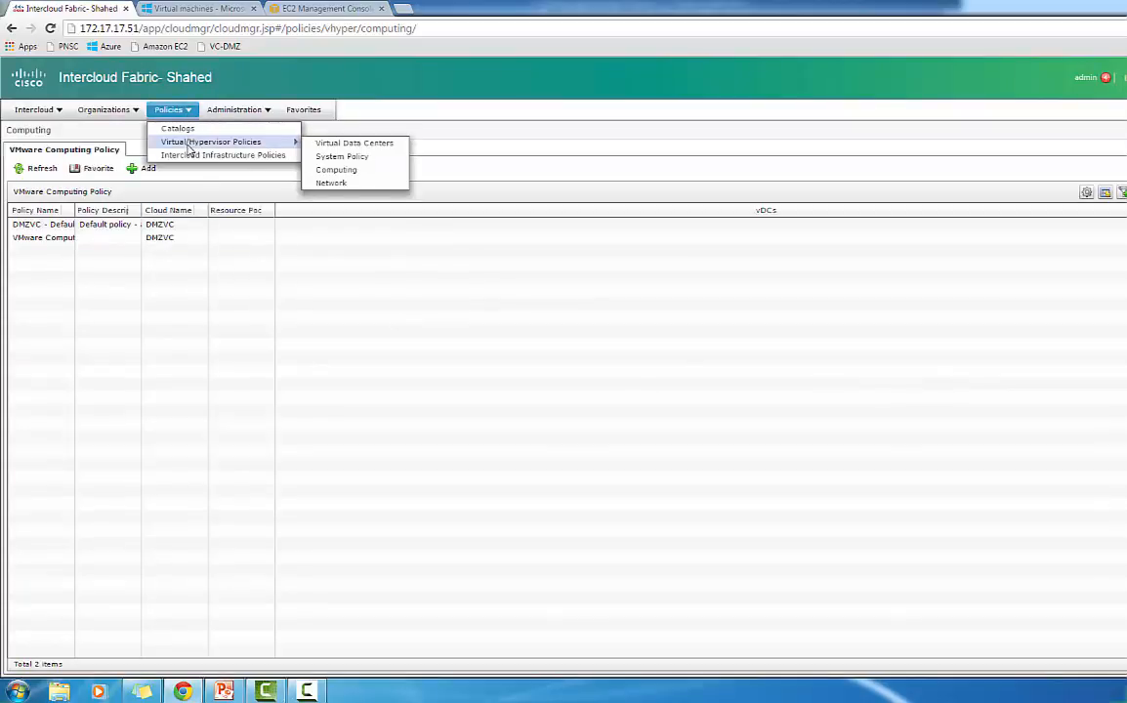
click(364, 158)
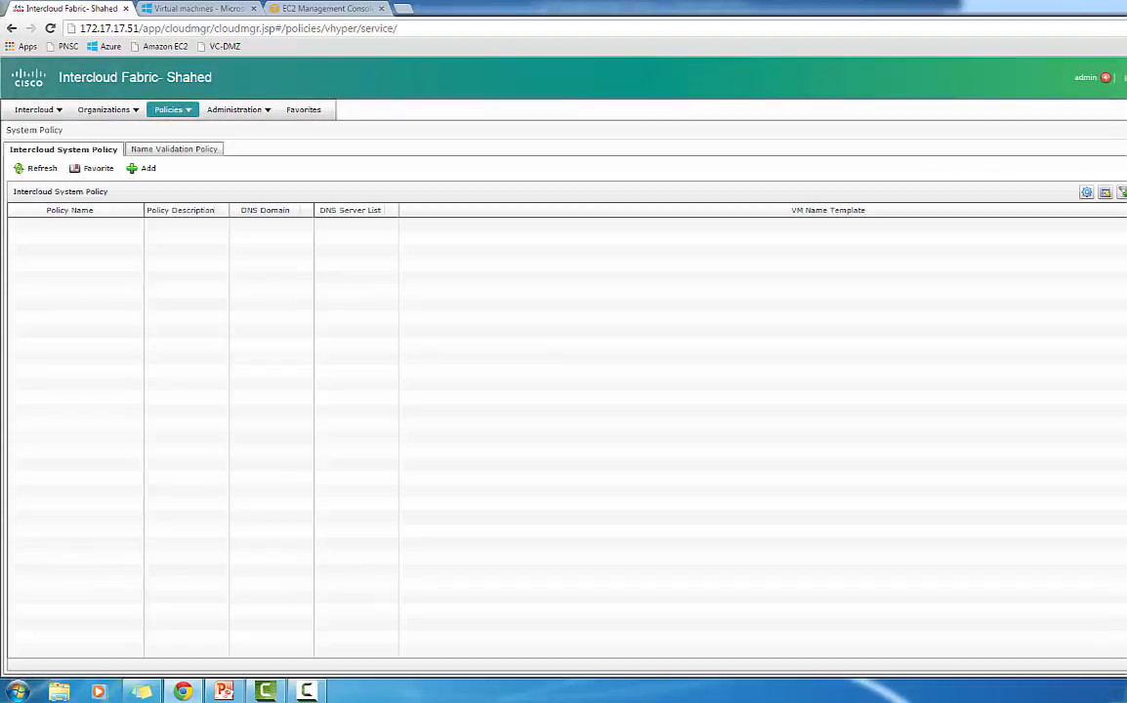
click(149, 170)
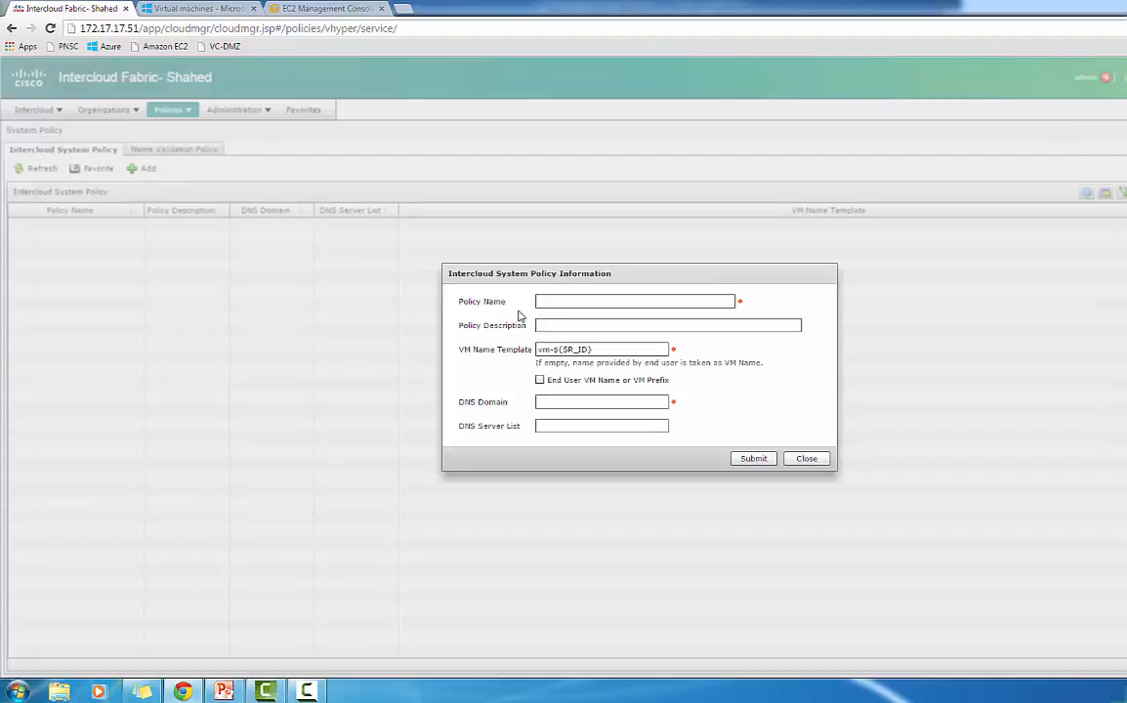
click(551, 303)
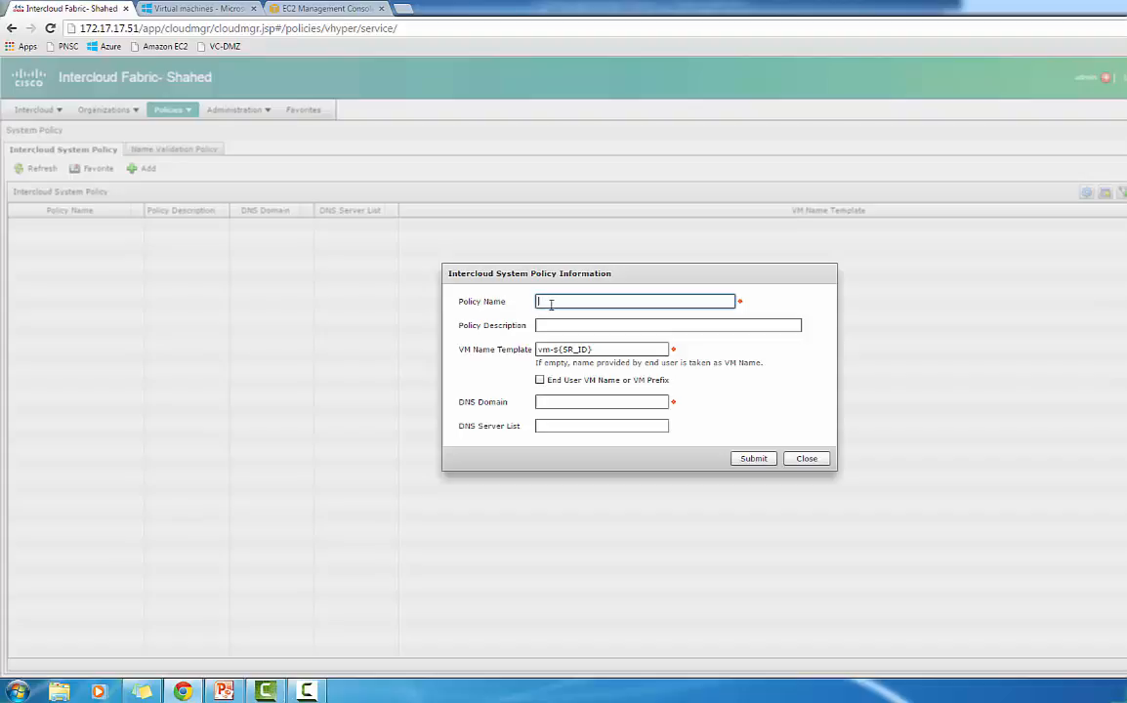
text(AWS)
text( Syst)
text( Pol )
text(- )
text(WEB)
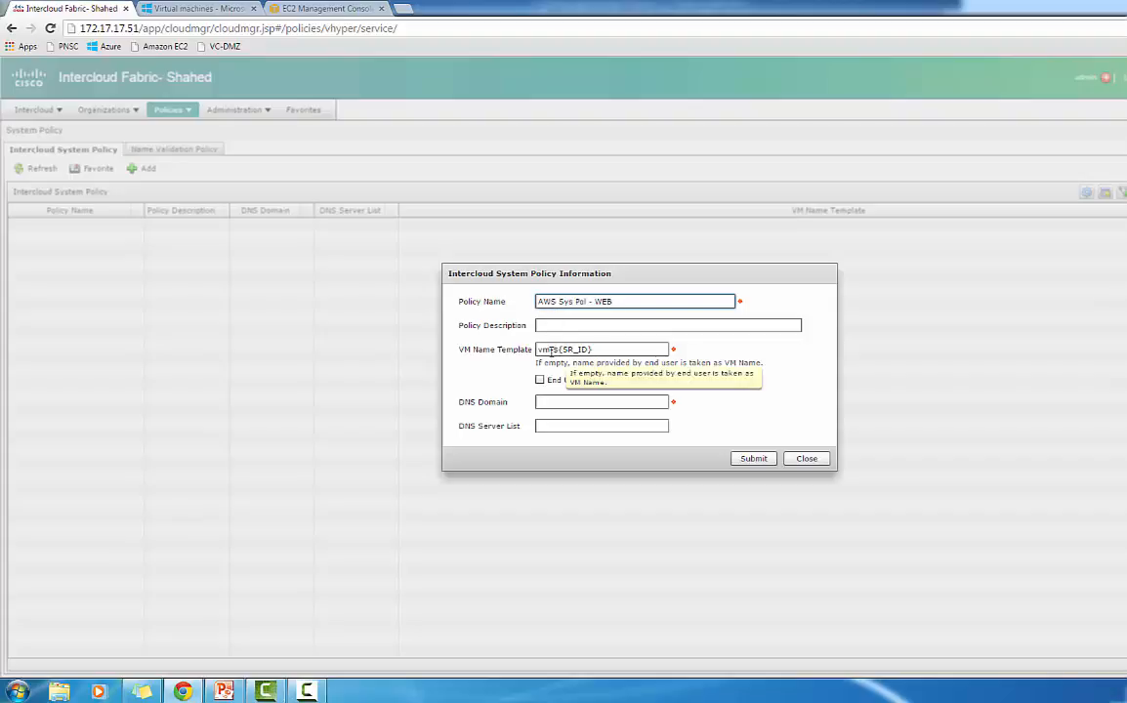
Step: Replace the "vm" prefix in the VM name template with "WEB-AWS-" plus the owner's user name, keeping "-${SR_ID}" at the end
drag(552, 349, 528, 349)
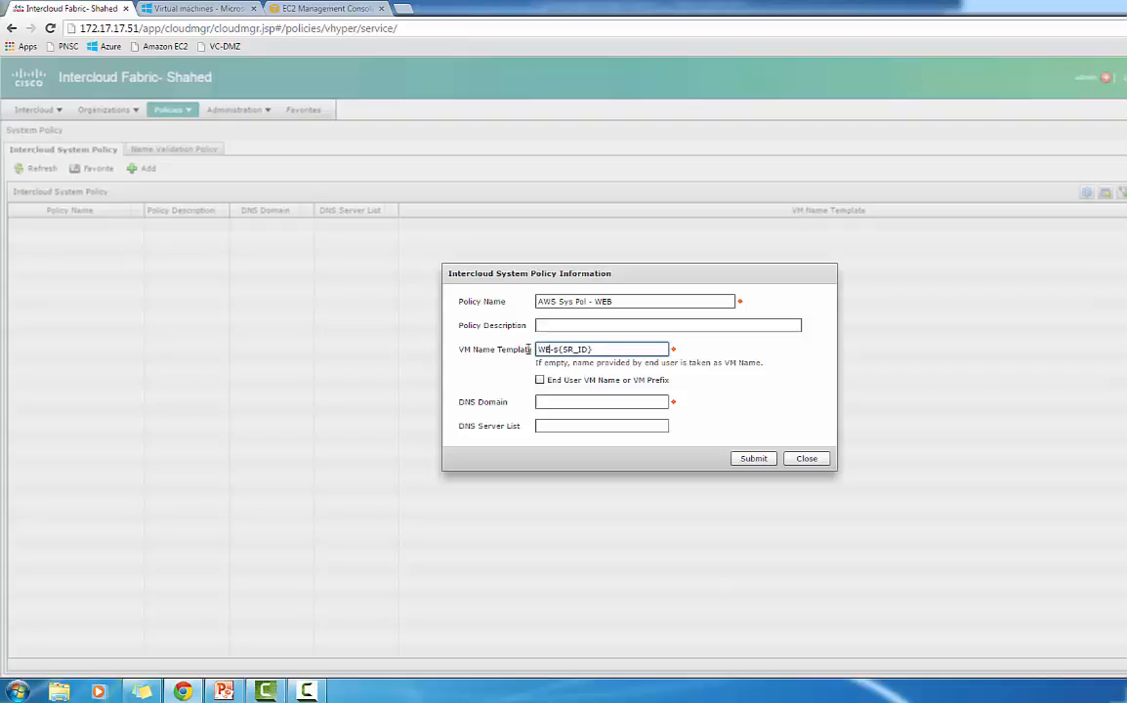
text(WEB-)
key(BackSpace)
text(AWS--)
key(Left)
text(SHJALAL)
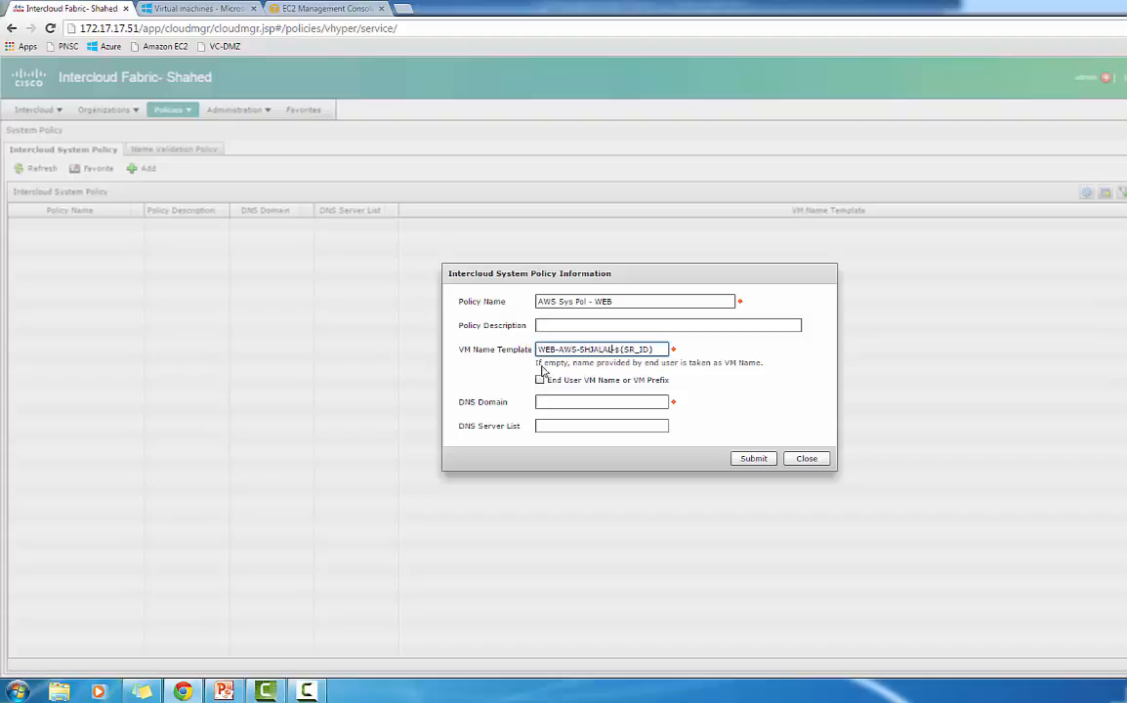
Step: Set the DNS domain to asucs.com and the DNS server to 64.102.6.247, and submit the system policy
click(567, 400)
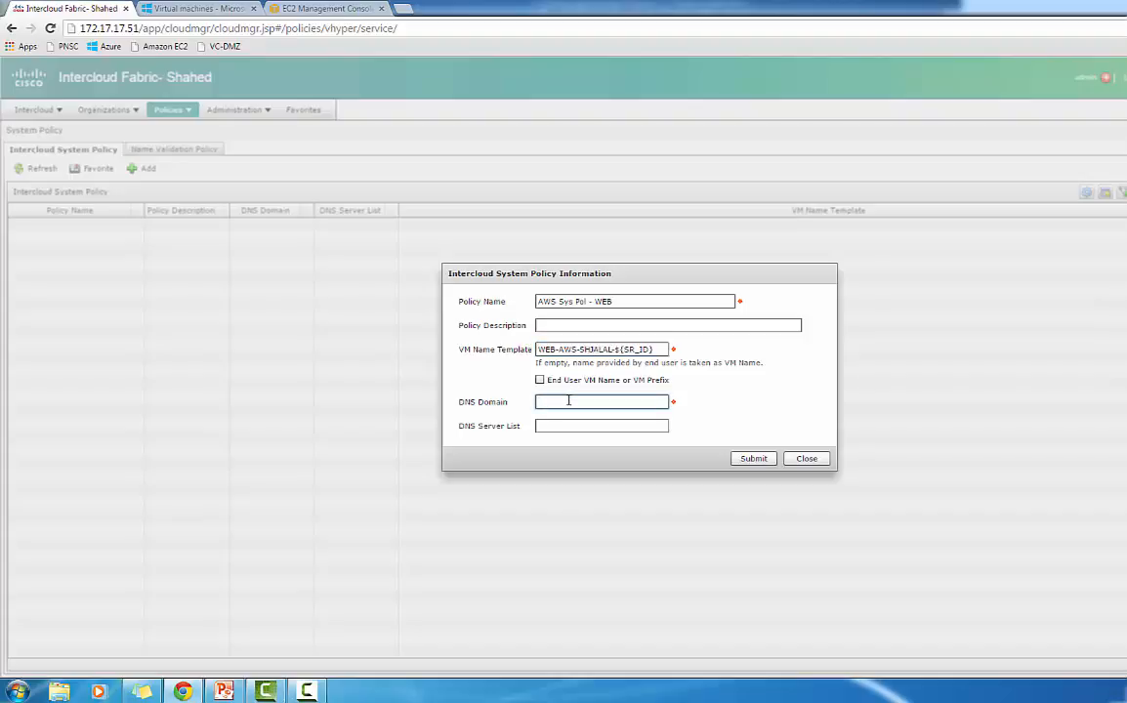
text(asucs.com)
click(746, 460)
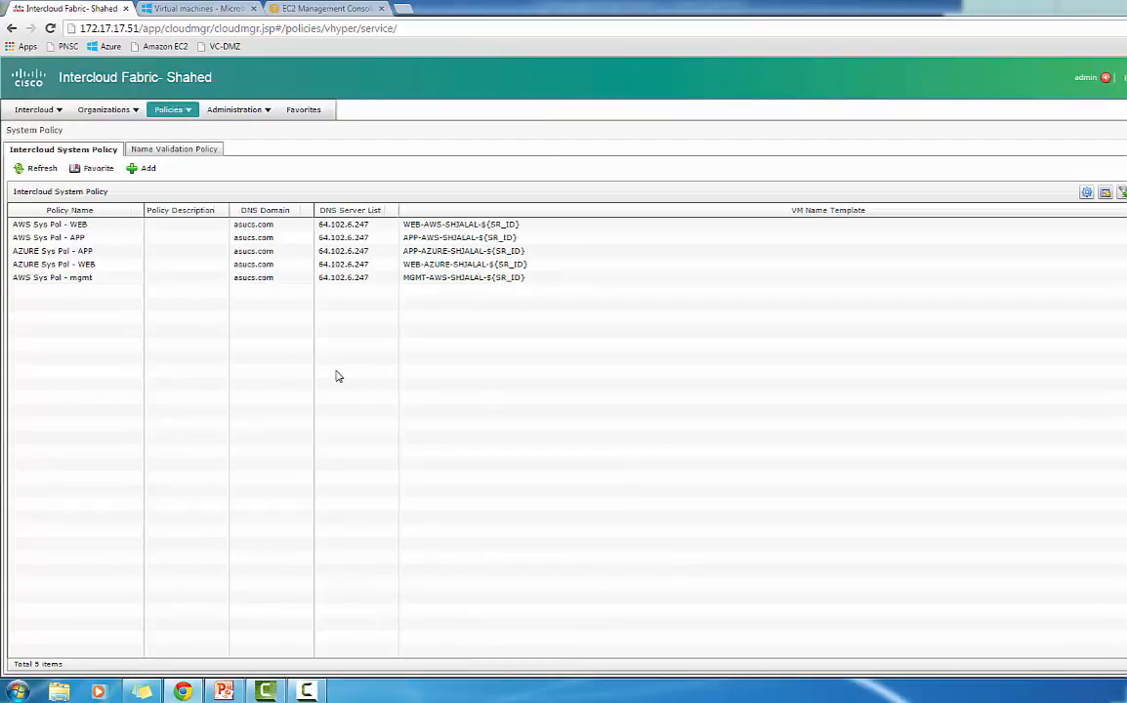
Step: Open the "AWS Sys Pol - mgmt" system policy for editing, check its settings, and close it without changes
click(106, 284)
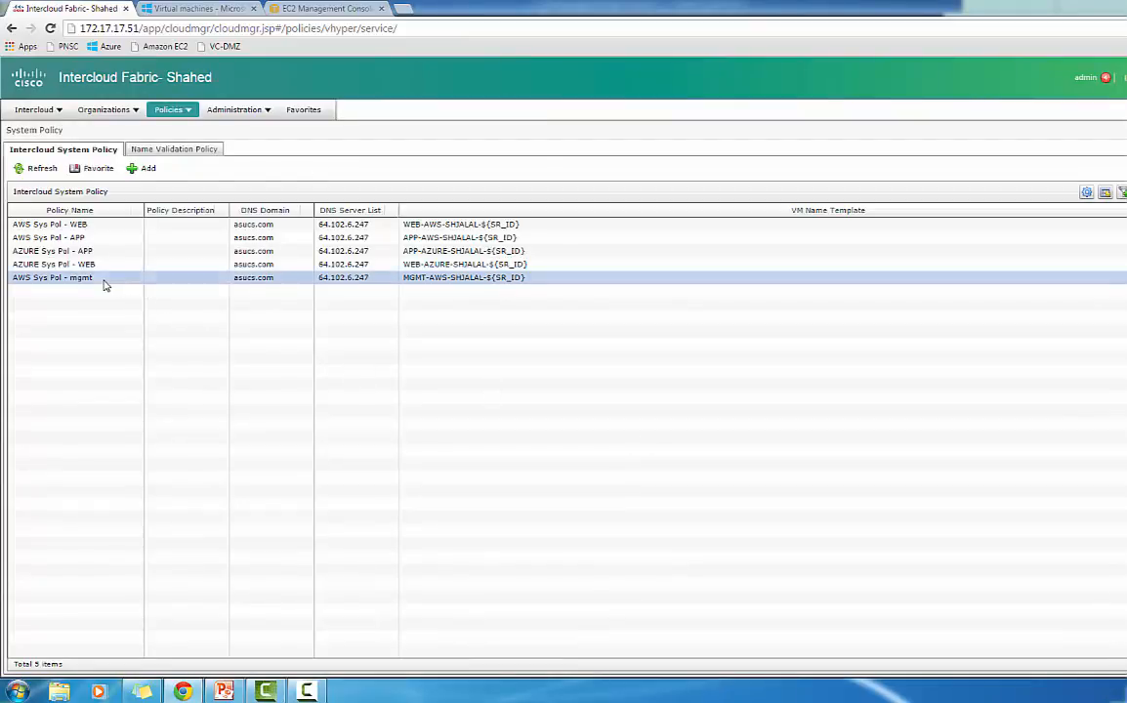
click(105, 284)
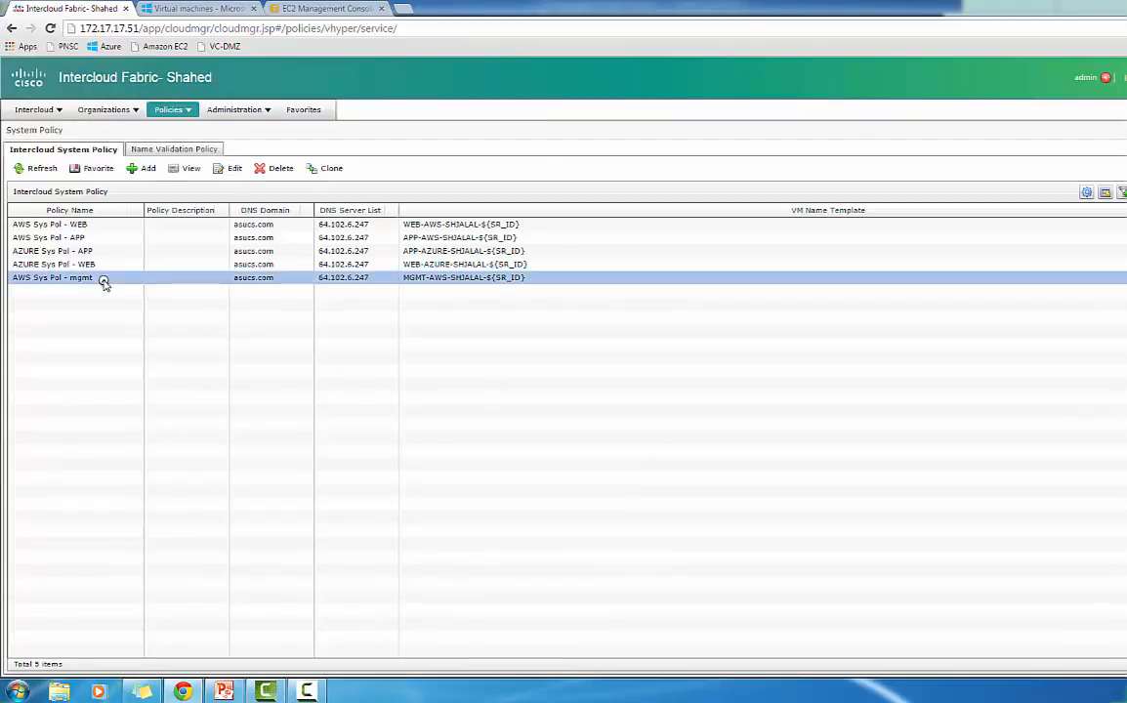
click(235, 169)
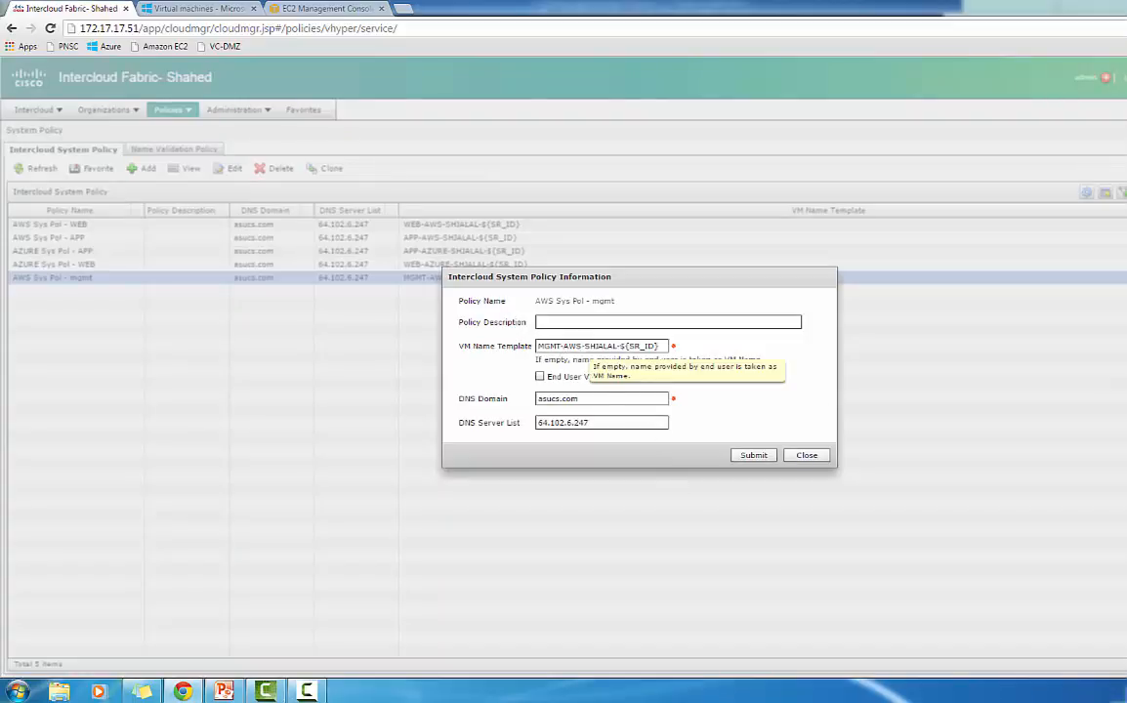
click(806, 455)
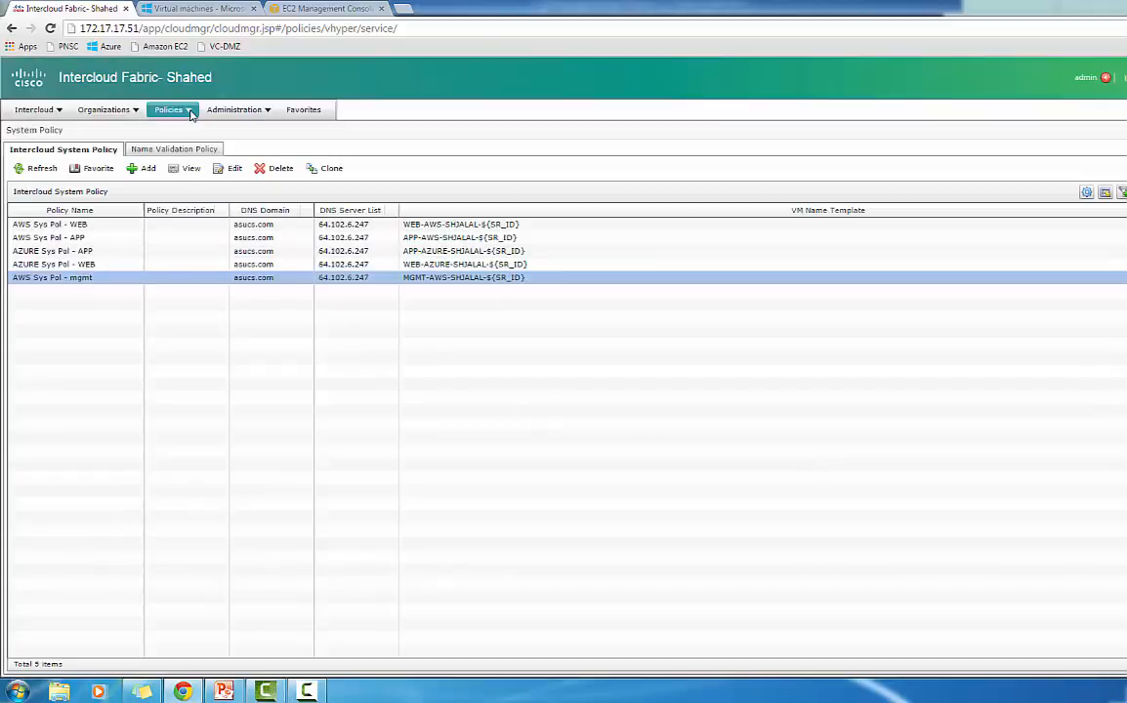
Step: Open the Virtual Data Centers policies and start a new vDC with account type Public Cloud - Amazon
click(173, 109)
mouse_move(181, 142)
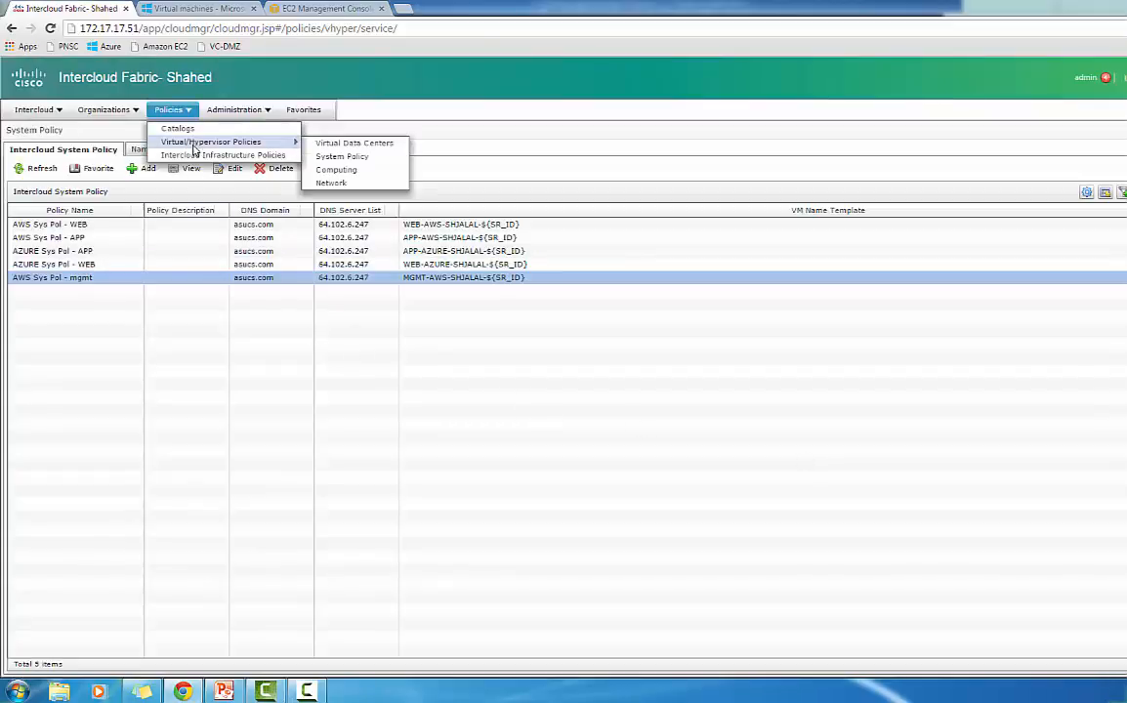
click(332, 143)
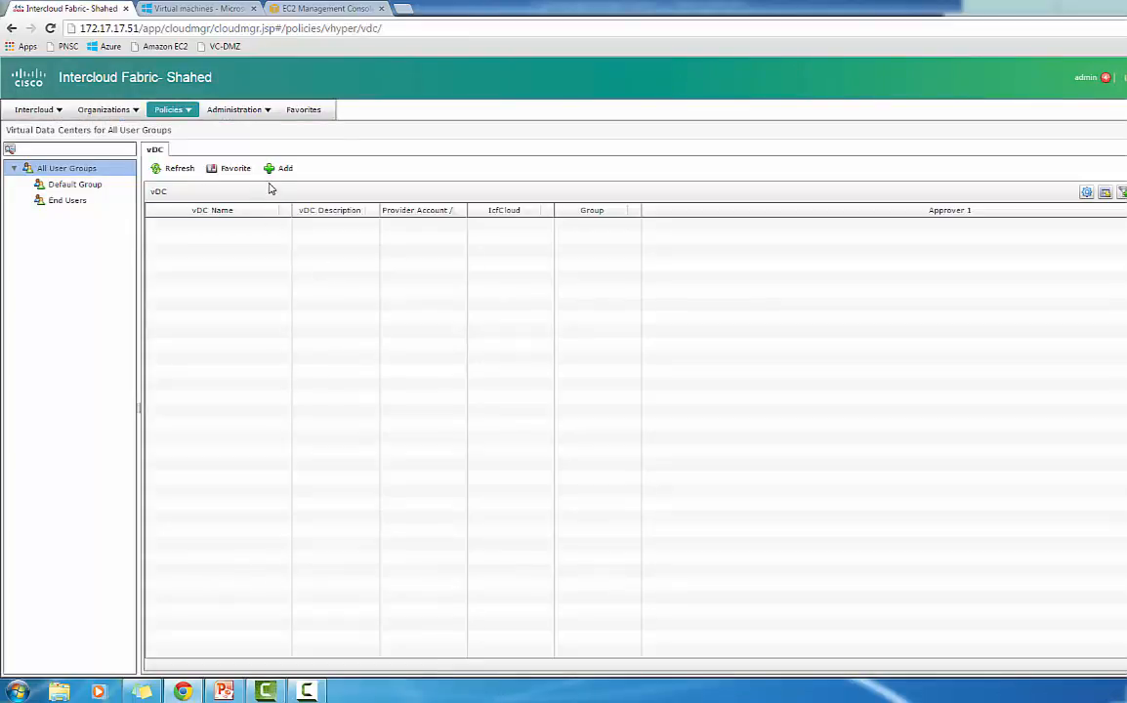
click(281, 174)
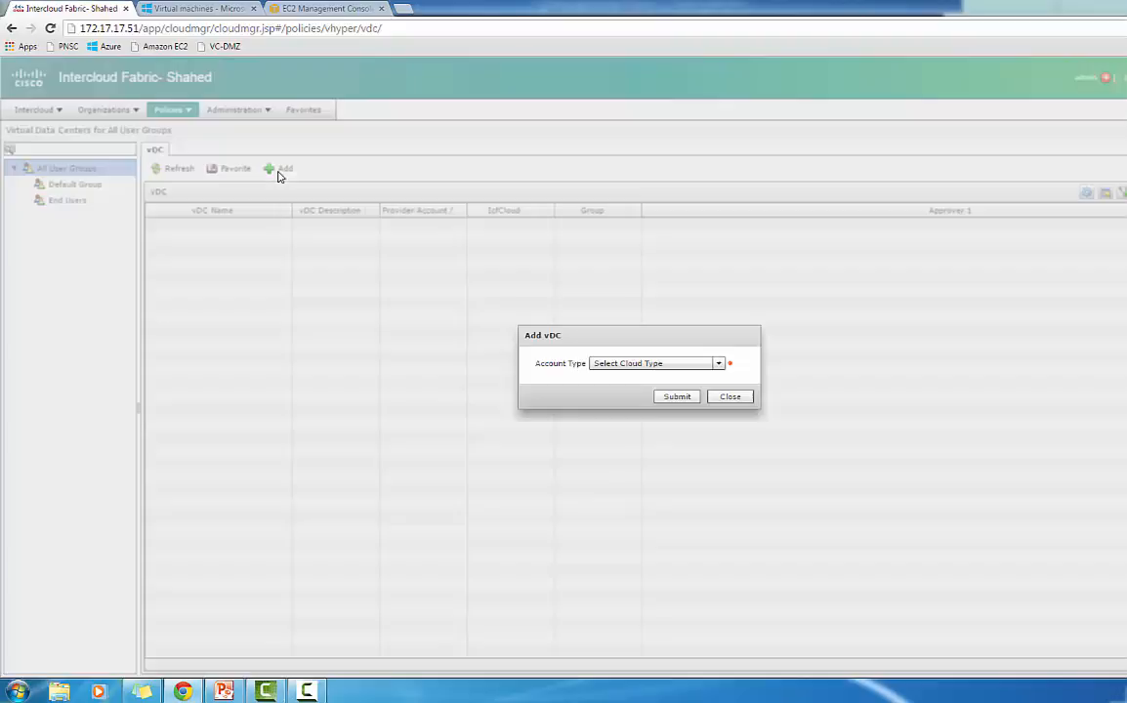
click(664, 373)
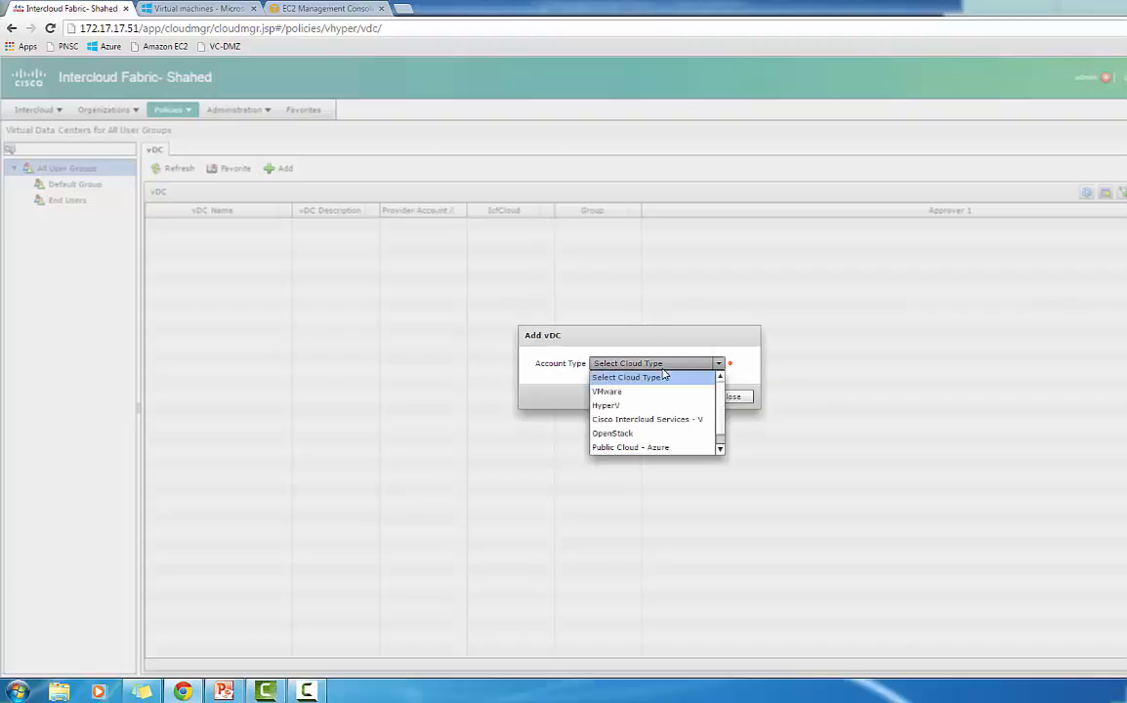
click(630, 420)
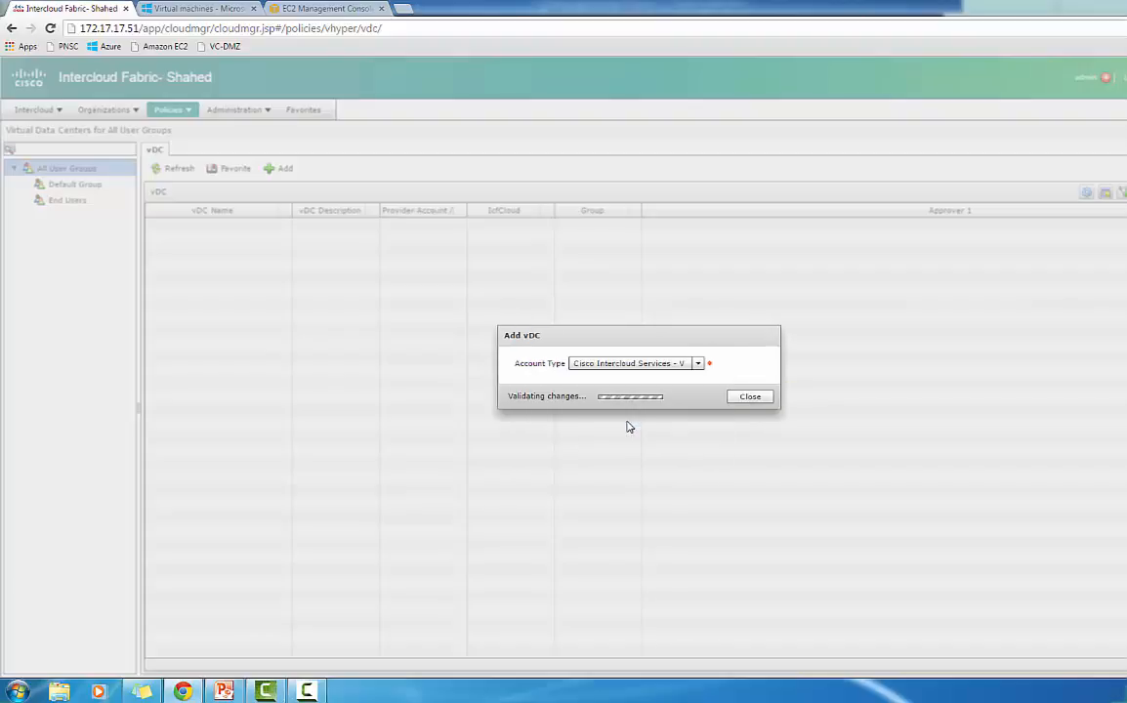
click(679, 368)
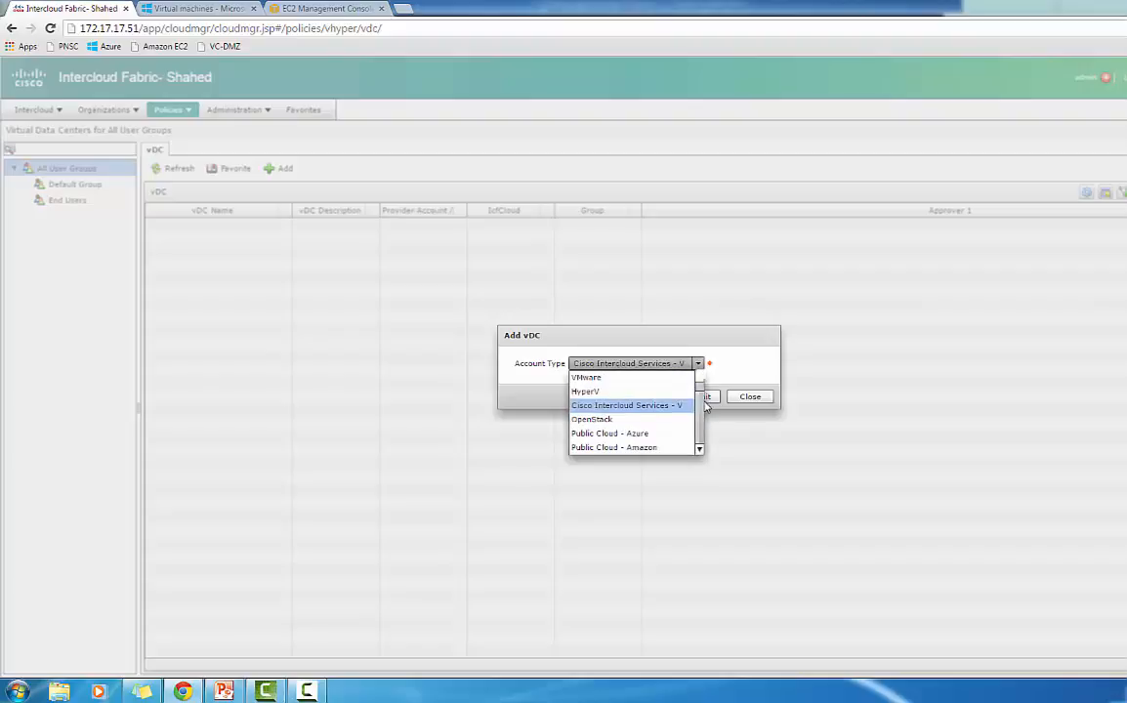
click(670, 449)
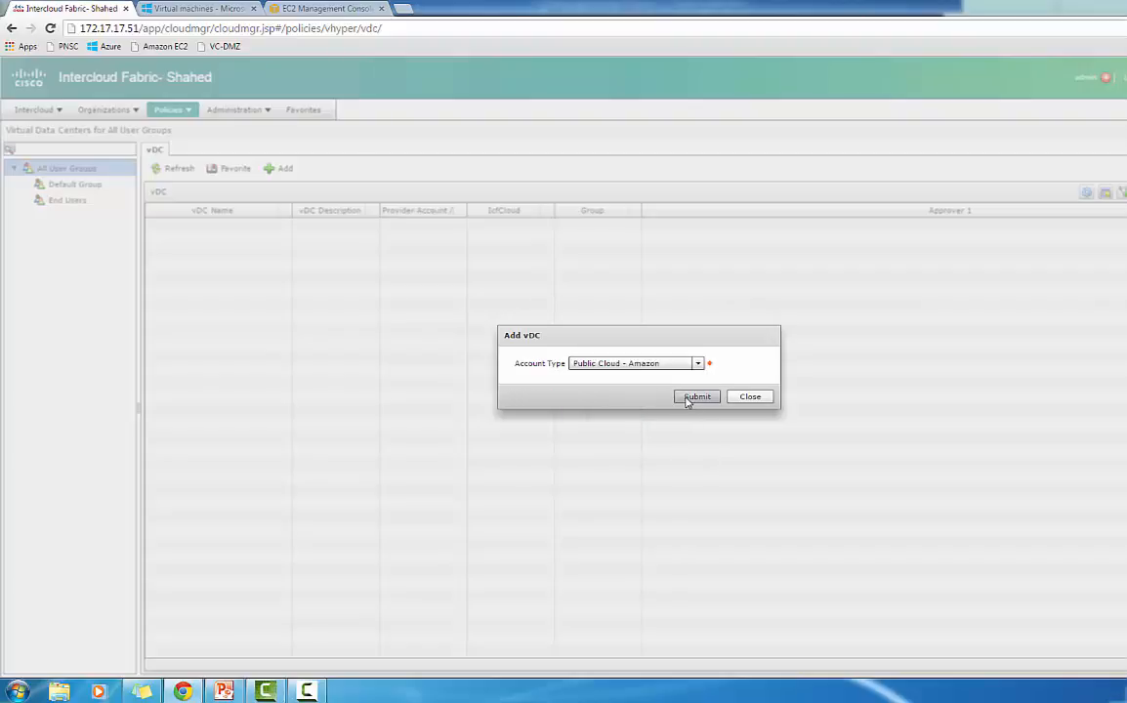
click(697, 397)
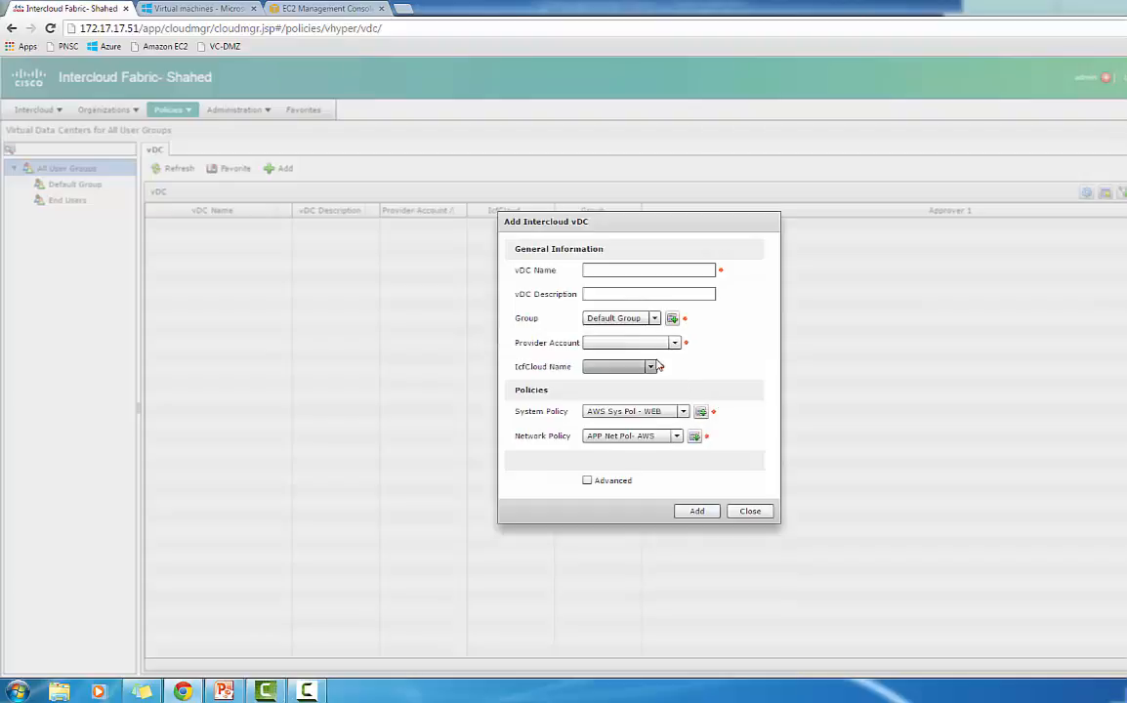
Step: Choose the Amazon provider account, name the vDC "AWS APP VDC", and assign it to the End Users group
click(675, 343)
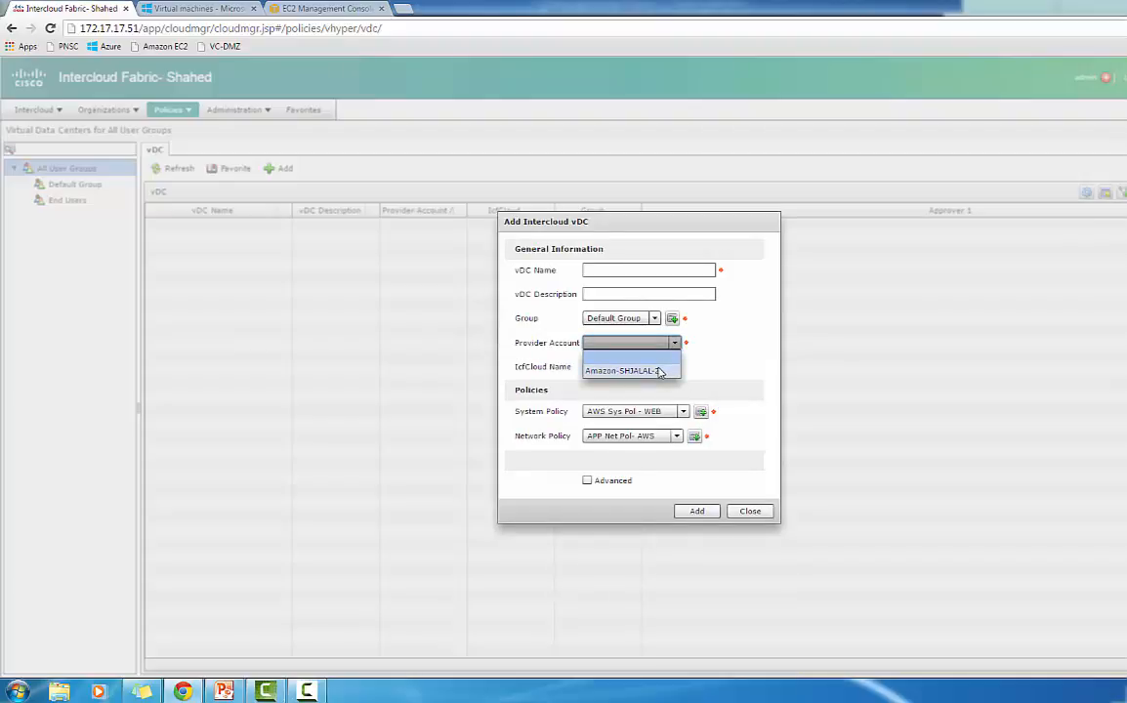
click(657, 371)
click(645, 266)
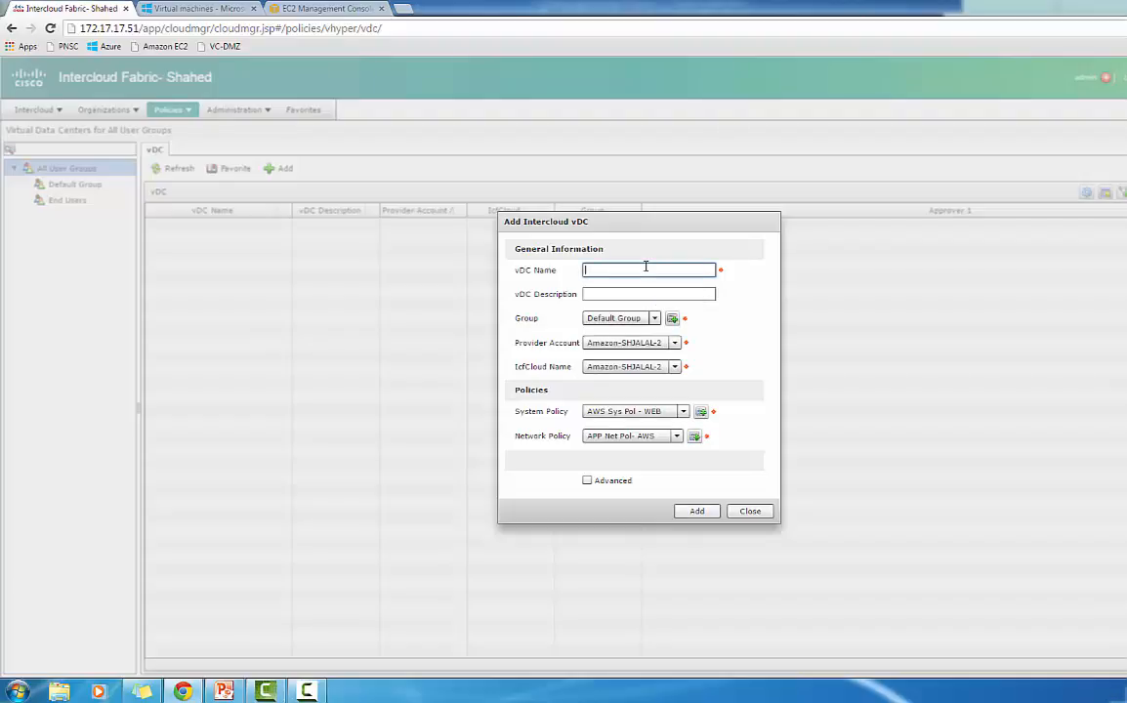
text(aws)
key(BackSpace)
key(BackSpace)
key(BackSpace)
text(WS )
text(a)
text(APP)
text( VDC)
click(653, 319)
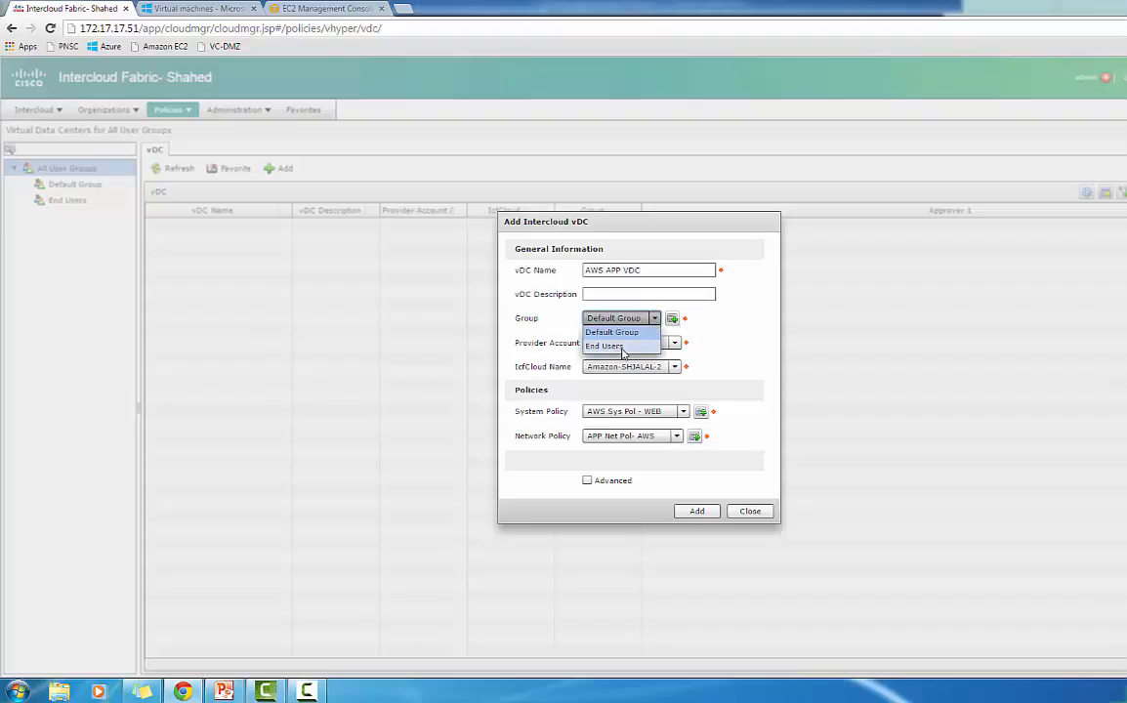
click(623, 347)
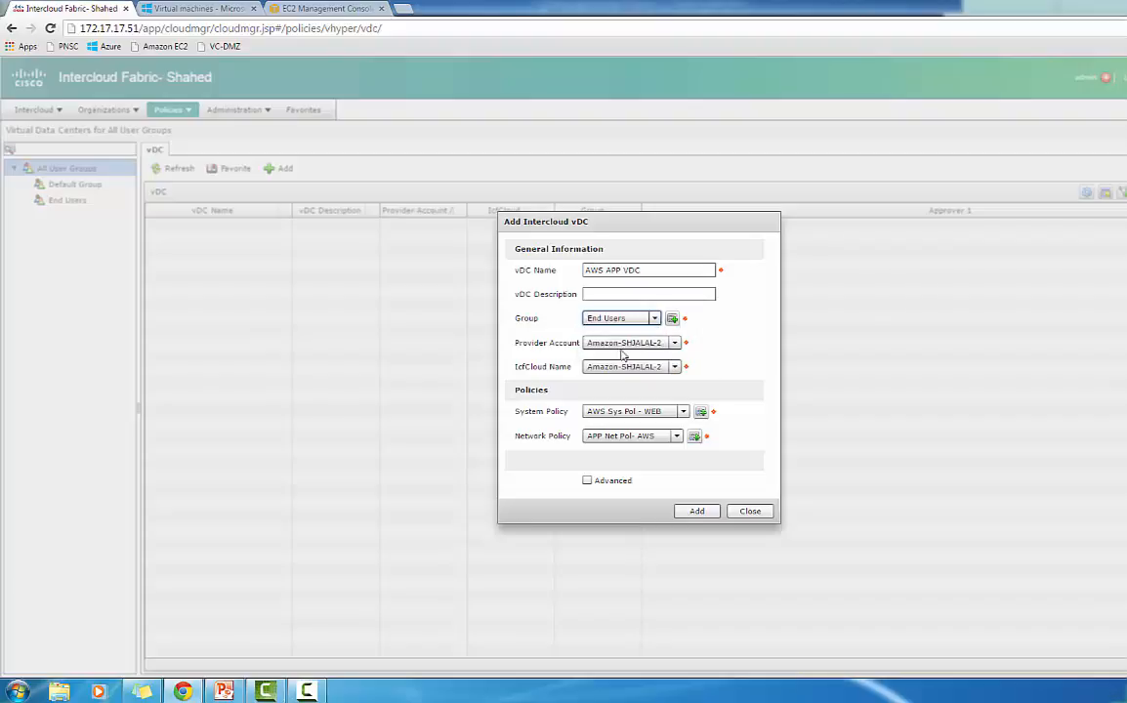
Step: Assign system policy "AWS Sys Pol - APP" and network policy "APP Net Pol- AWS", and add the vDC
click(645, 412)
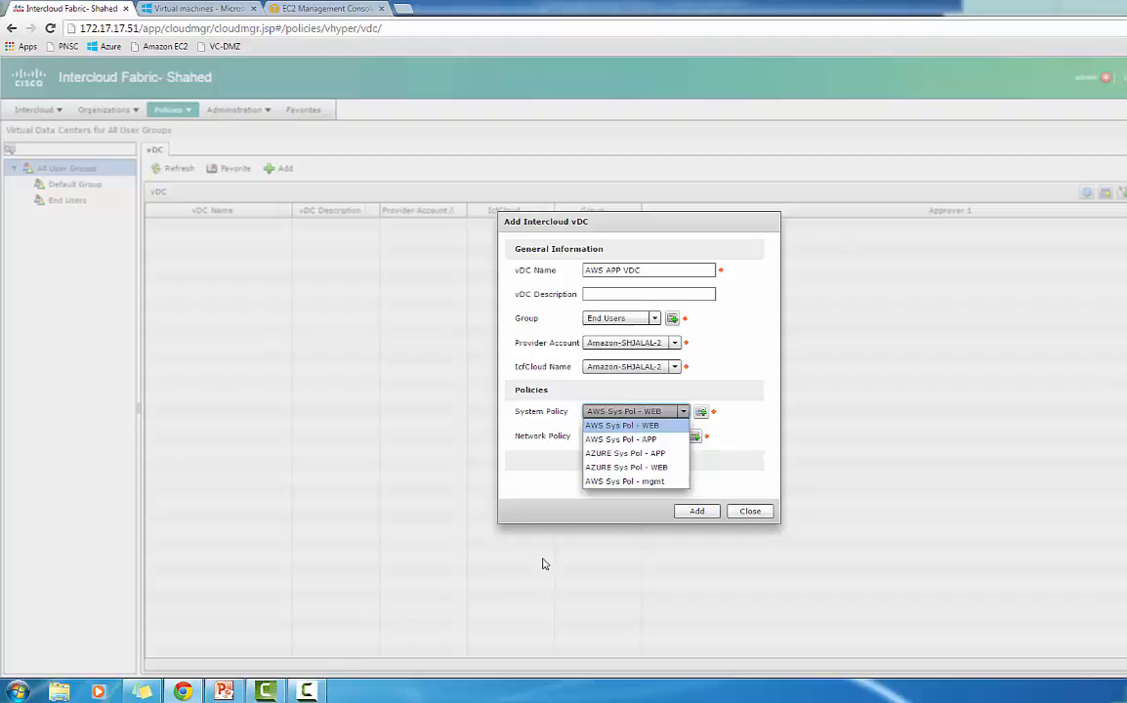
click(642, 440)
click(641, 437)
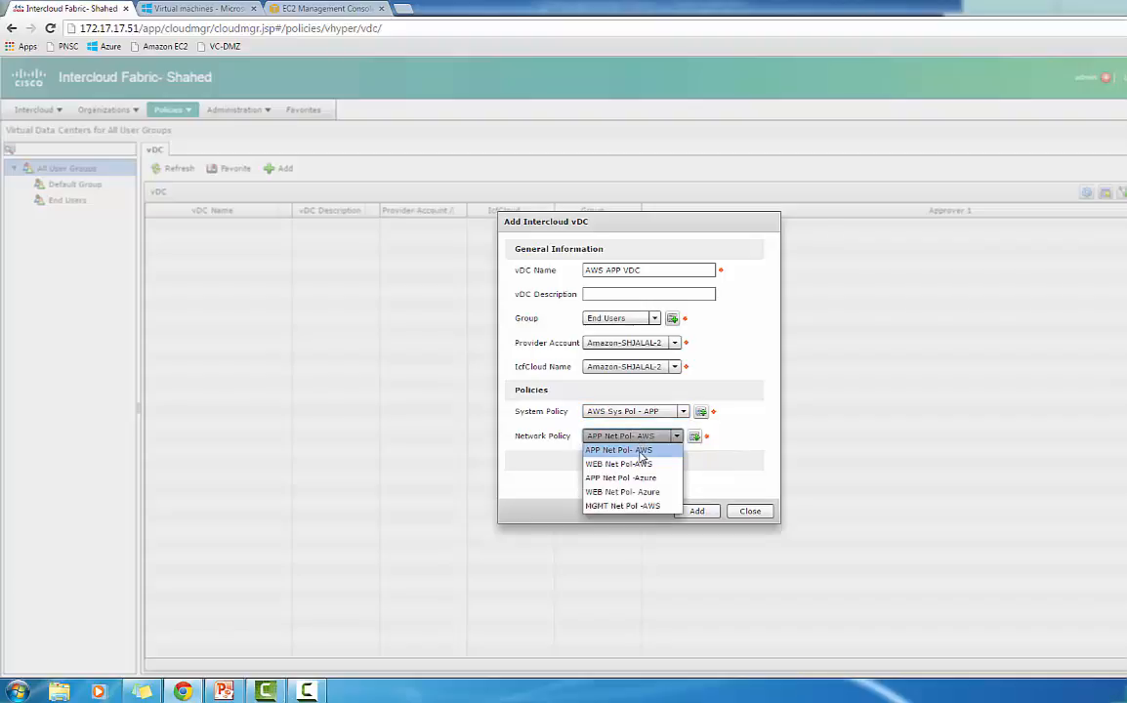
click(642, 454)
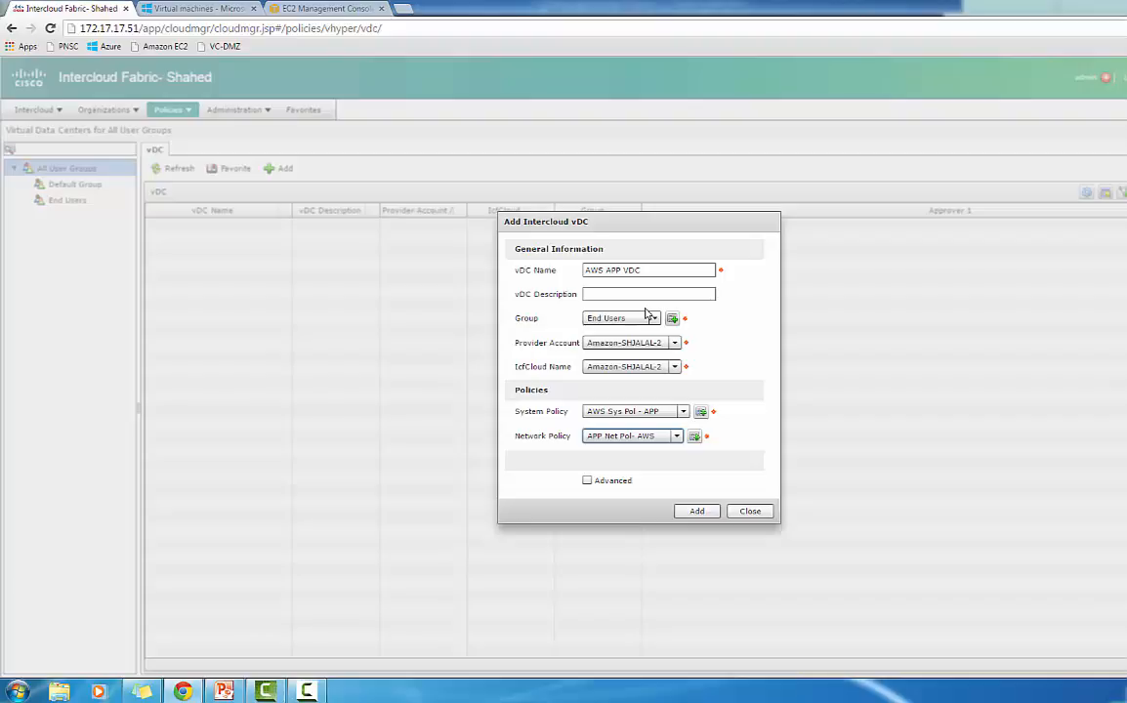
click(695, 512)
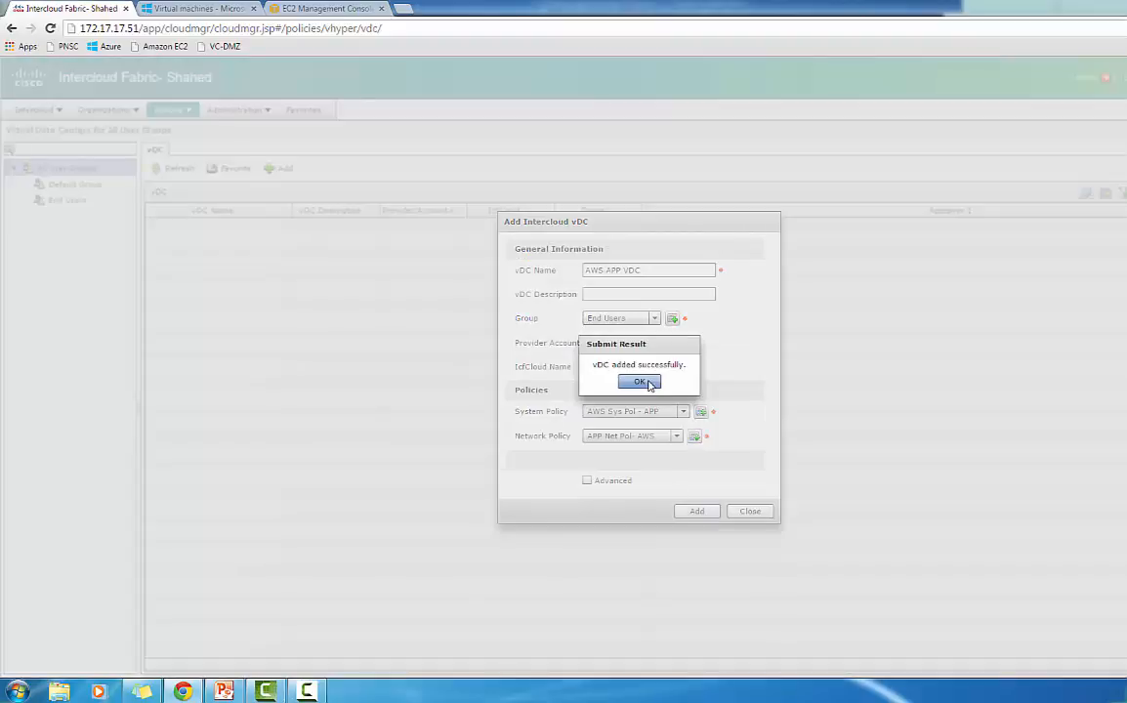
click(649, 383)
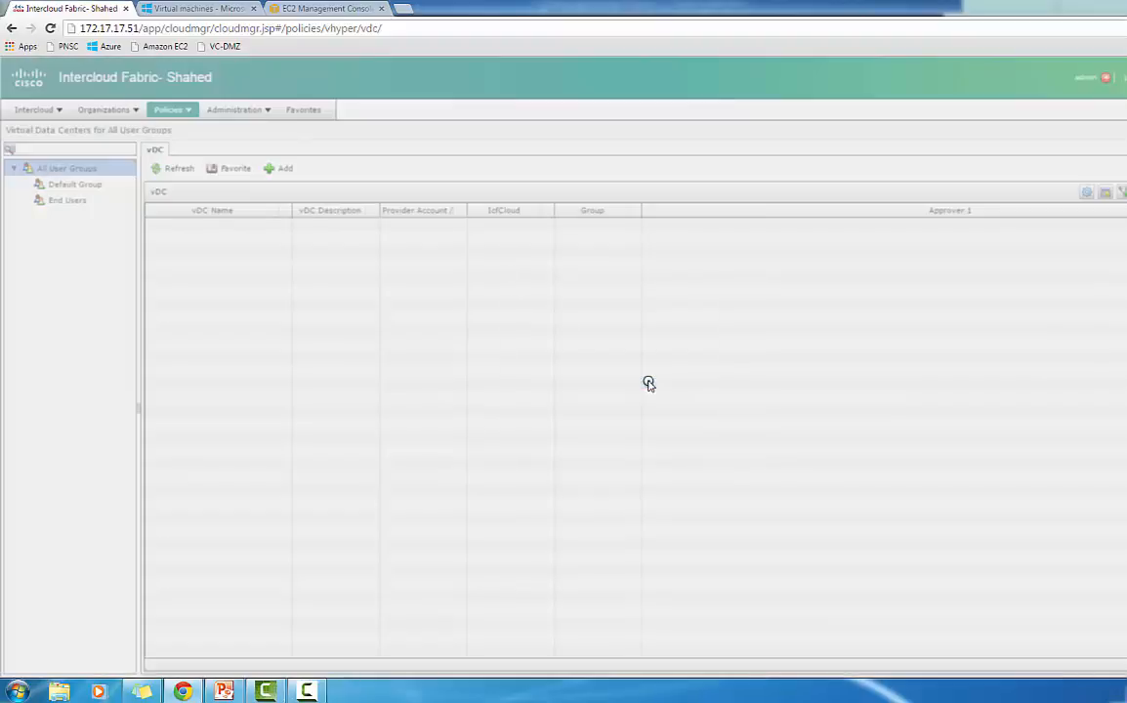
Step: Start another vDC with account type Public Cloud - Azure
click(279, 170)
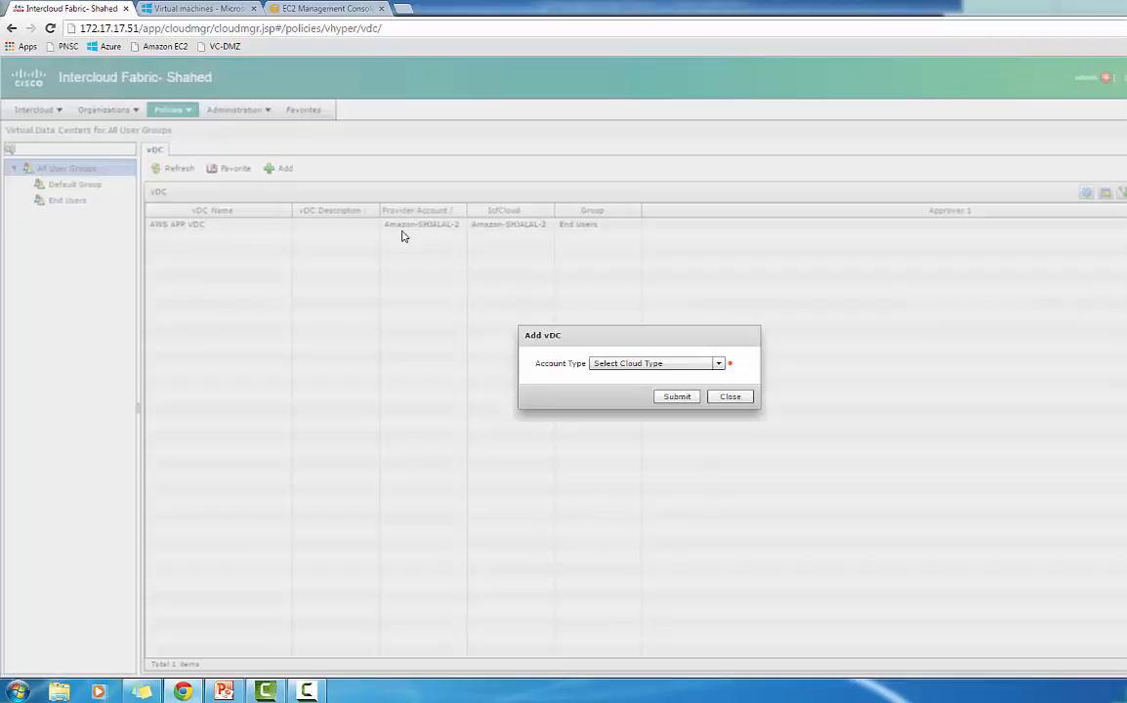
click(647, 364)
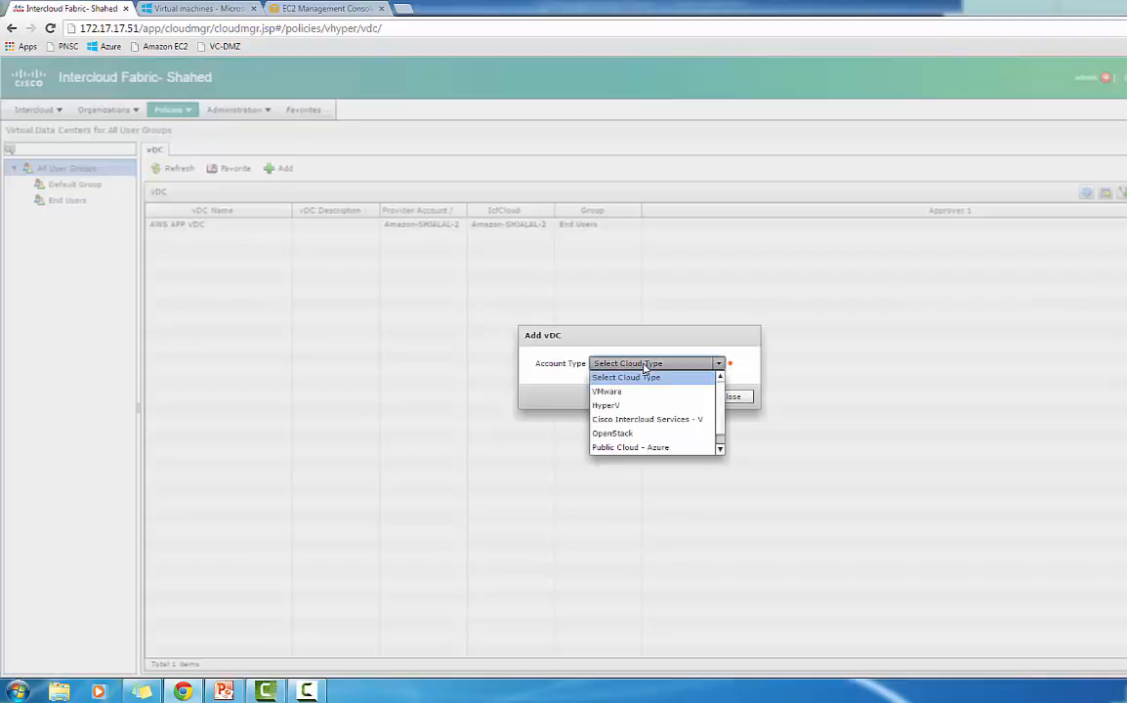
scroll(696, 436, down, 1)
click(699, 433)
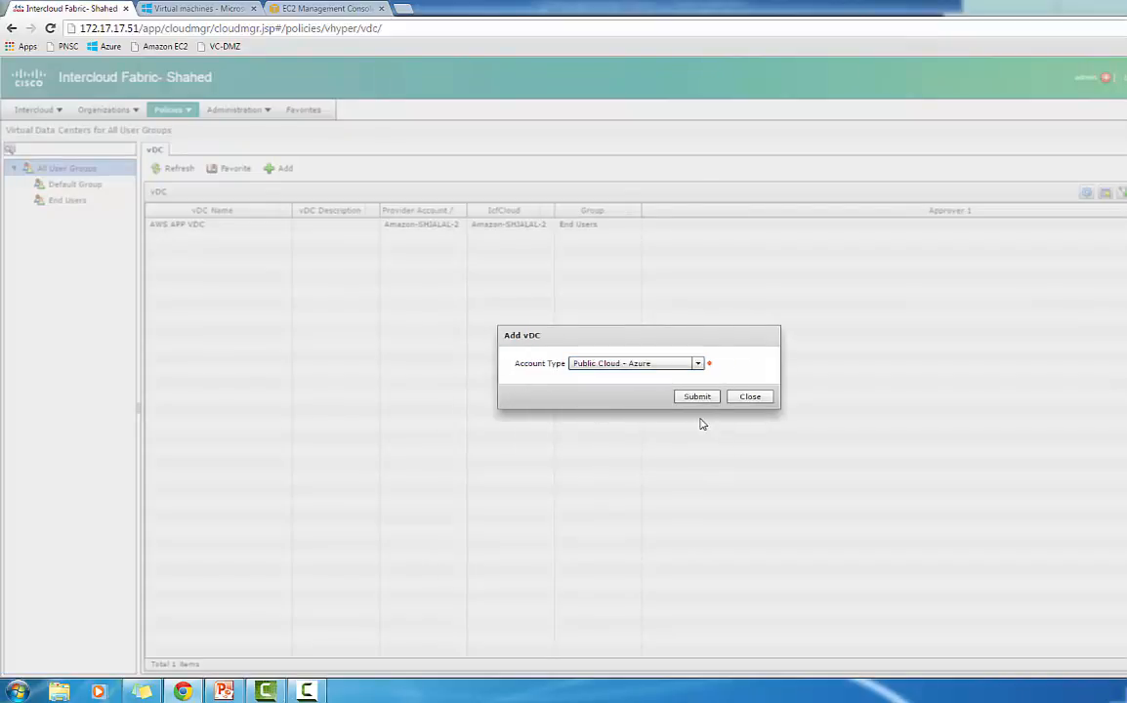
click(698, 401)
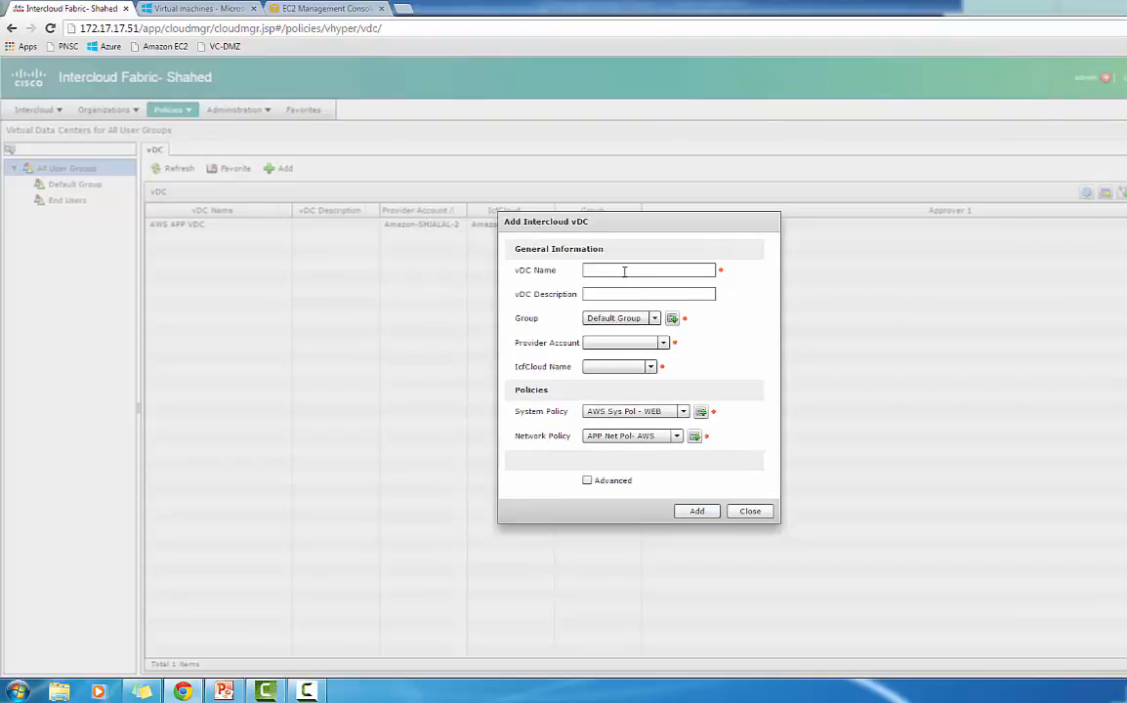
Step: Name the vDC "AZURE APP VDC", assign it to the End Users group, and select the Azure provider account and its IcfCloud
click(624, 271)
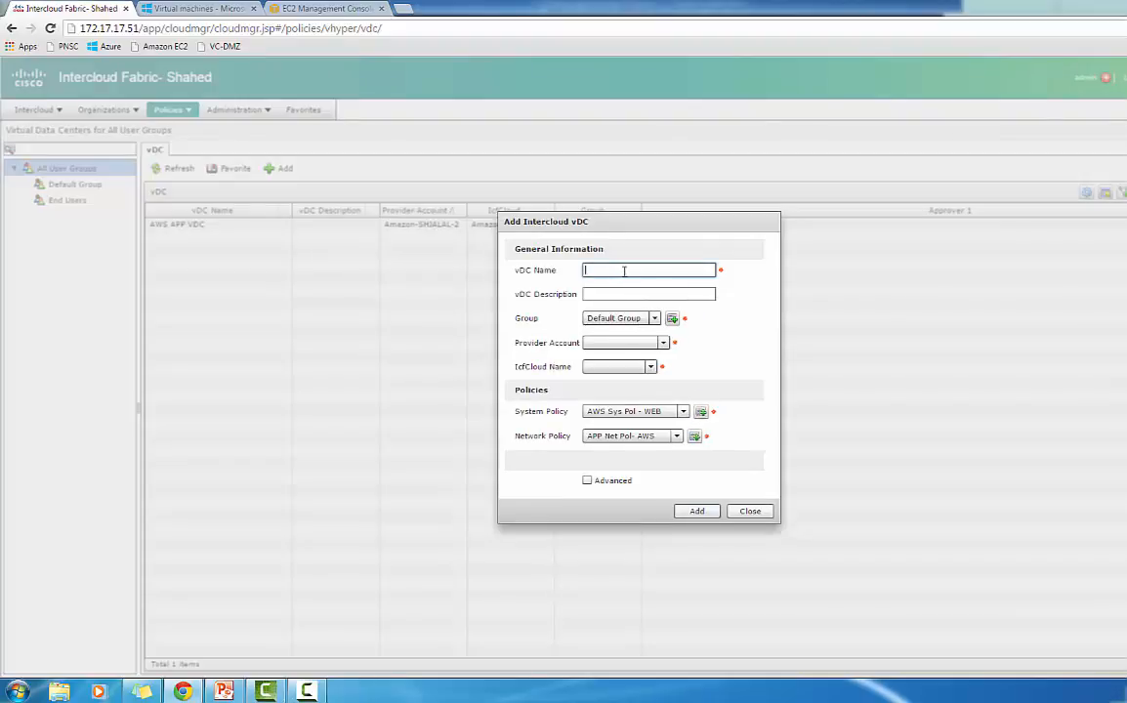
text(AZURE APP VDC)
click(635, 318)
click(618, 347)
click(625, 343)
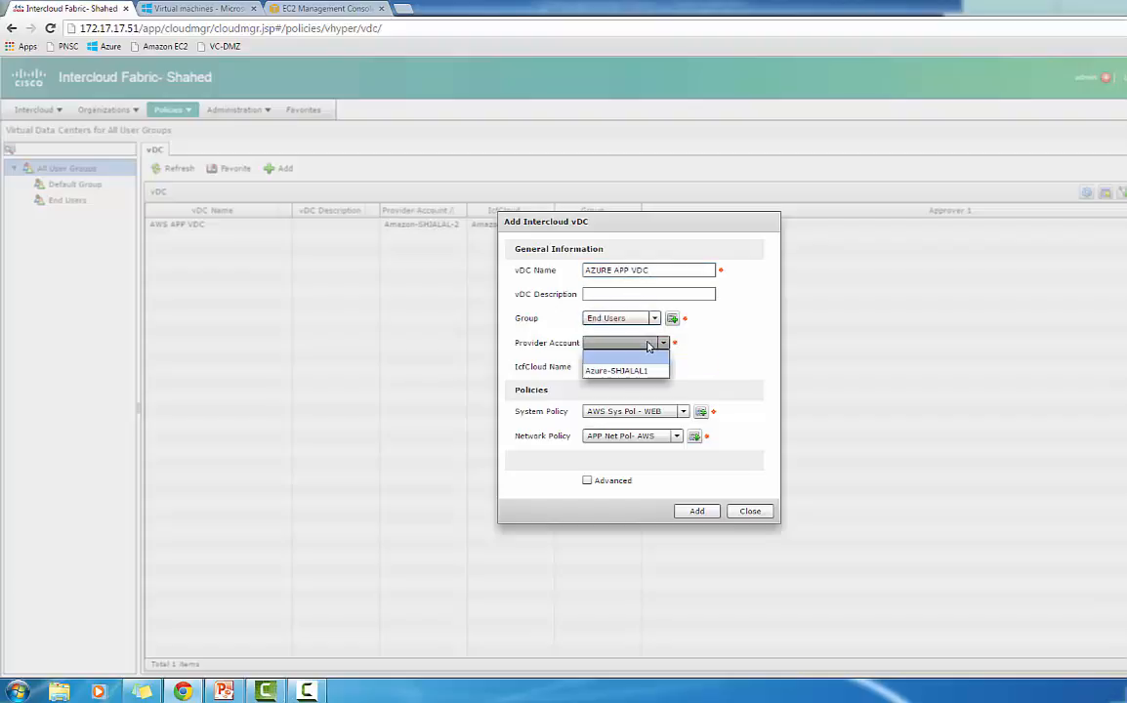
click(616, 371)
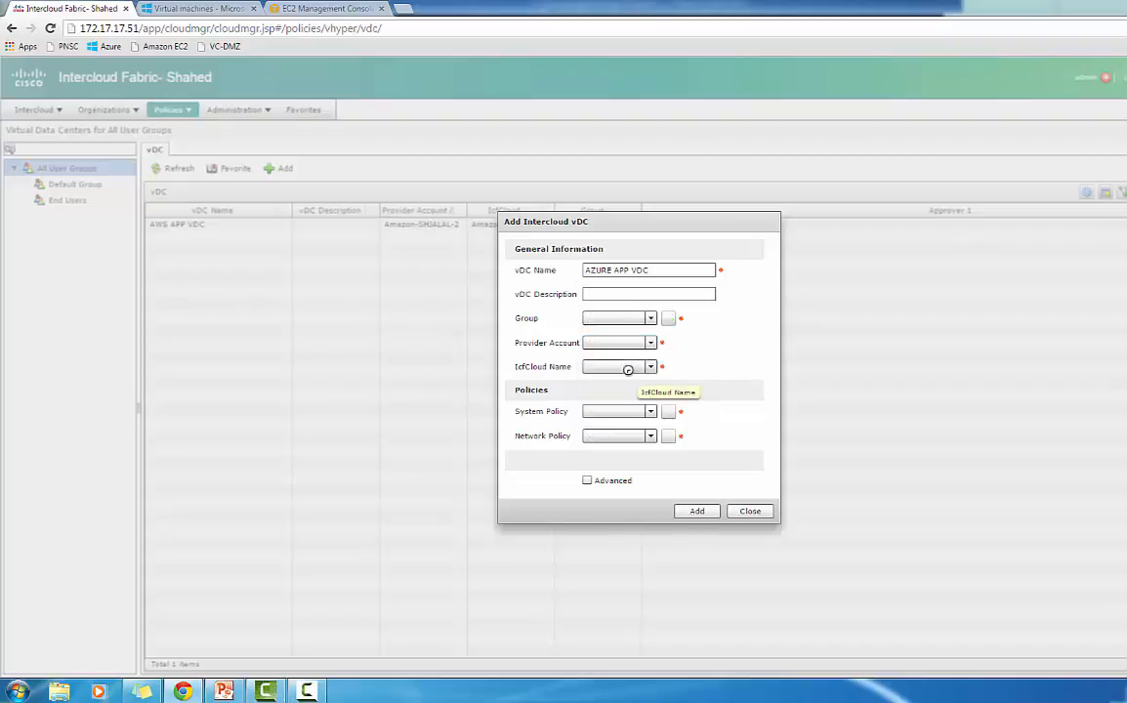
click(629, 368)
click(623, 381)
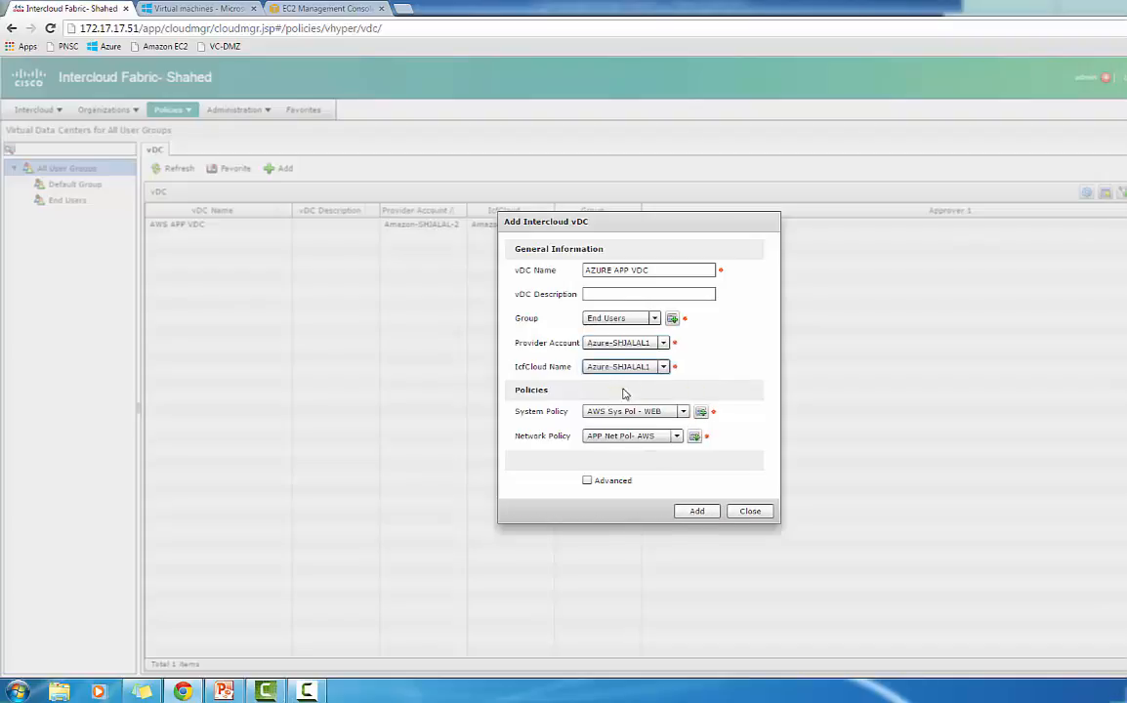
Step: Assign system policy "AZURE Sys Pol - APP" and network policy "APP Net Pol -Azure" to the Azure vDC
click(625, 412)
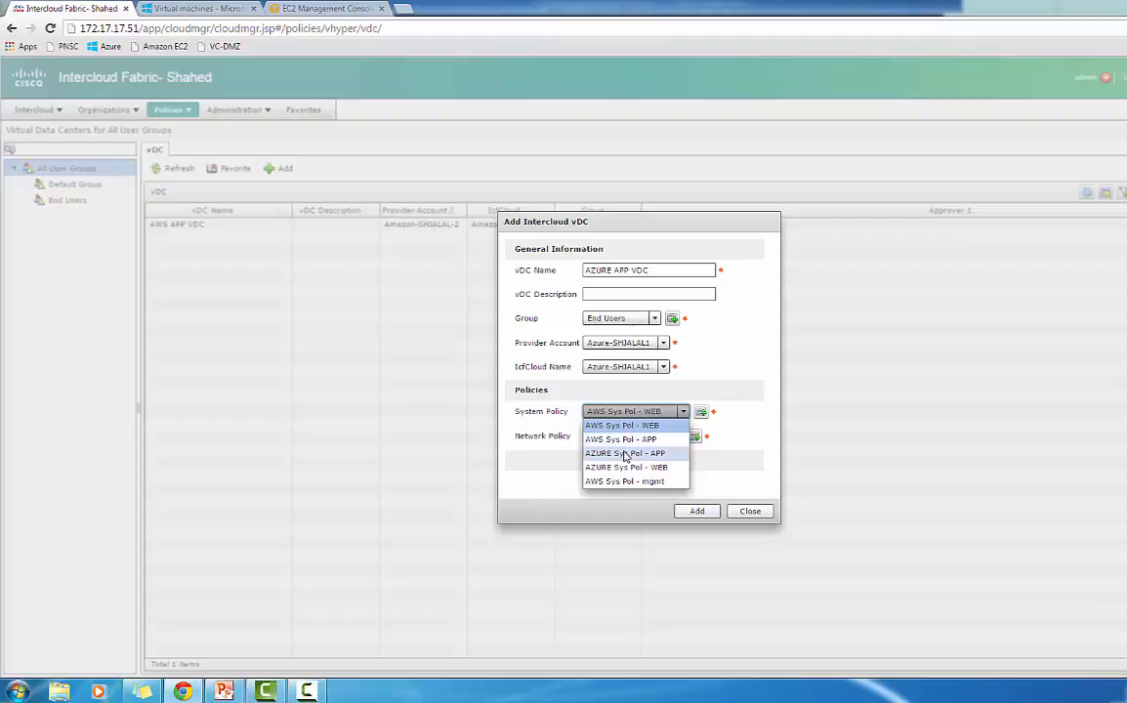
click(625, 453)
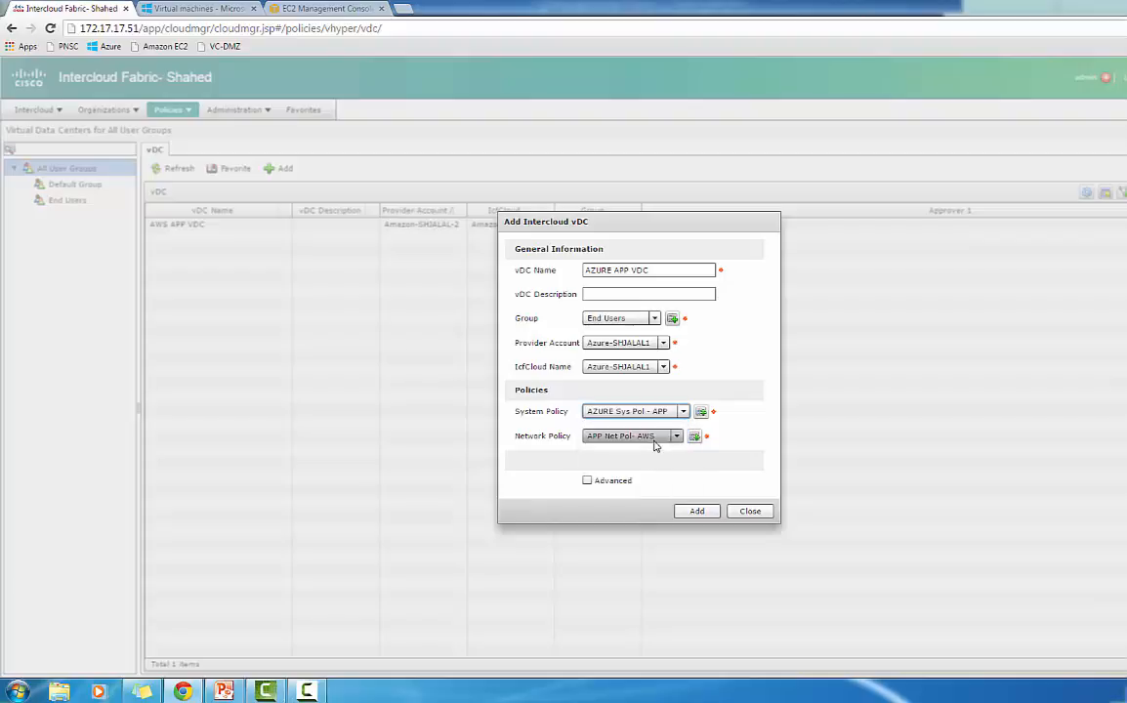
click(657, 438)
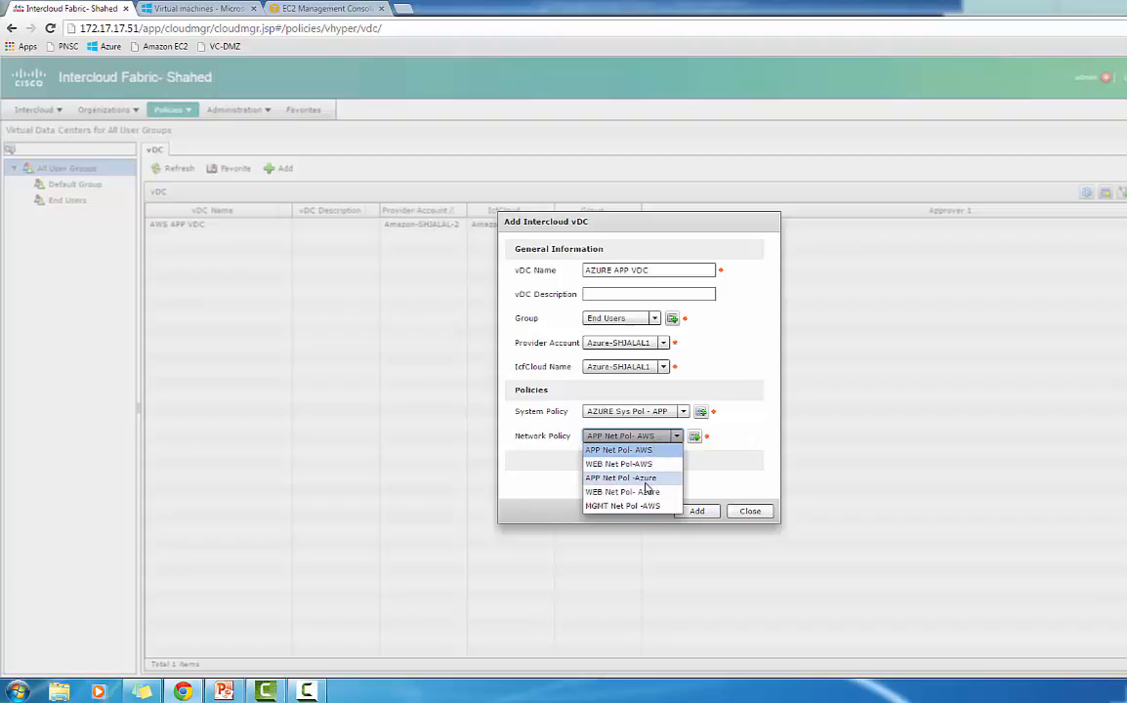
click(645, 480)
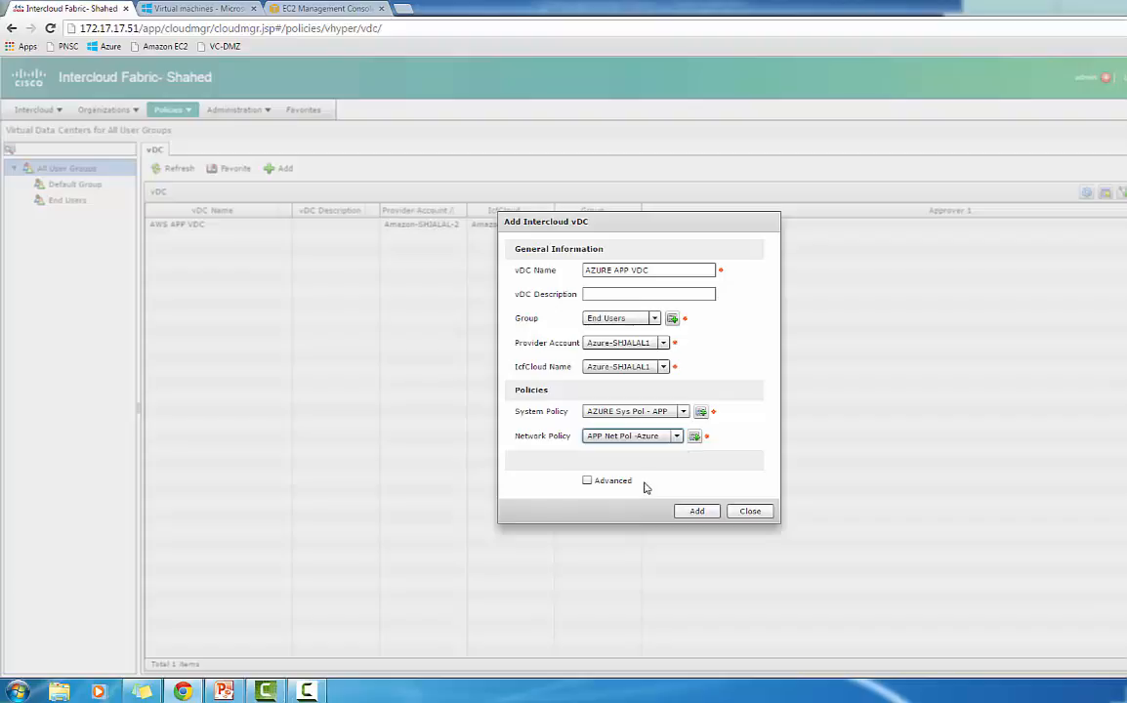
Step: Show the vDC's advanced options, allow VM resizing, and limit the memory sizes to 2048,3072,4096
click(587, 481)
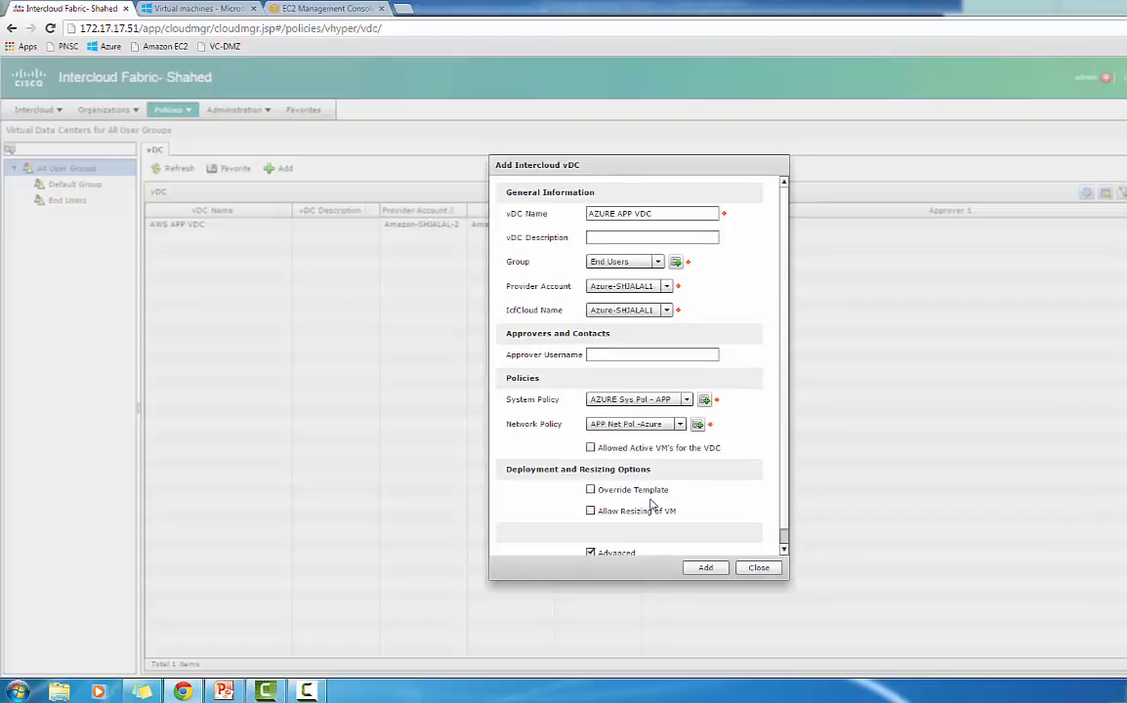
click(591, 511)
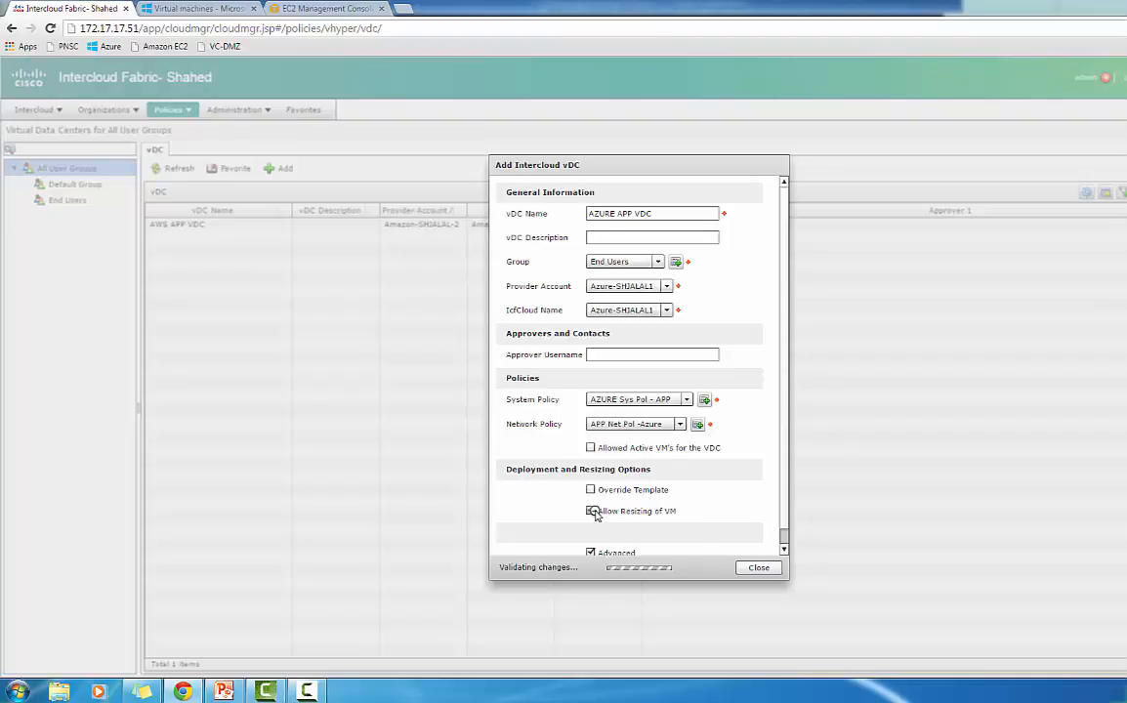
drag(810, 484, 812, 532)
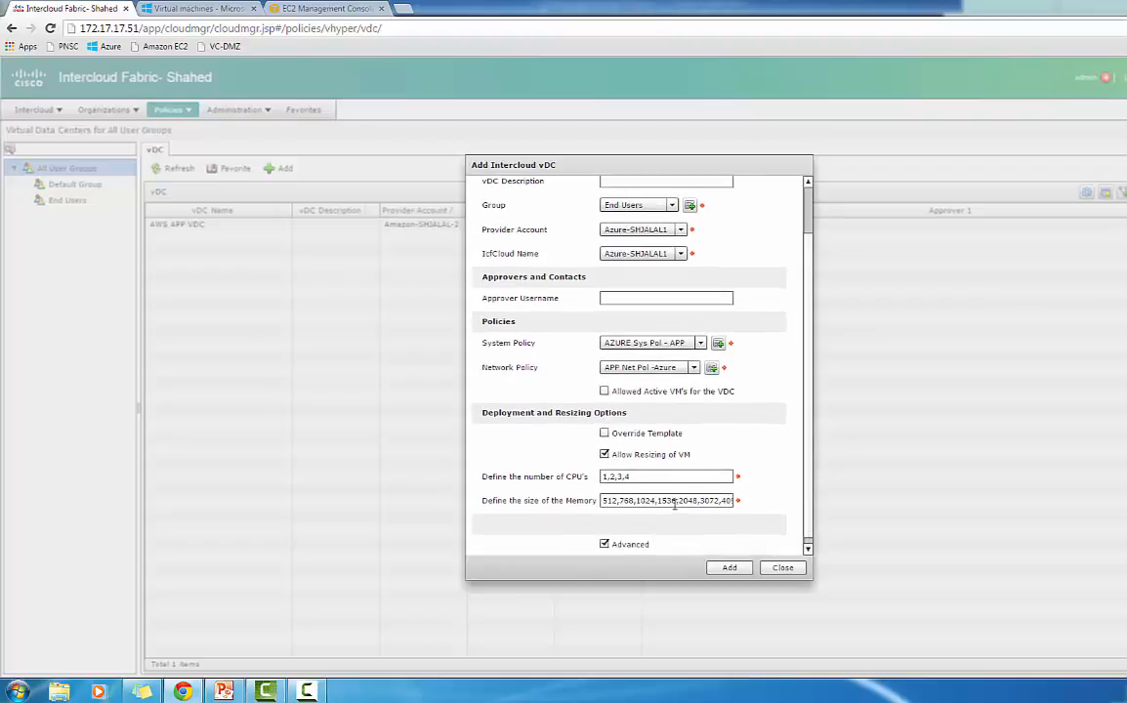
drag(679, 502, 560, 496)
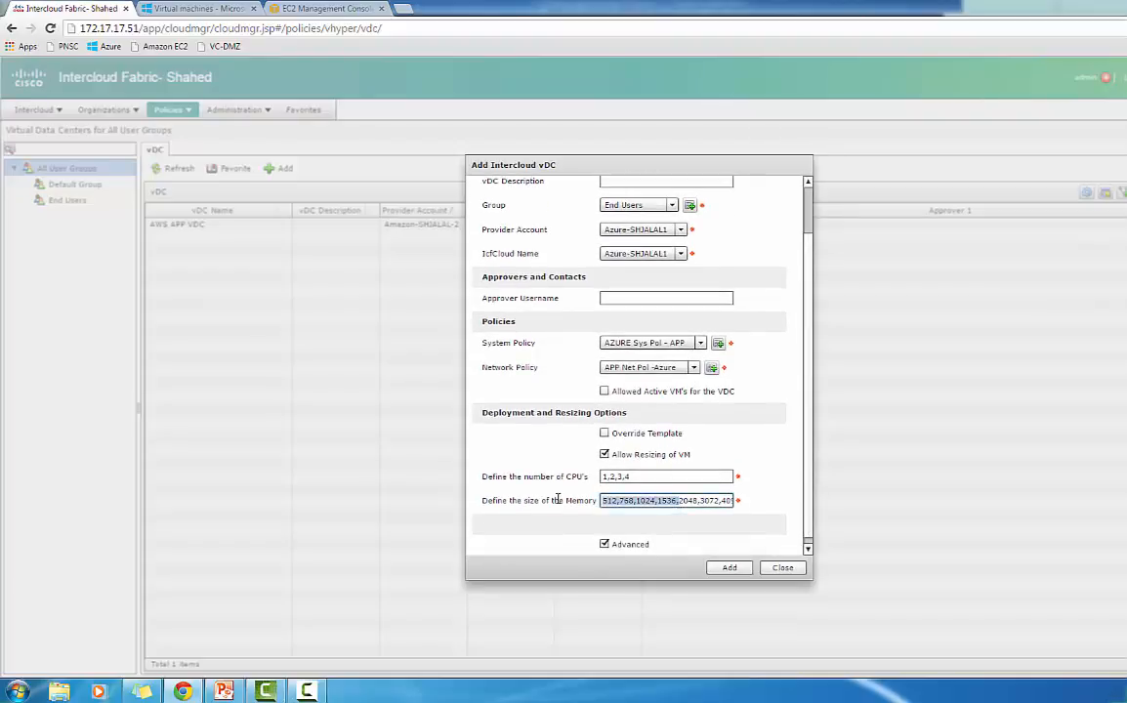
key(BackSpace)
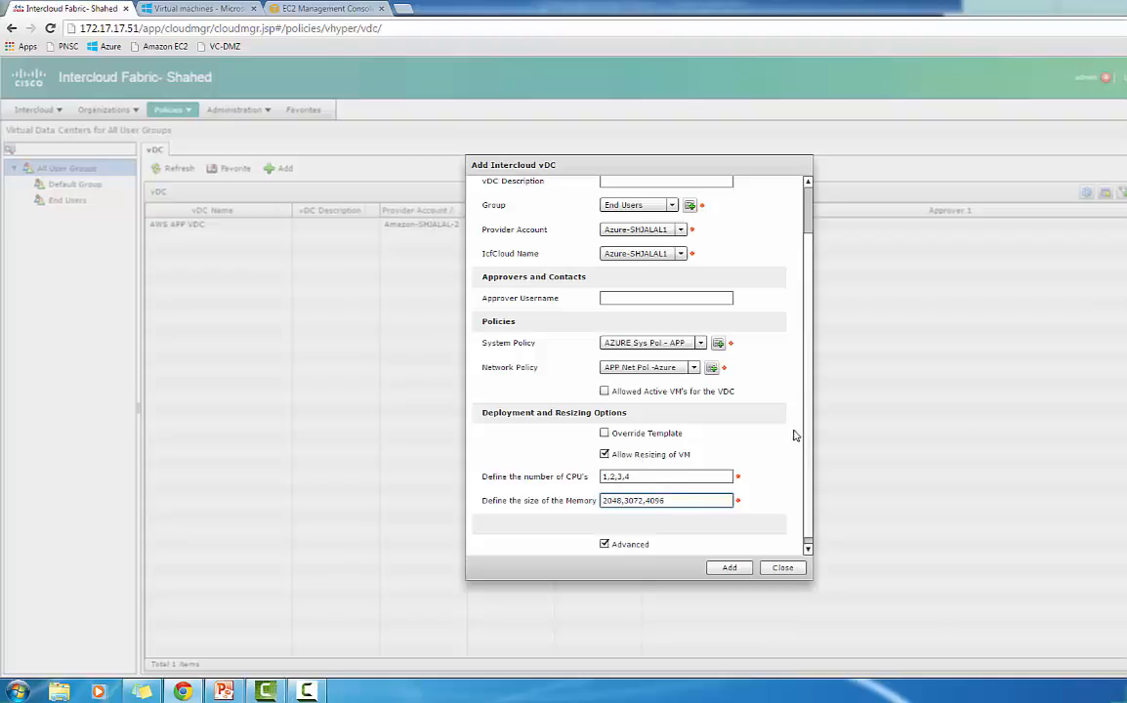
scroll(810, 460, down, 1)
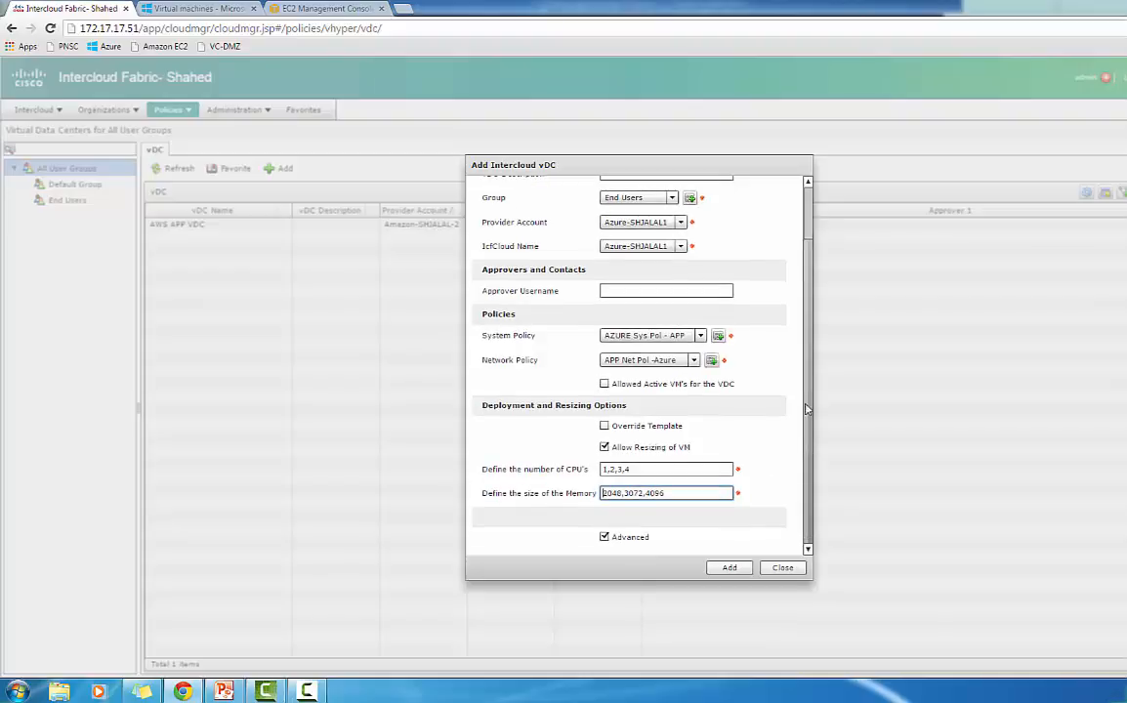
Step: Review the AZURE APP VDC settings and add the vDC, acknowledging the submit result
scroll(730, 369, up, 3)
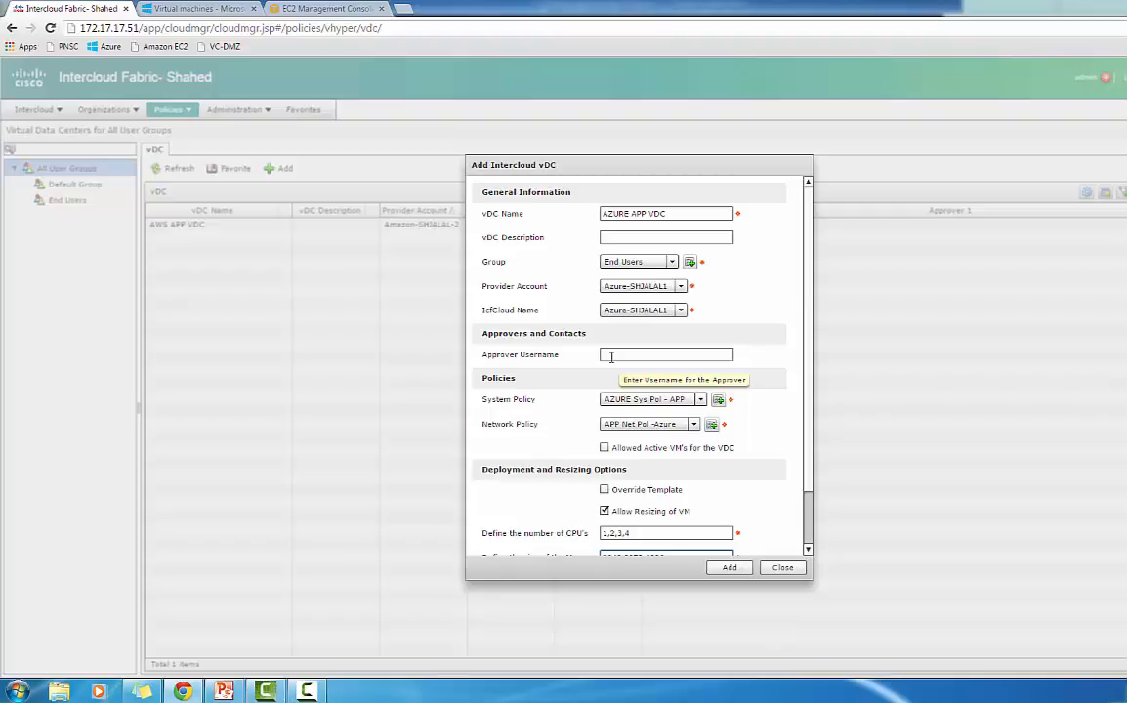
click(730, 568)
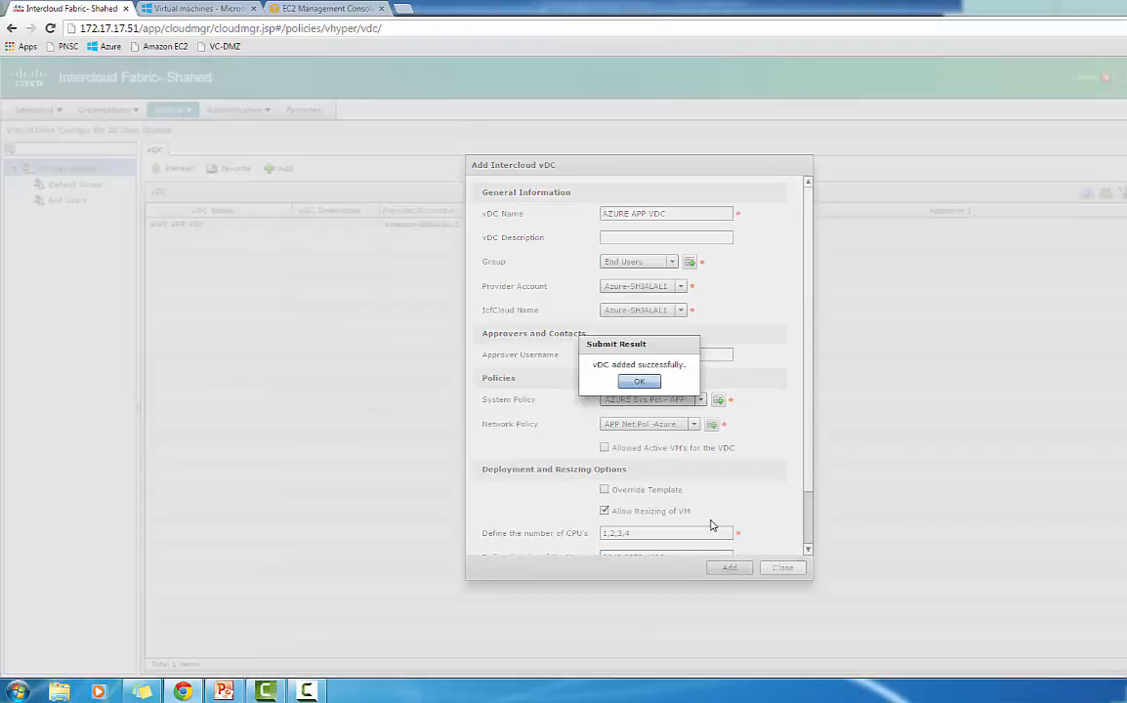
click(640, 381)
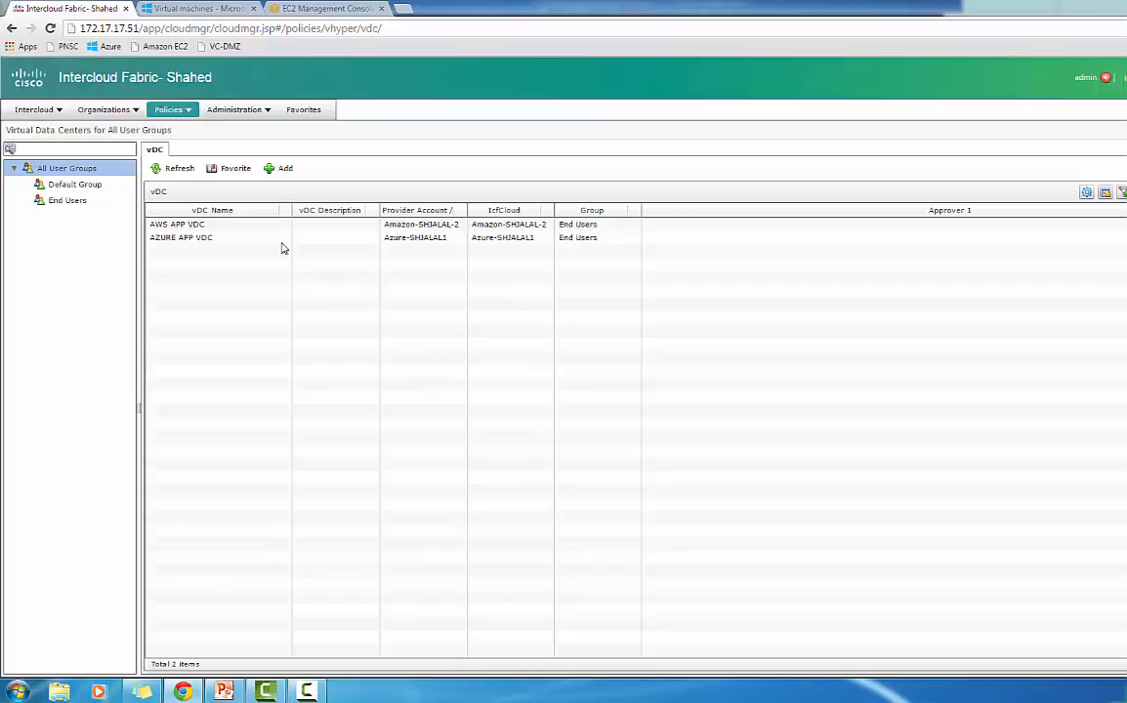
Step: Examine the existing user groups and the fields required for adding a group, closing the form without creating one
click(265, 114)
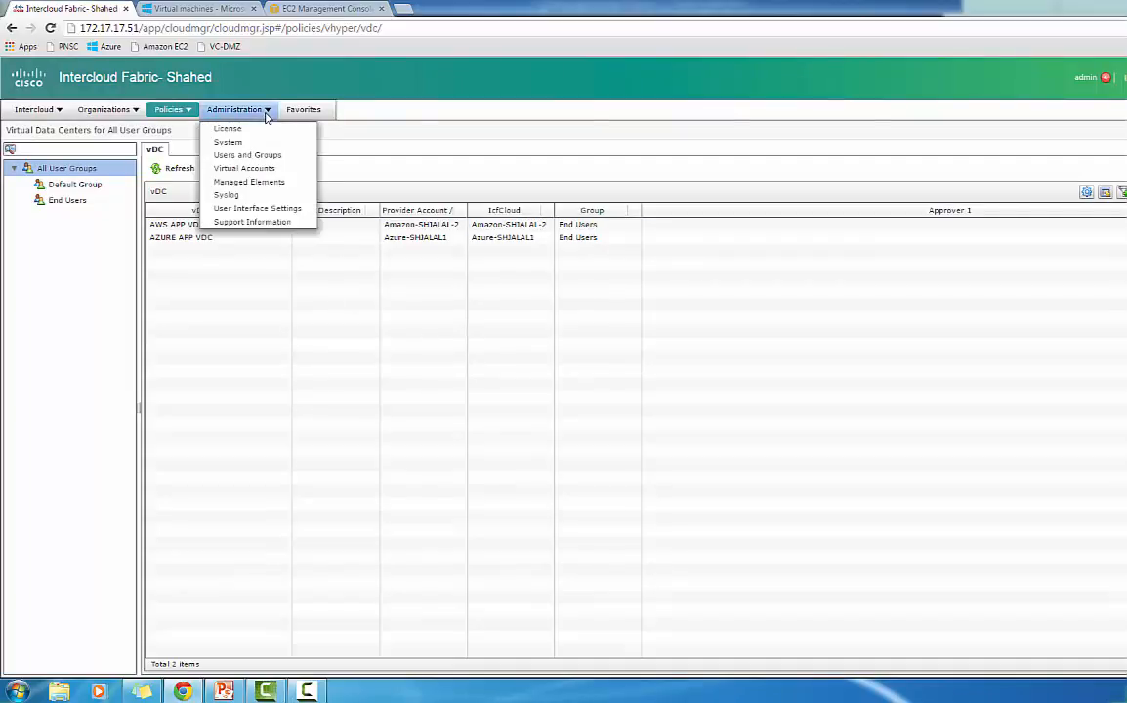
click(249, 156)
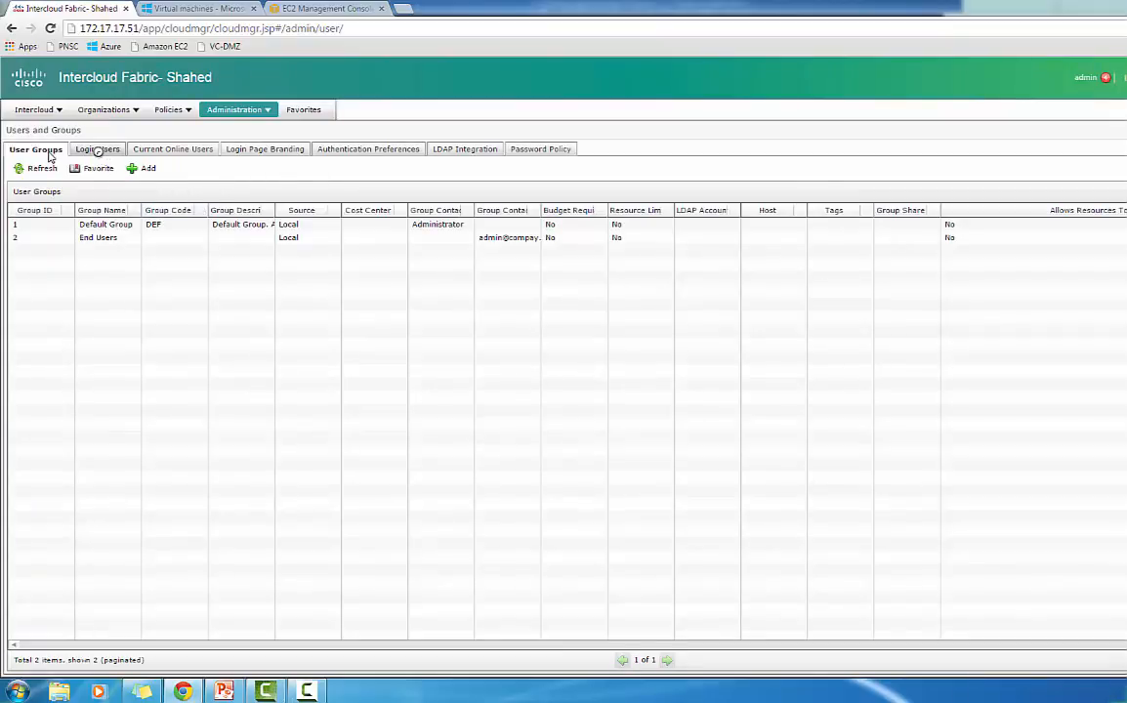
click(103, 226)
click(103, 237)
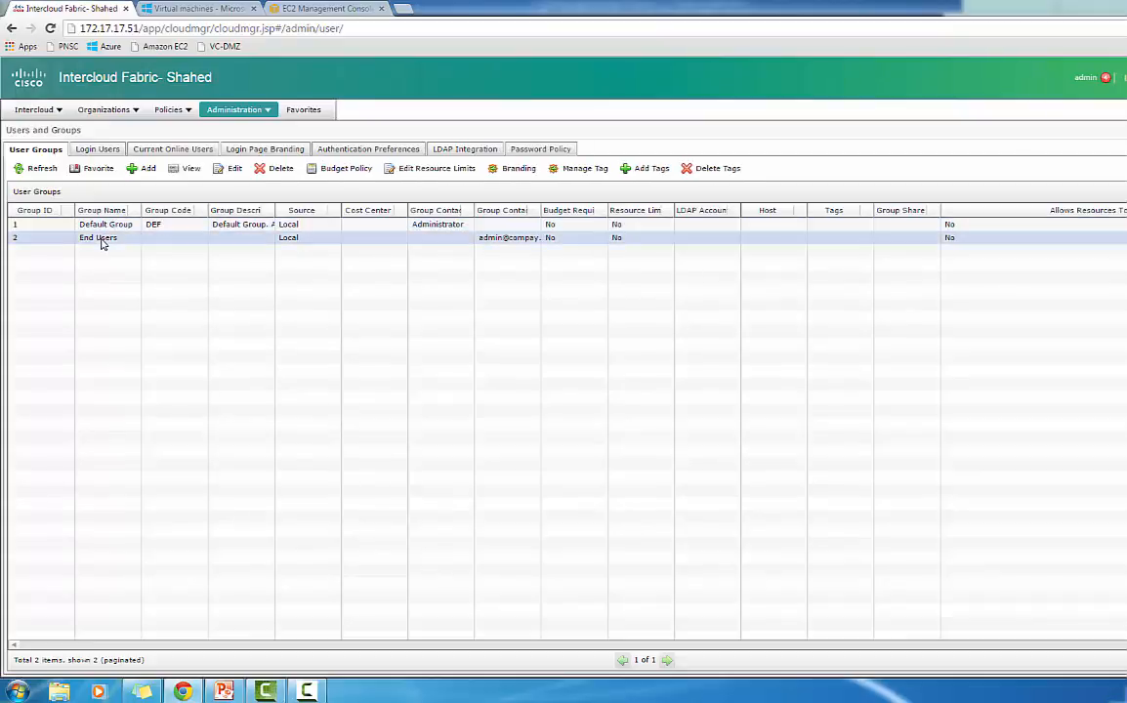
click(142, 170)
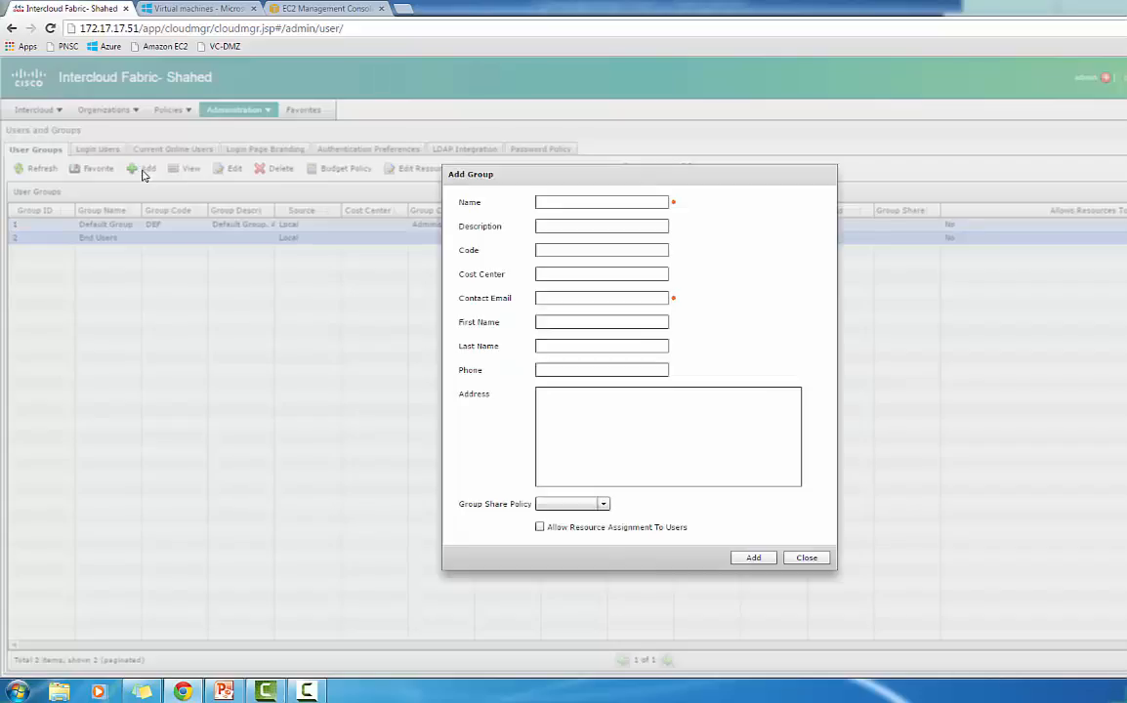
click(803, 558)
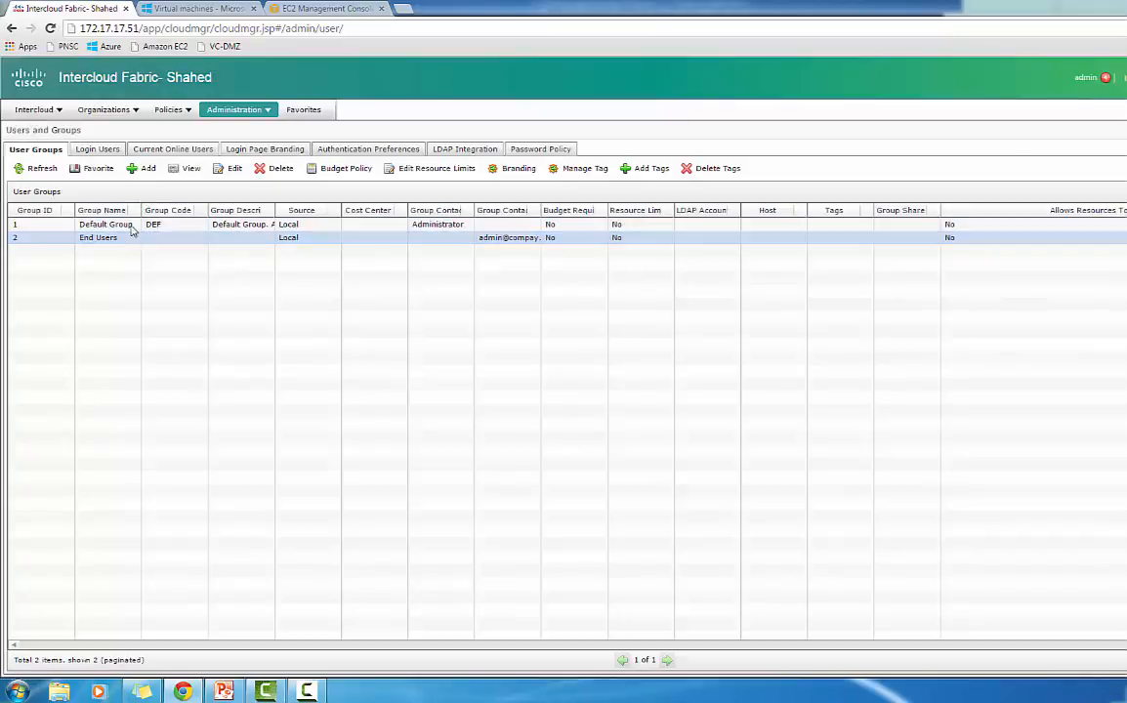
Step: Review the login users with a widened Access Level column, and inspect the new-user form's group and role options without adding a user
click(107, 152)
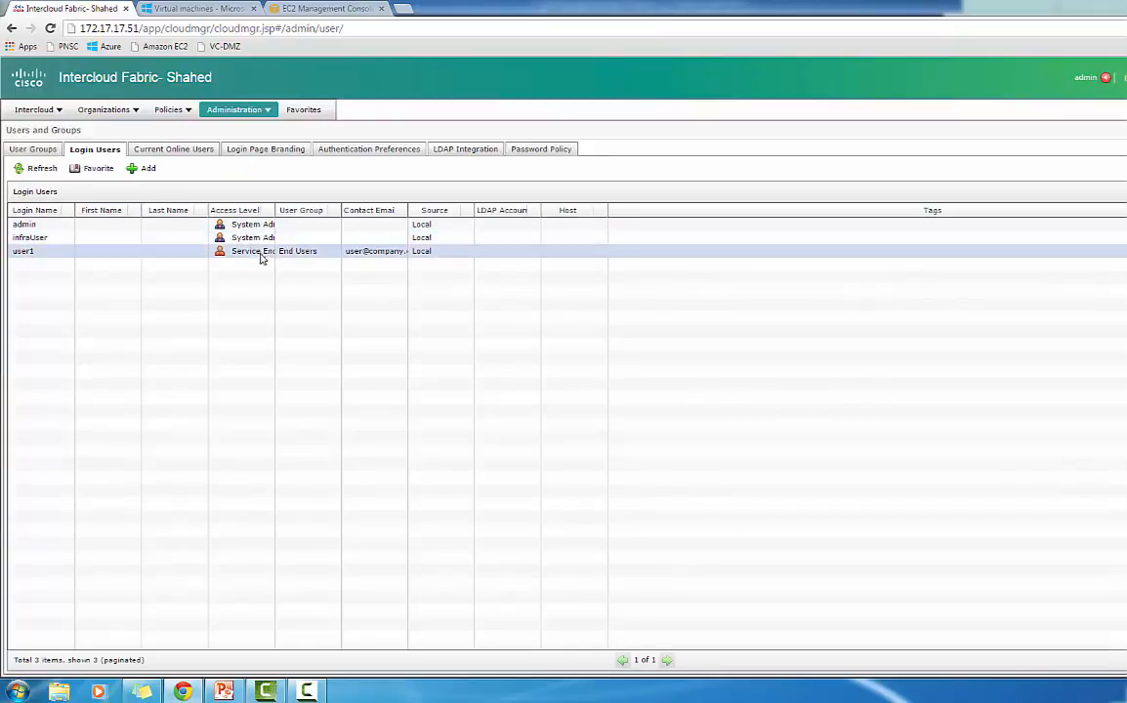
drag(274, 209, 334, 231)
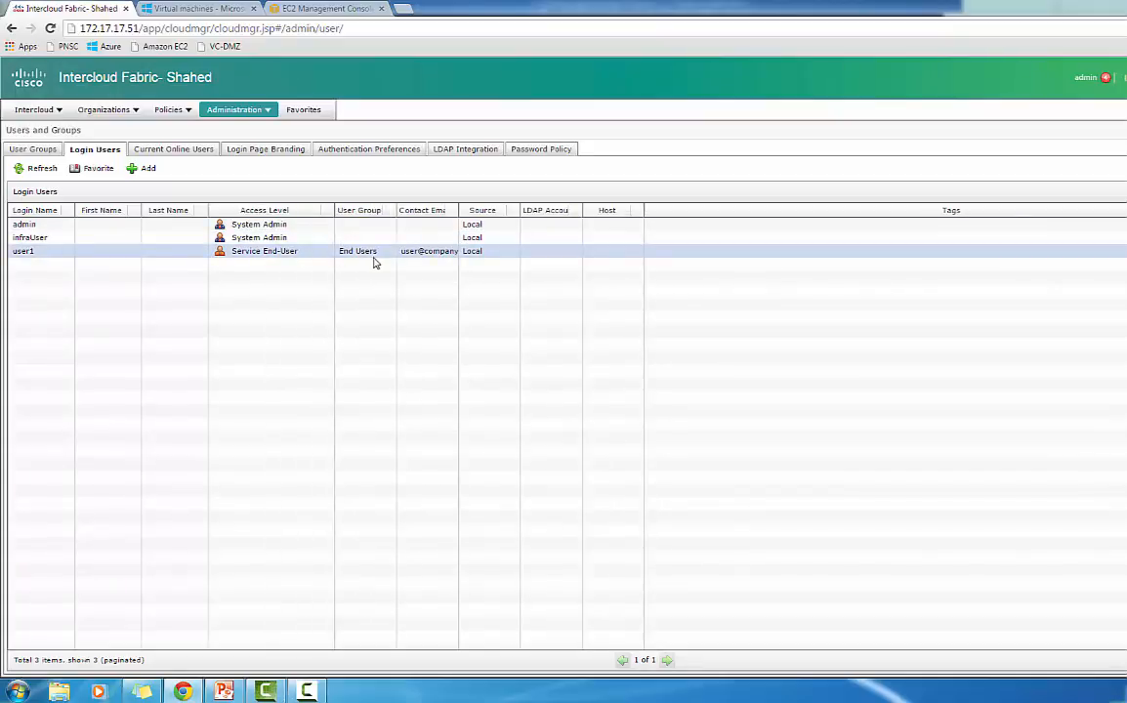
click(150, 169)
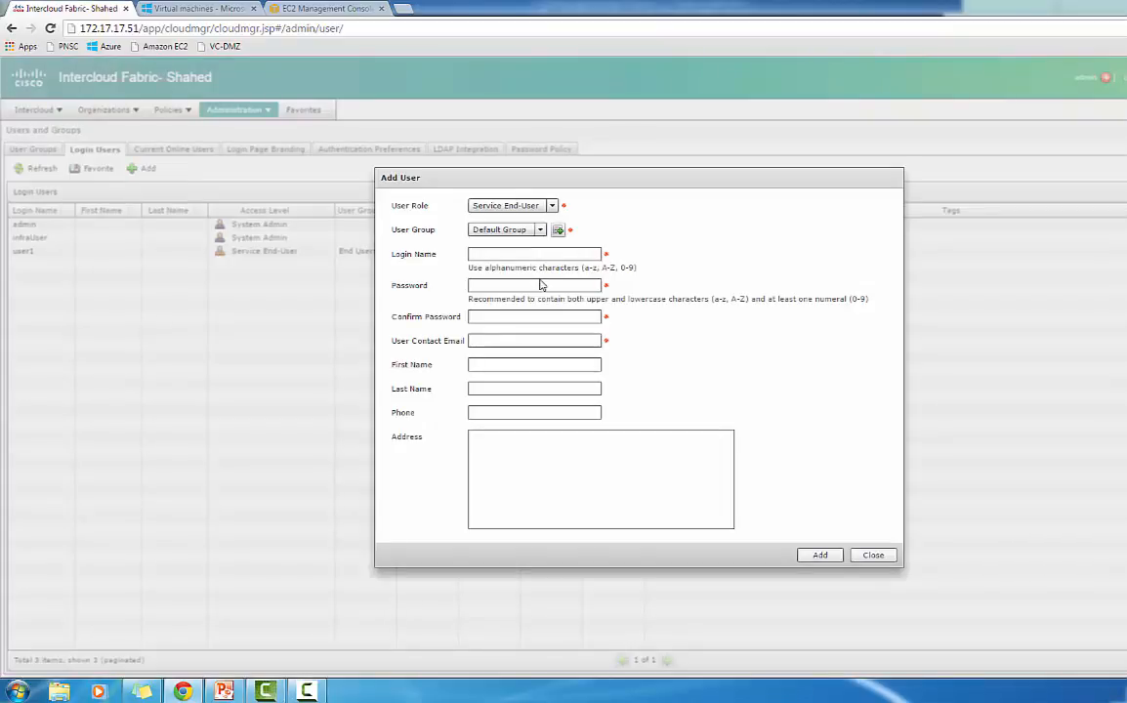
click(538, 231)
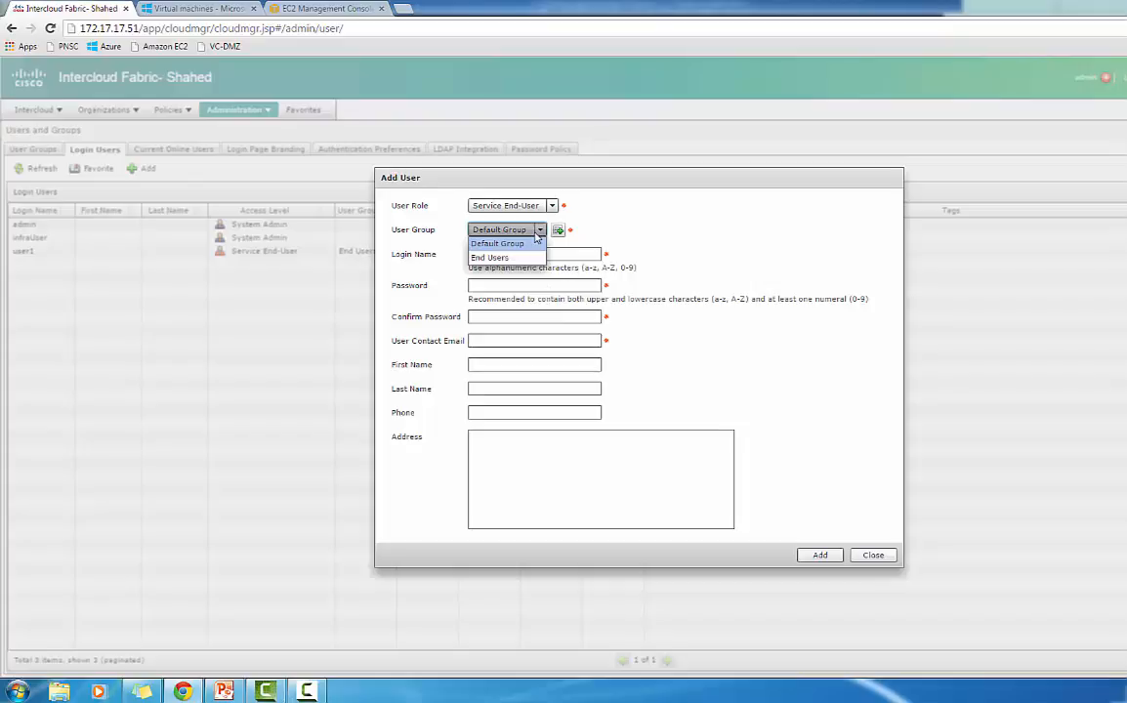
click(537, 242)
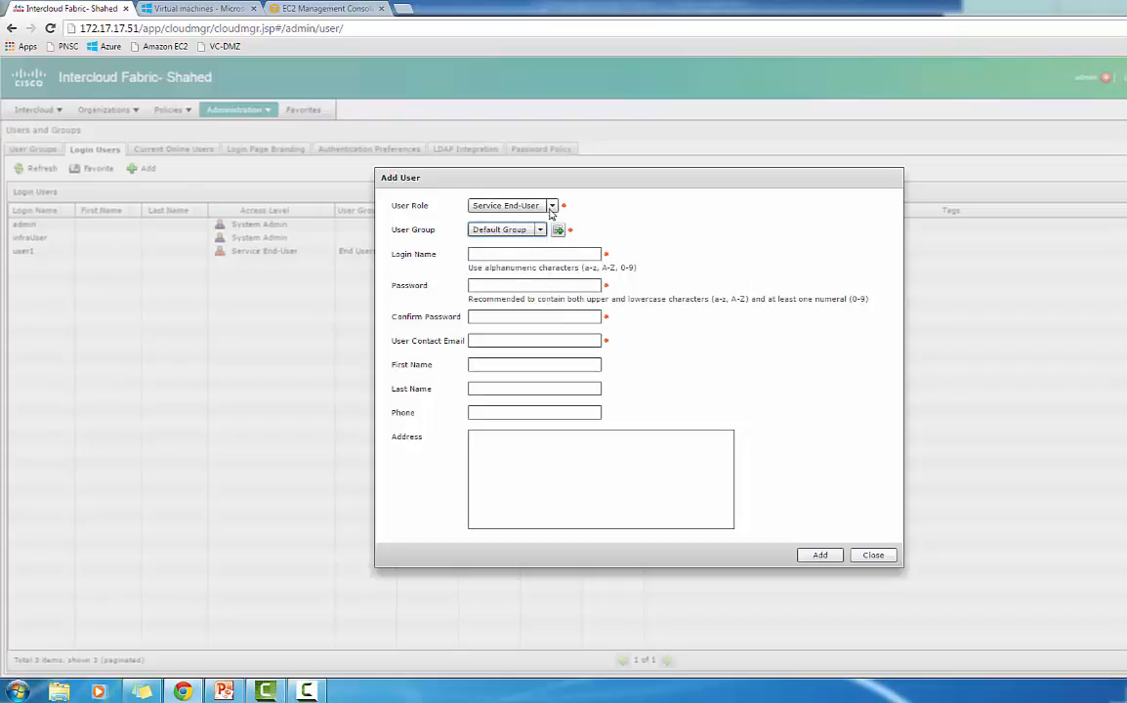
click(550, 209)
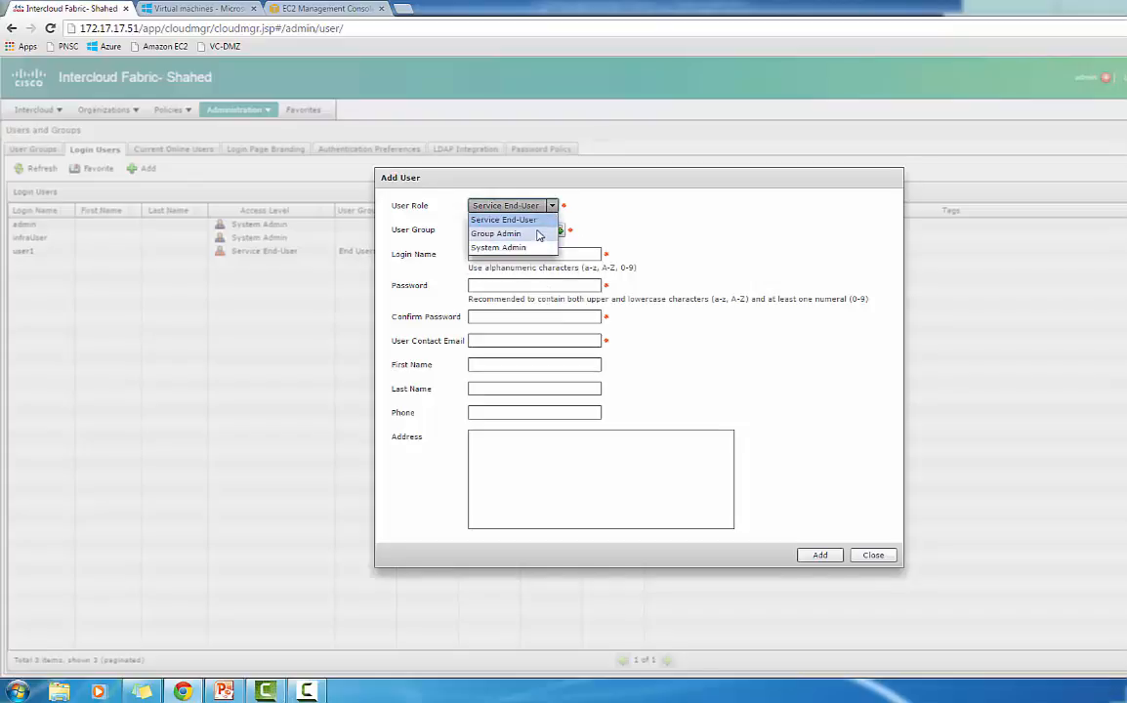
click(625, 226)
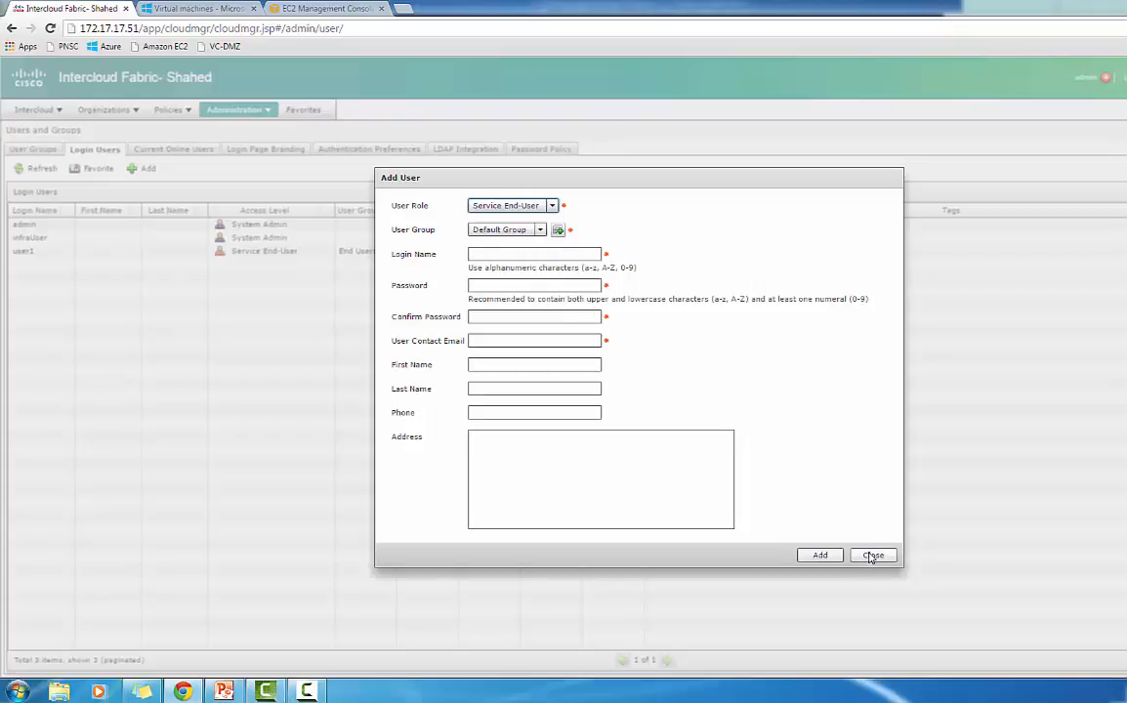
click(872, 556)
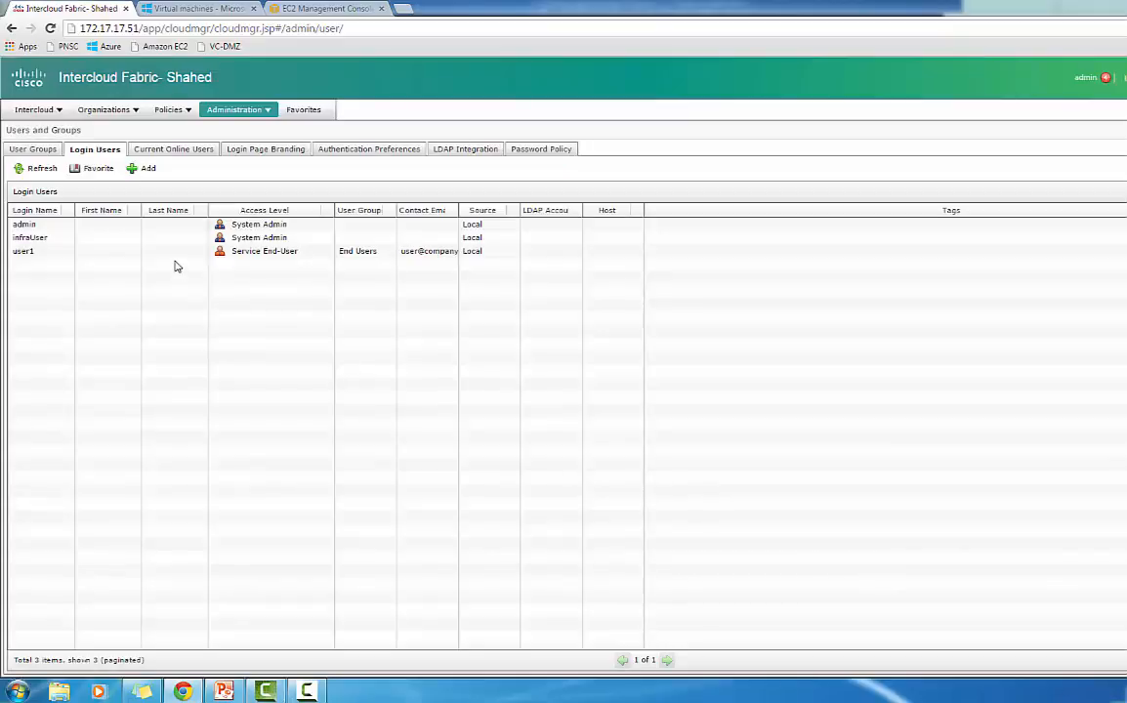
click(357, 256)
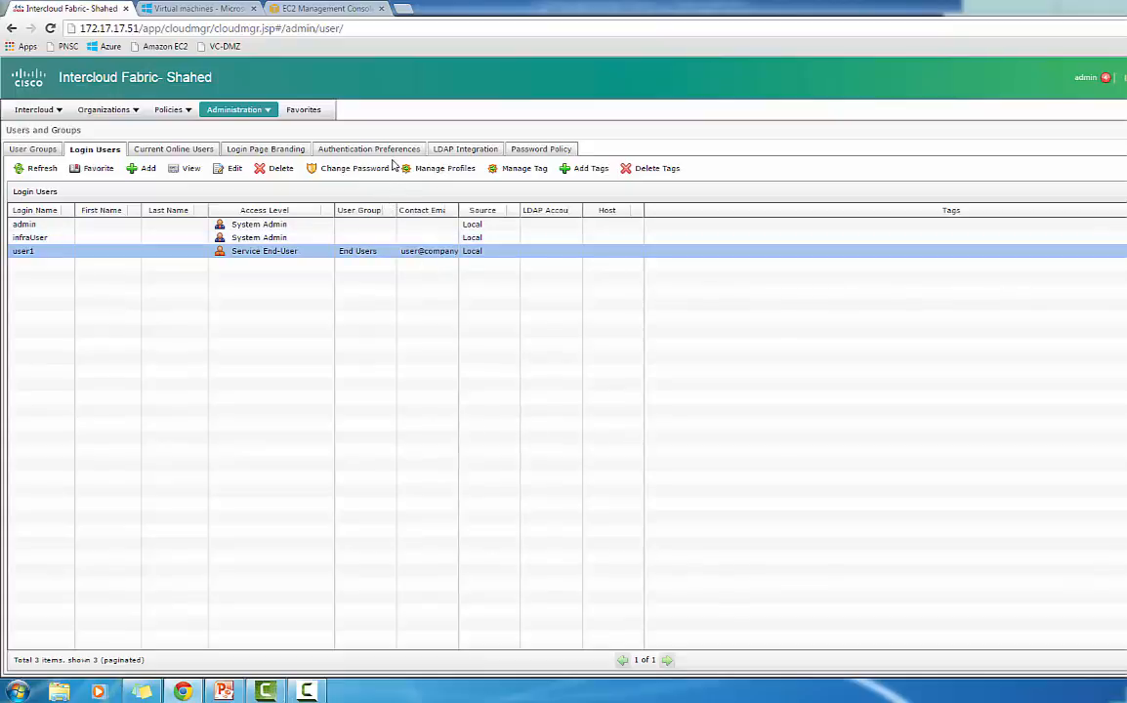
Step: Examine the LDAP server configuration fields under LDAP Integration and close the form without adding a server
click(452, 149)
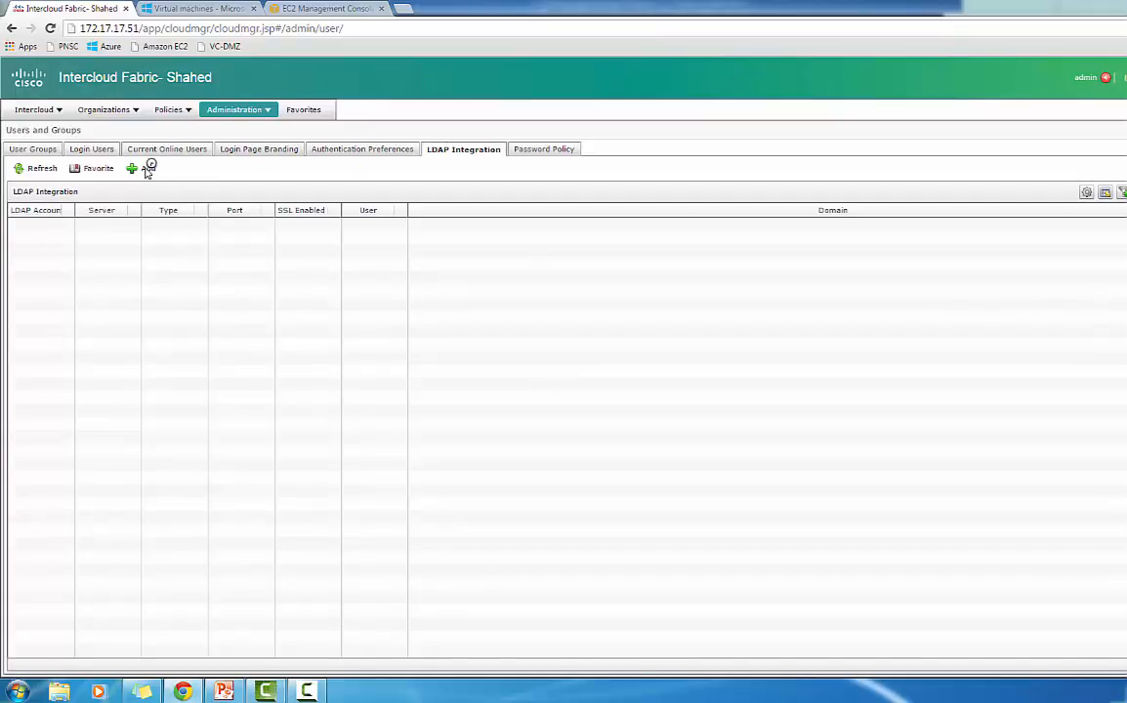
click(146, 170)
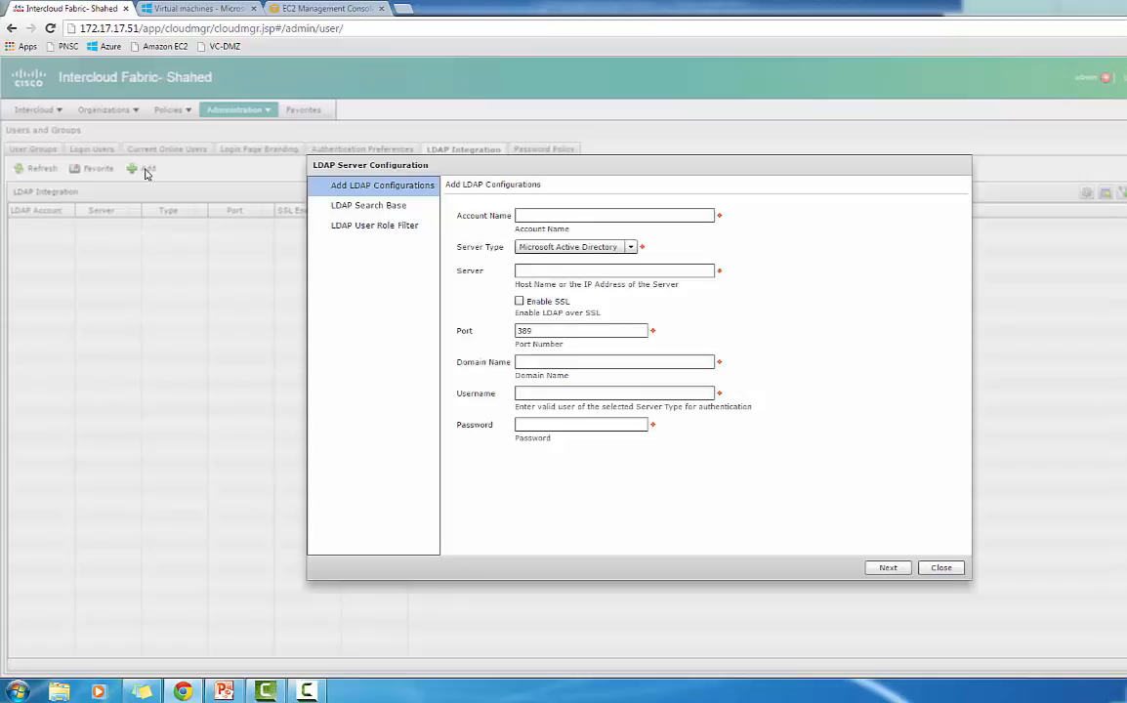
click(938, 570)
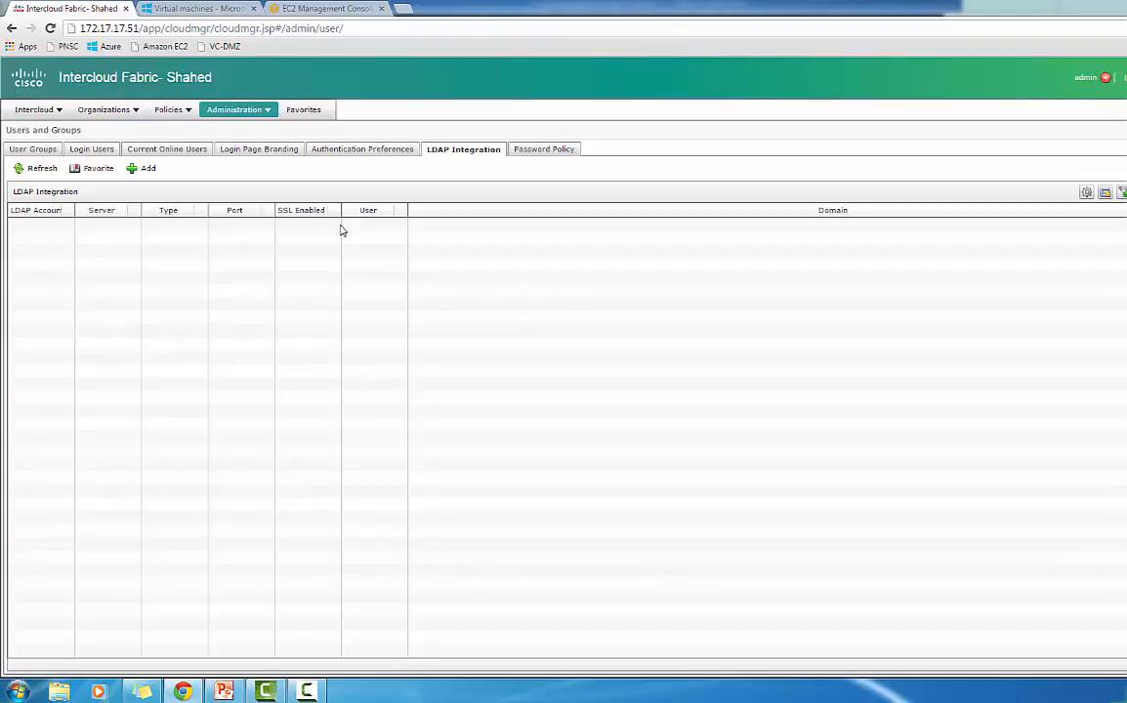
Step: Inspect the available authentication preferences without changing the selected one
click(324, 152)
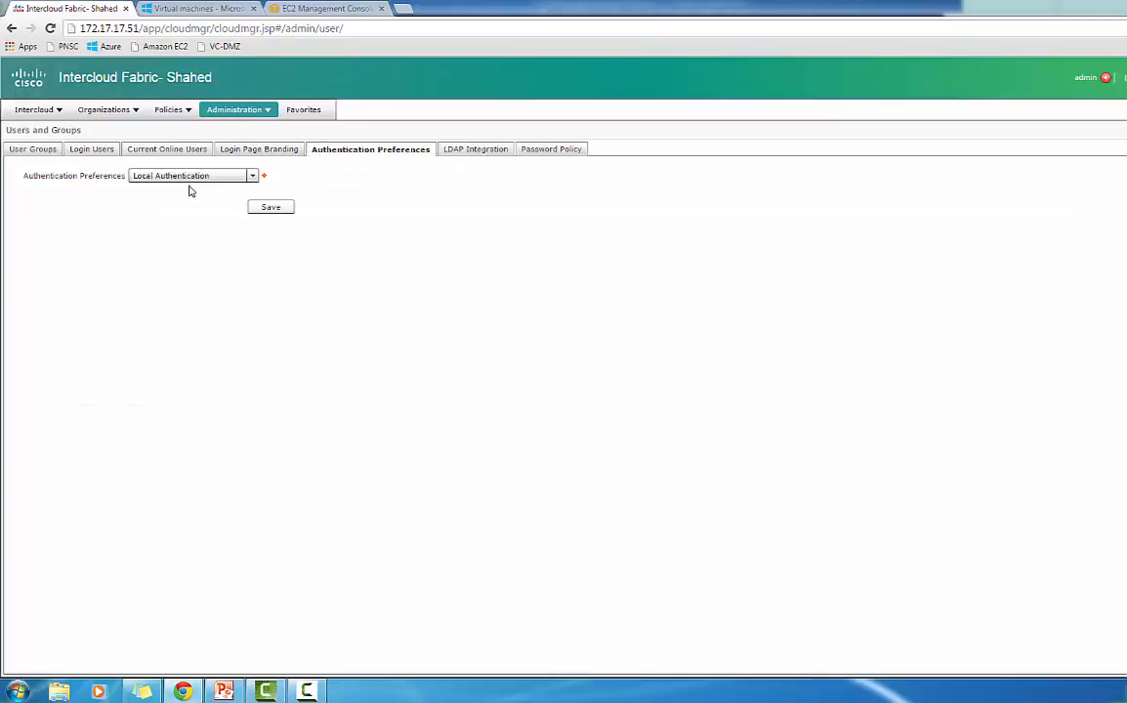
click(185, 177)
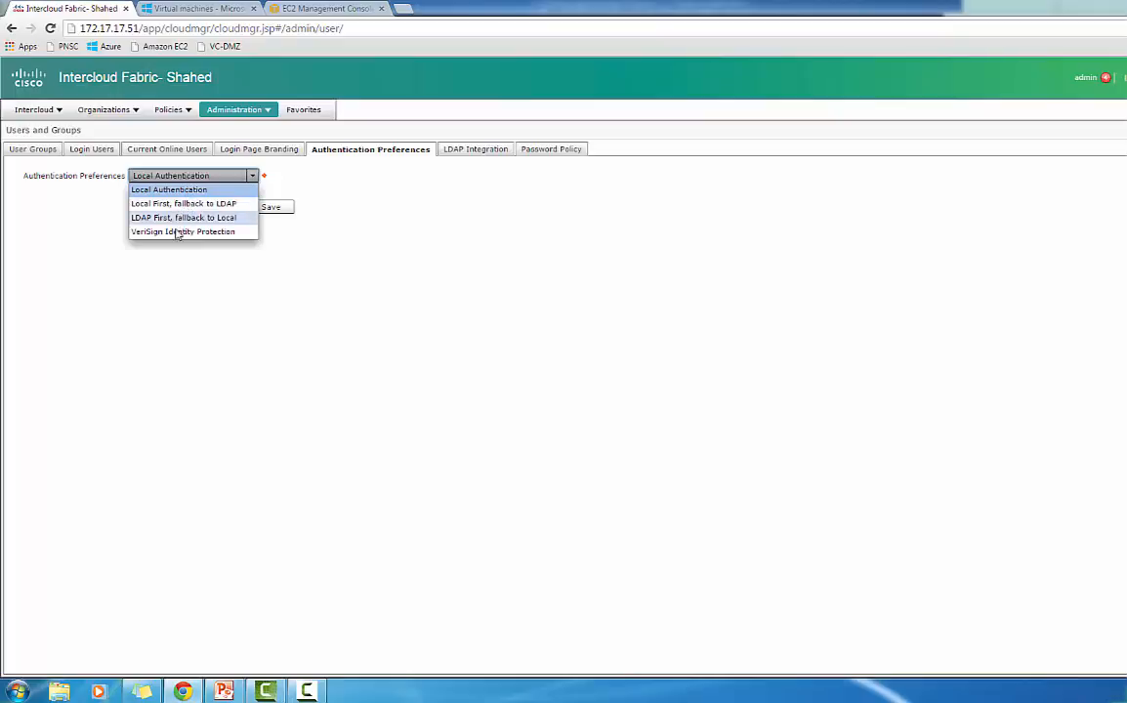
click(153, 310)
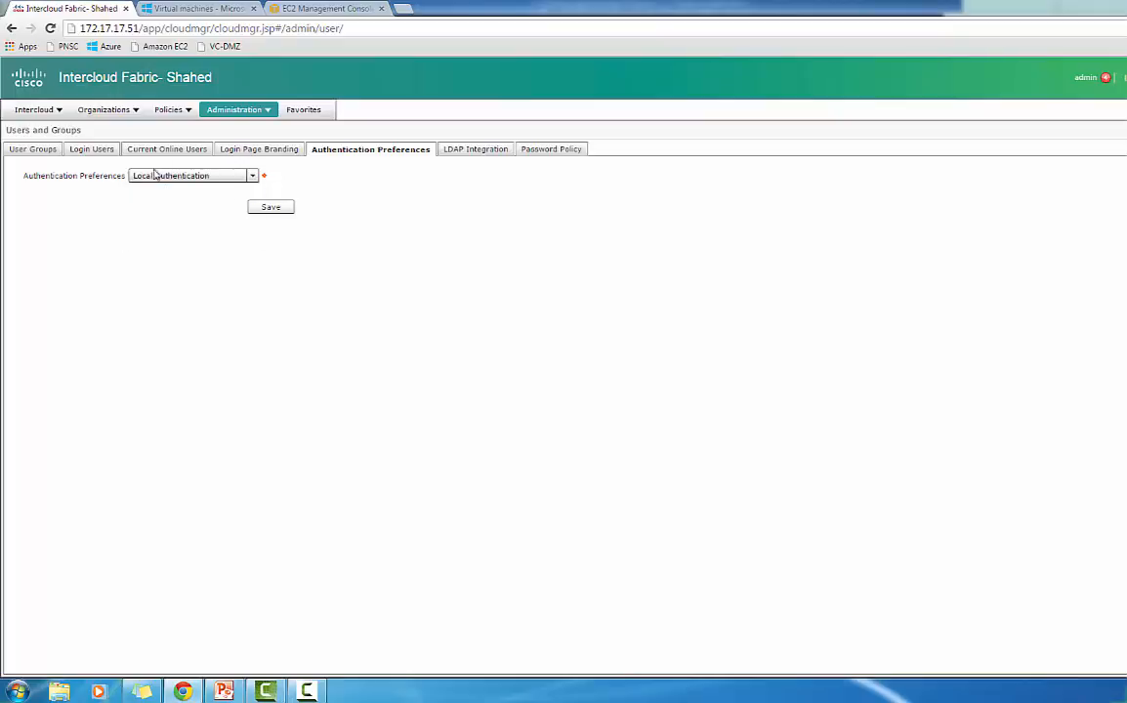
Step: Open the system administration settings and examine the outgoing mail server setup fields
click(224, 113)
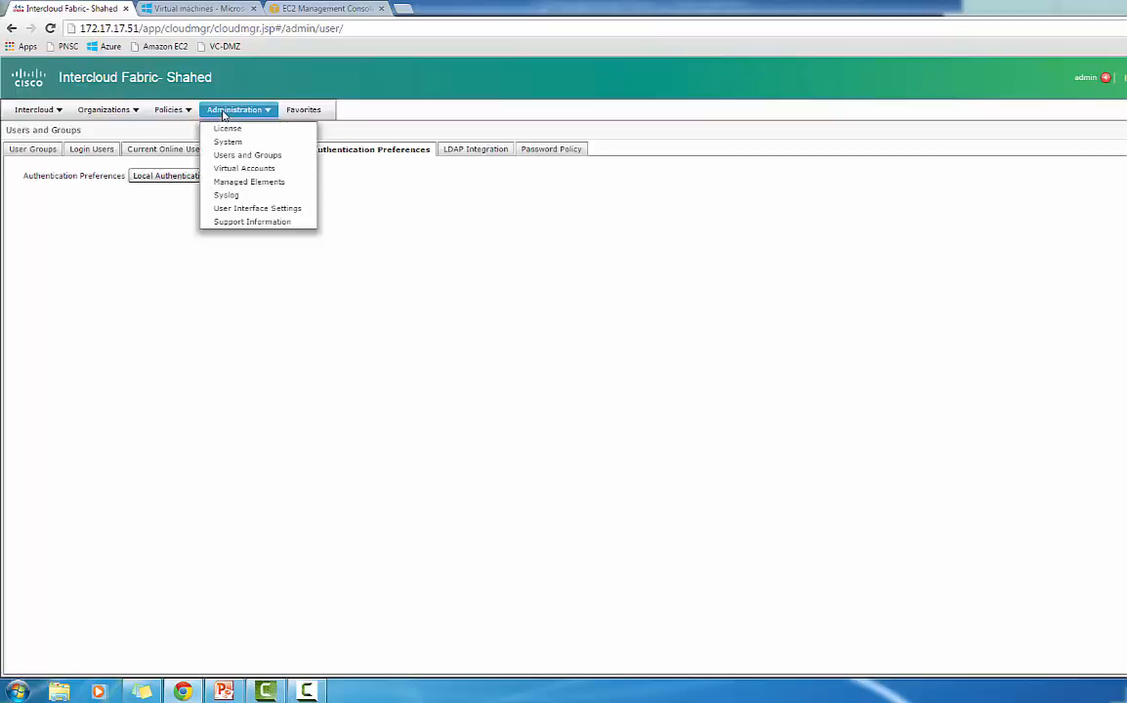
click(229, 142)
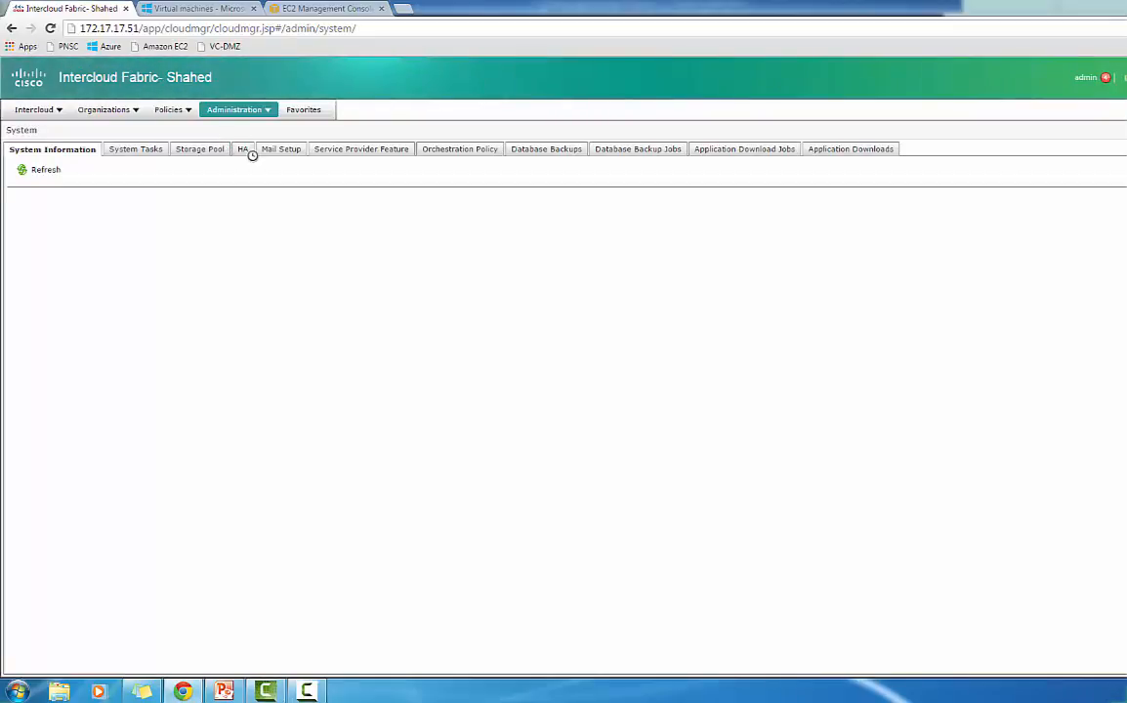
click(260, 149)
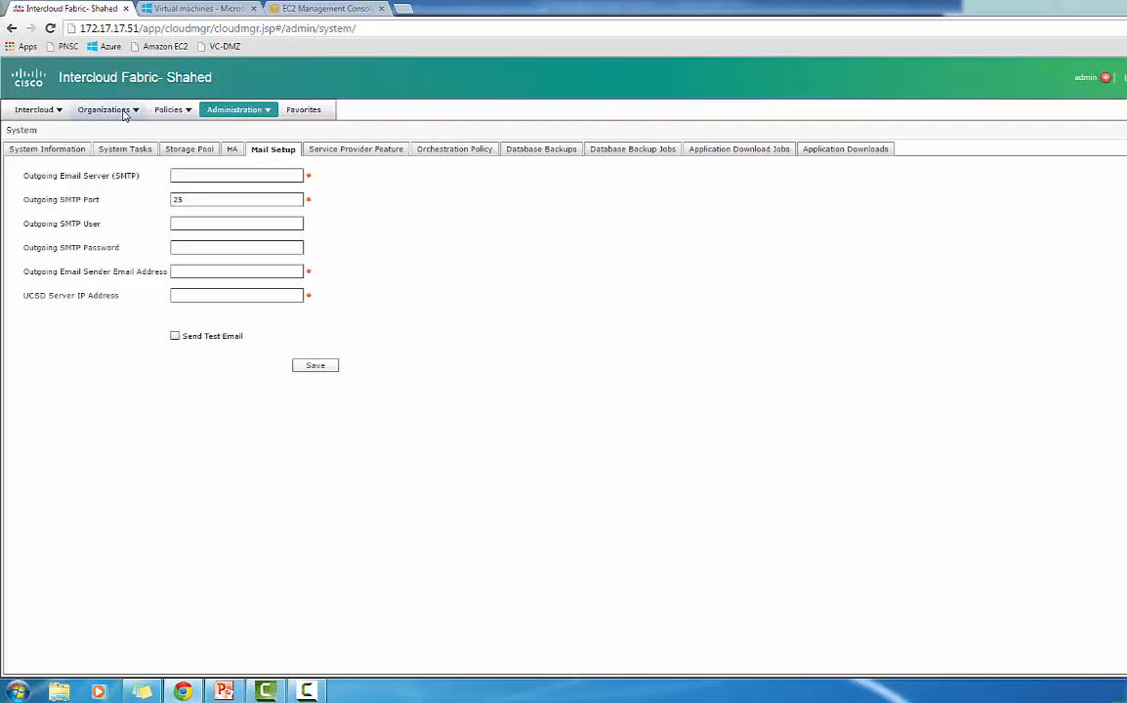
Step: Return to the Virtual Data Centers list and review the AWS APP VDC and AZURE APP VDC entries
click(56, 110)
mouse_move(108, 111)
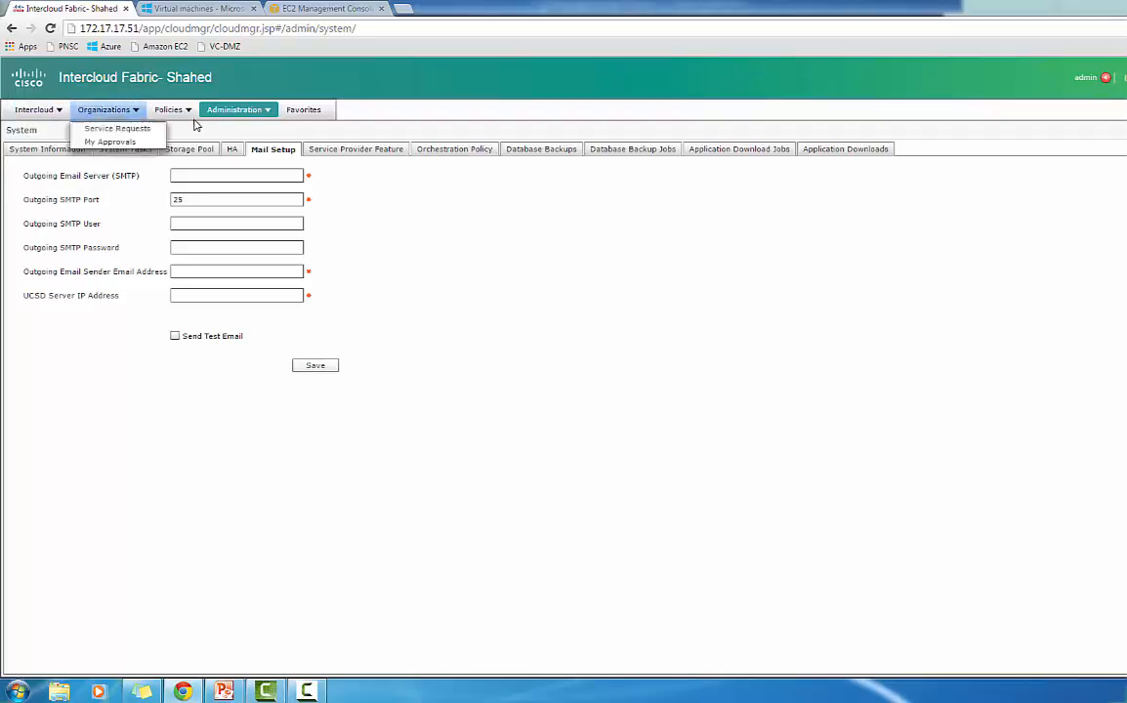
mouse_move(174, 110)
mouse_move(178, 144)
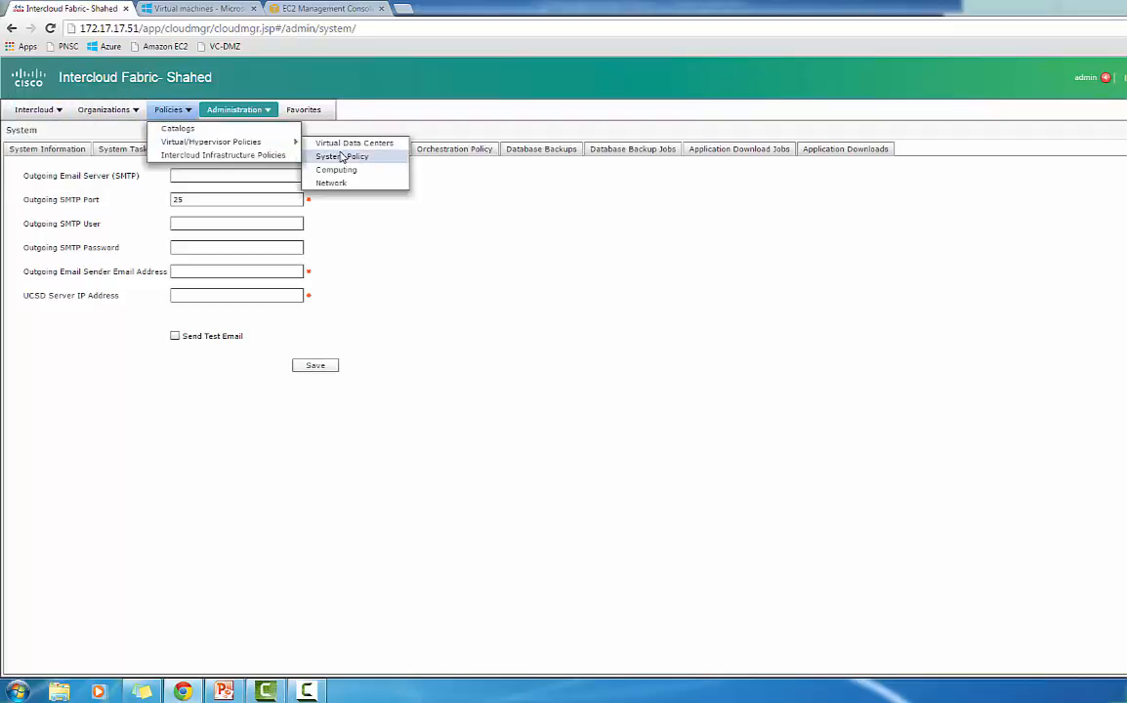
click(322, 144)
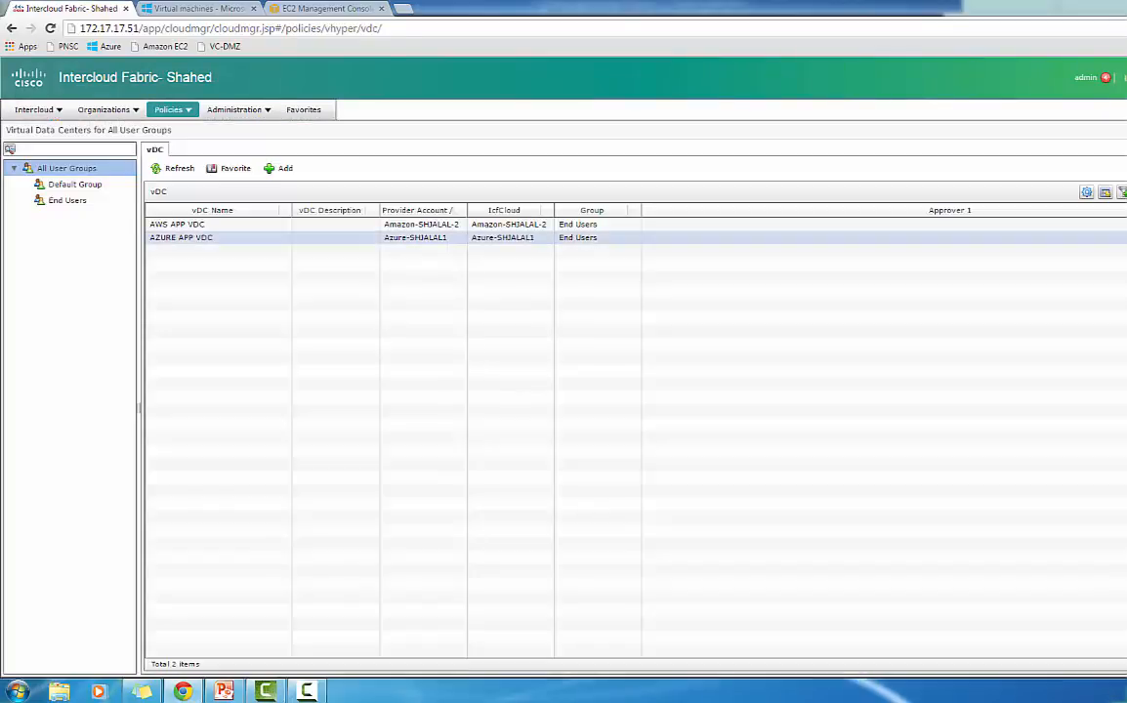
click(224, 226)
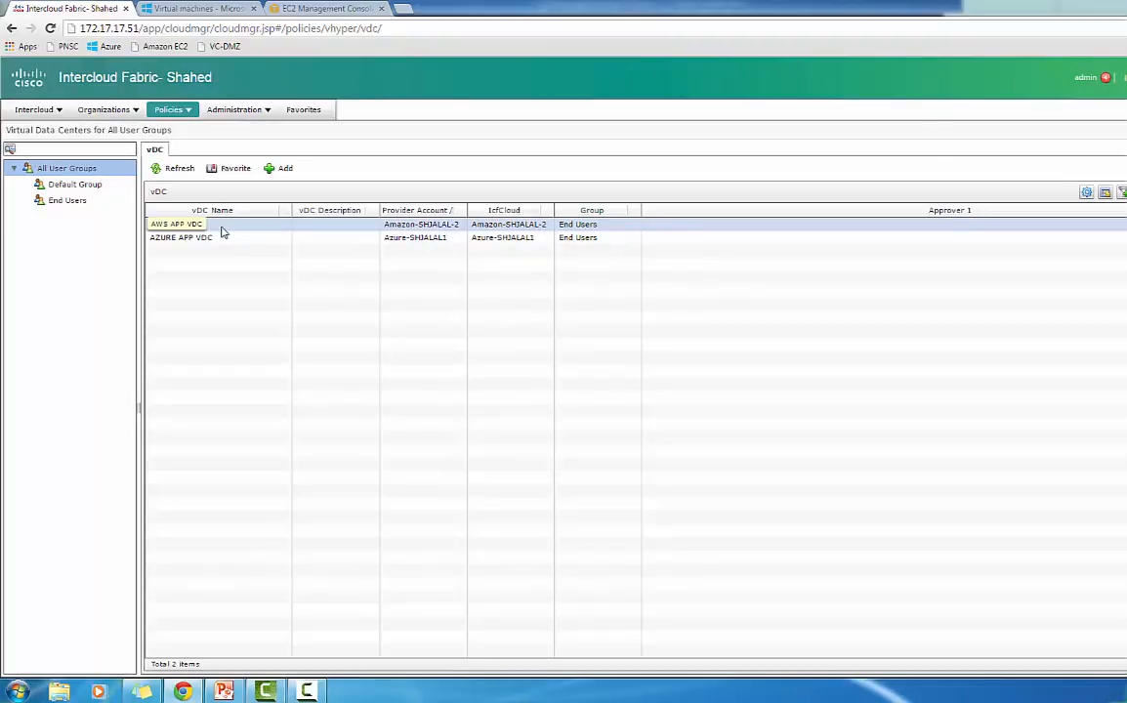
click(220, 240)
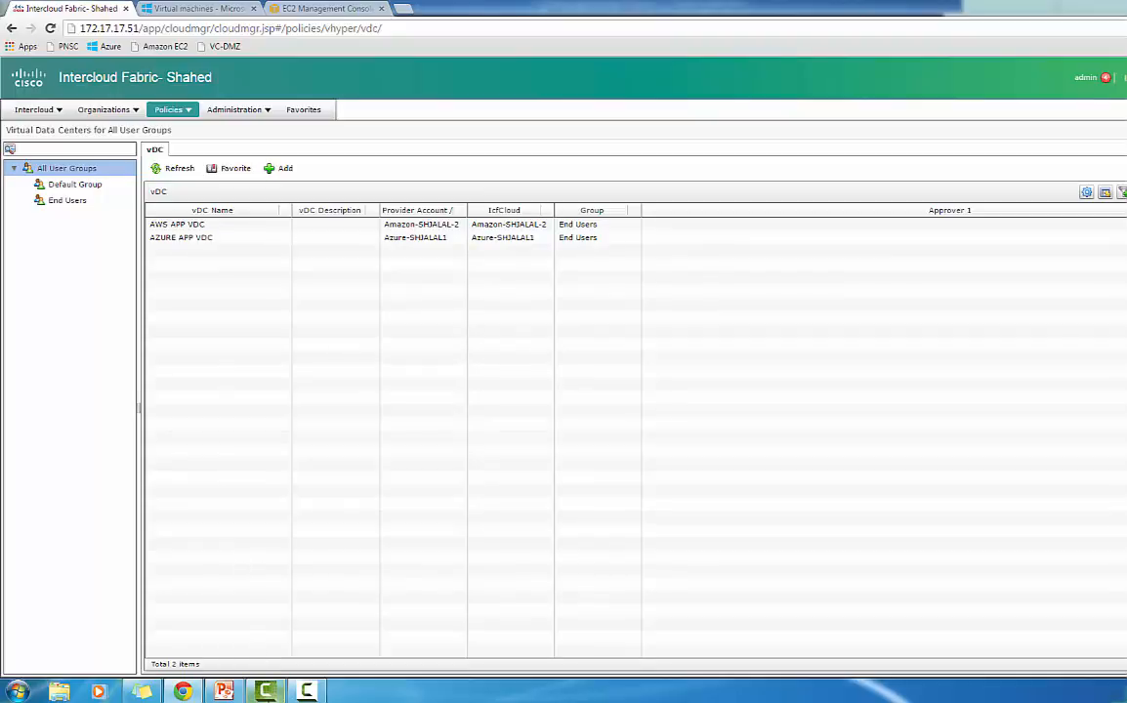
mouse_move(310, 694)
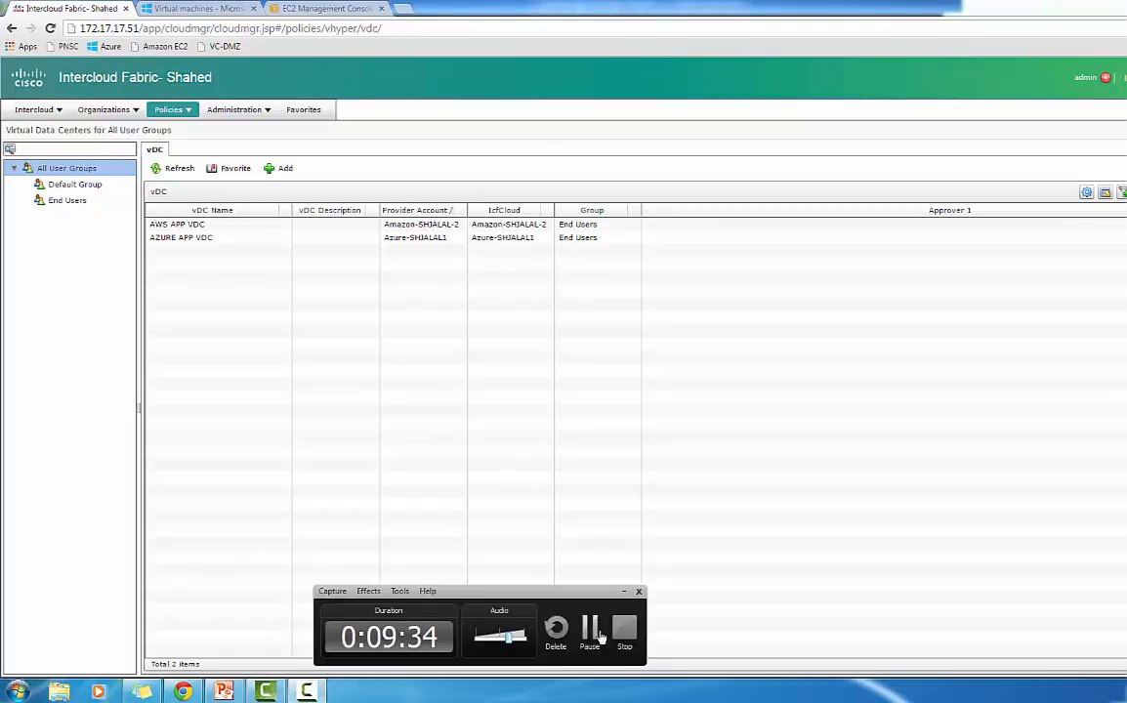
click(587, 628)
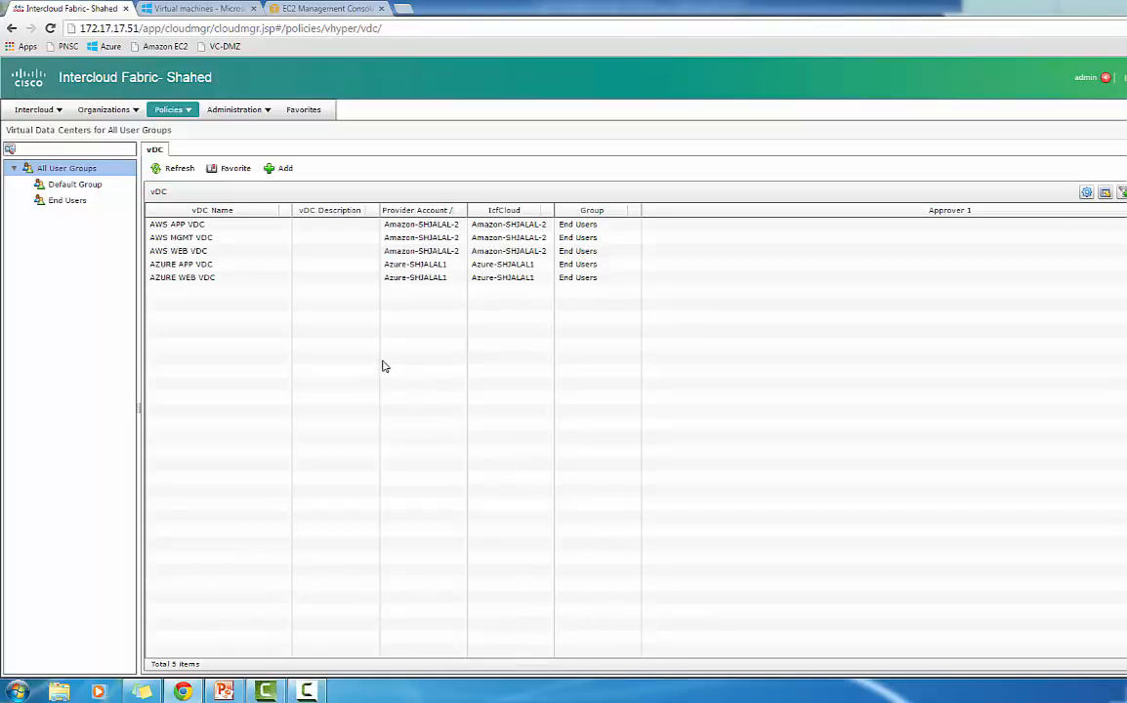
Step: Review the AWS APP, AWS WEB and AWS MGMT vDC entries in the list
click(201, 226)
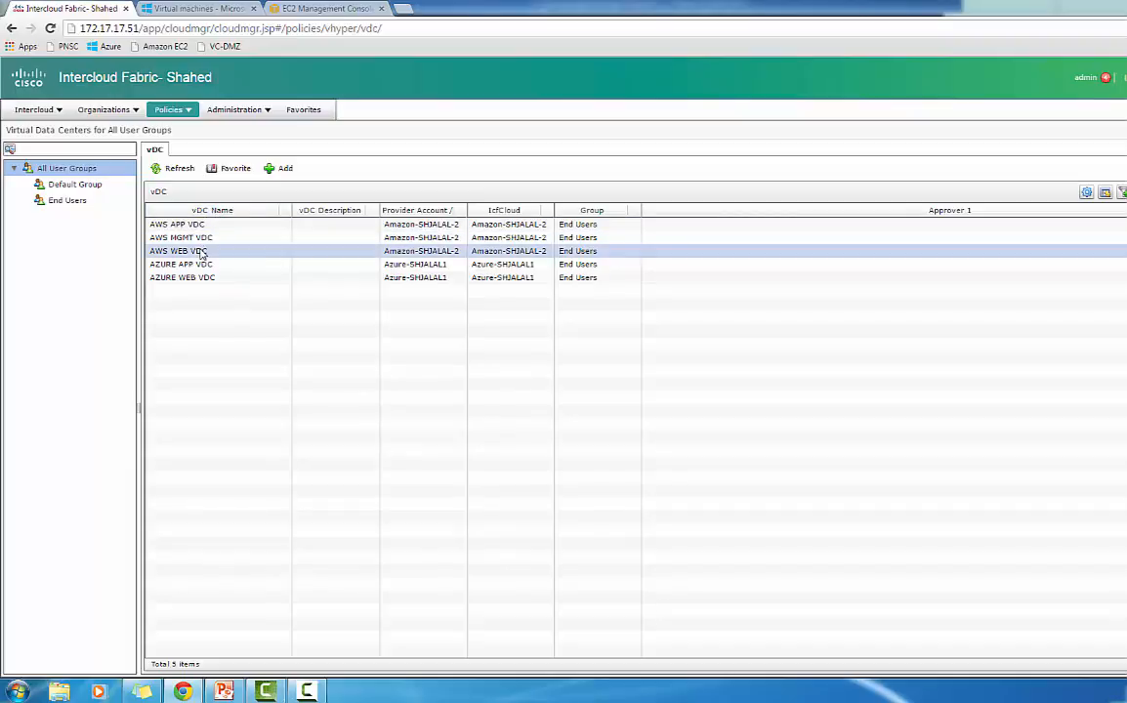
click(200, 251)
click(202, 239)
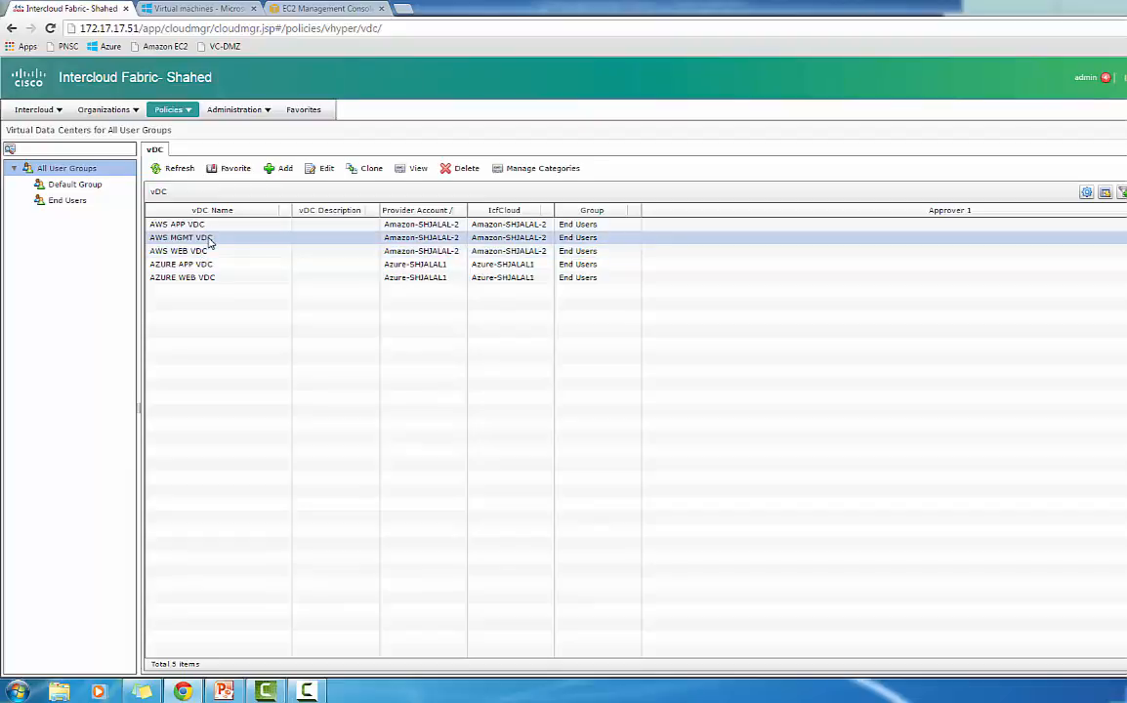
Step: Review the system and network policies assigned to AWS MGMT VDC without changing them
click(315, 172)
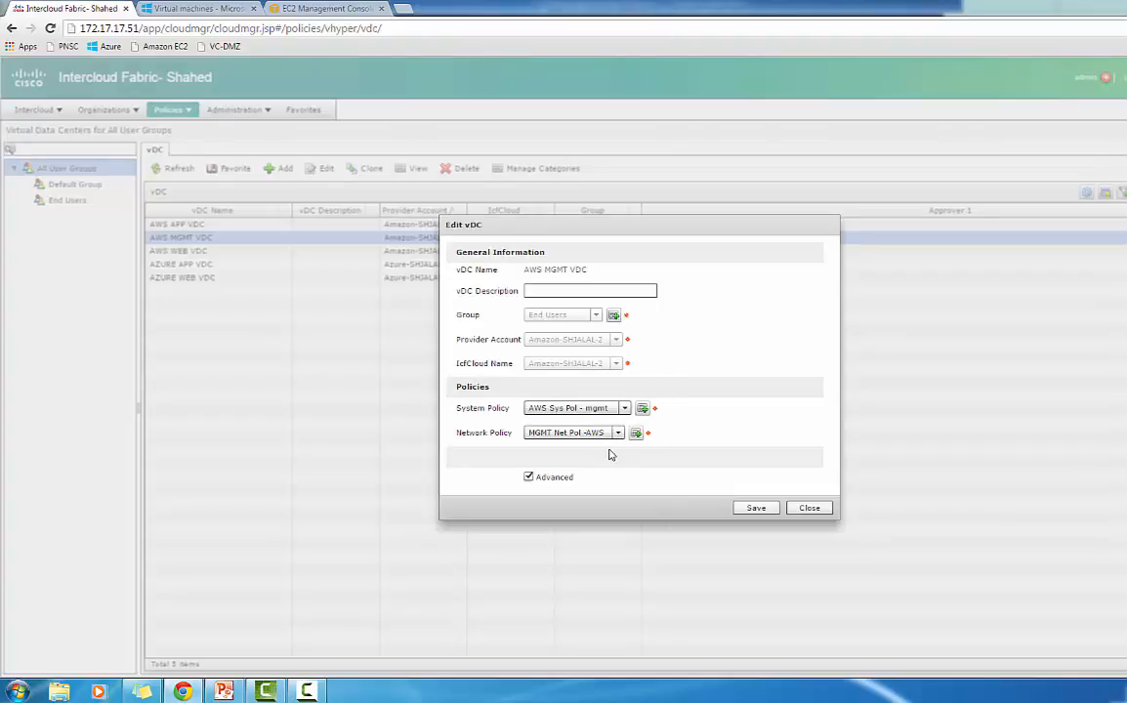
click(816, 509)
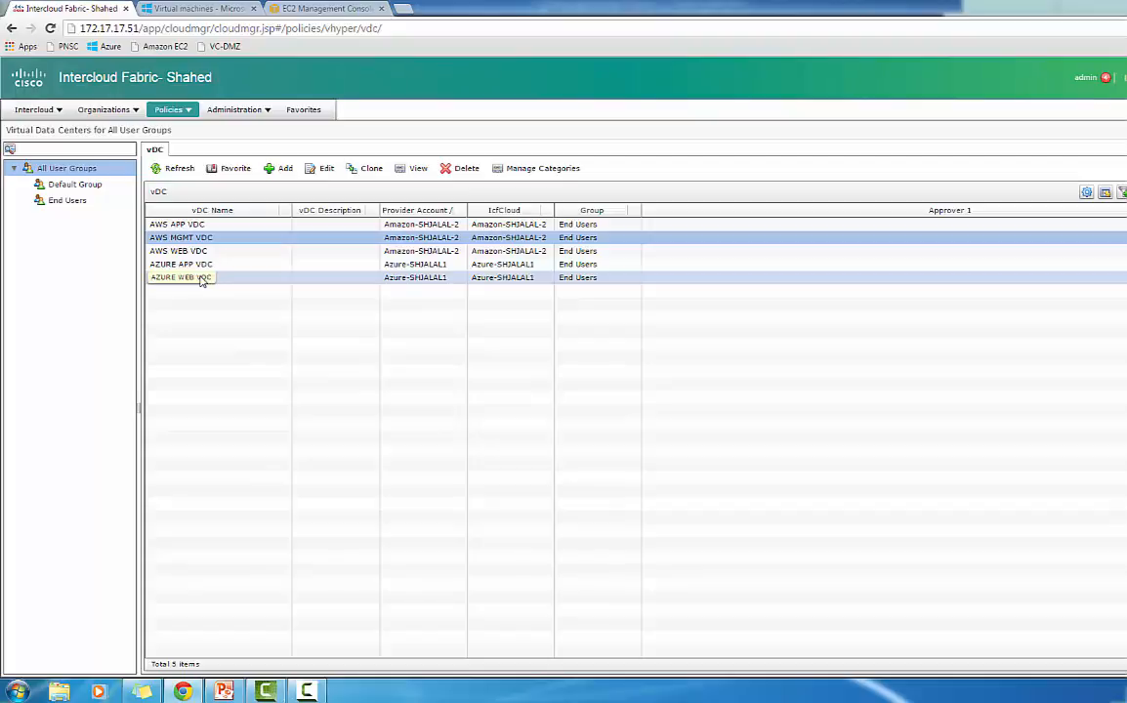
click(191, 109)
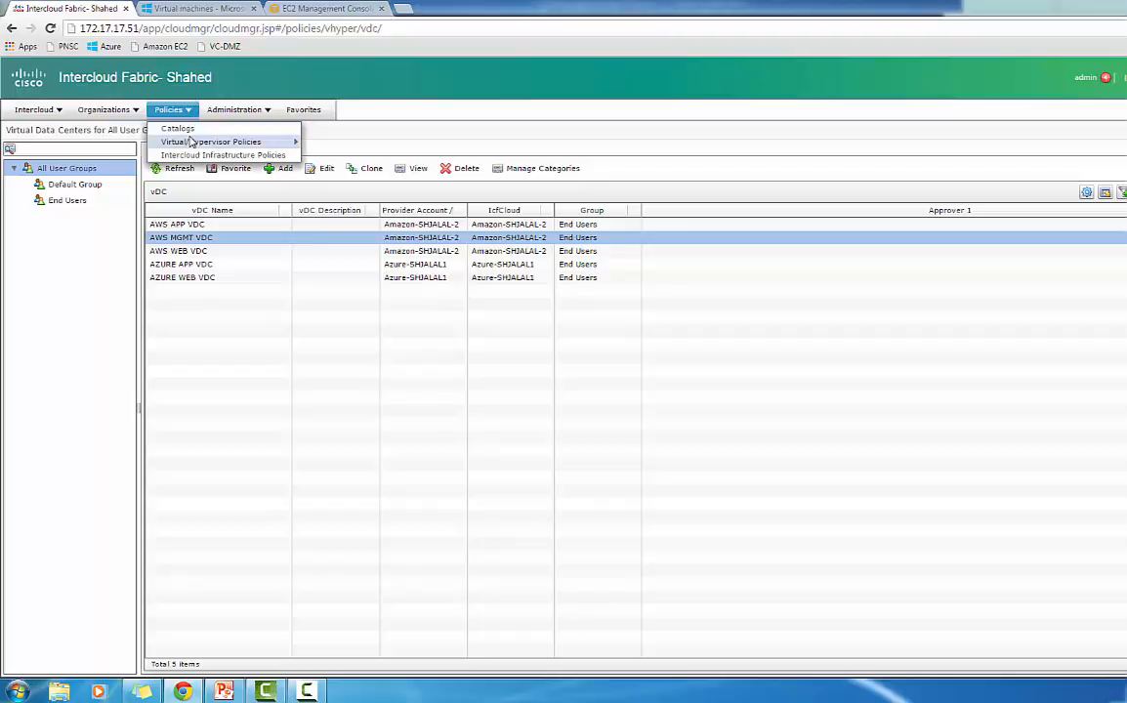
mouse_move(192, 142)
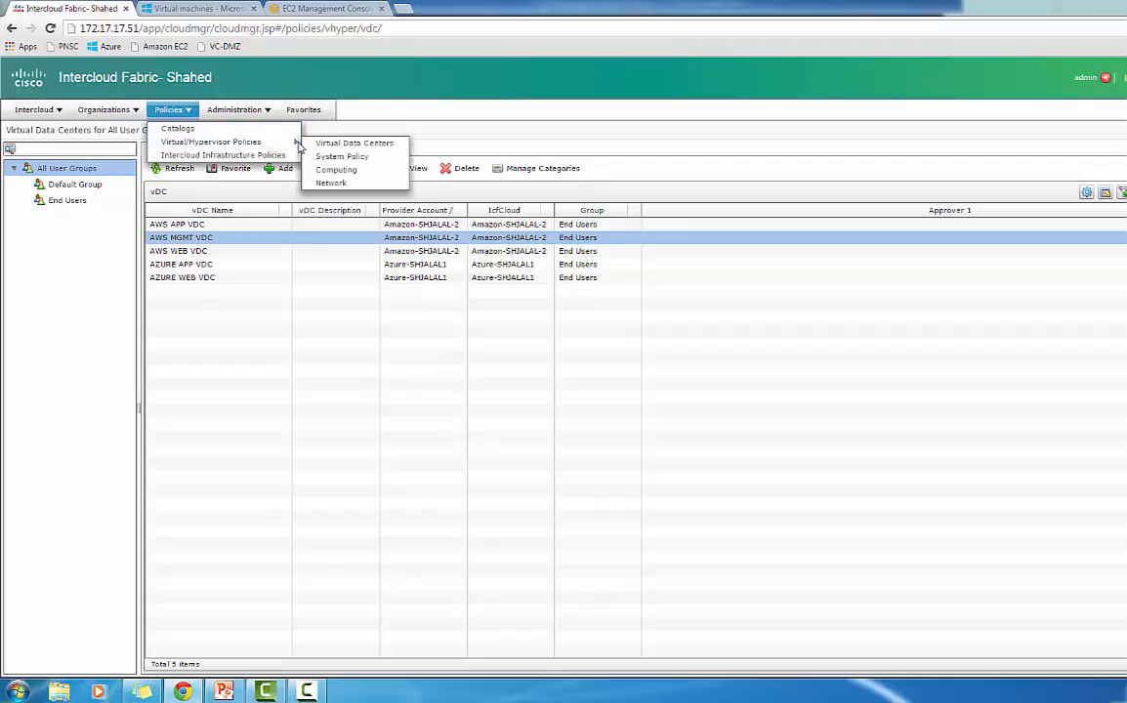
click(305, 314)
Step: Start adding a new vDC with VMware as the account type
click(279, 169)
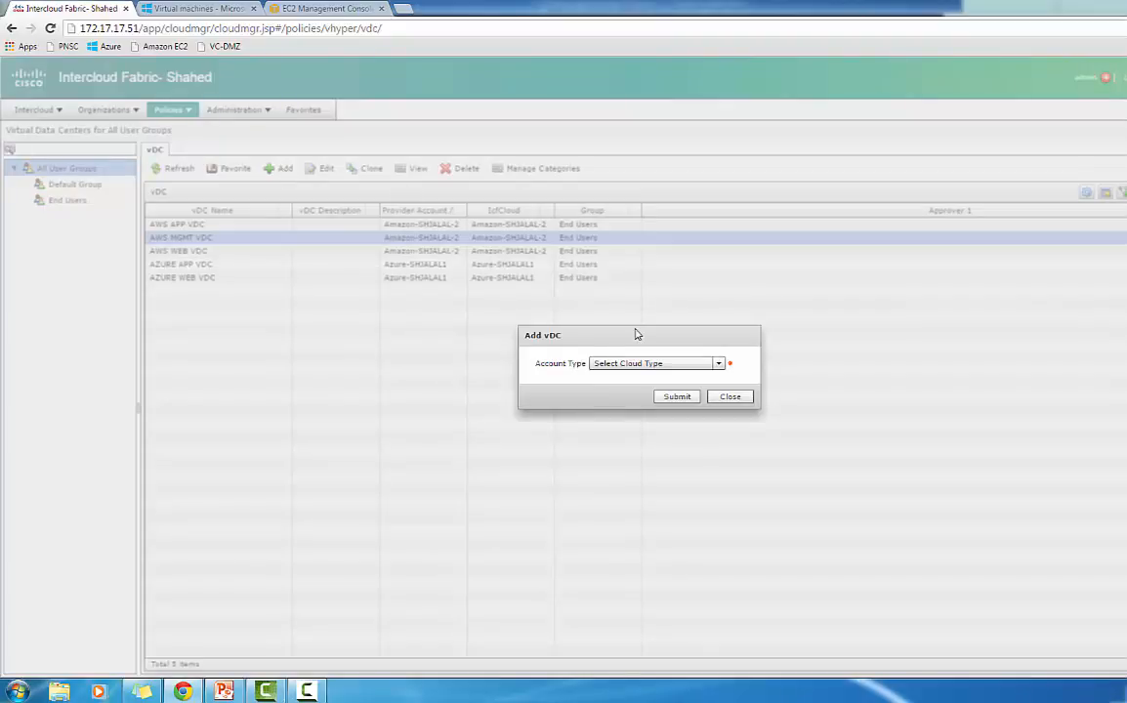
click(648, 365)
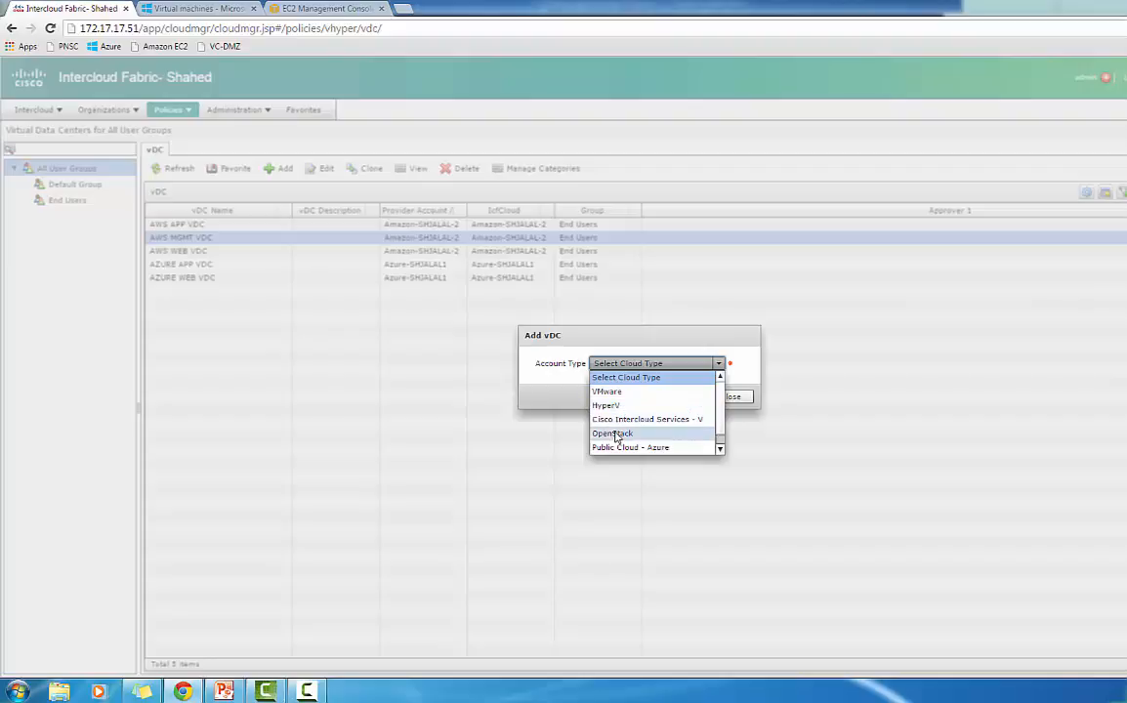
click(639, 395)
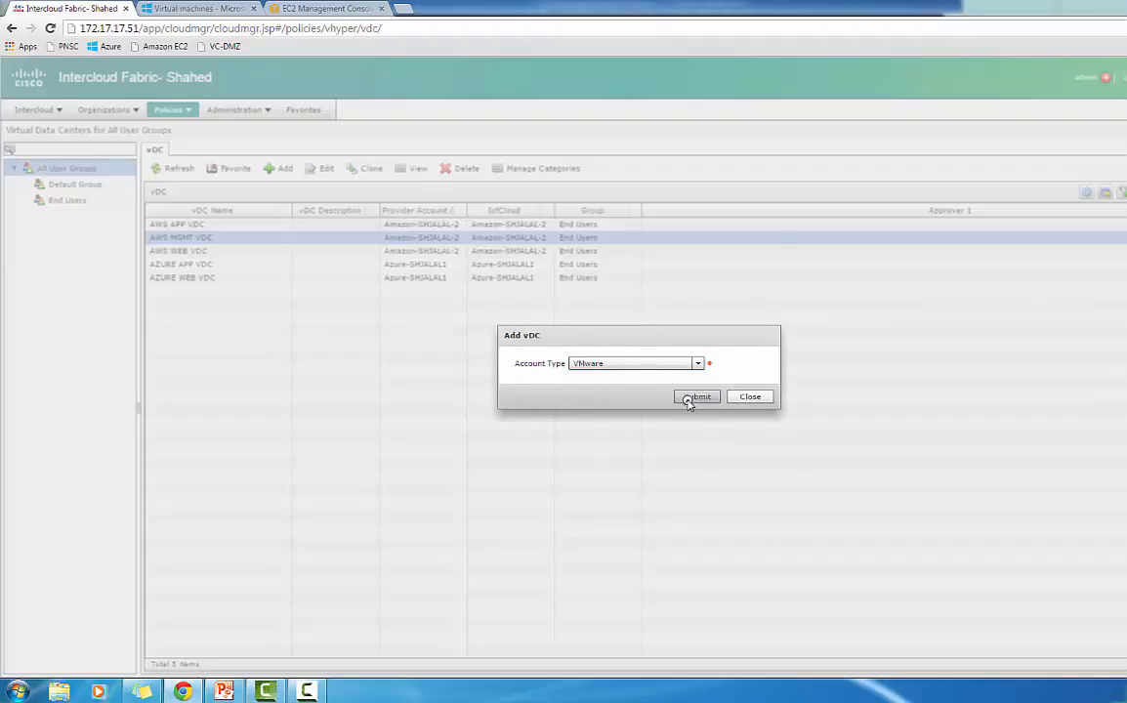
click(694, 398)
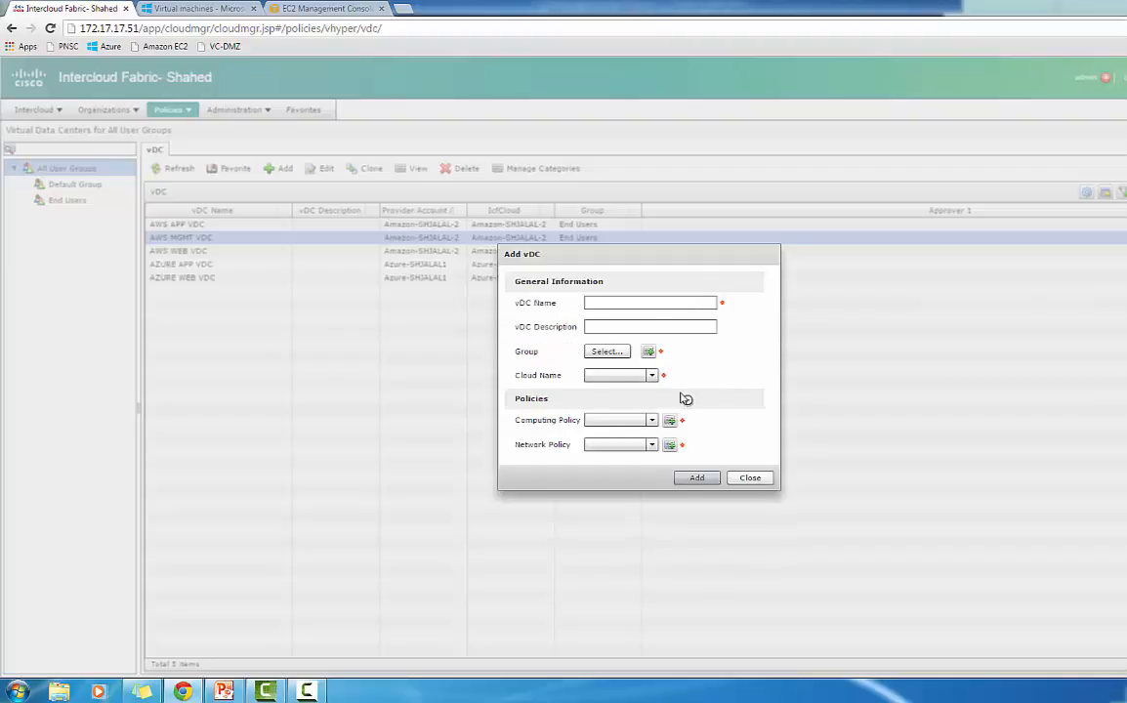
Step: Name the new vDC VMware WEB VDC
click(634, 303)
text(v)
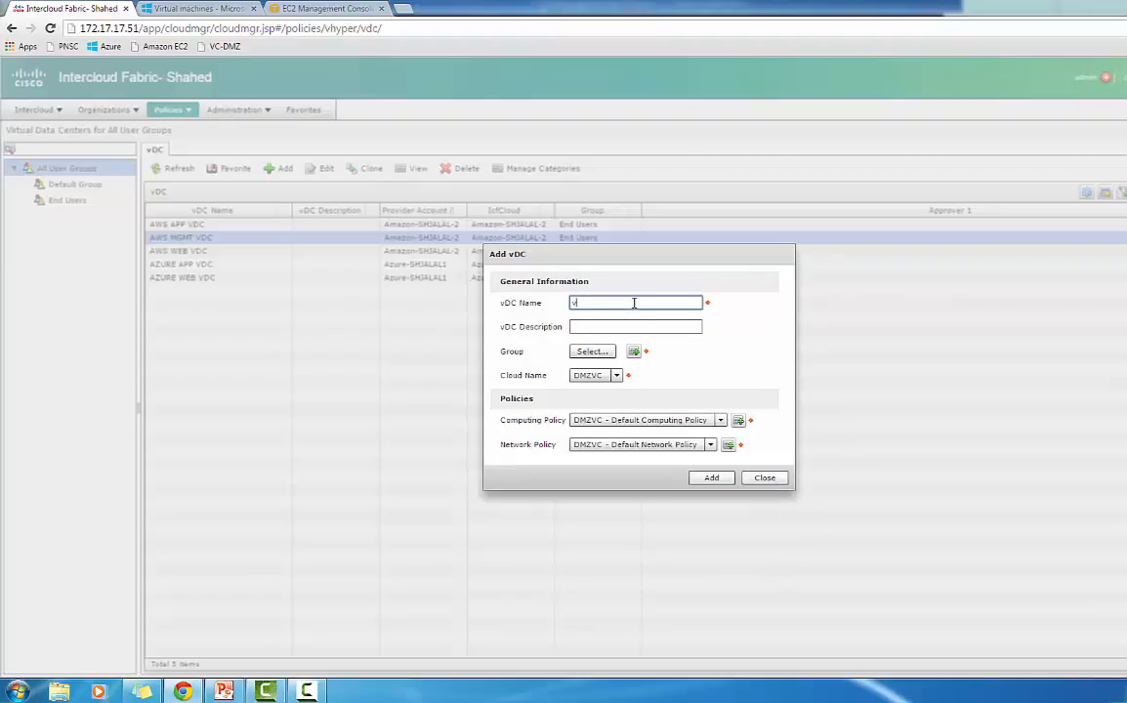
text(mWARE)
key(BackSpace)
key(BackSpace)
key(BackSpace)
key(BackSpace)
key(BackSpace)
text(VMware WEB VDC)
Step: Assign the VMware WEB VDC to the End Users group
click(594, 352)
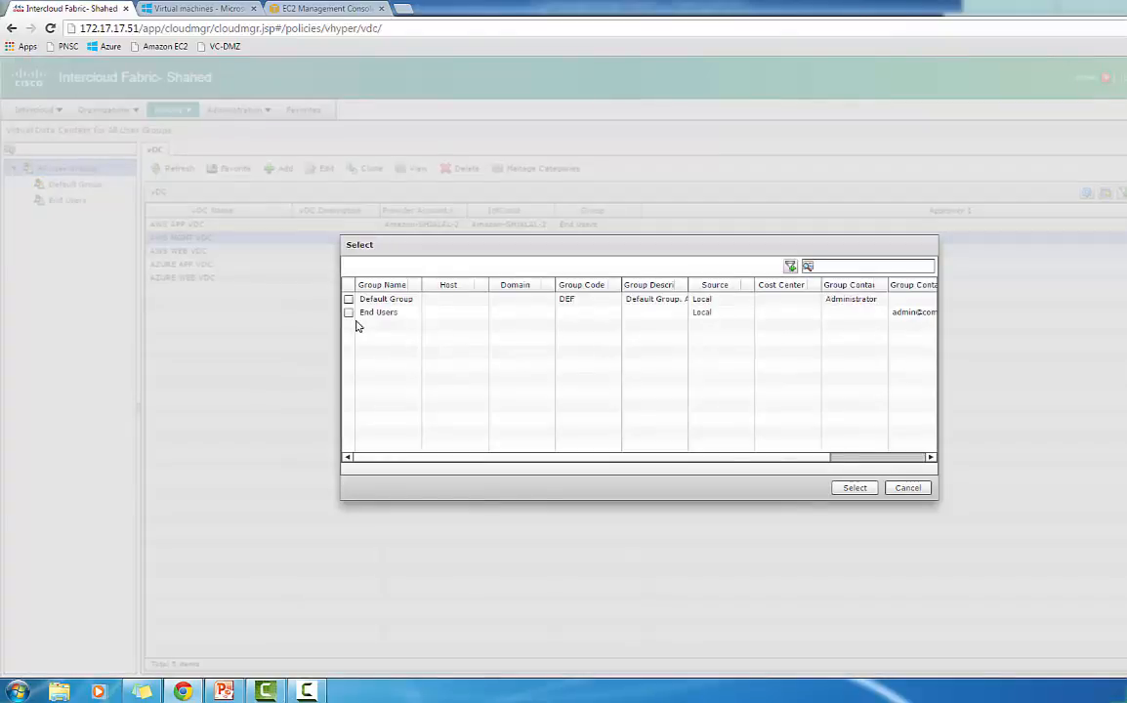
click(349, 312)
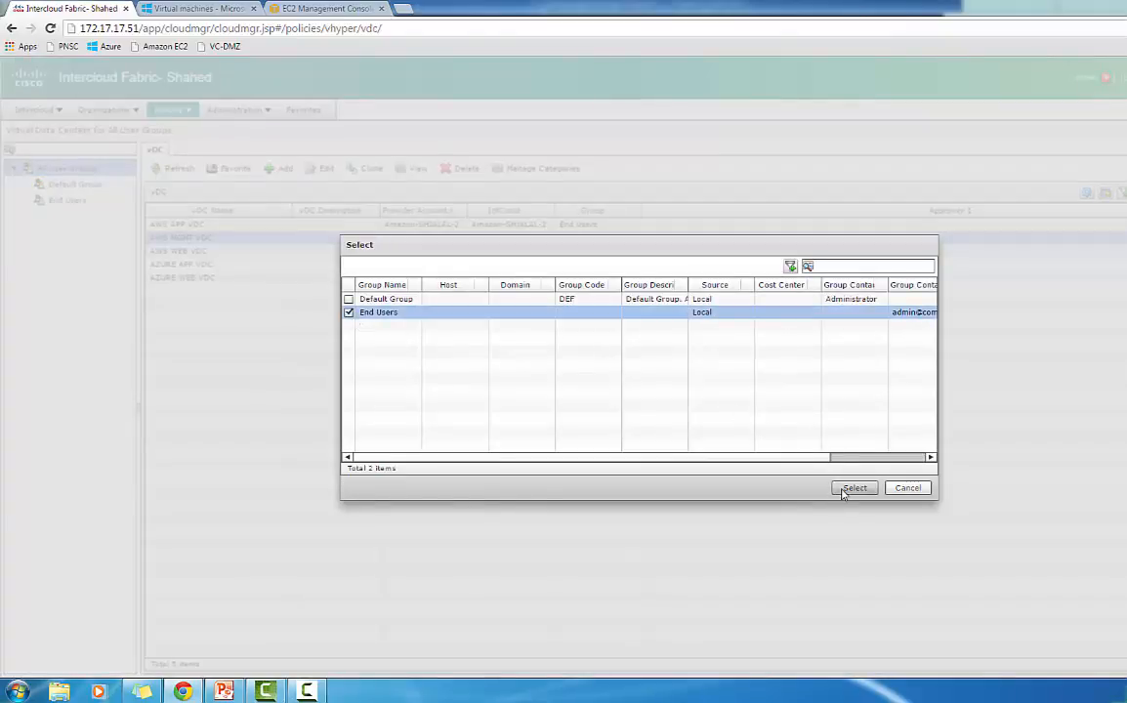
click(845, 489)
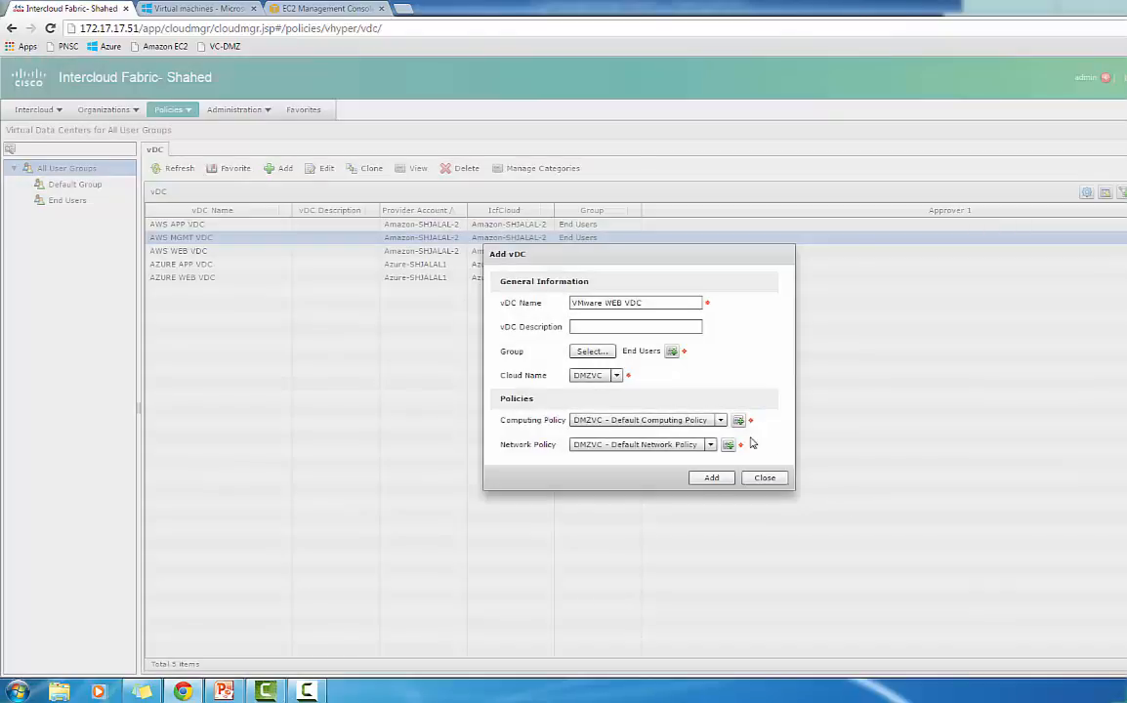
Step: Assign VMware Compute policy and the WEB Net Pol- VMware network policy, and add the vDC
click(720, 420)
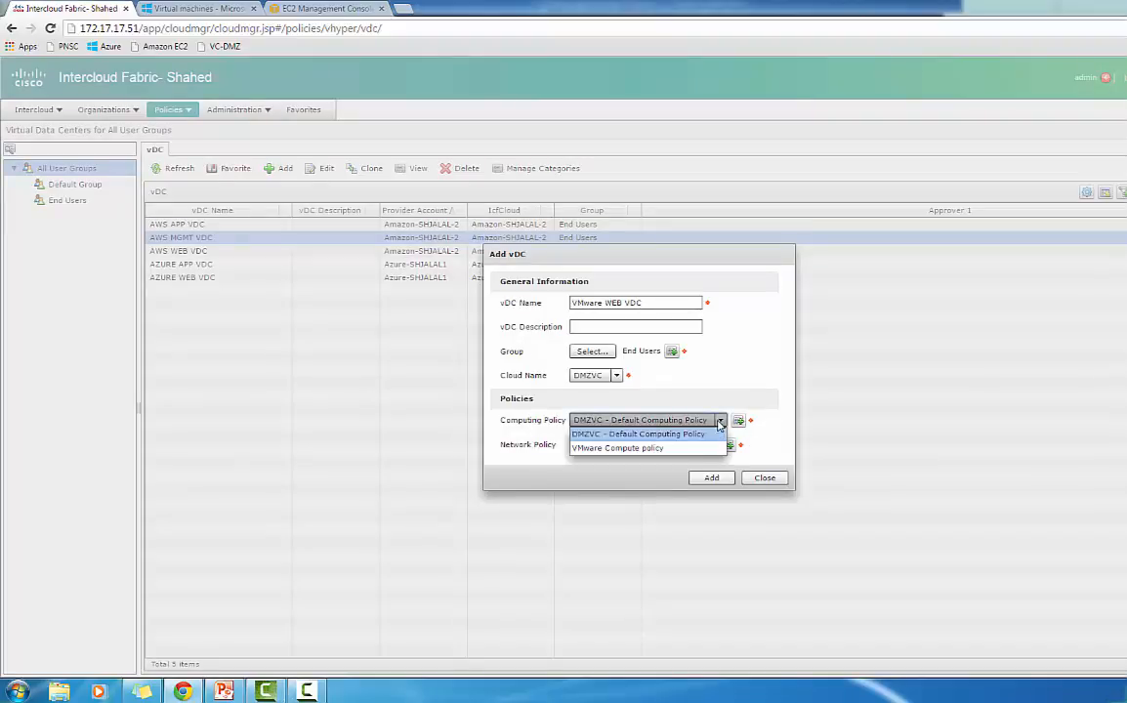
click(677, 451)
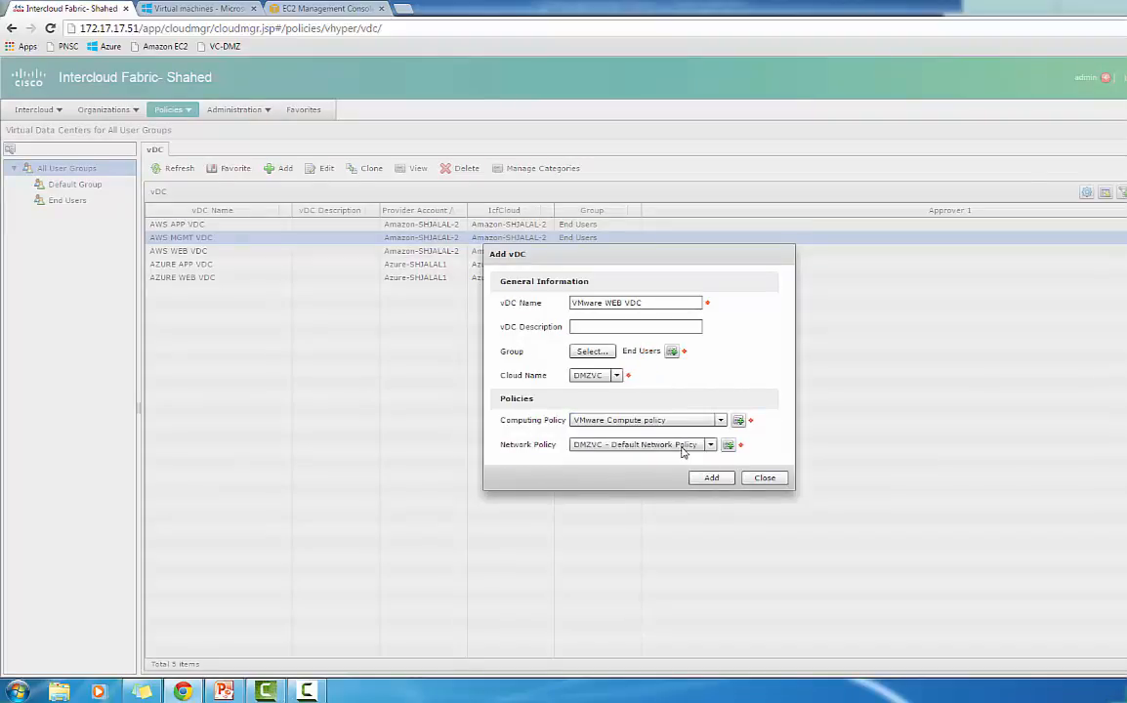
click(649, 446)
click(638, 474)
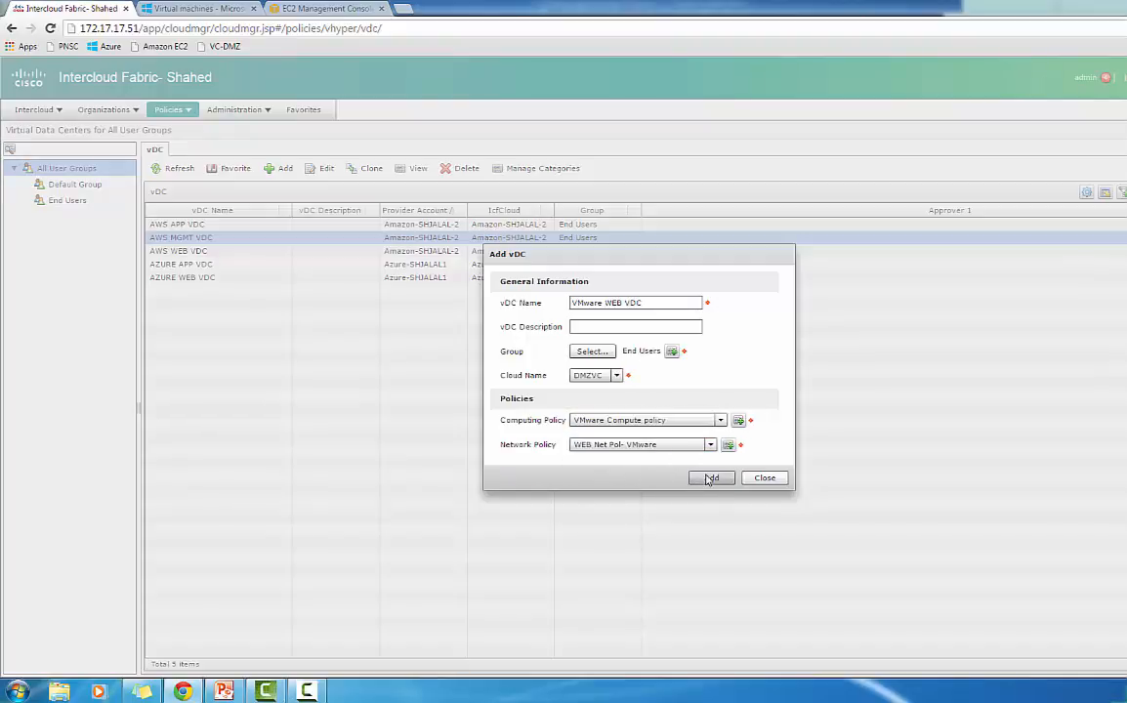
click(709, 478)
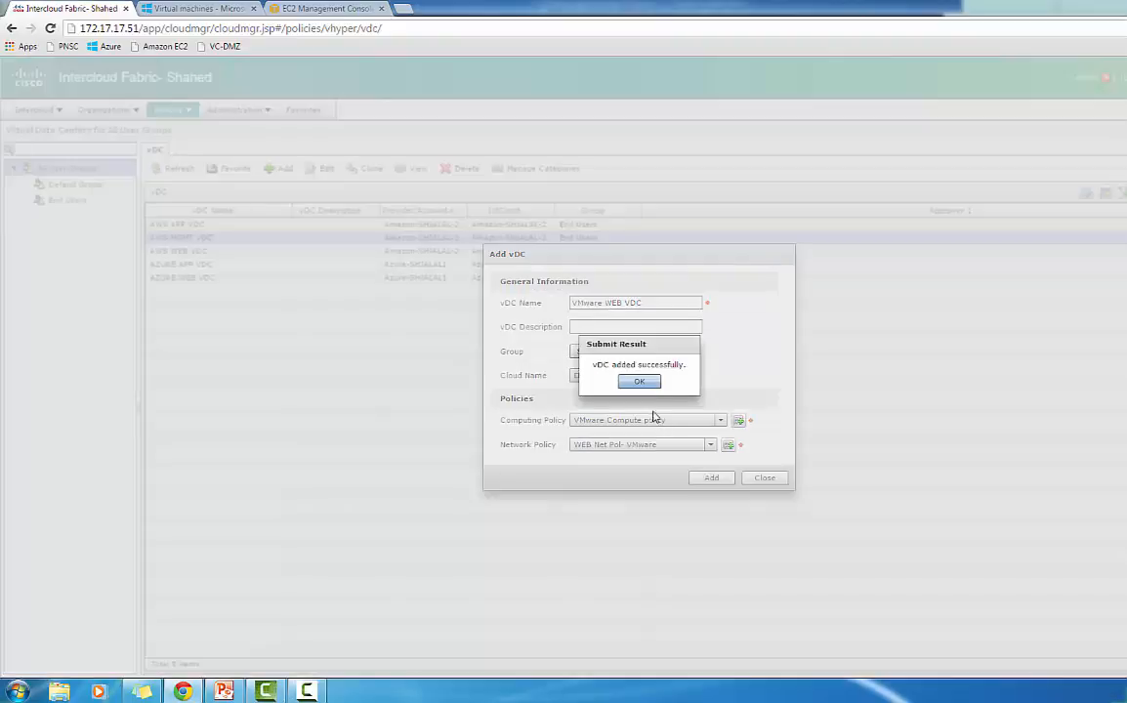
click(643, 384)
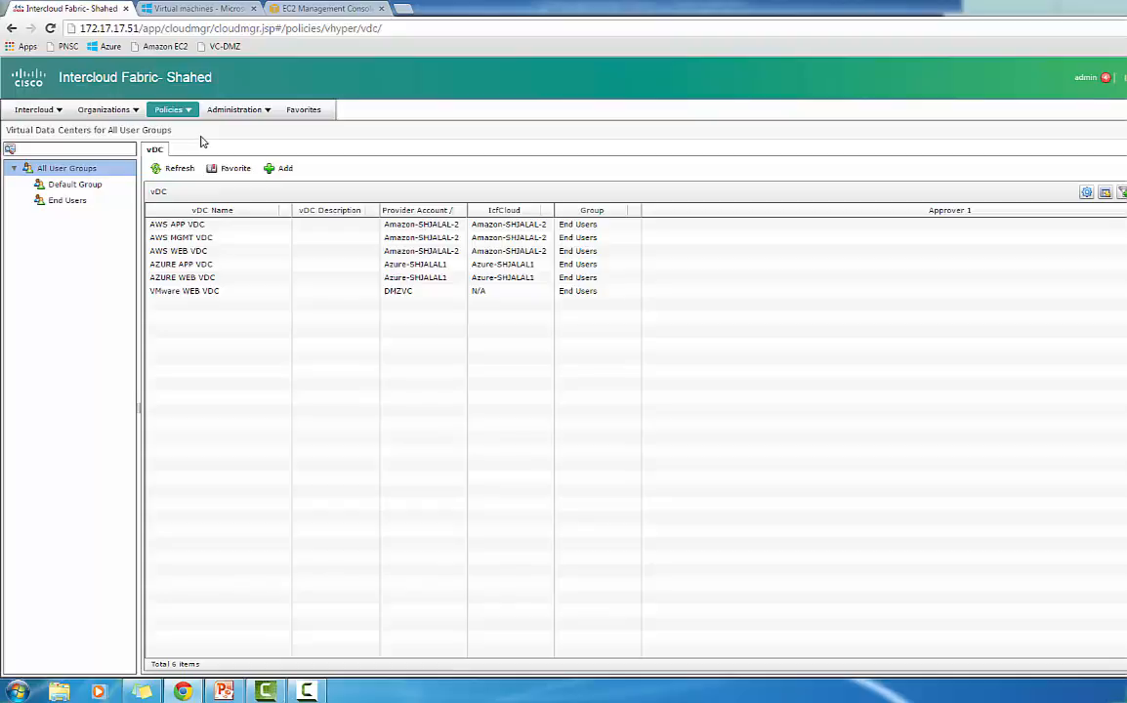
Step: Open the list of enterprise templates in the Intercloud compute view for all clouds
click(60, 112)
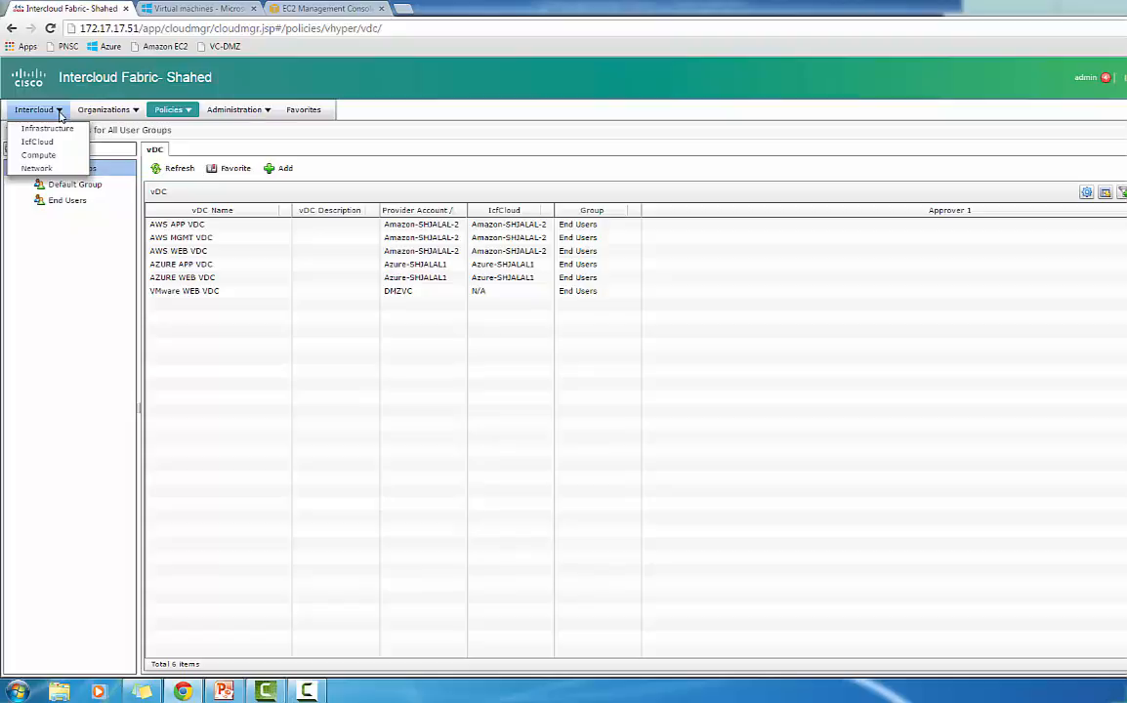
click(44, 155)
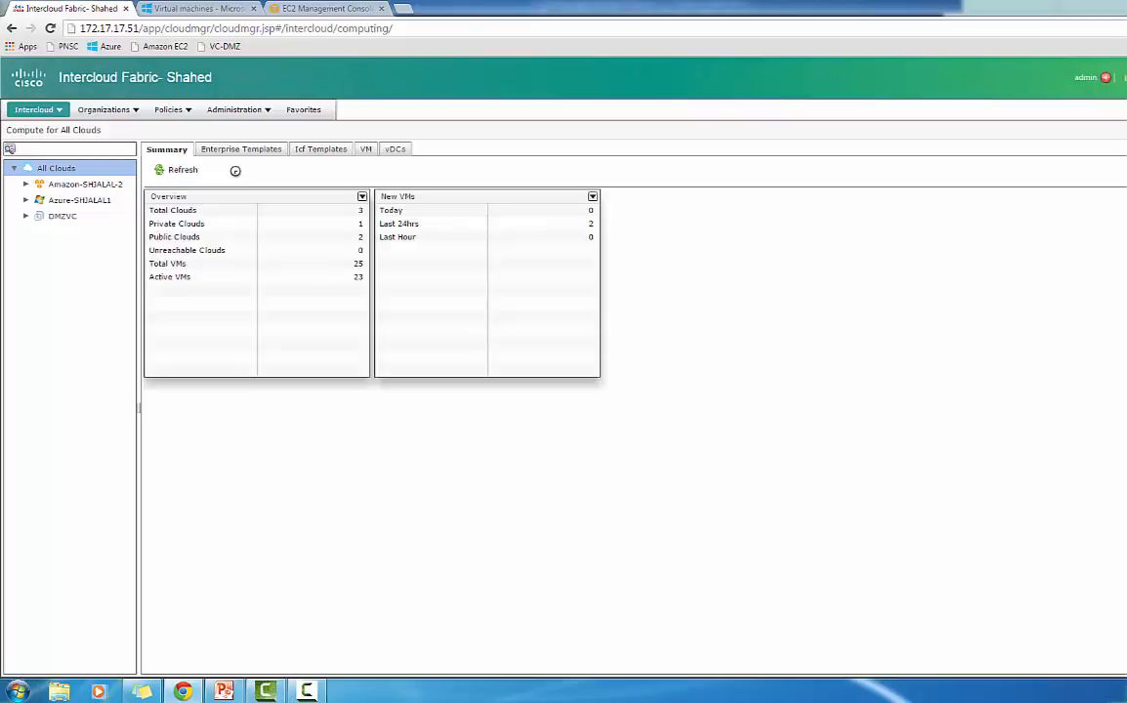
click(251, 152)
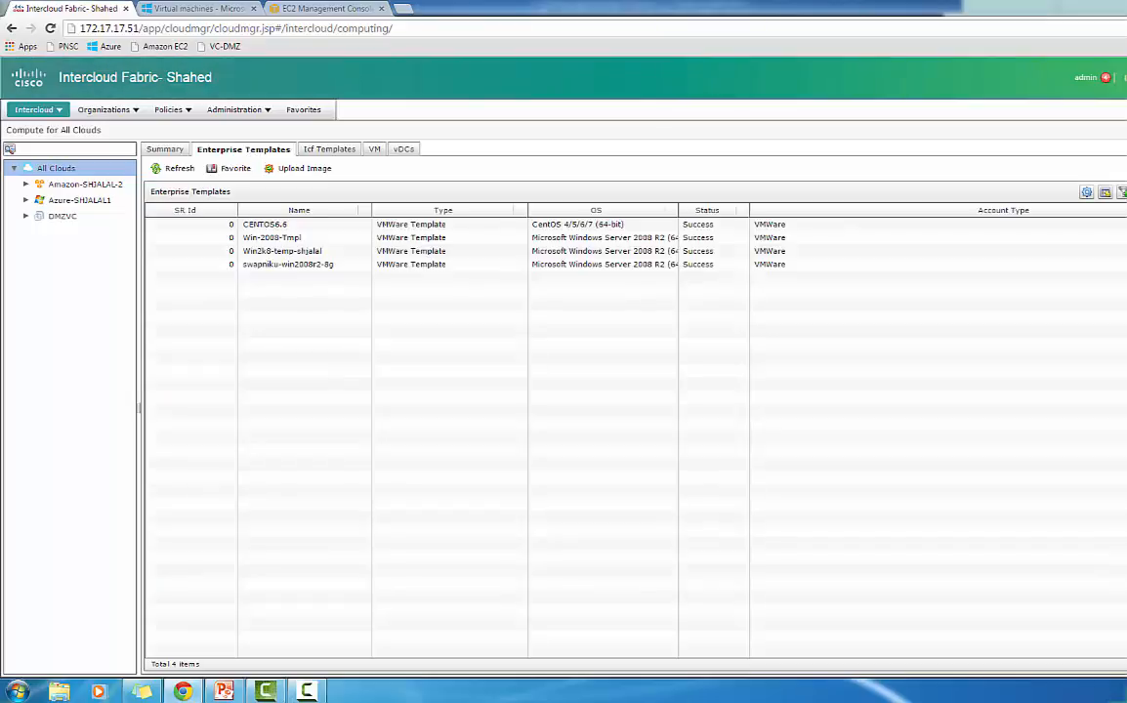
Step: Inspect the Create Template in Cloud form for the Win2k8-temp enterprise template and close it without submitting
click(305, 252)
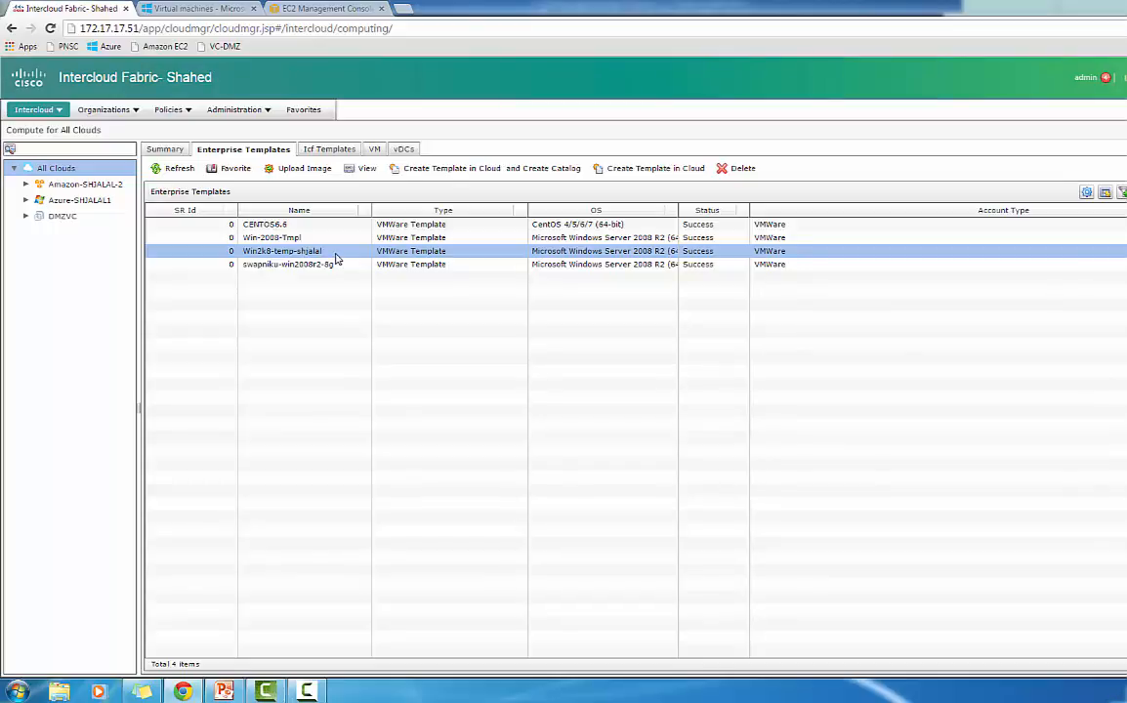
click(635, 170)
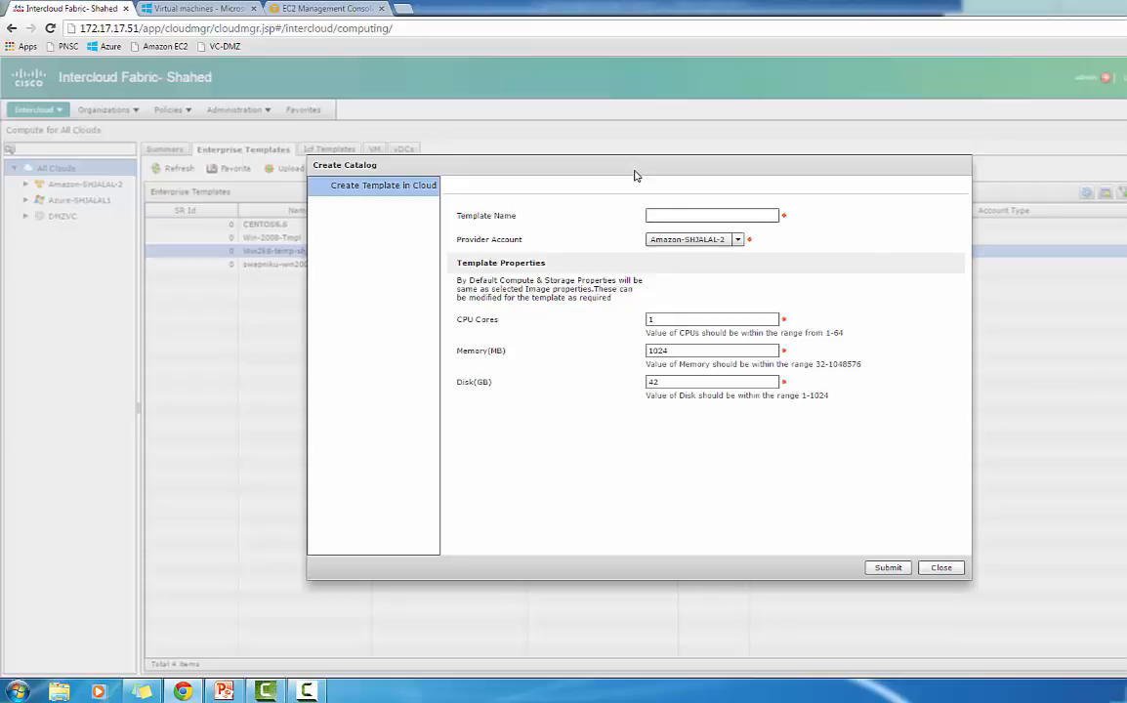
click(682, 218)
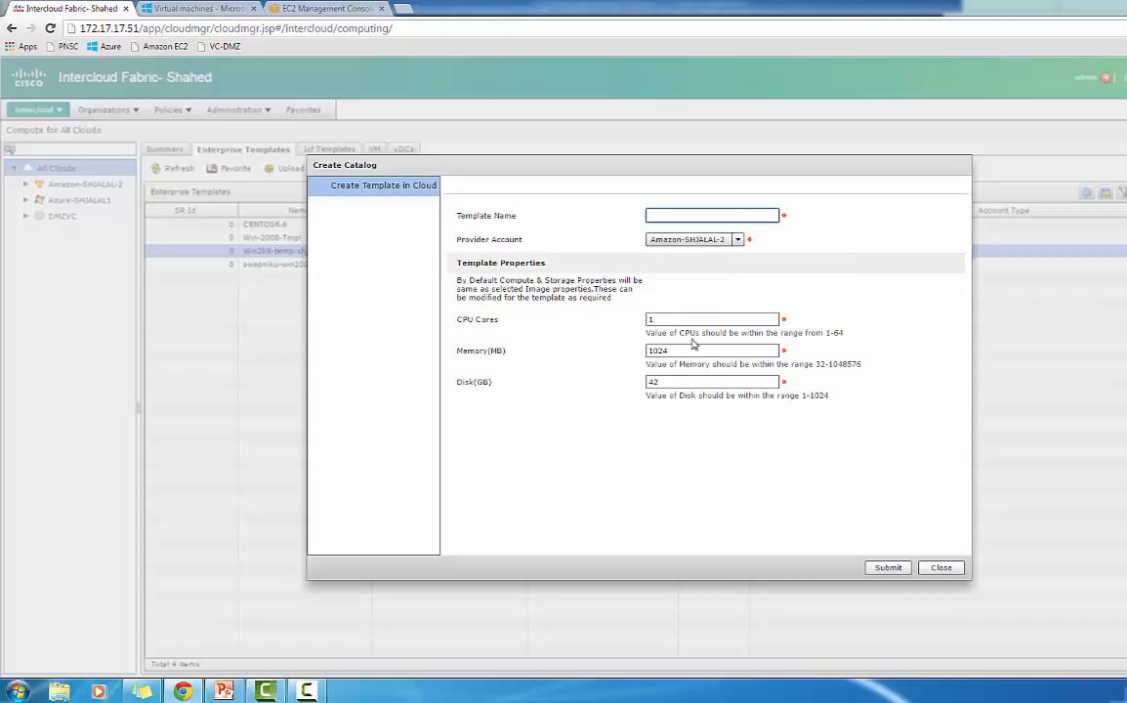
click(943, 568)
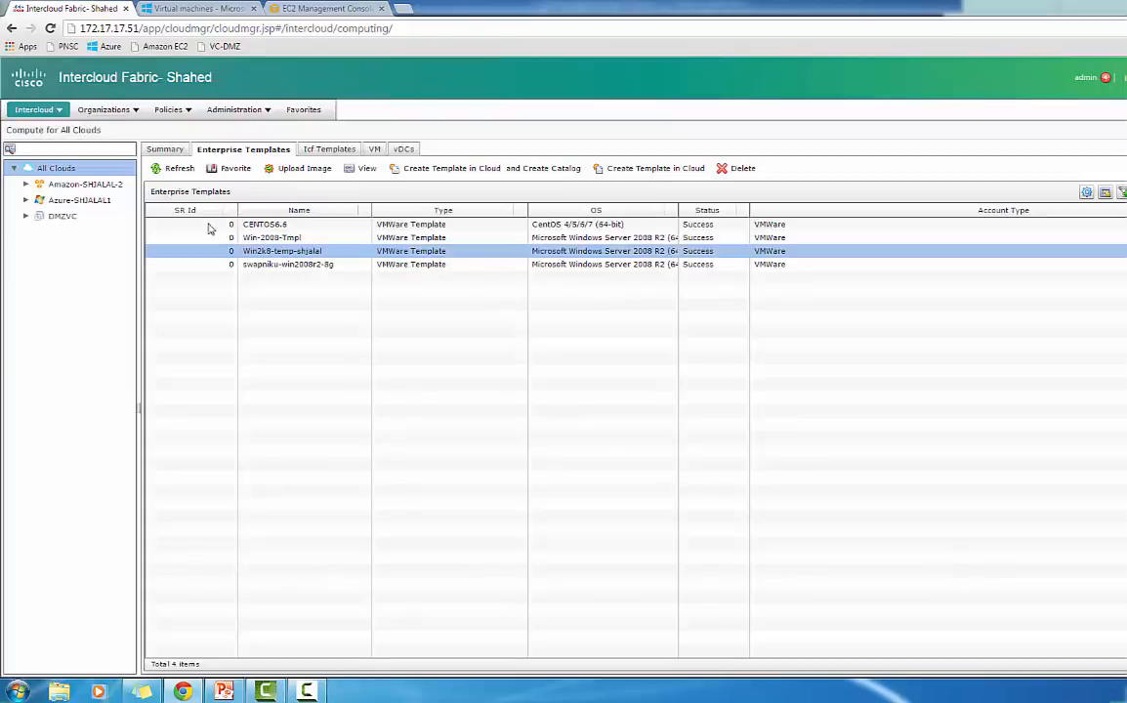
Step: Open the organization's service requests and check the workflow status of the Azure Win2k8 template creation request
click(125, 109)
click(134, 130)
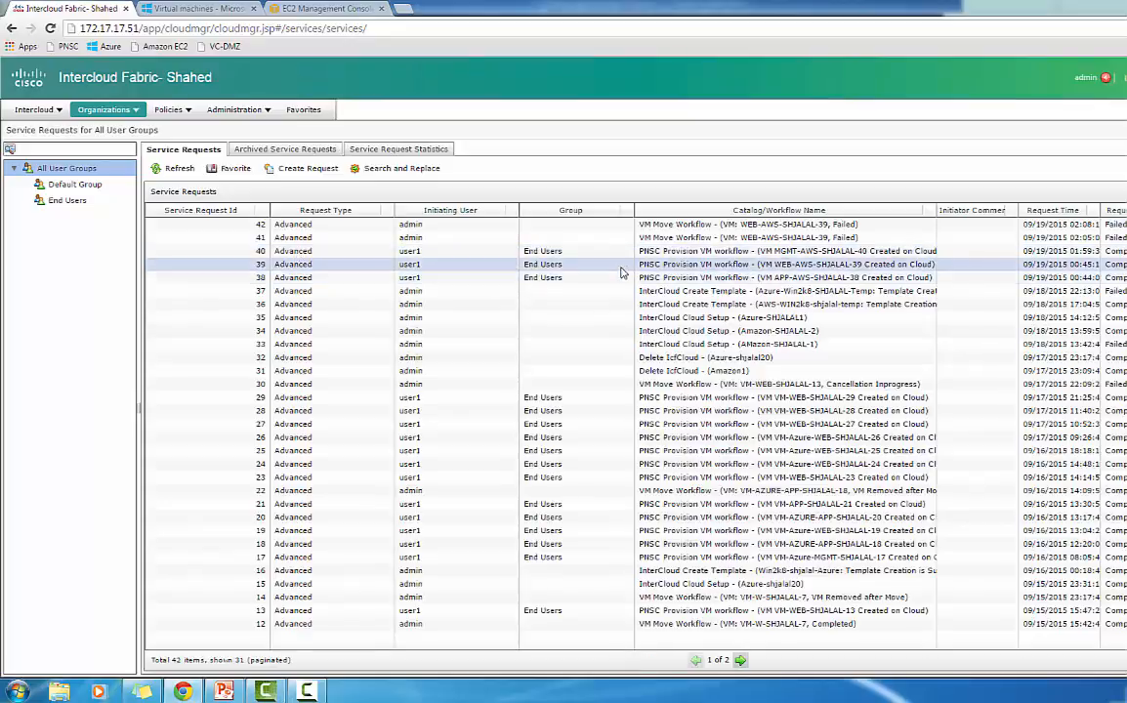
double_click(723, 293)
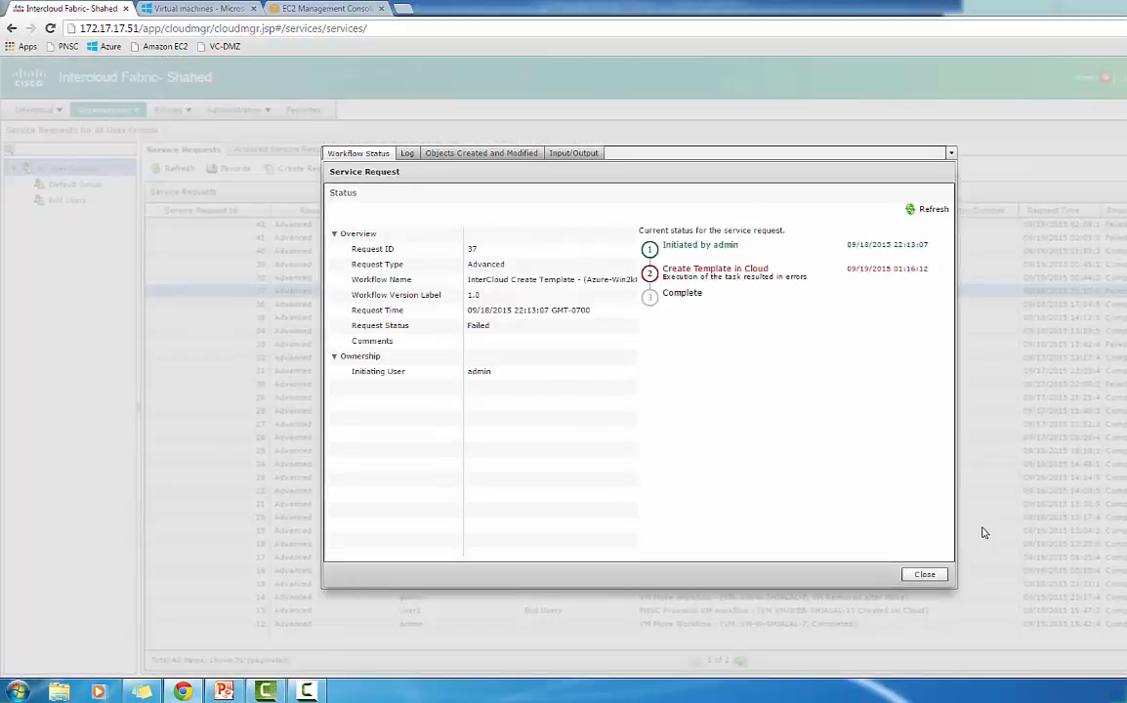
click(924, 576)
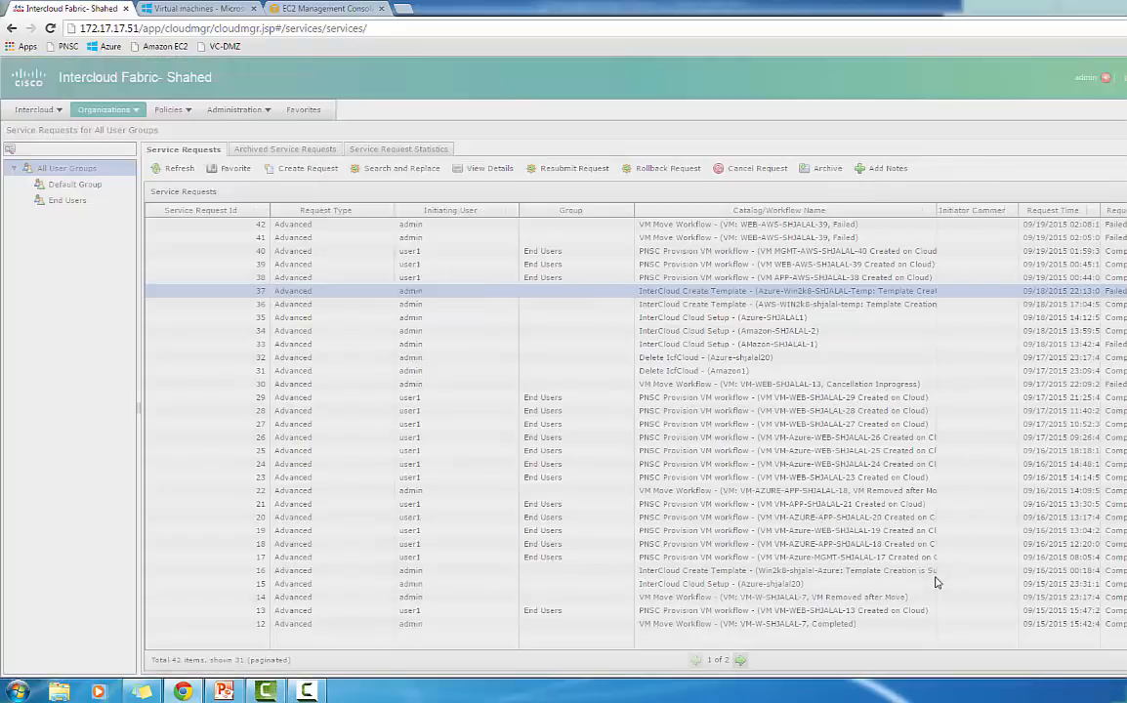
Step: Check the workflow status of the AWS Win2k8 template creation request and open its log
click(791, 308)
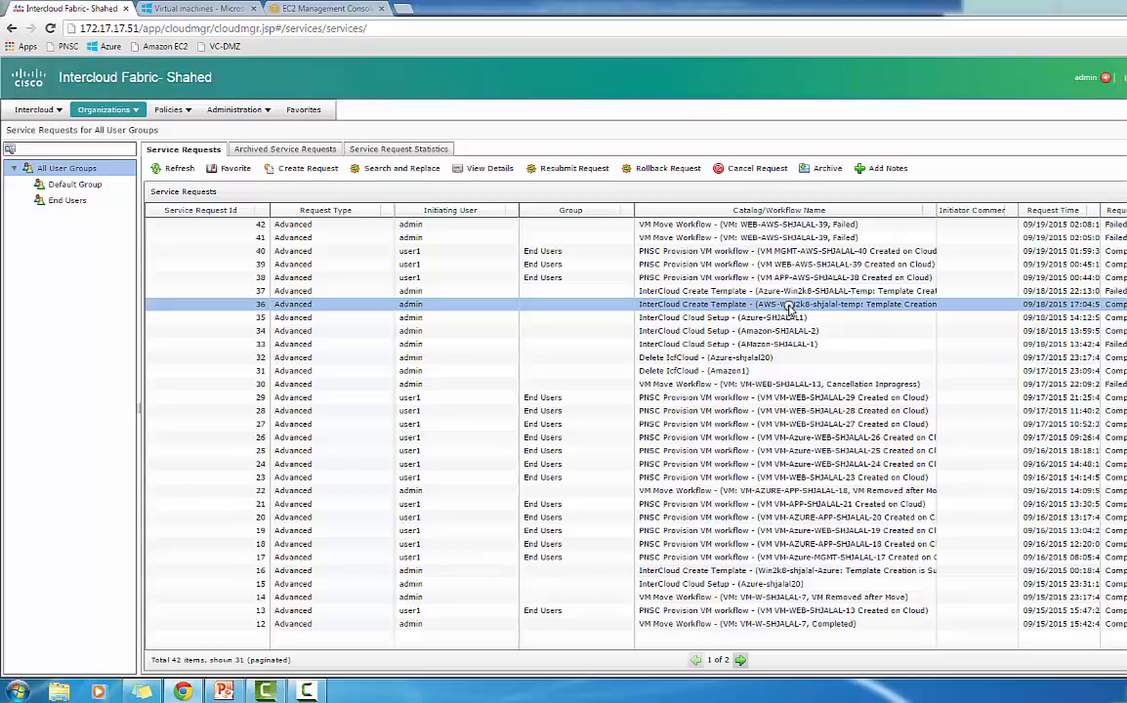
double_click(789, 307)
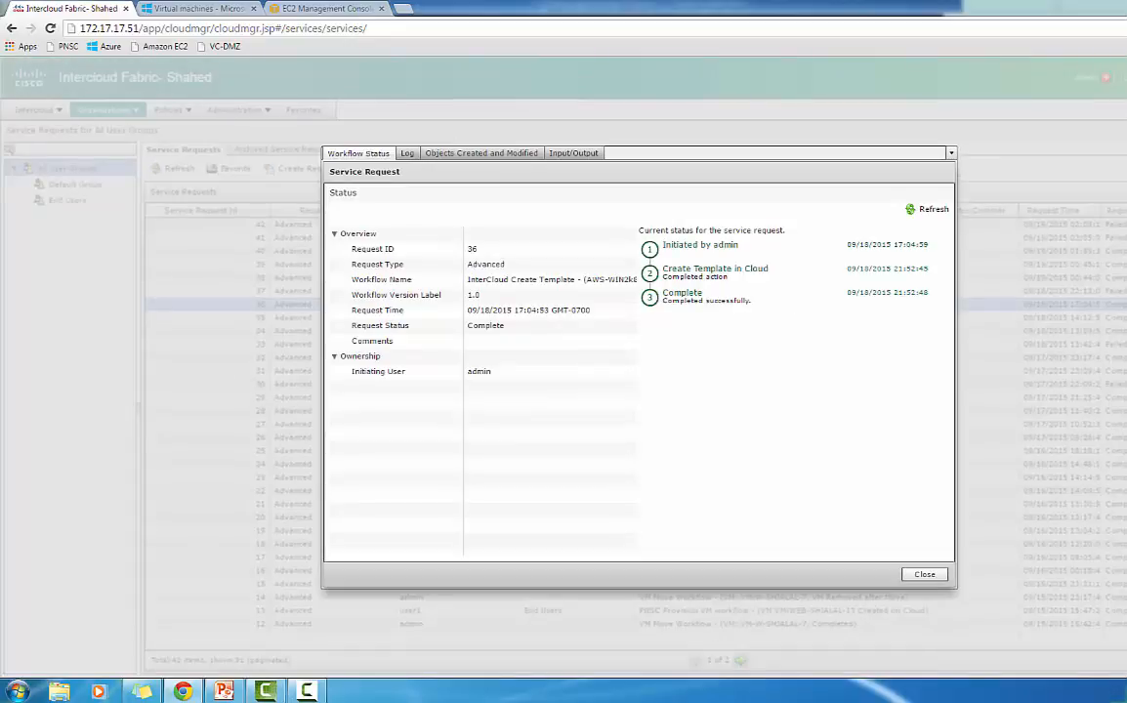
click(407, 153)
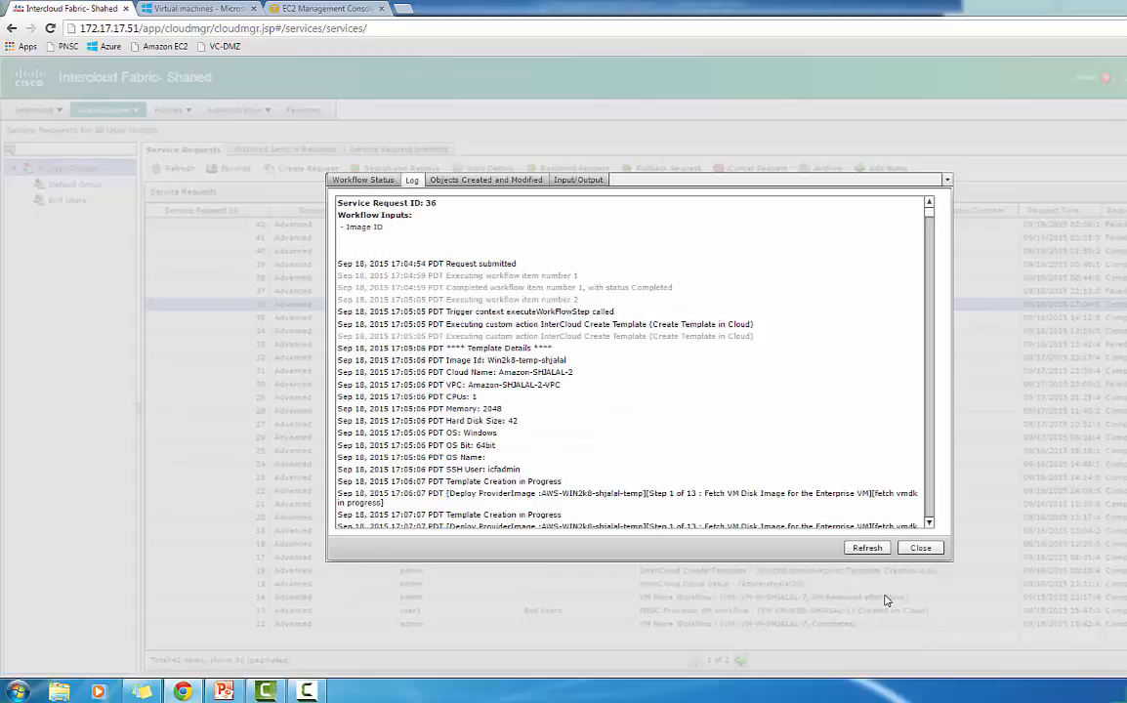
Step: Examine the AWS template log entries covering registration of the uploaded provider image to the cloud
click(873, 549)
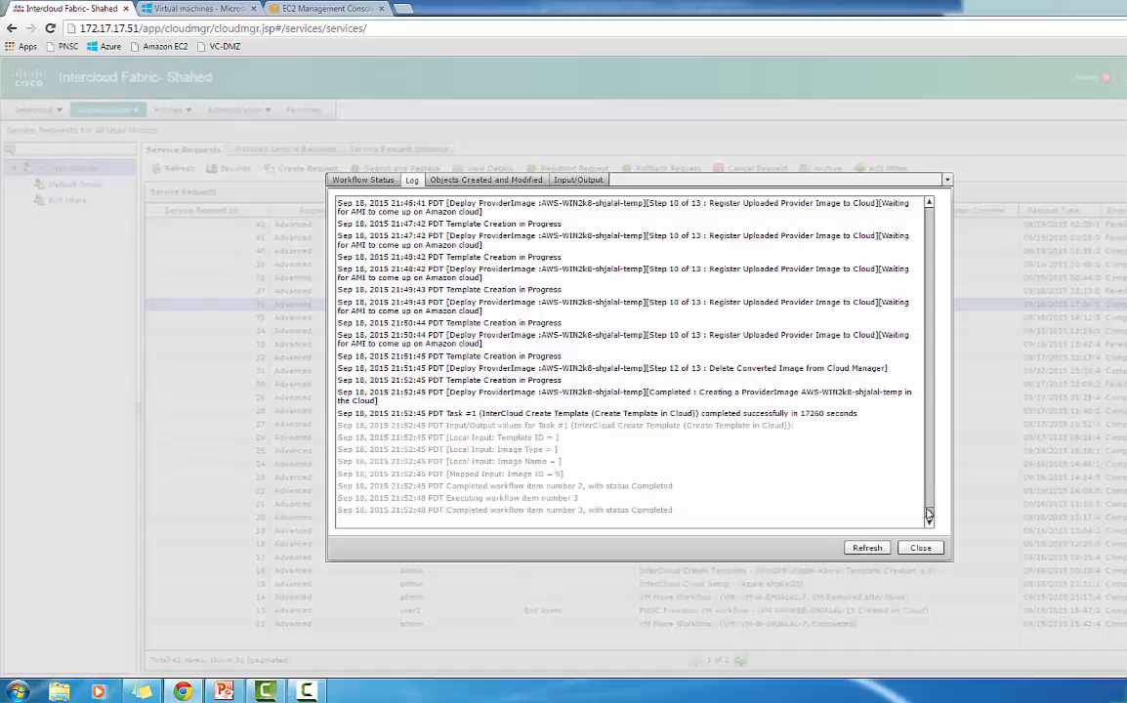
scroll(929, 503, up, 3)
scroll(929, 503, up, 2)
drag(929, 503, 928, 477)
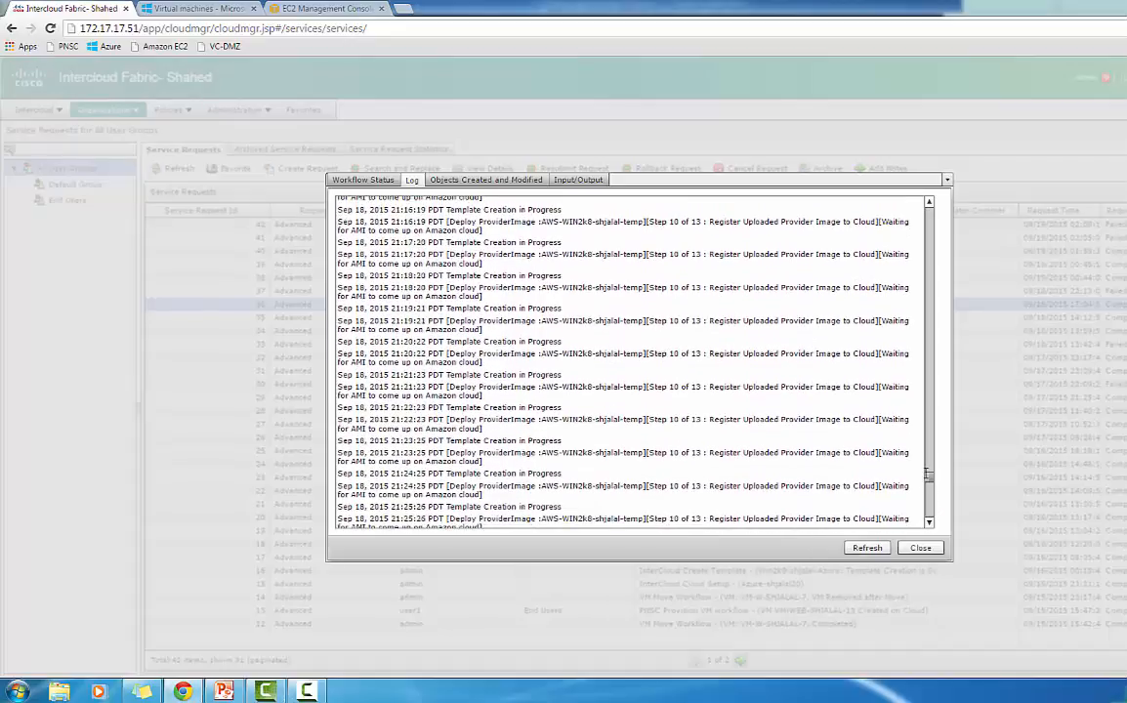
drag(928, 474, 916, 427)
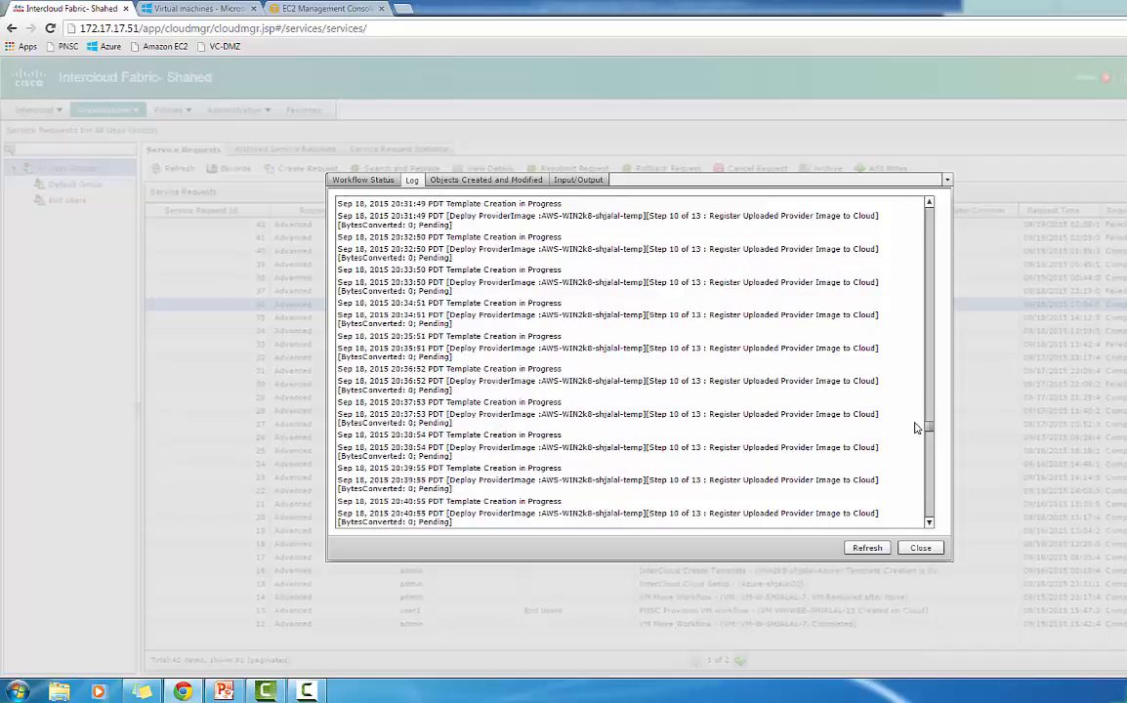
scroll(916, 428, down, 8)
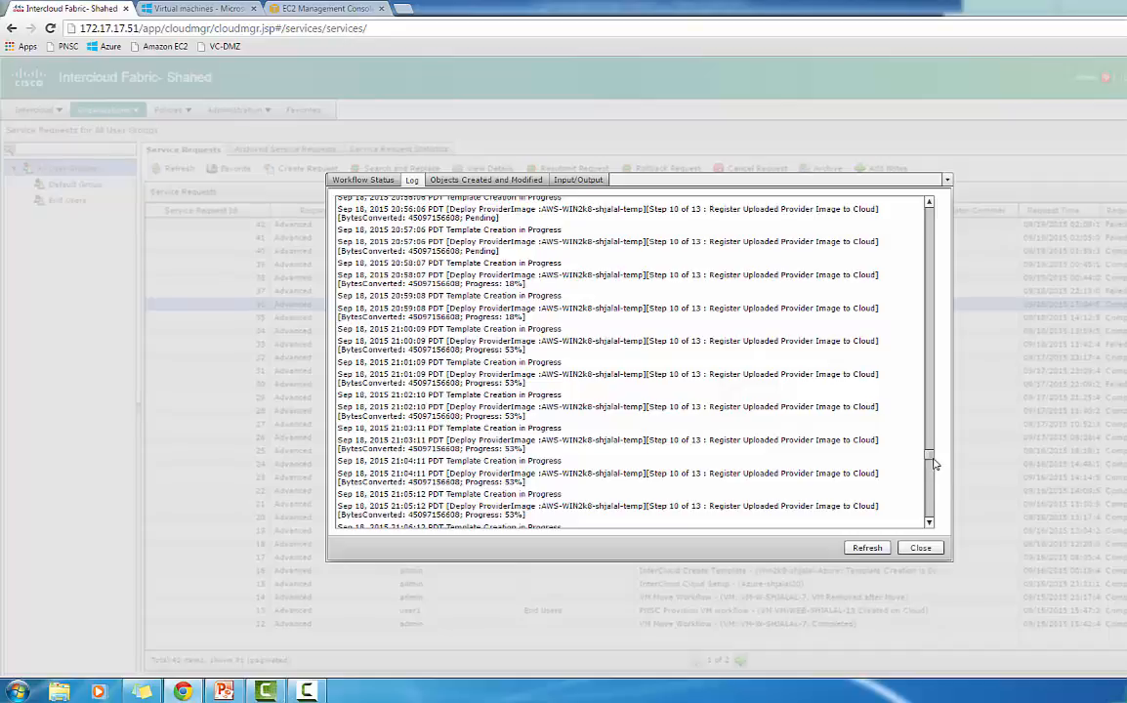
drag(933, 465, 933, 471)
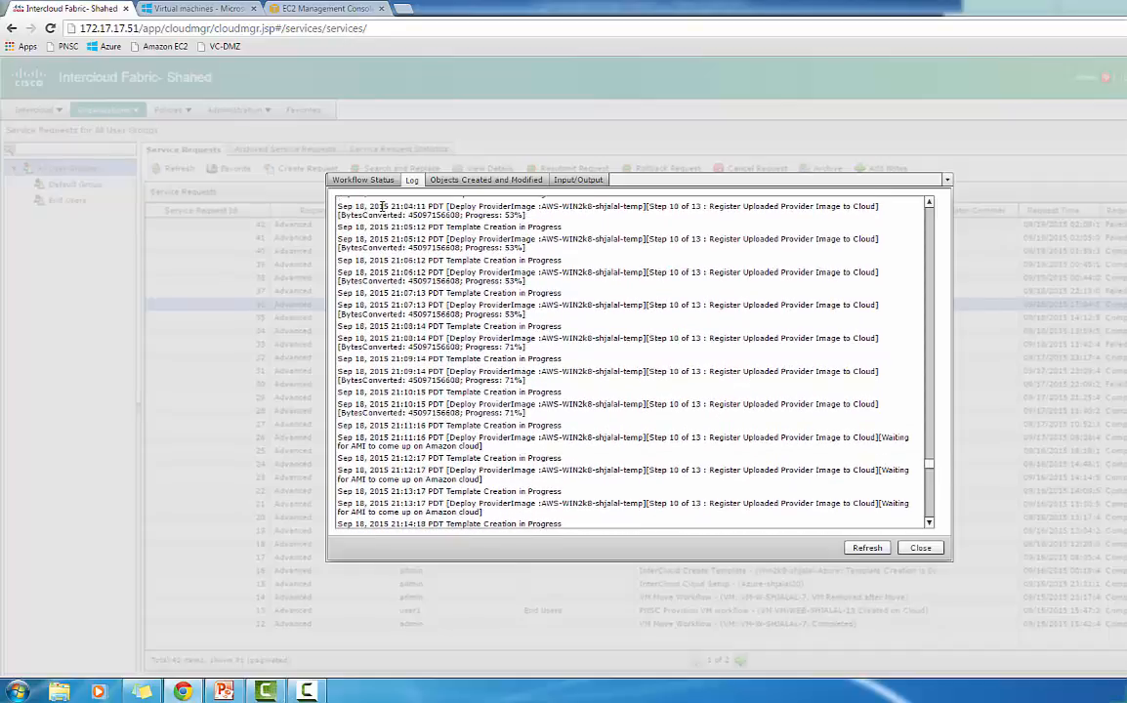
Step: Check the start and completion times in the AWS template request's workflow status and close the request details
click(347, 182)
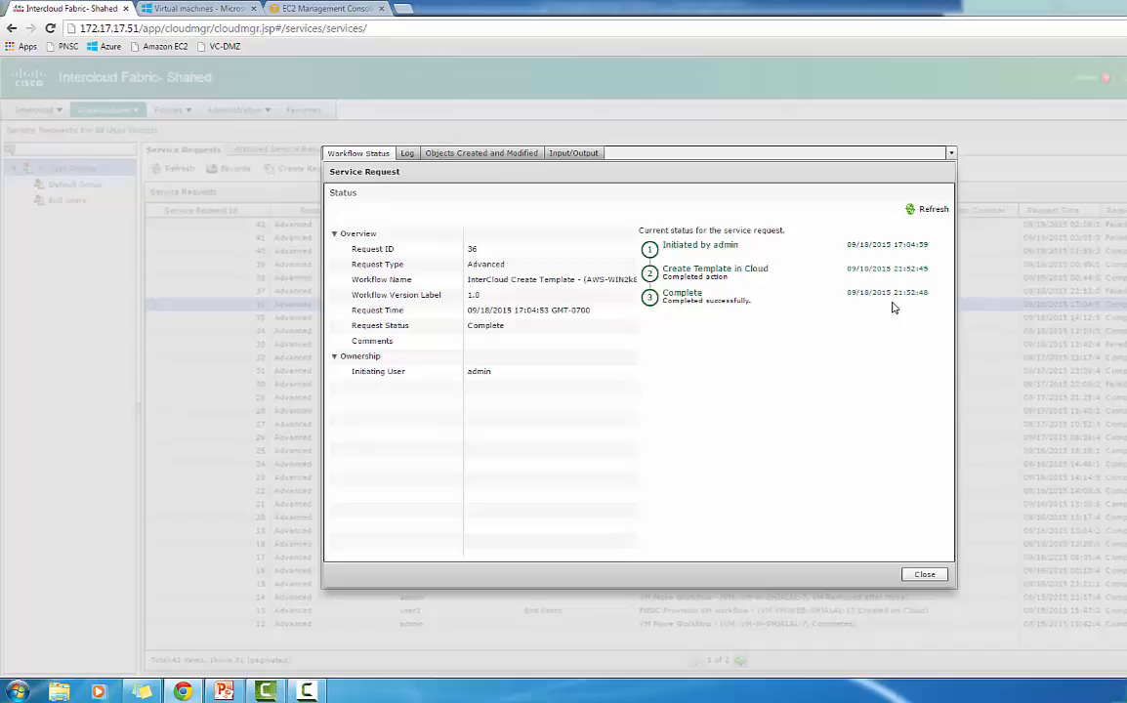
click(925, 577)
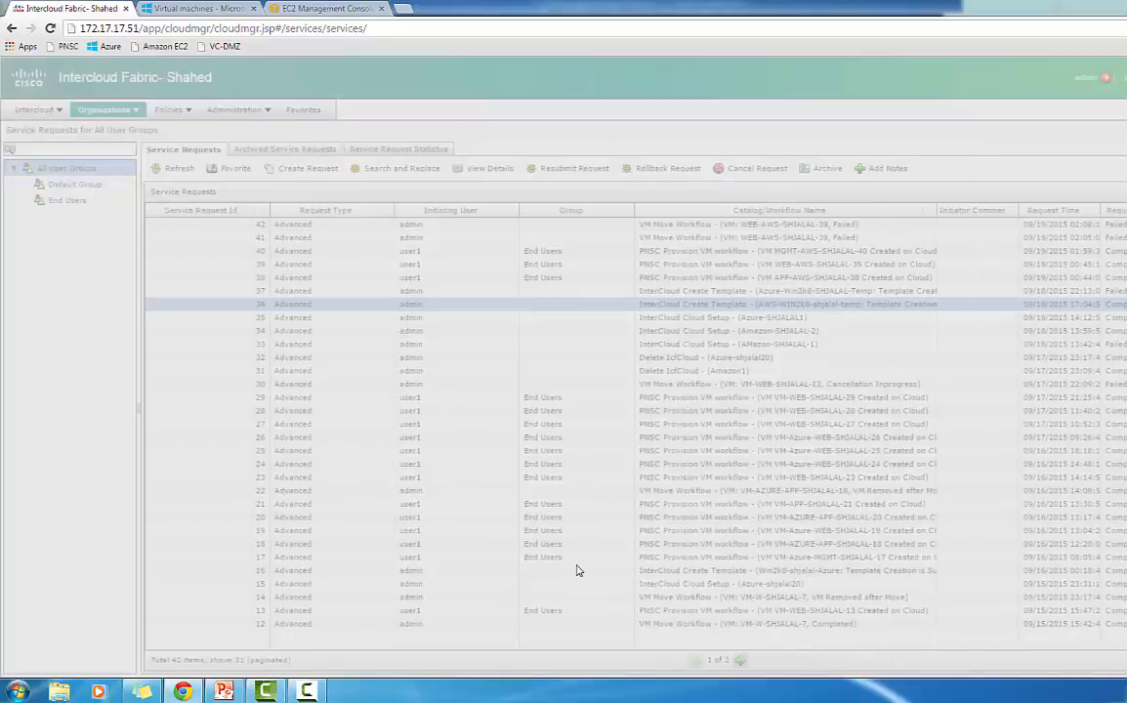
mouse_move(318, 691)
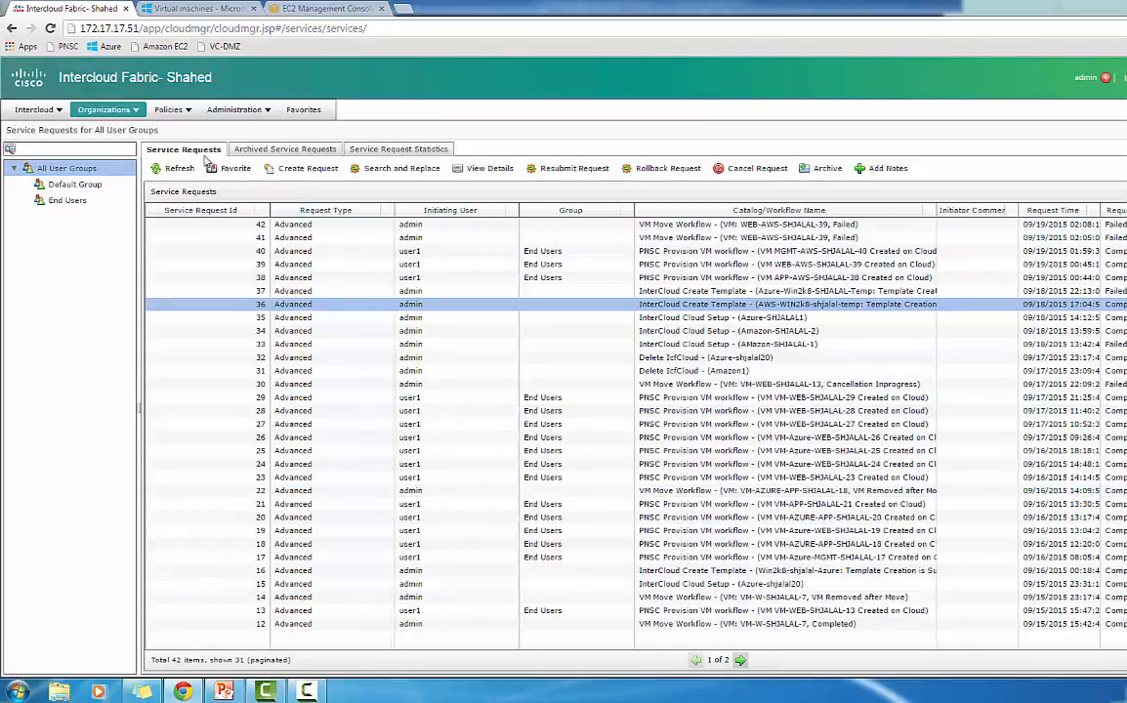
Step: Open the Icf Templates list under Compute for all clouds and widen the Name column to read the AWS Win2k8 template's full name
click(49, 108)
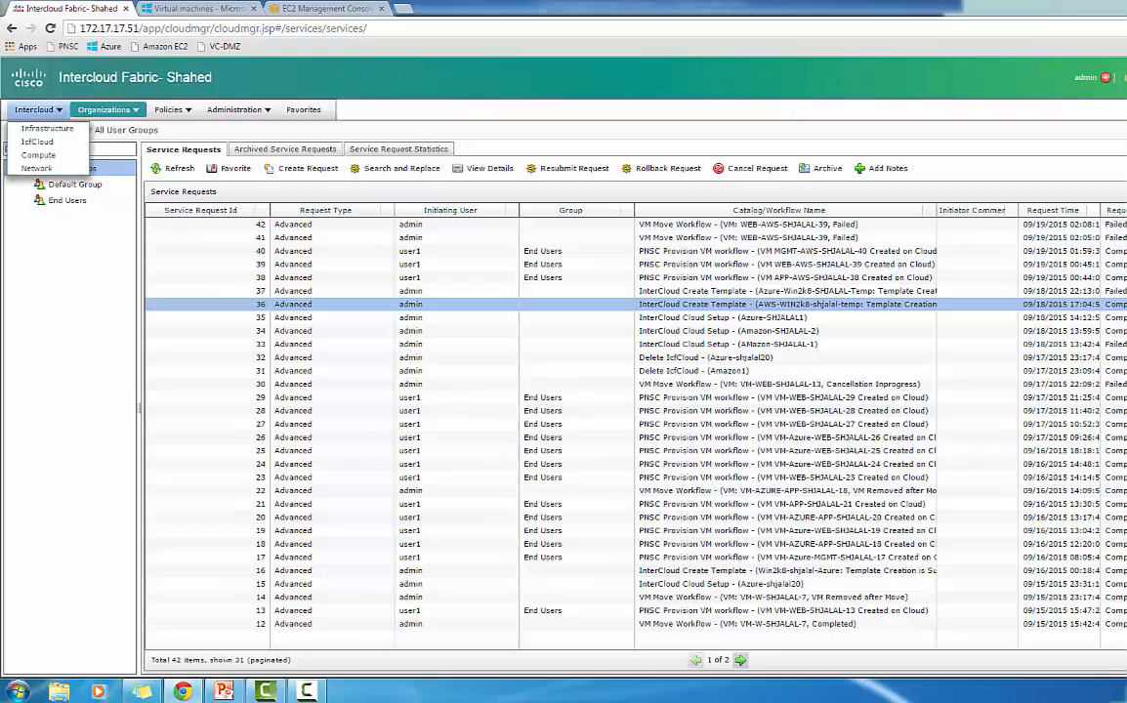
click(52, 157)
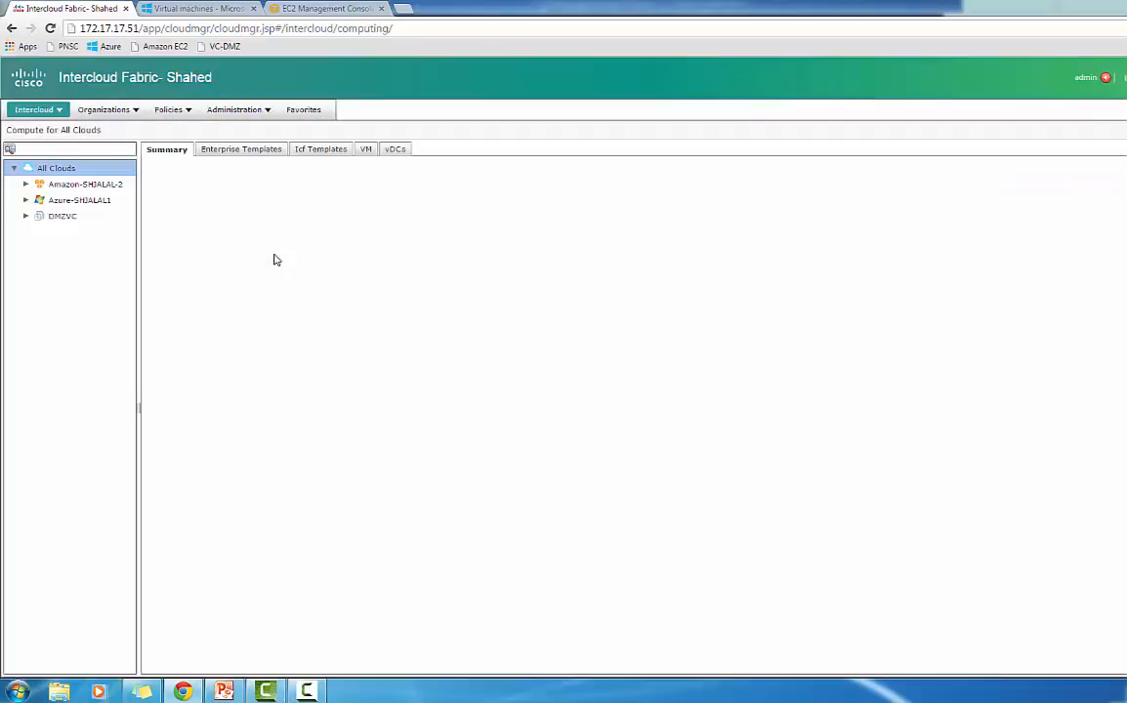
click(304, 153)
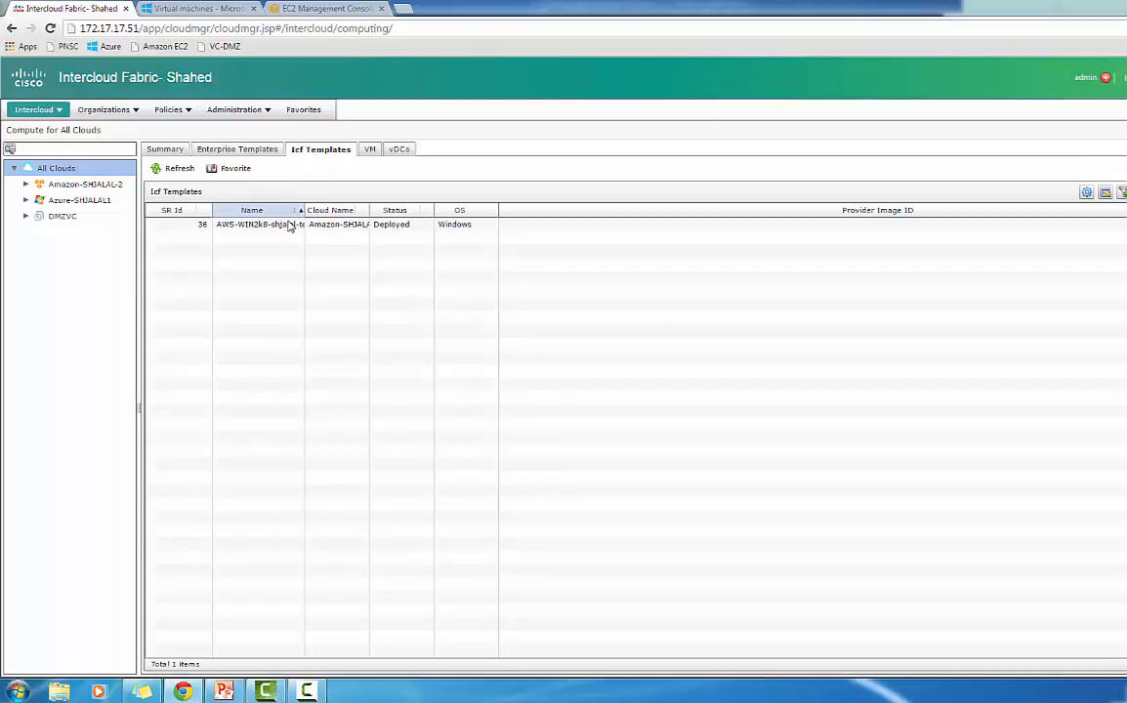
click(290, 226)
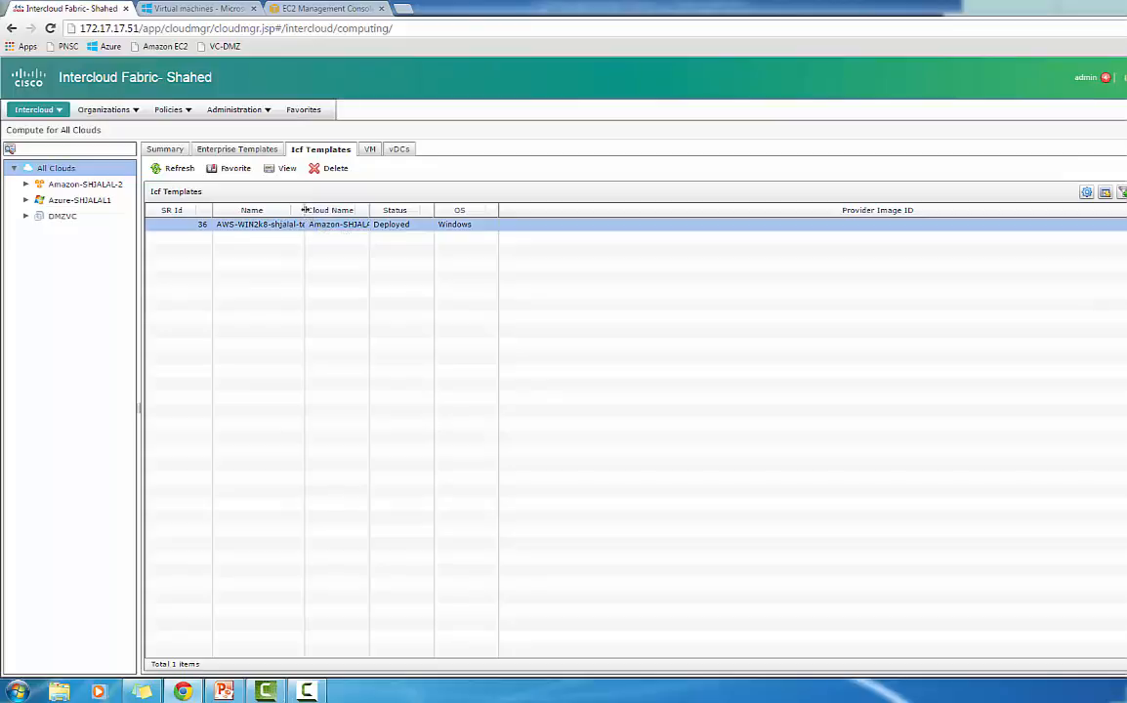
drag(306, 211, 330, 223)
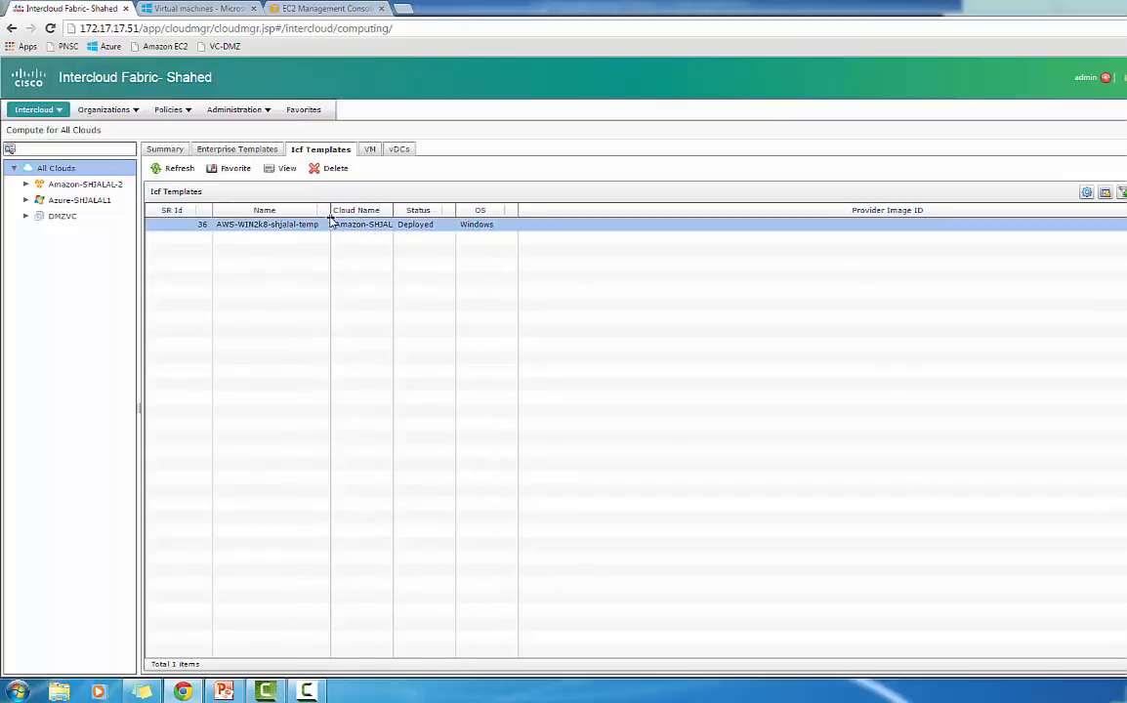
Step: Go to the IcfCloud page of Intercloud
click(57, 113)
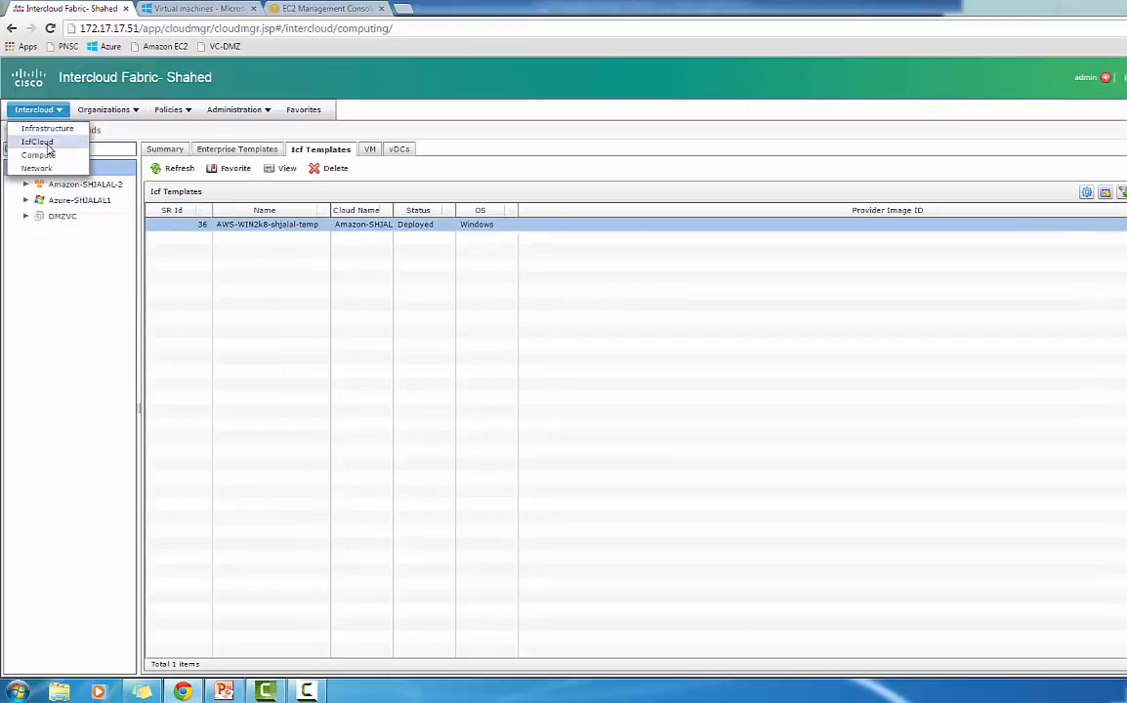
Step: Try to create a cloud template from the Win2k8-temp-shjalal enterprise template, naming it AZURE-WIN2K8-SHJALAL-TEMP
click(217, 152)
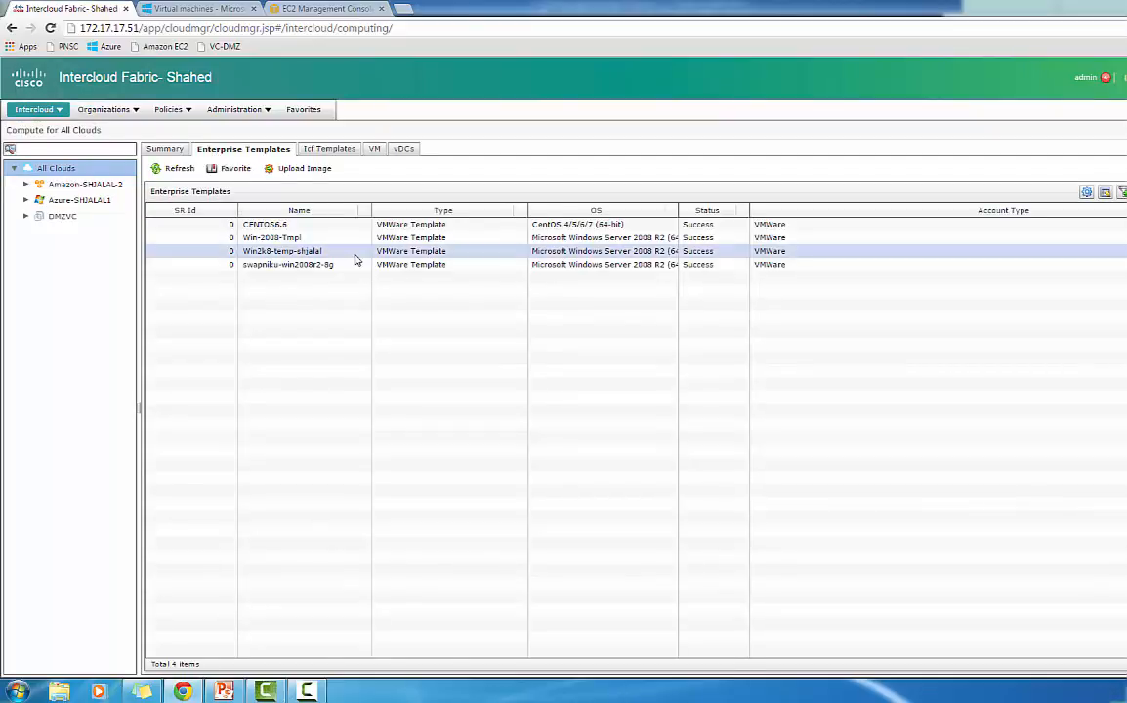
click(357, 257)
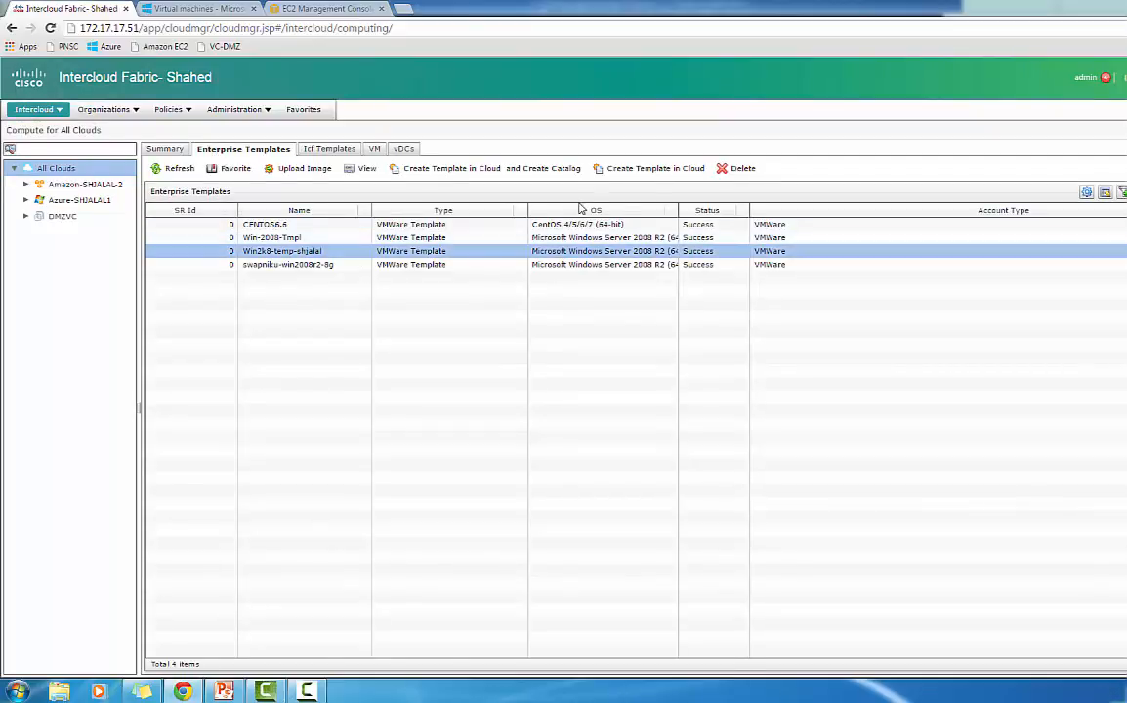
click(630, 170)
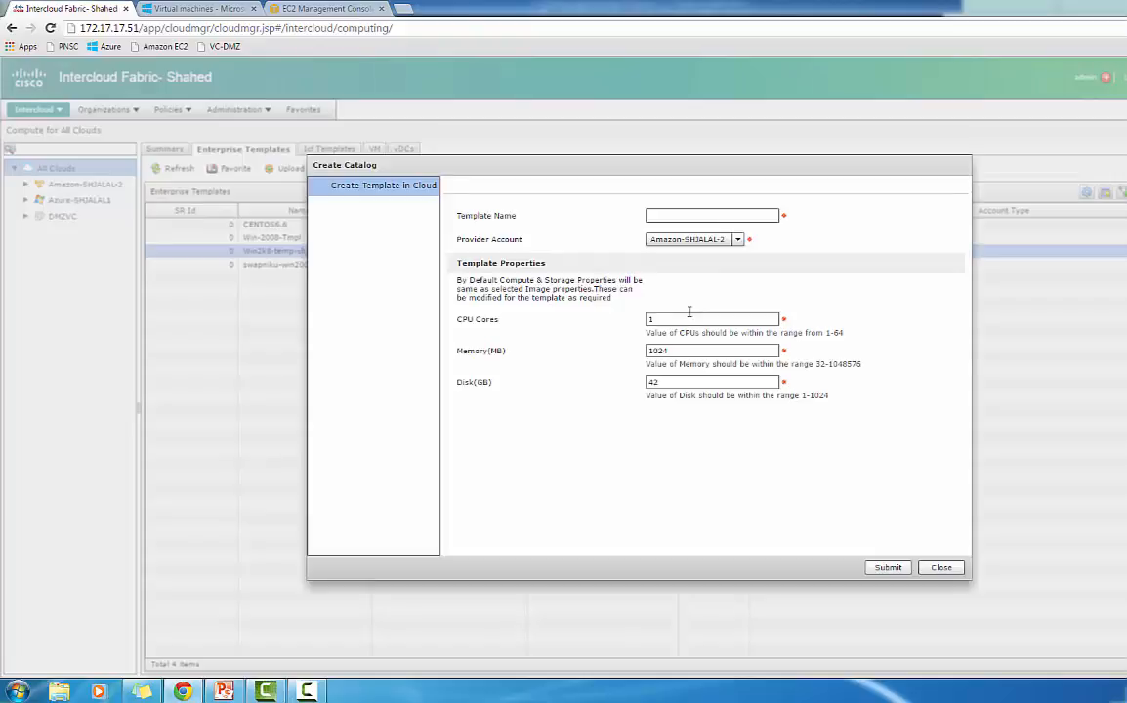
click(725, 217)
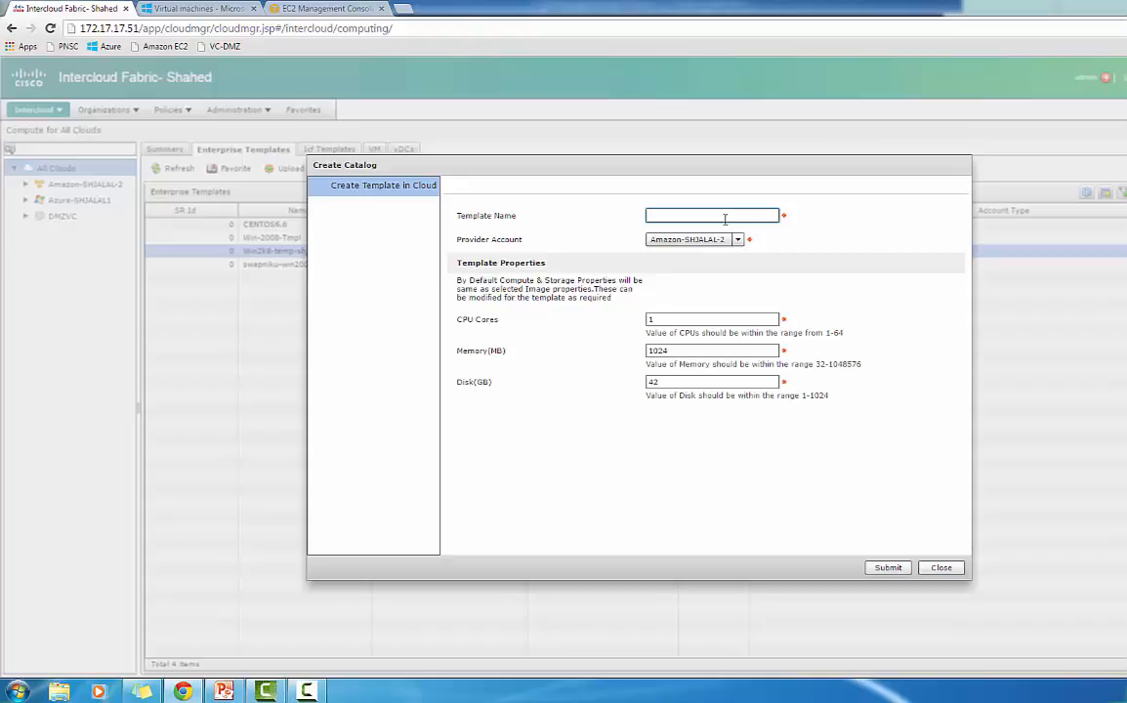
text(AZURE-WIN2K8-SHJALAL-TE)
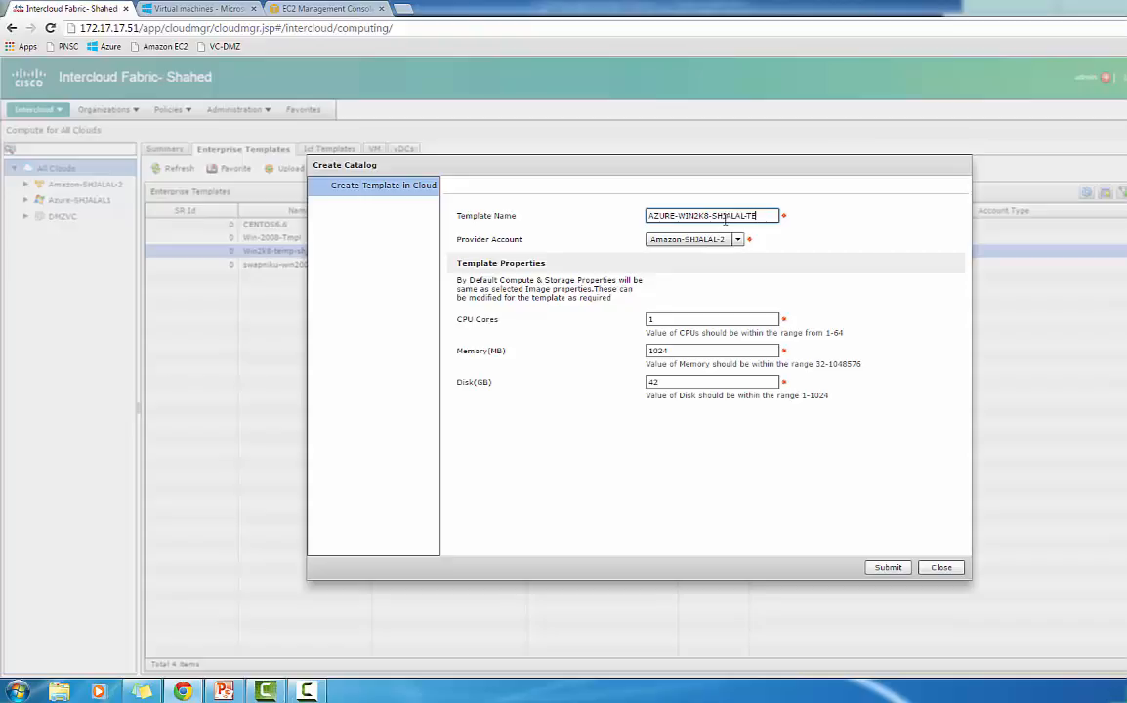
text(MP)
Step: Try to submit the cloud template with provider account Azure-SHJALAL1 and 2048 MB of memory, and close the form
drag(668, 351, 650, 350)
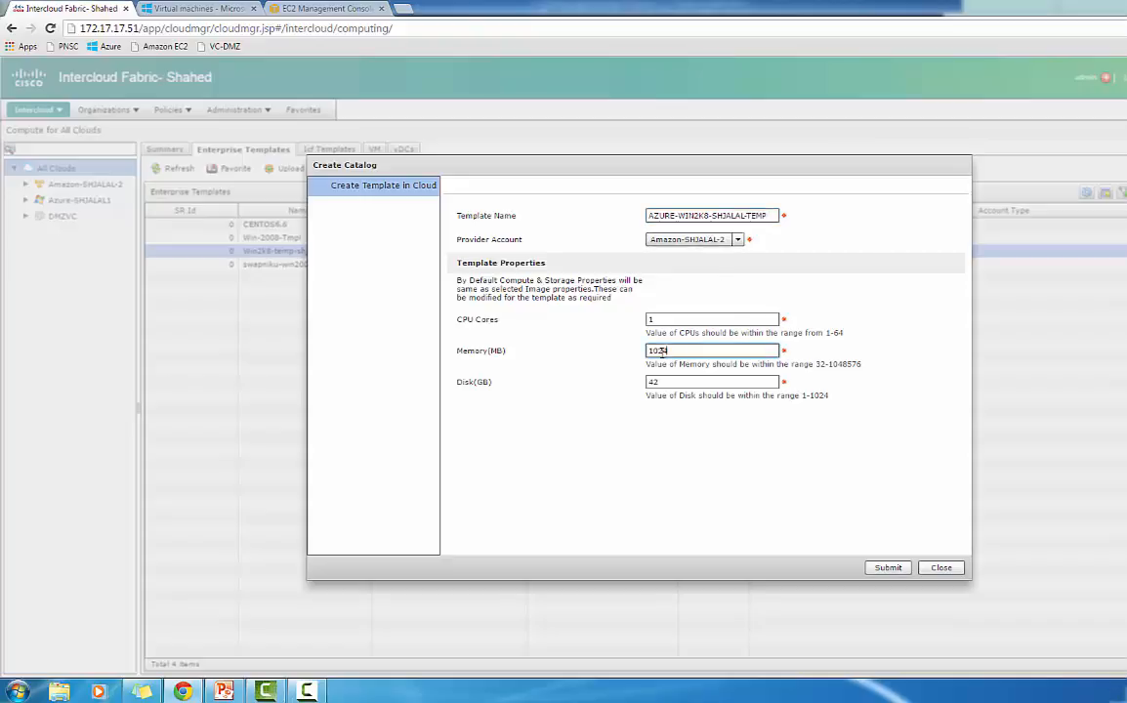
click(726, 241)
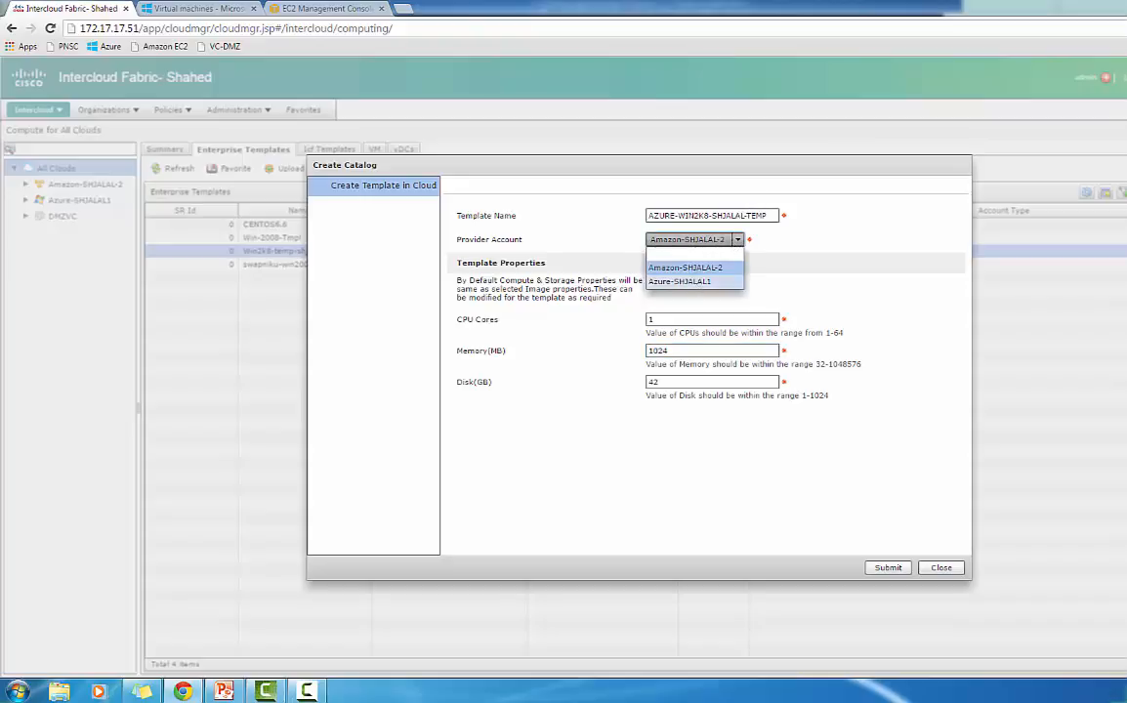
click(695, 281)
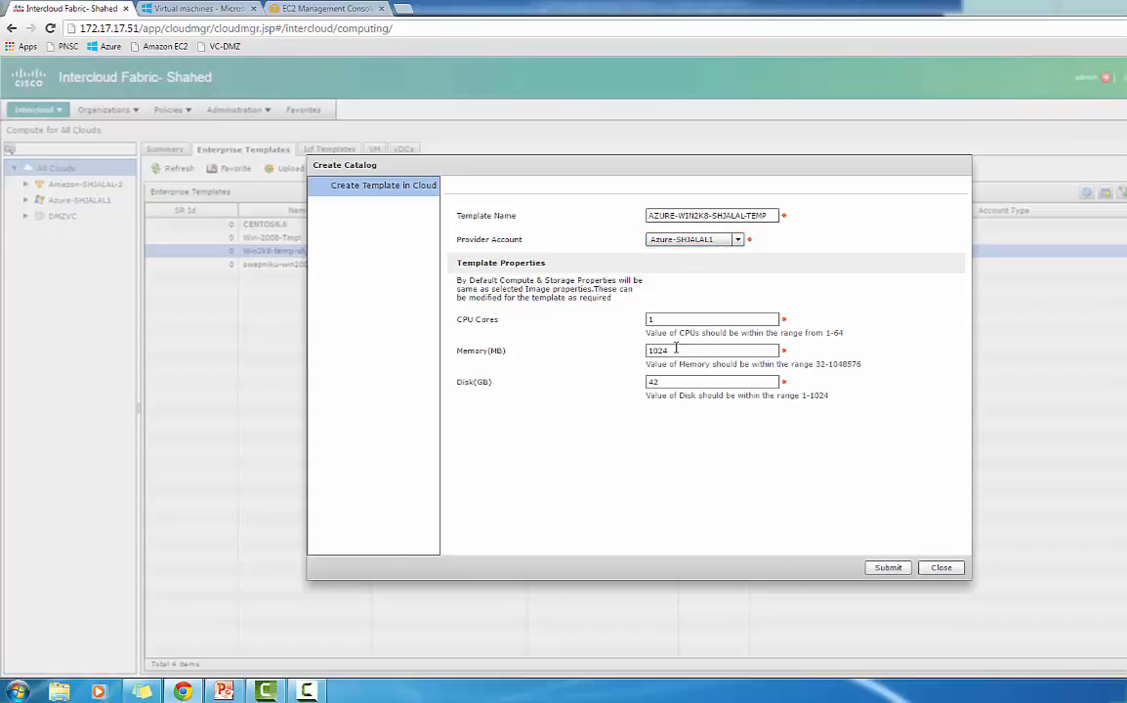
drag(675, 351, 631, 343)
text(2048)
click(888, 567)
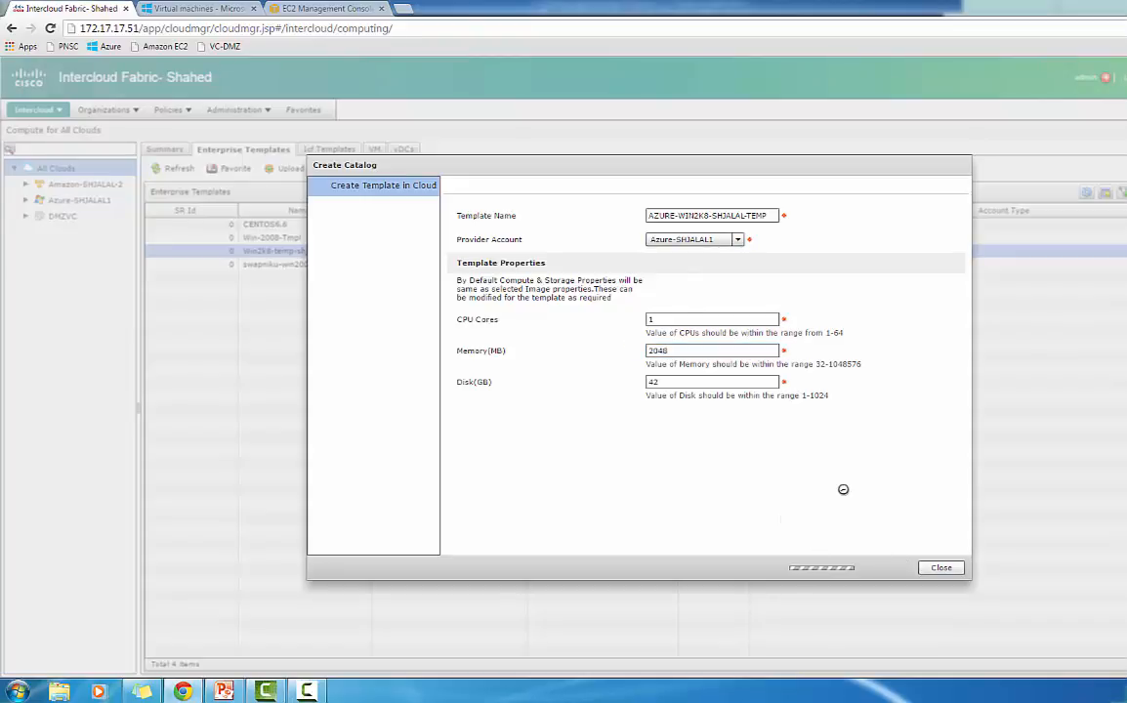
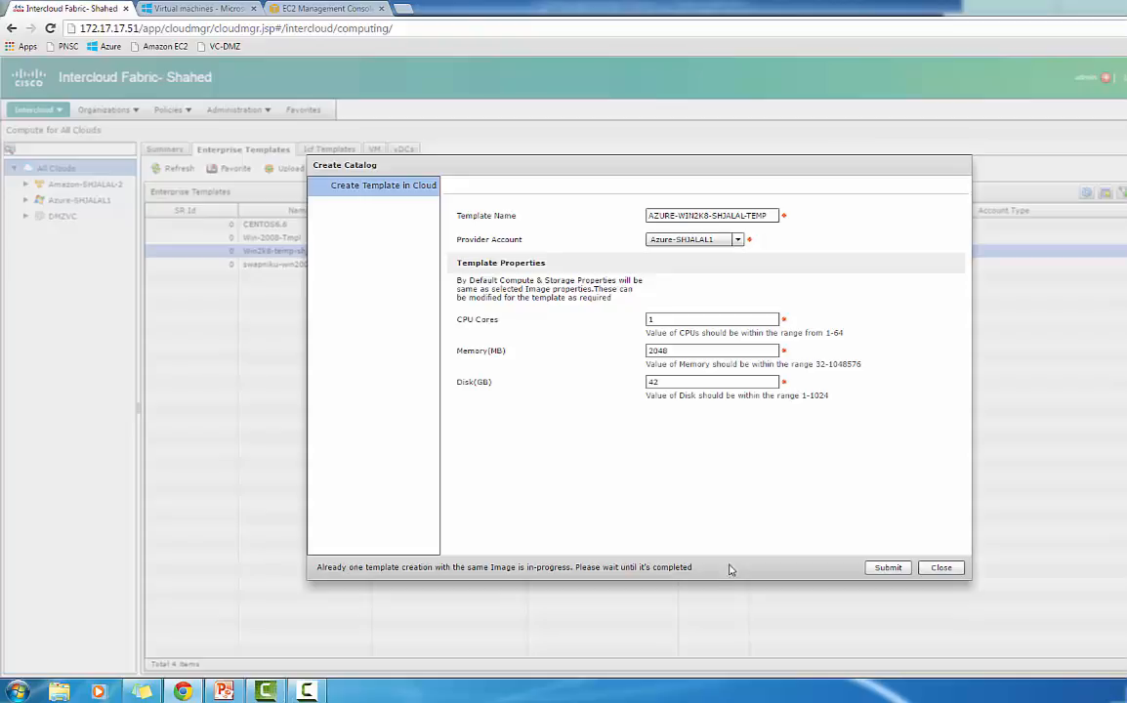
click(940, 567)
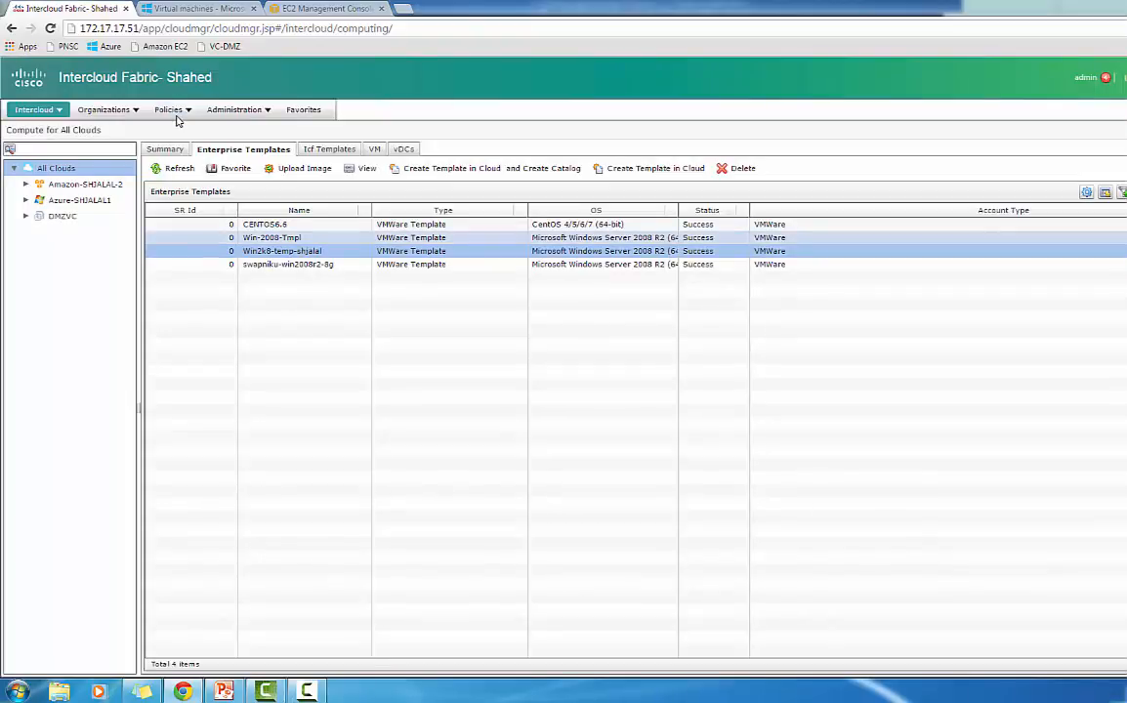
Step: Start a new catalog item under the policies' catalogs with the catalog type Intercloud Fabric
click(174, 112)
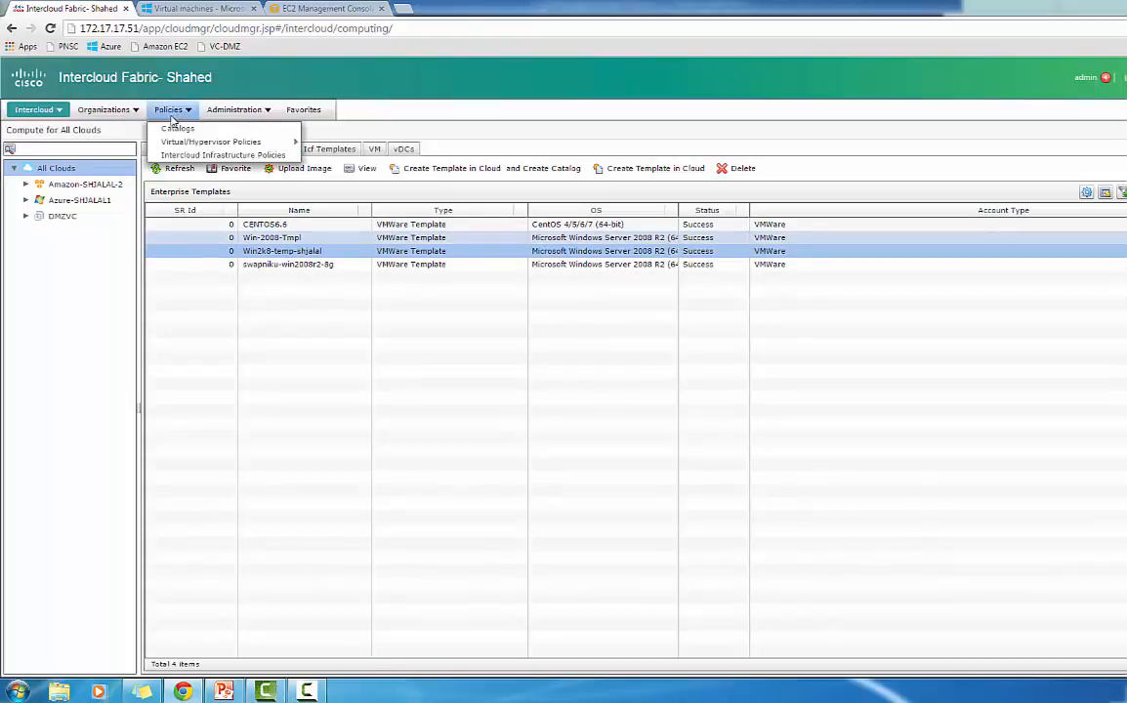
mouse_move(138, 117)
click(184, 131)
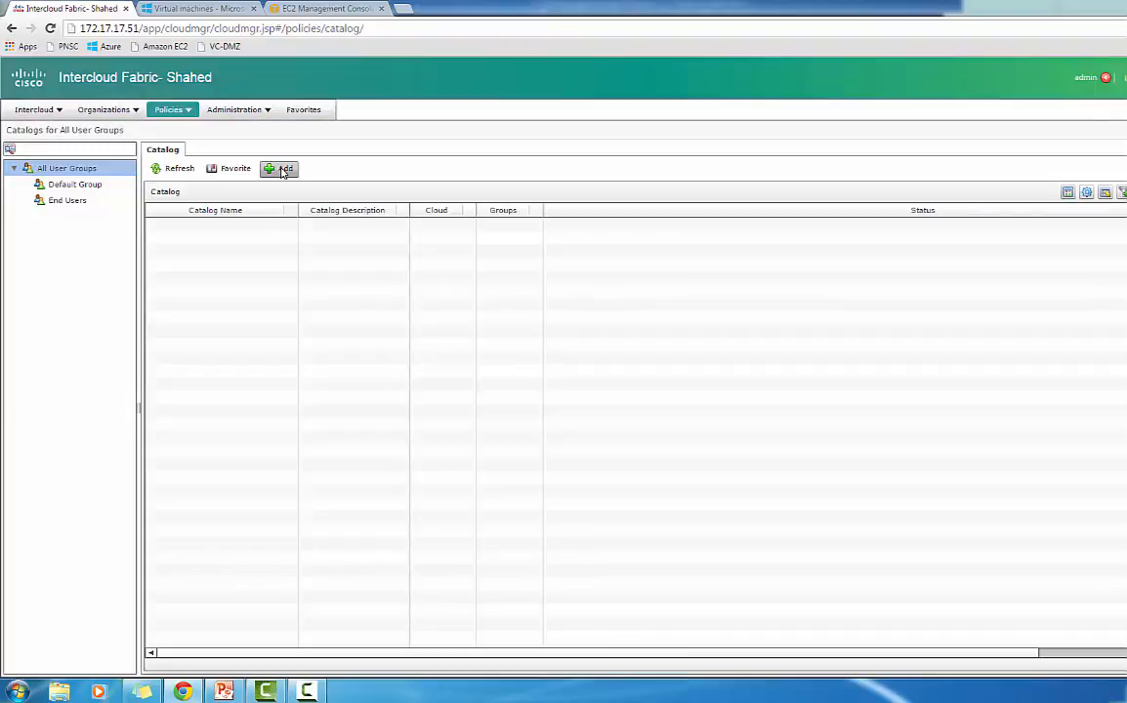
click(282, 171)
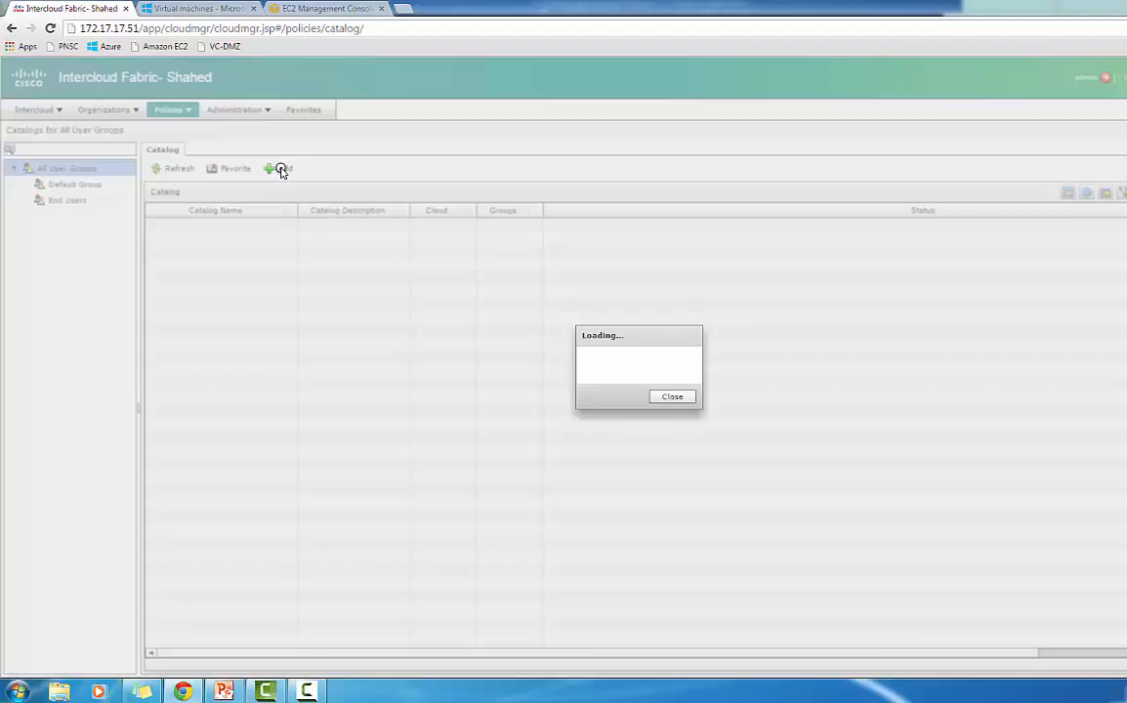
click(644, 364)
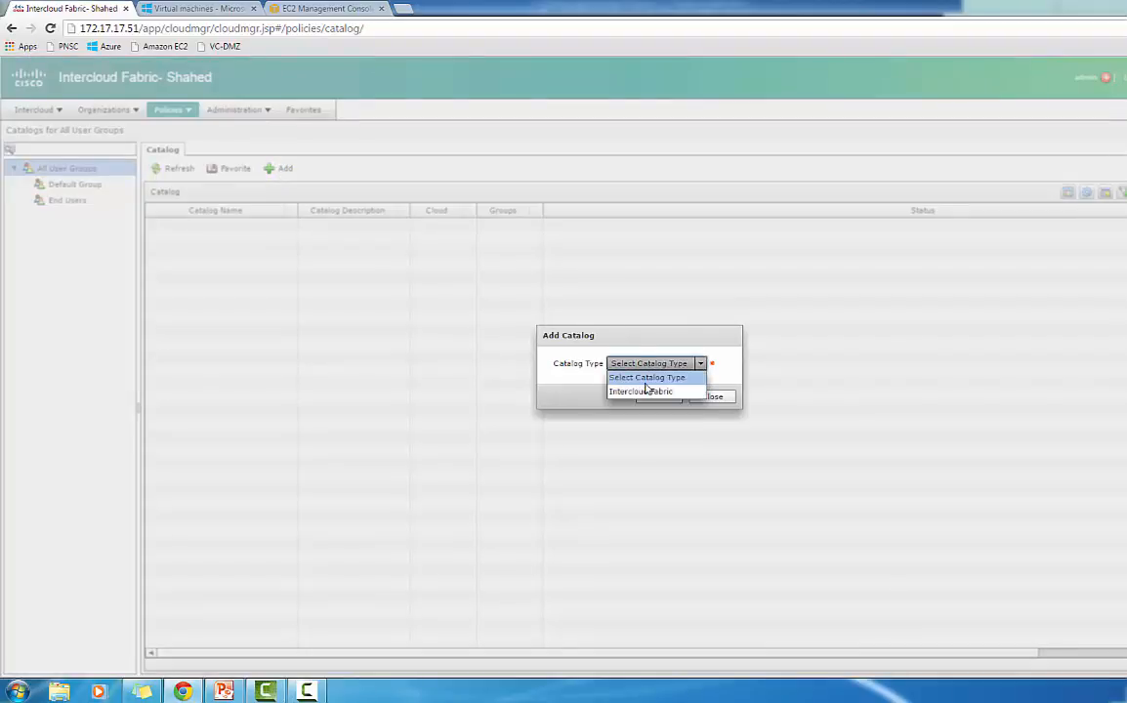
click(647, 392)
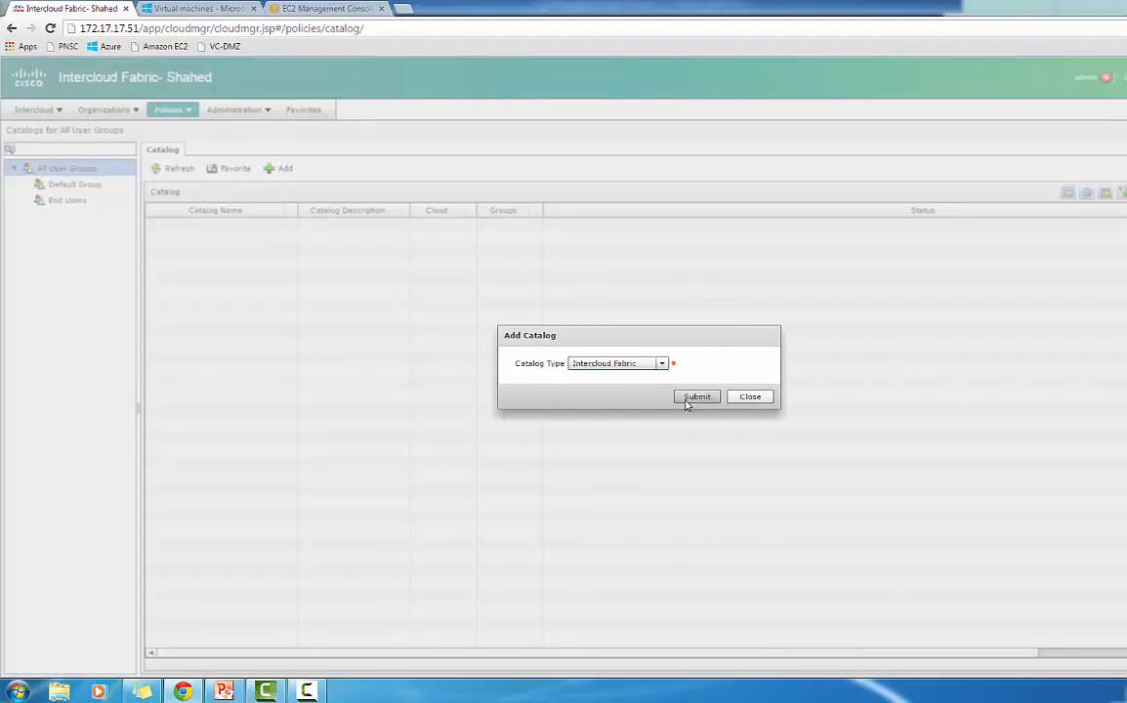
click(686, 399)
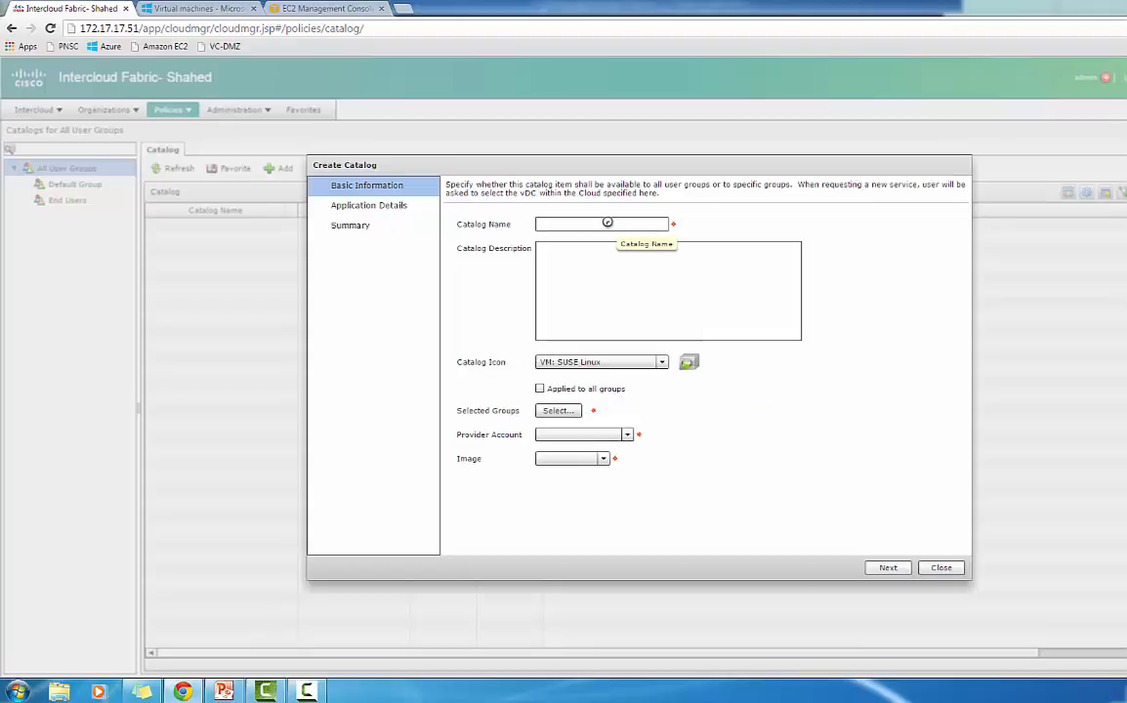
Step: Name the catalog AWS WEB VM and choose the VM: Windows Image 1 icon for it
click(640, 224)
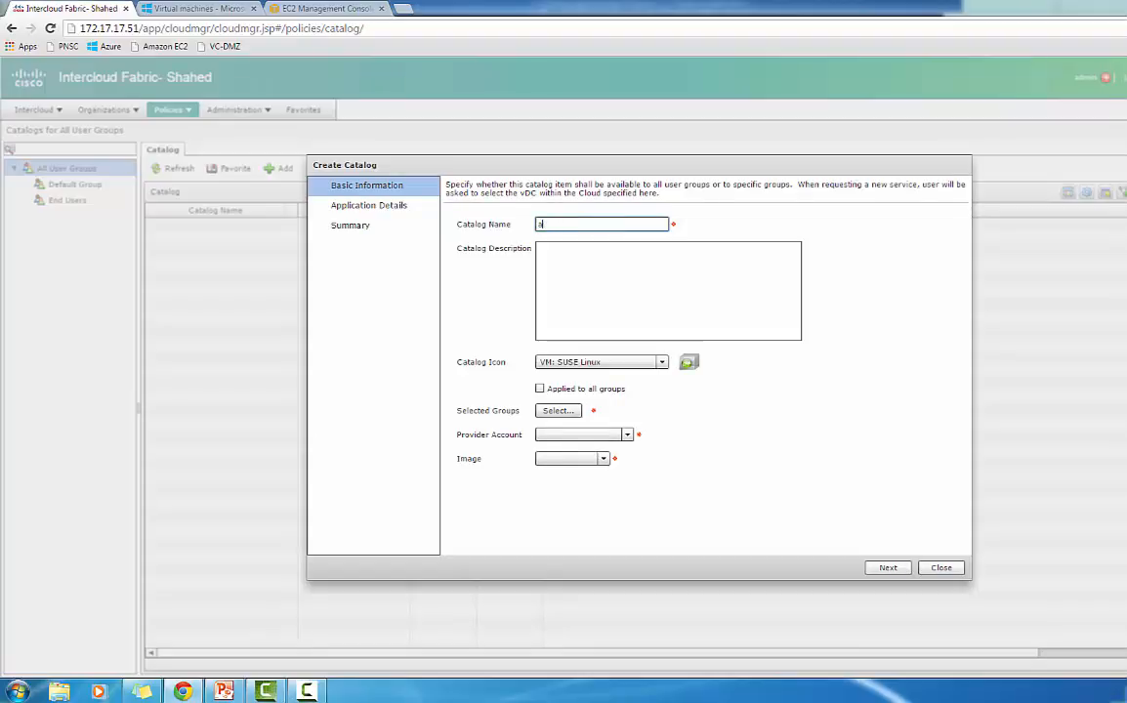
text(AWS WEB VM)
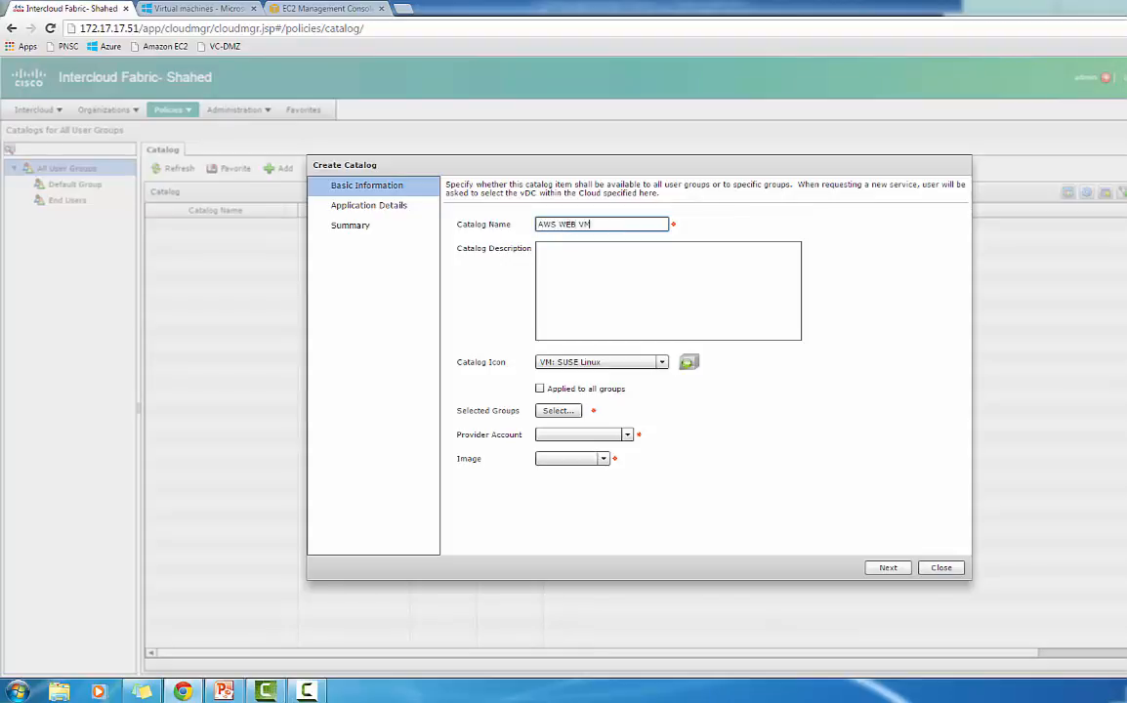
click(621, 361)
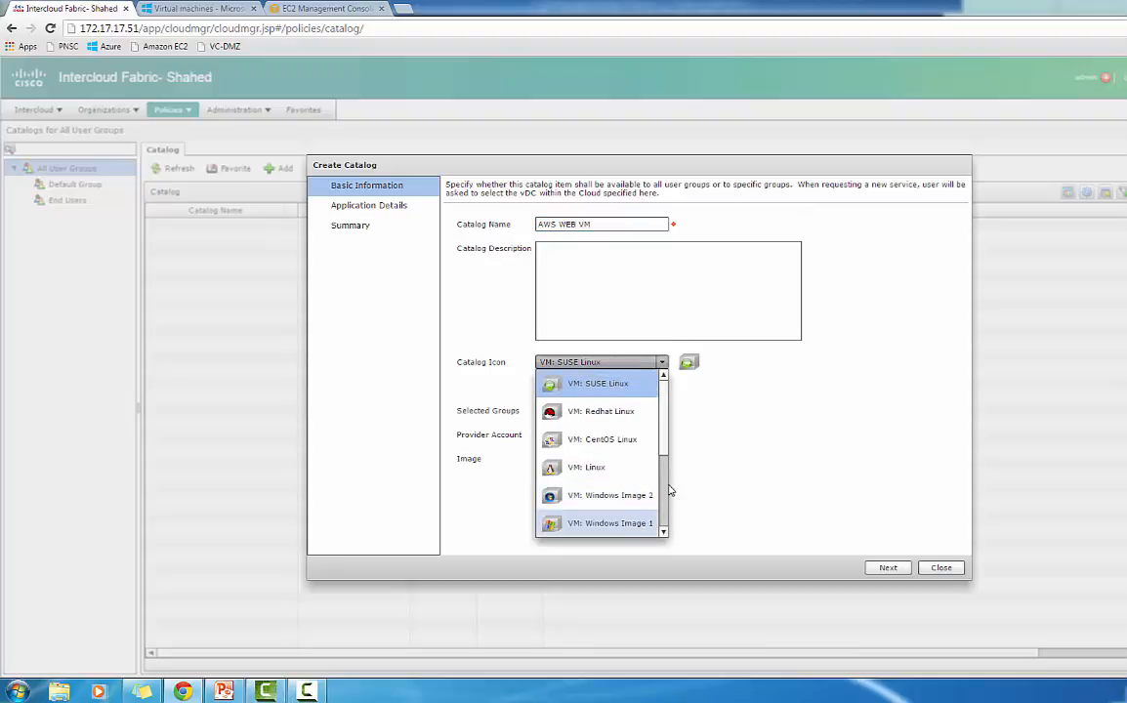
scroll(664, 470, down, 1)
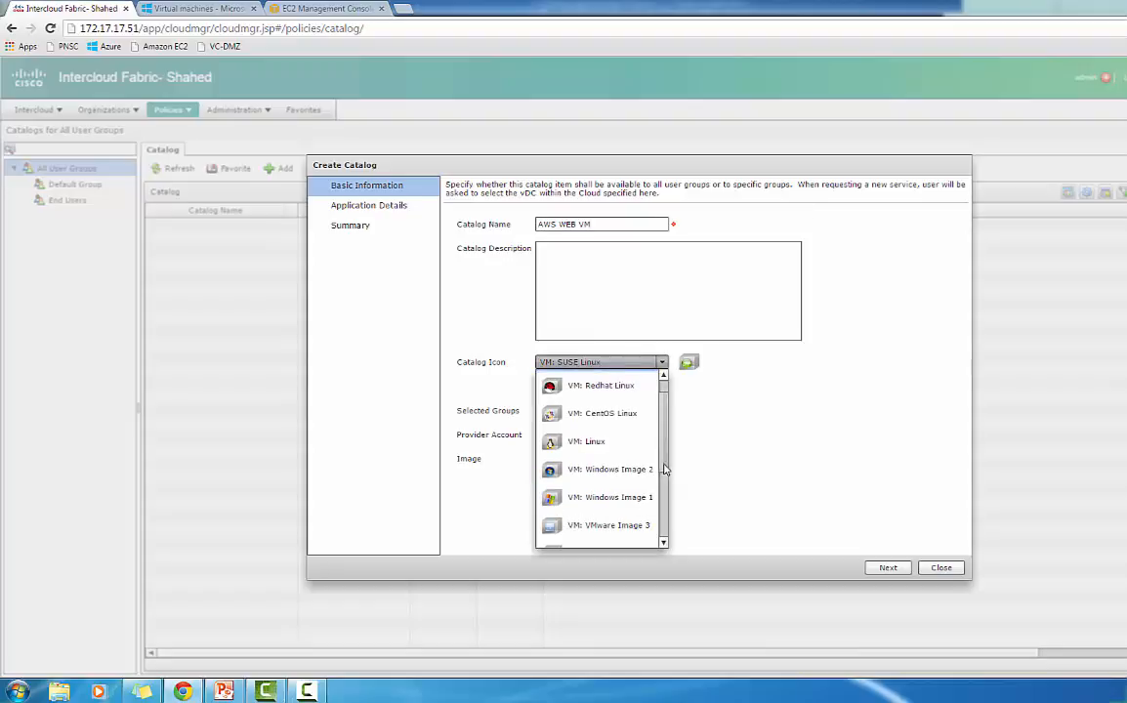
click(636, 500)
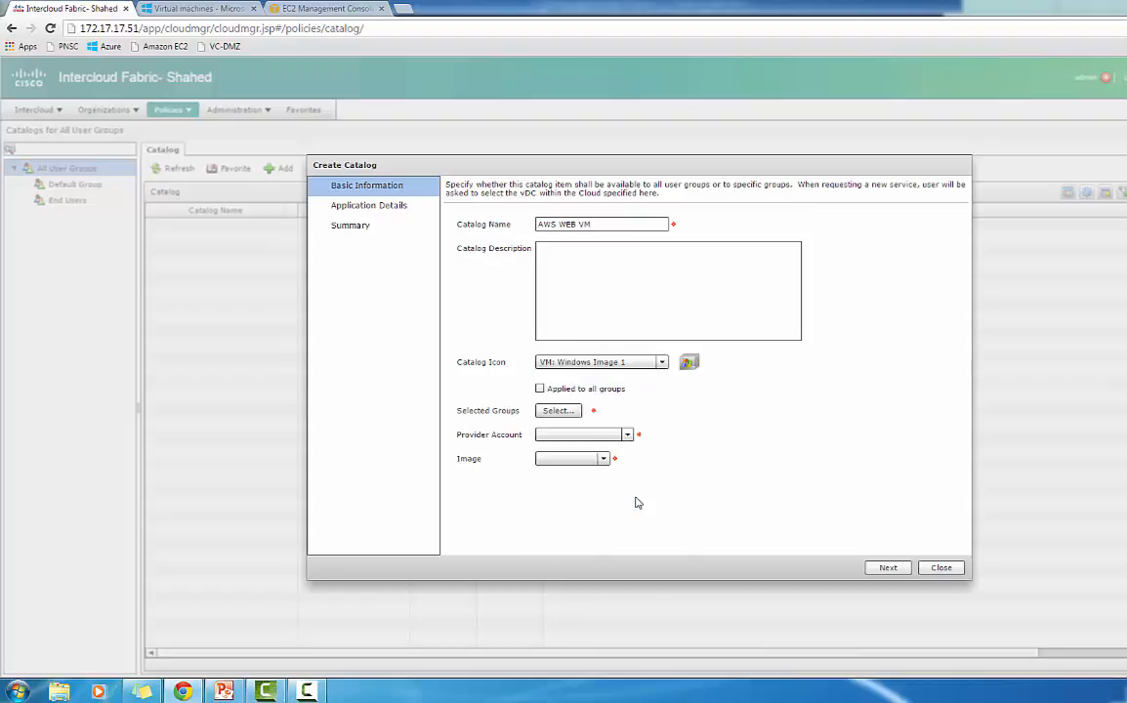
Step: Make the catalog item available to the End Users group only
click(559, 412)
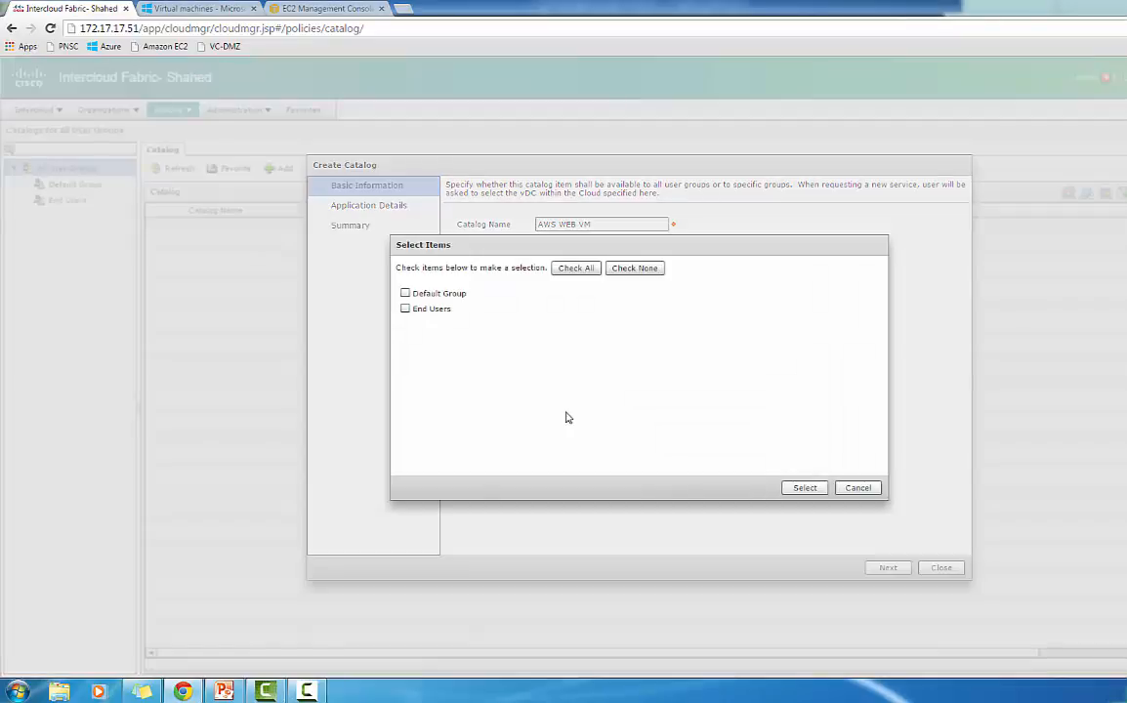
click(406, 309)
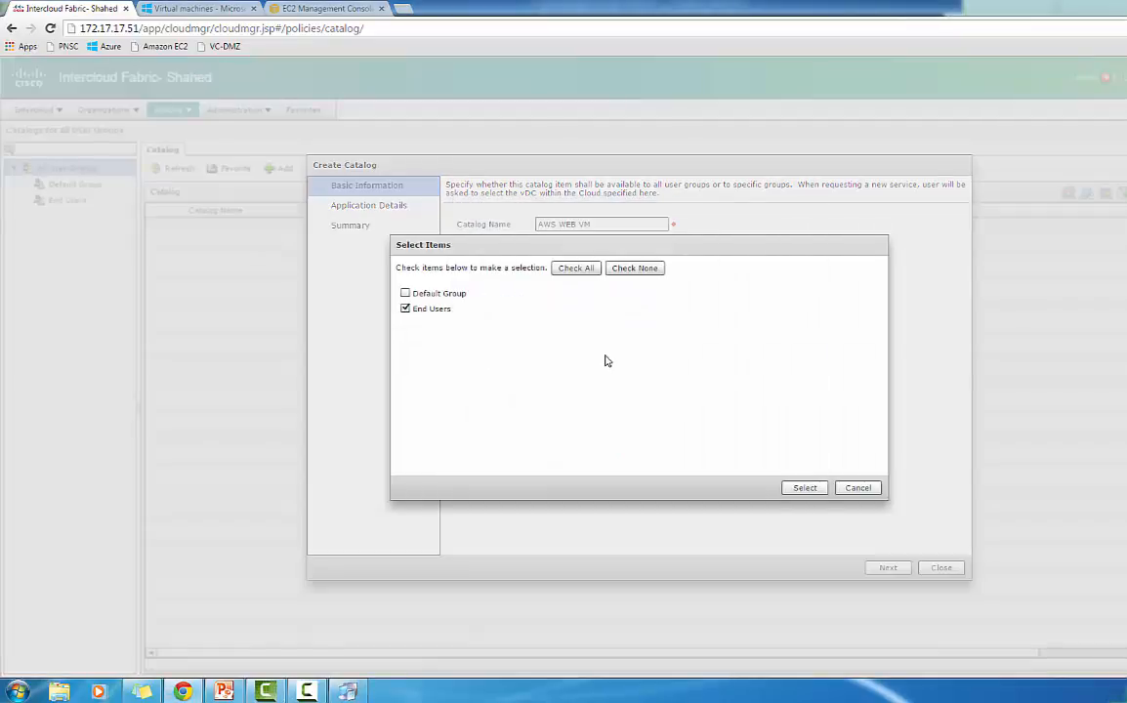
click(808, 489)
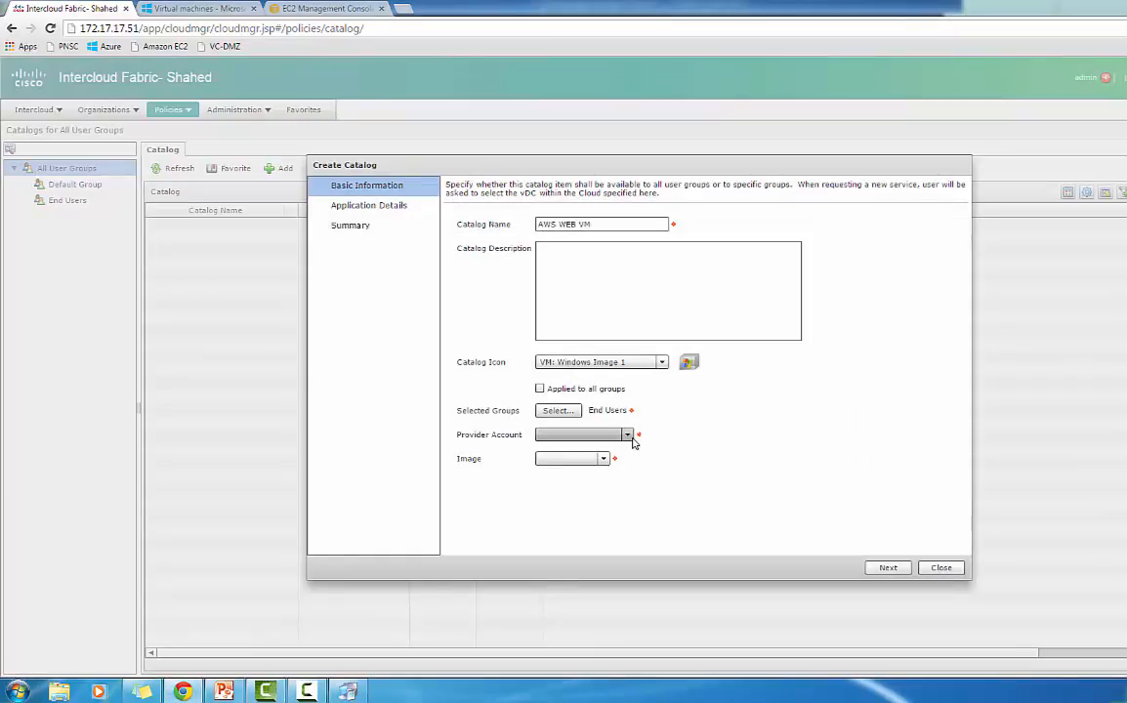
Step: Set the catalog's provider account to Amazon-SHJALAL-2 and its image to AWS-WIN2k8-shjalal-temp
click(607, 433)
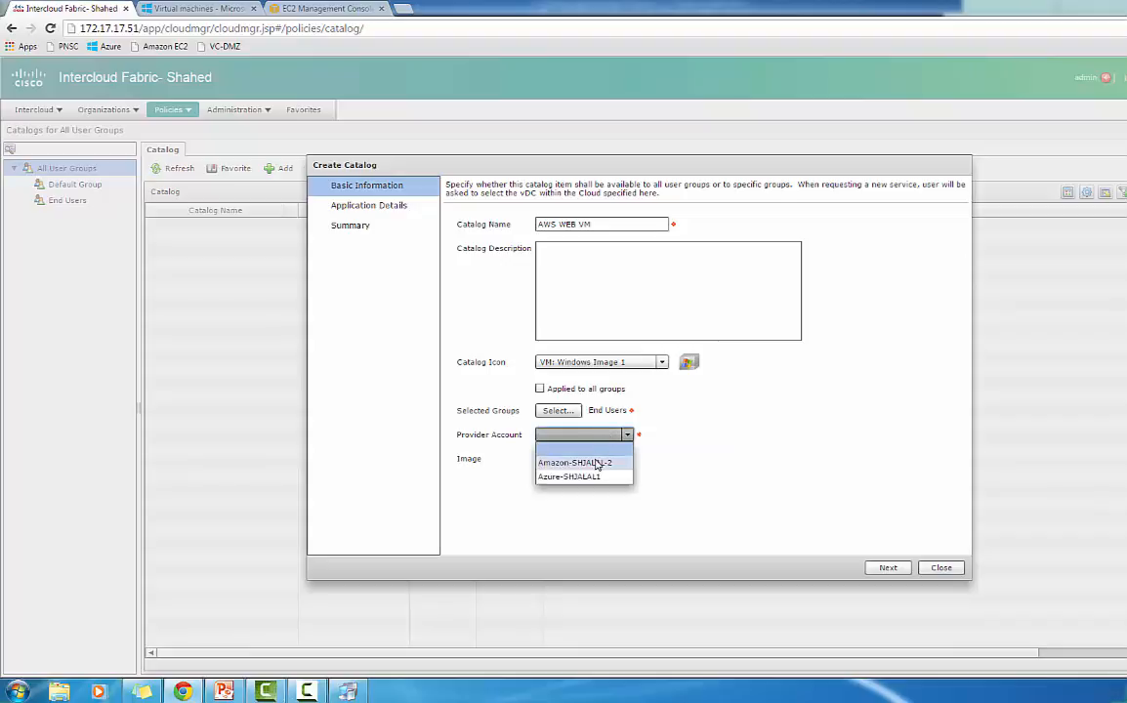
click(586, 462)
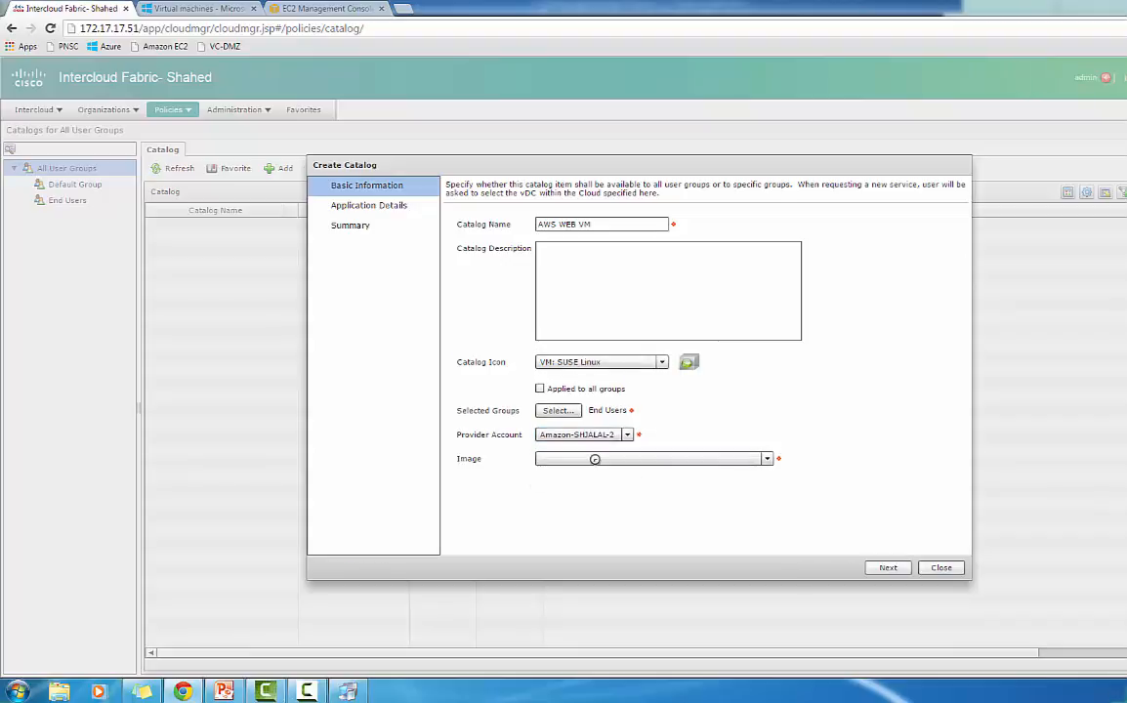
click(597, 458)
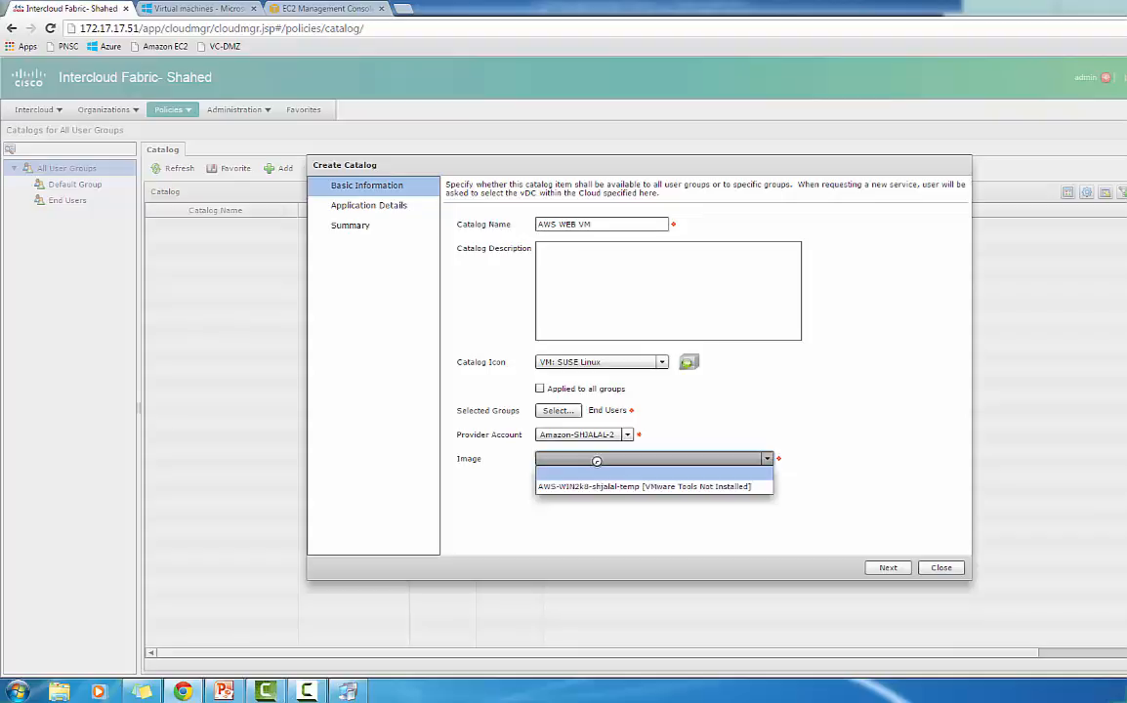
click(592, 487)
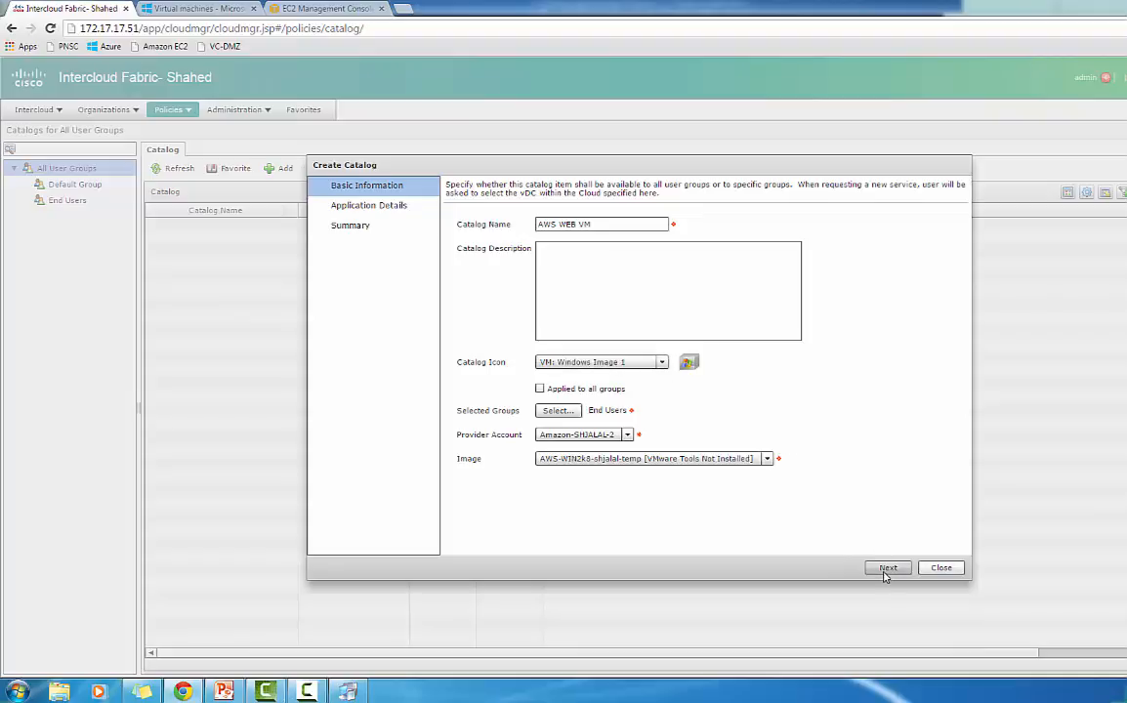
Step: Enter the catalog description "This is for AWS VM deploy of Windows 2008 R2 server" and continue to the application details
click(710, 276)
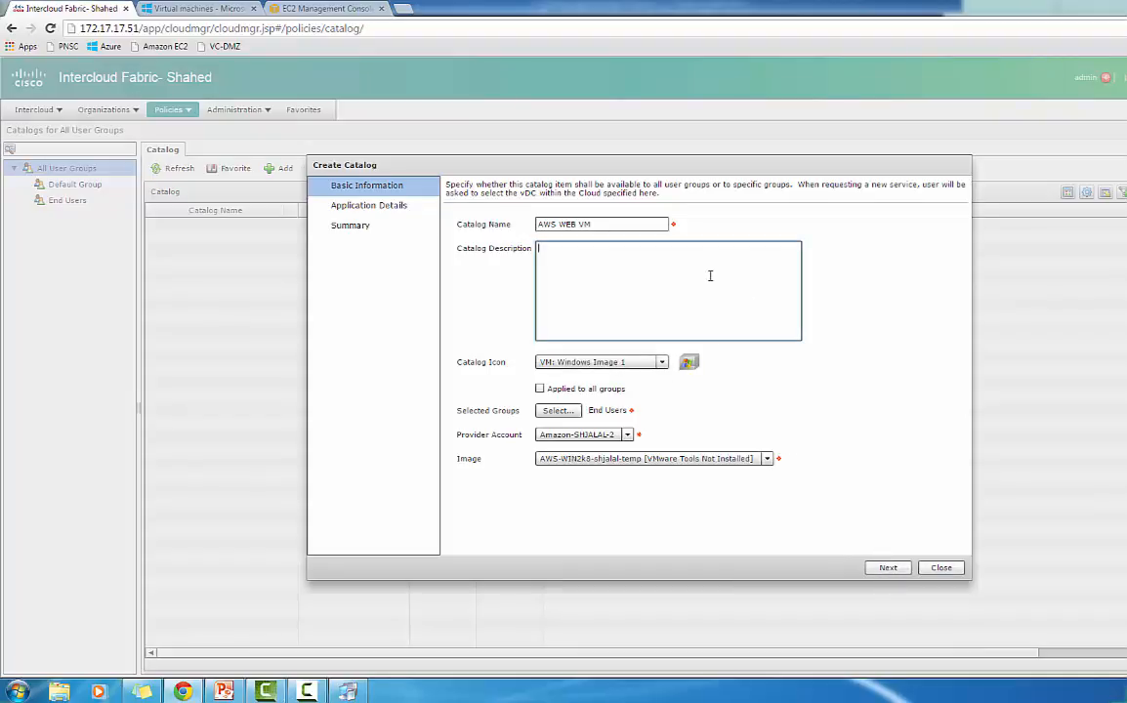
text(thi)
key(BackSpace)
key(BackSpace)
key(BackSpace)
key(BackSpace)
key(BackSpace)
key(BackSpace)
key(BackSpace)
key(BackSpace)
key(BackSpace)
text(this)
text(ows )
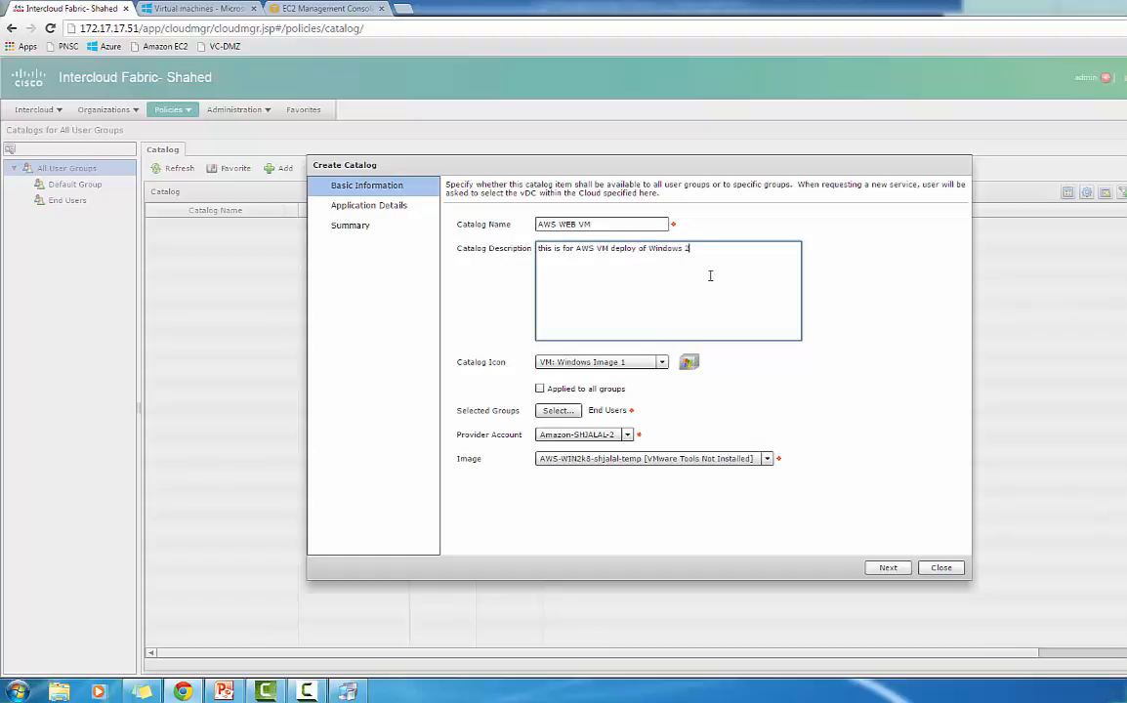
text(2008 R2 server)
click(541, 248)
key(BackSpace)
text(T)
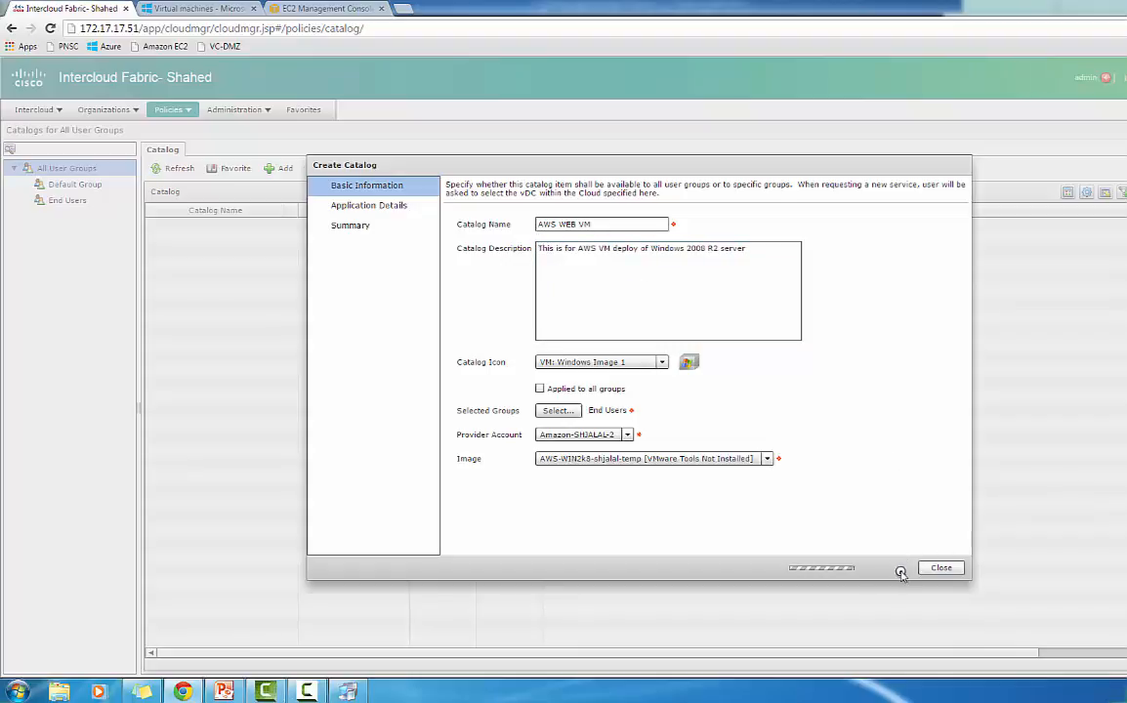
click(899, 572)
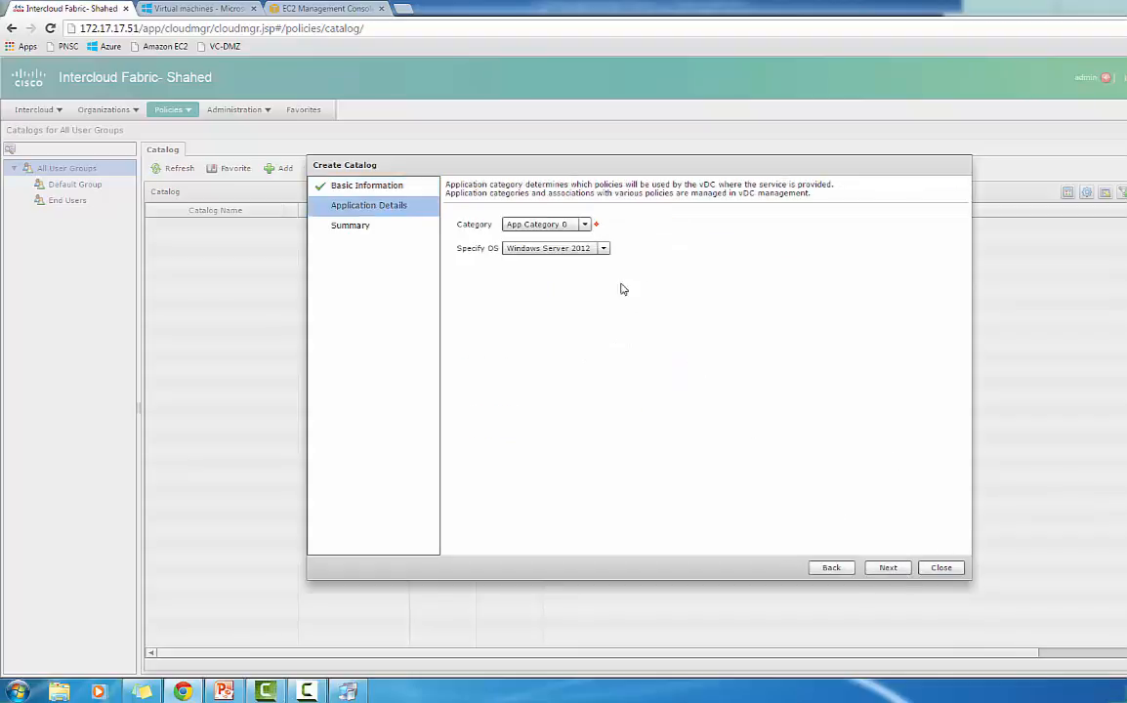
Step: Specify Windows Server 2008 as the catalog's operating system and continue to the summary
click(603, 248)
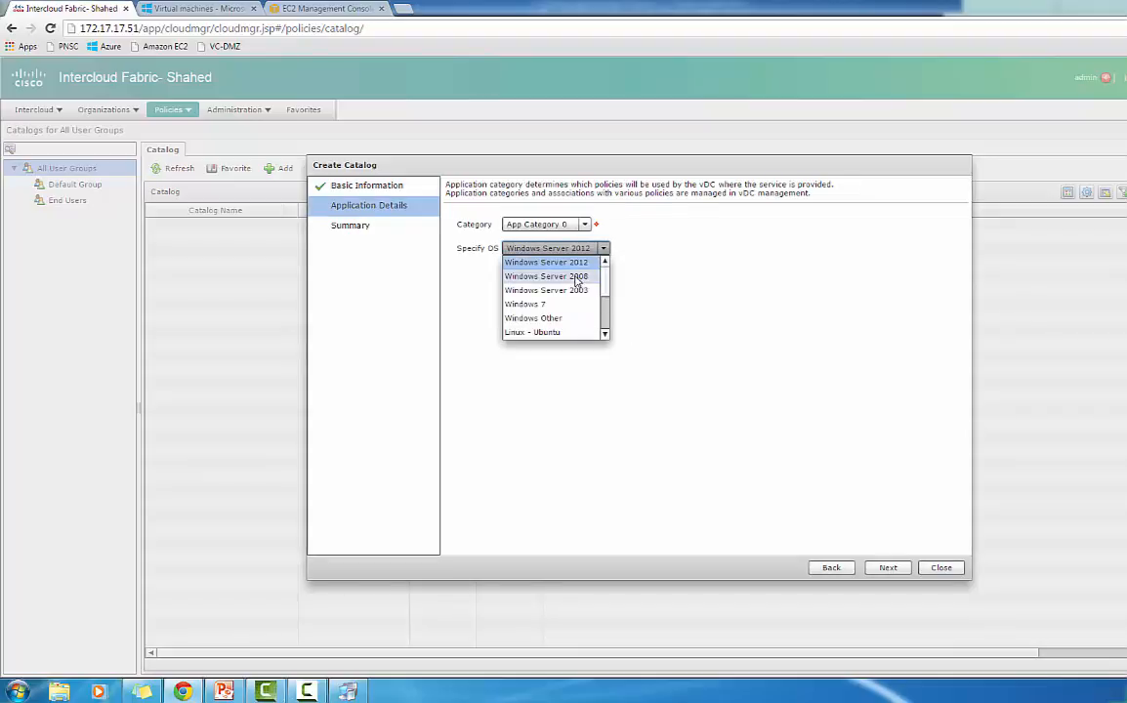
click(576, 277)
click(893, 568)
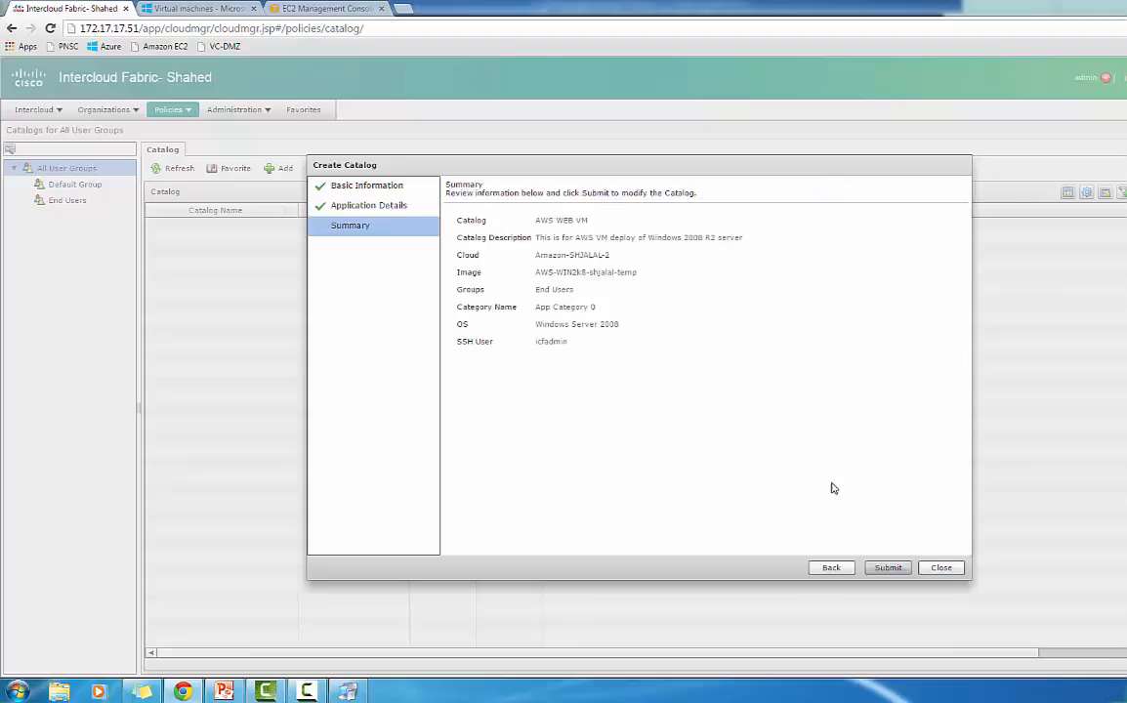
Step: Submit the new AWS WEB VM catalog item from its summary
click(886, 569)
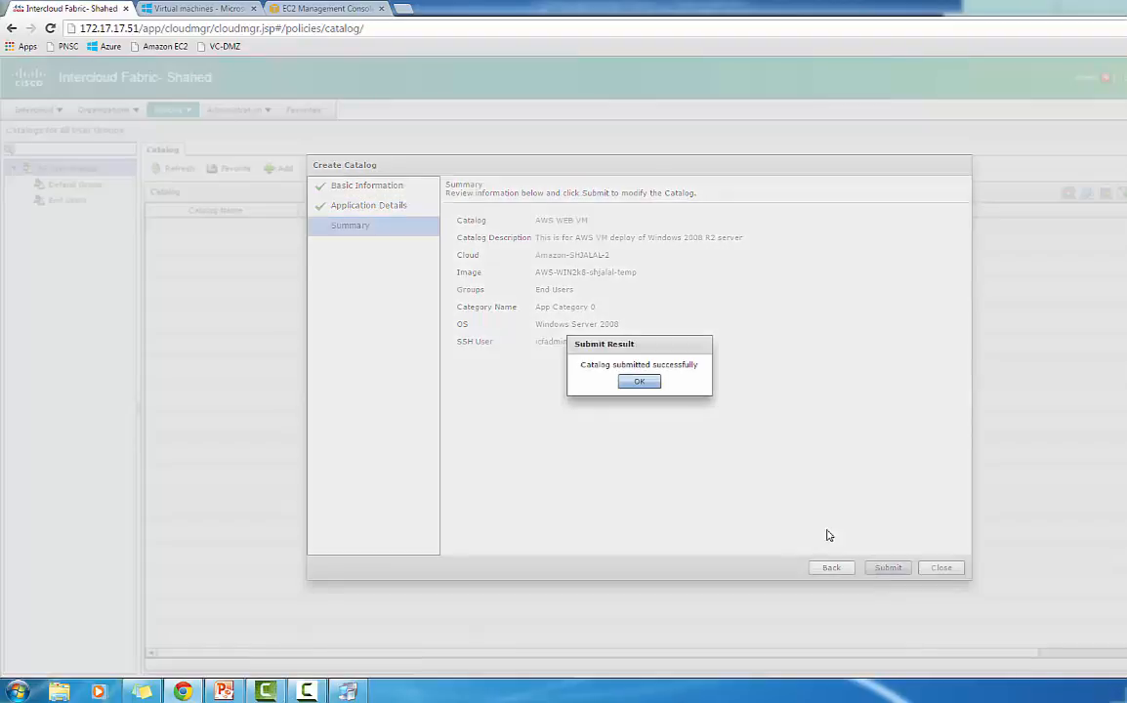
click(648, 384)
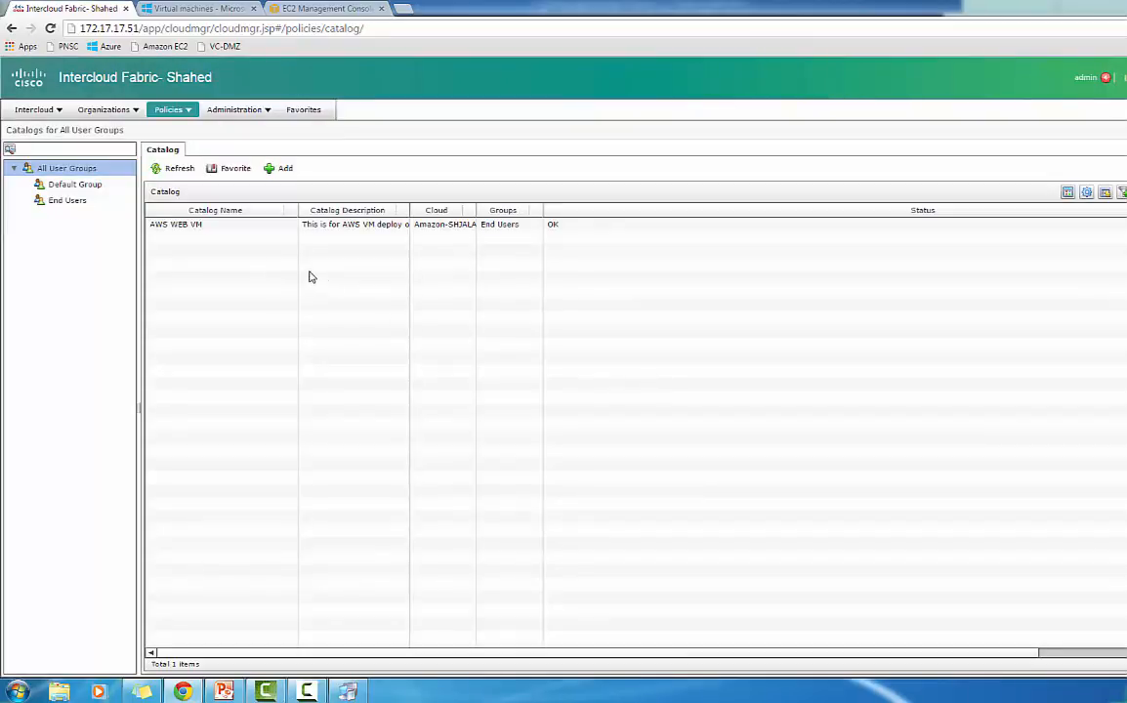
Step: Clone the AWS WEB VM catalog item and name the copy AWS APP VM
click(252, 230)
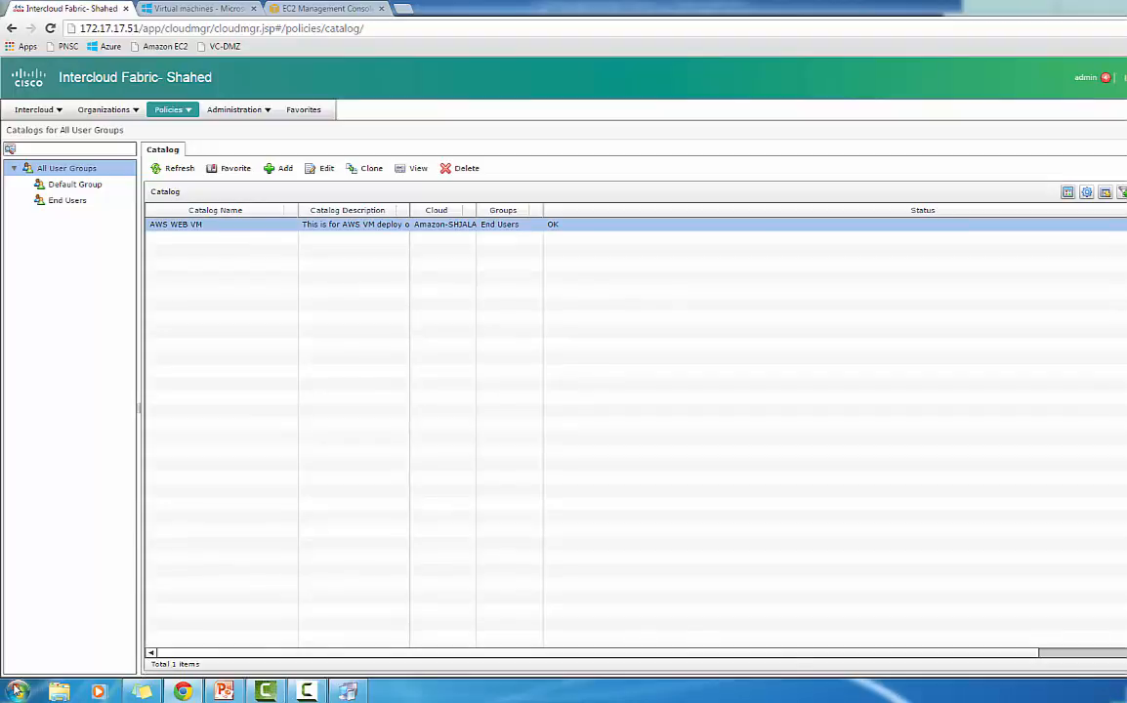
click(372, 173)
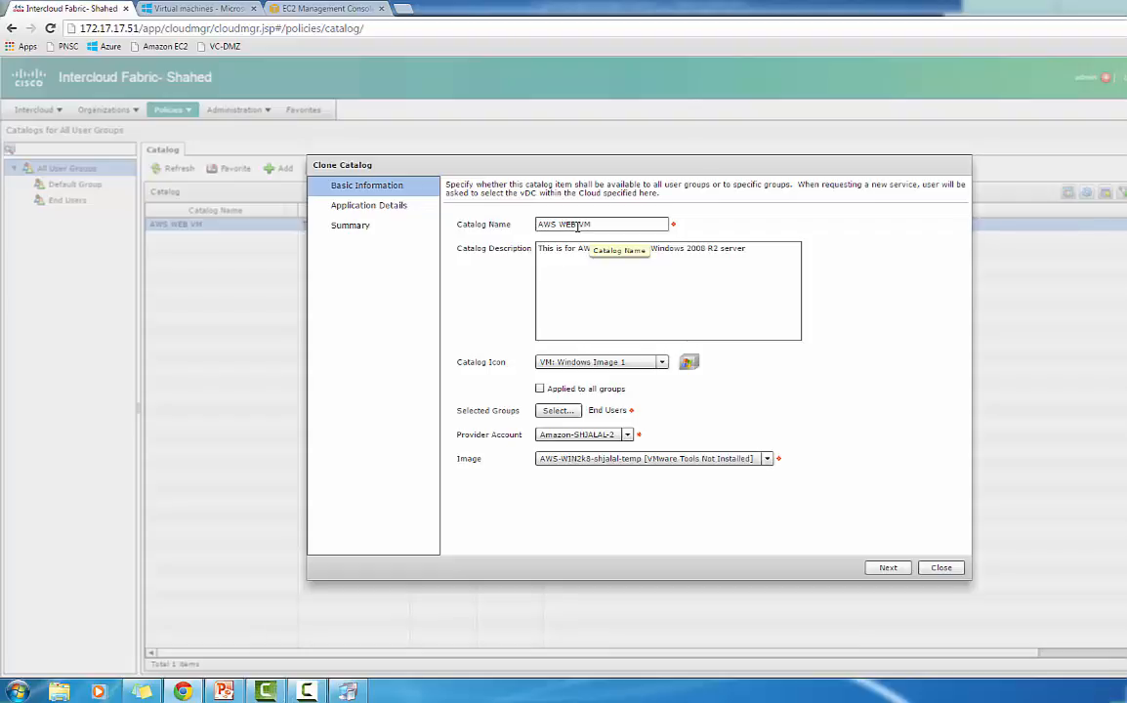
click(576, 225)
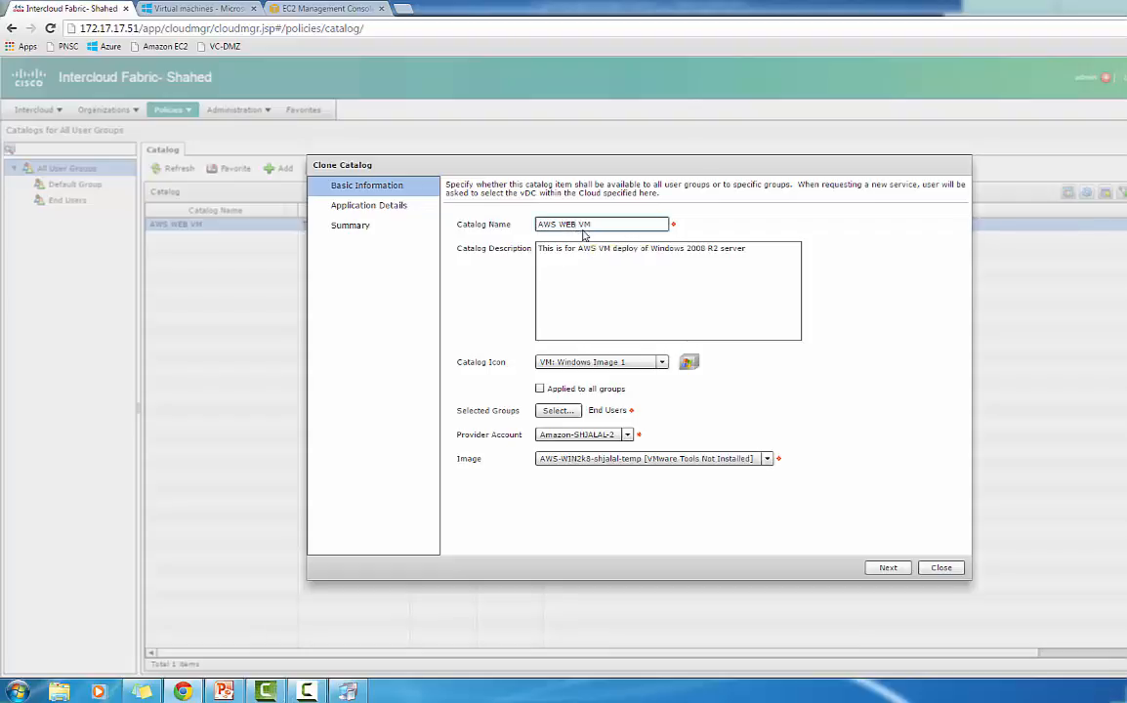
key(BackSpace)
key(BackSpace)
key(BackSpace)
text(AP)
Step: Give the AWS APP VM clone the icon VM: Windows Image 2 and submit it with the remaining settings as they are
click(621, 364)
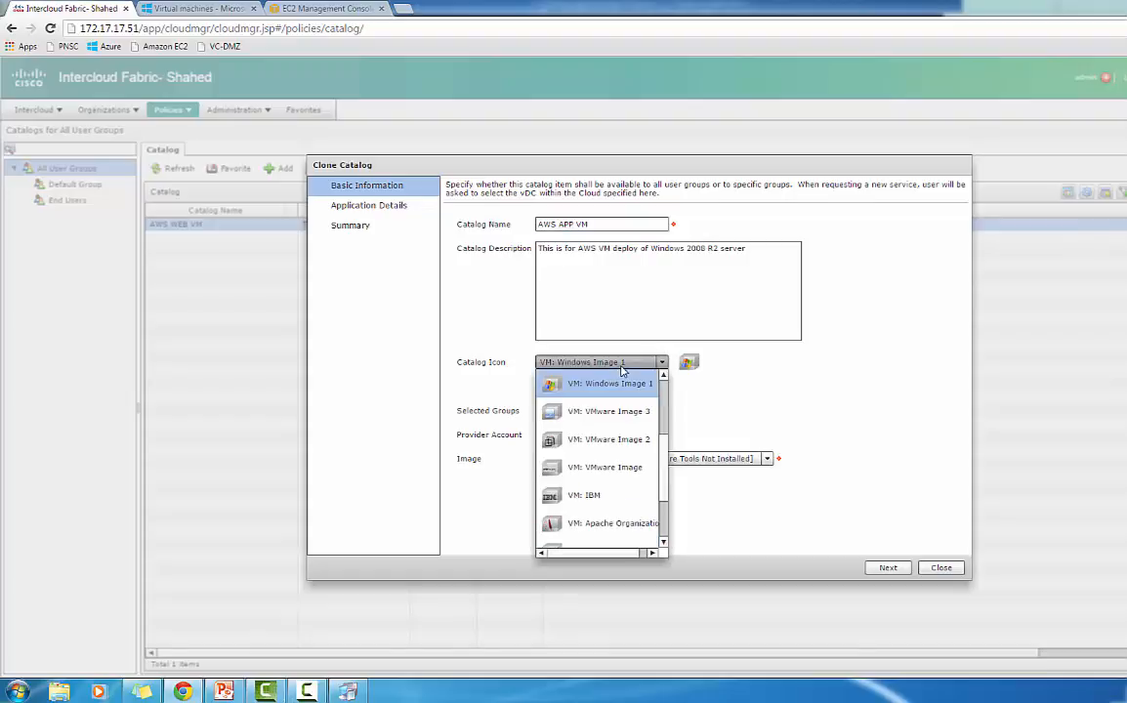
click(663, 542)
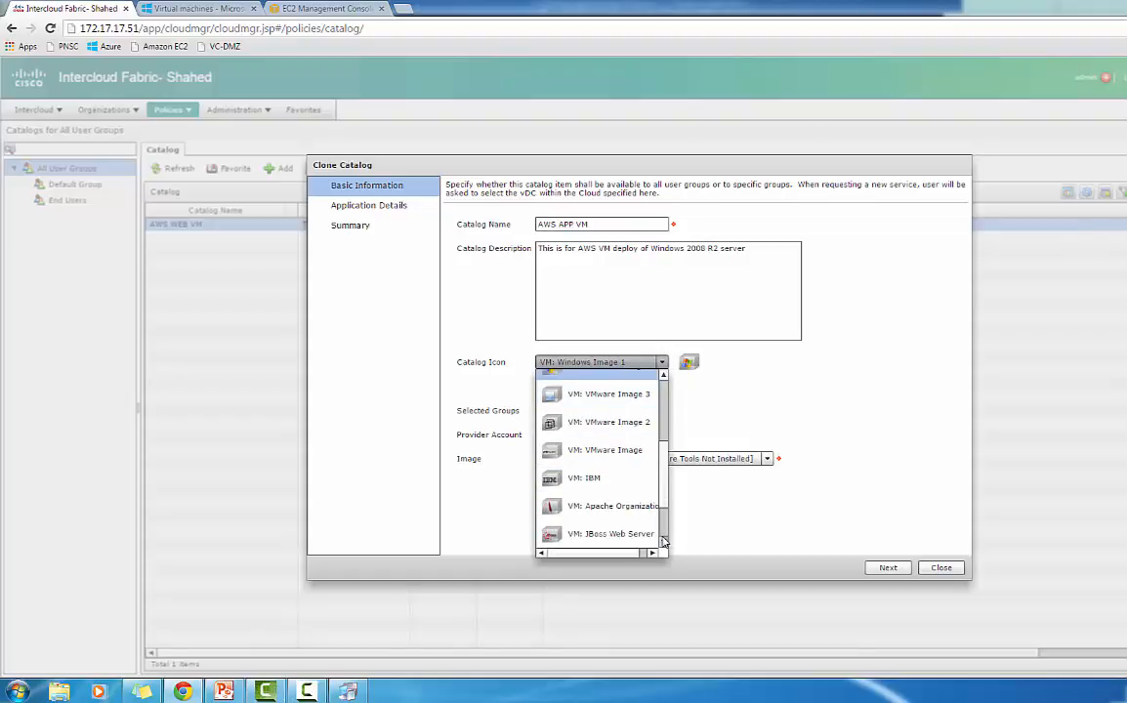
scroll(663, 469, up, 3)
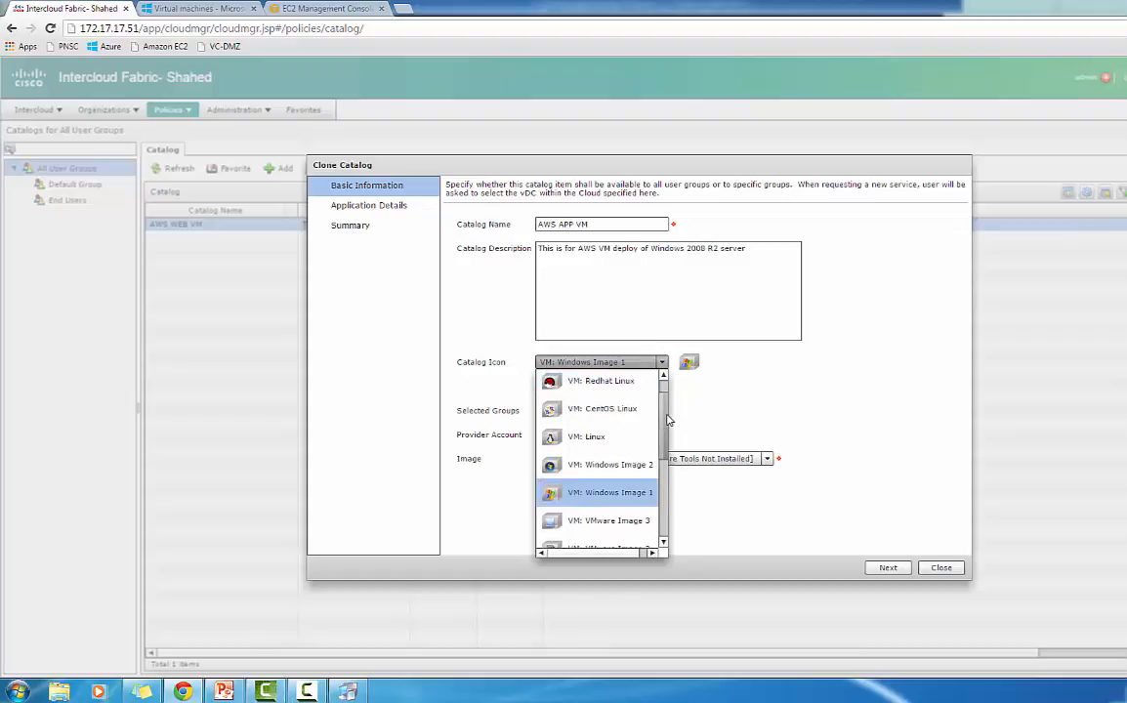
click(642, 466)
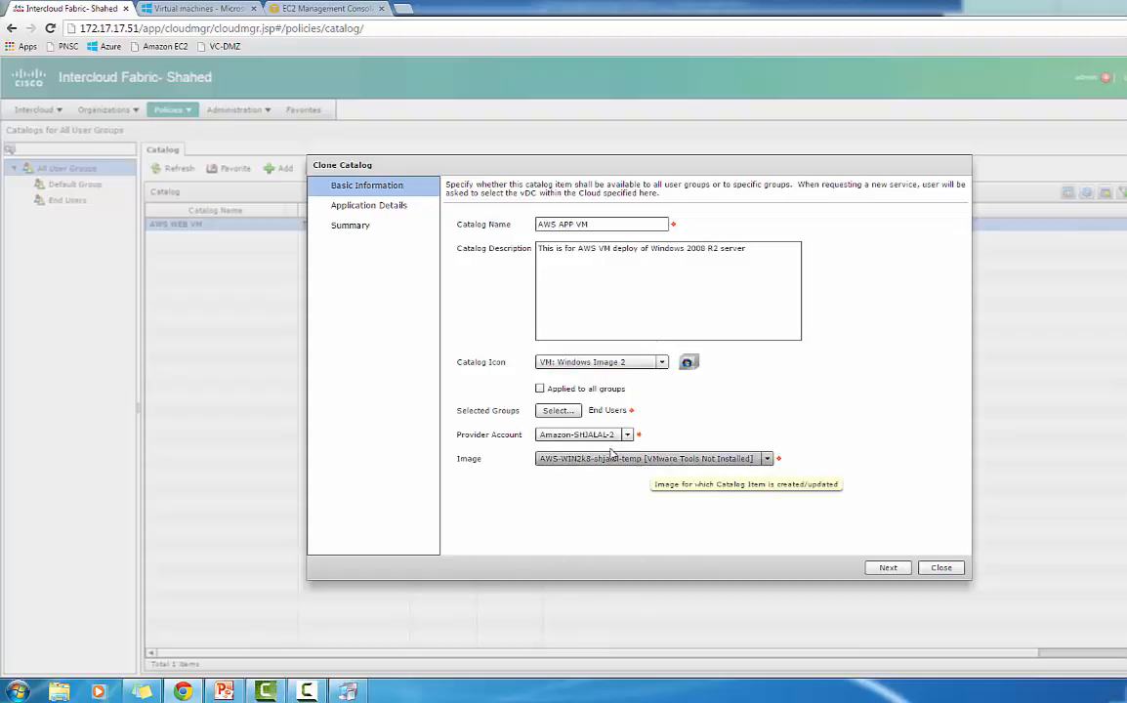
click(884, 568)
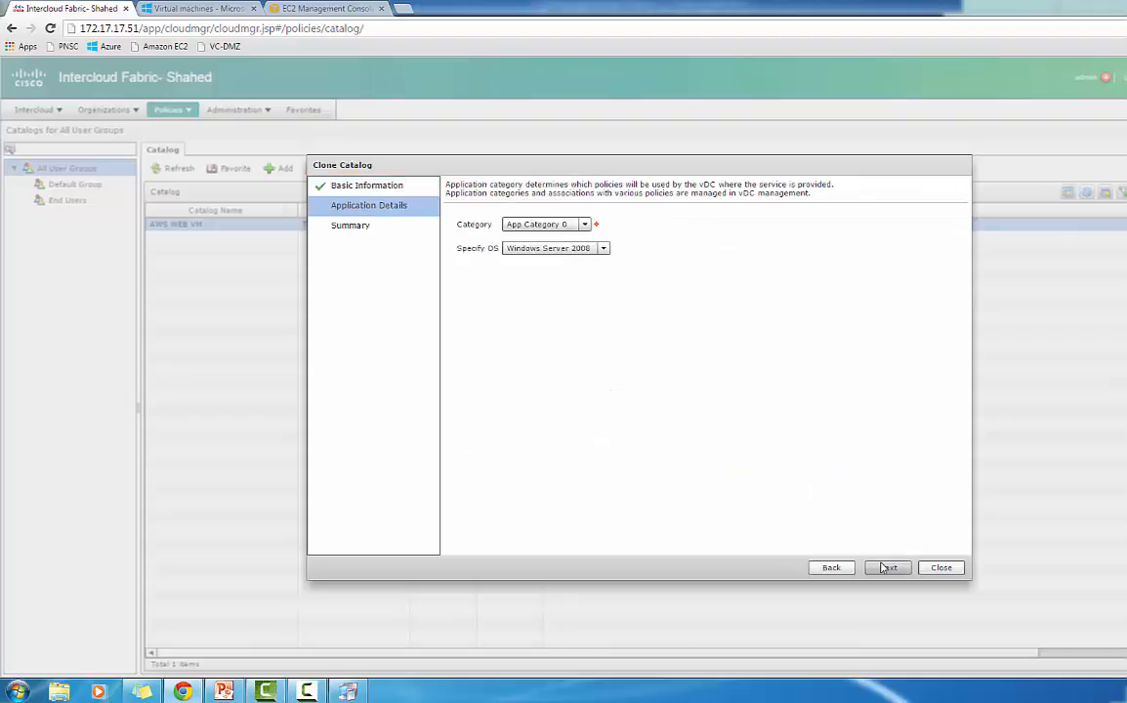
click(884, 568)
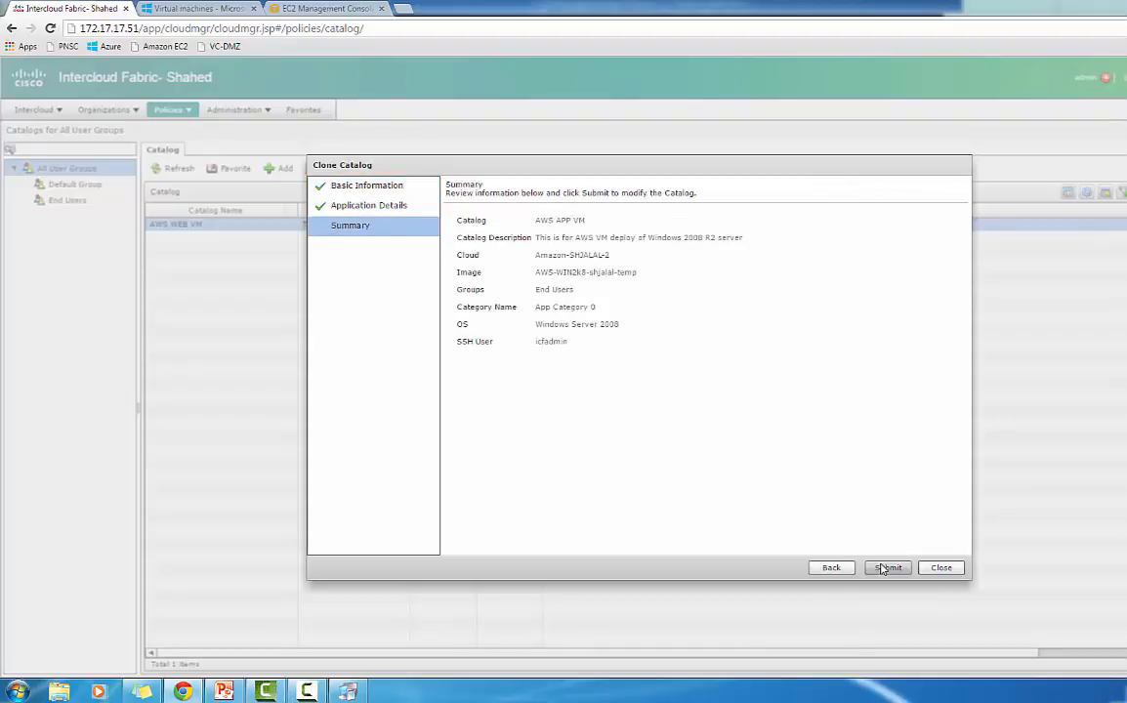
click(886, 567)
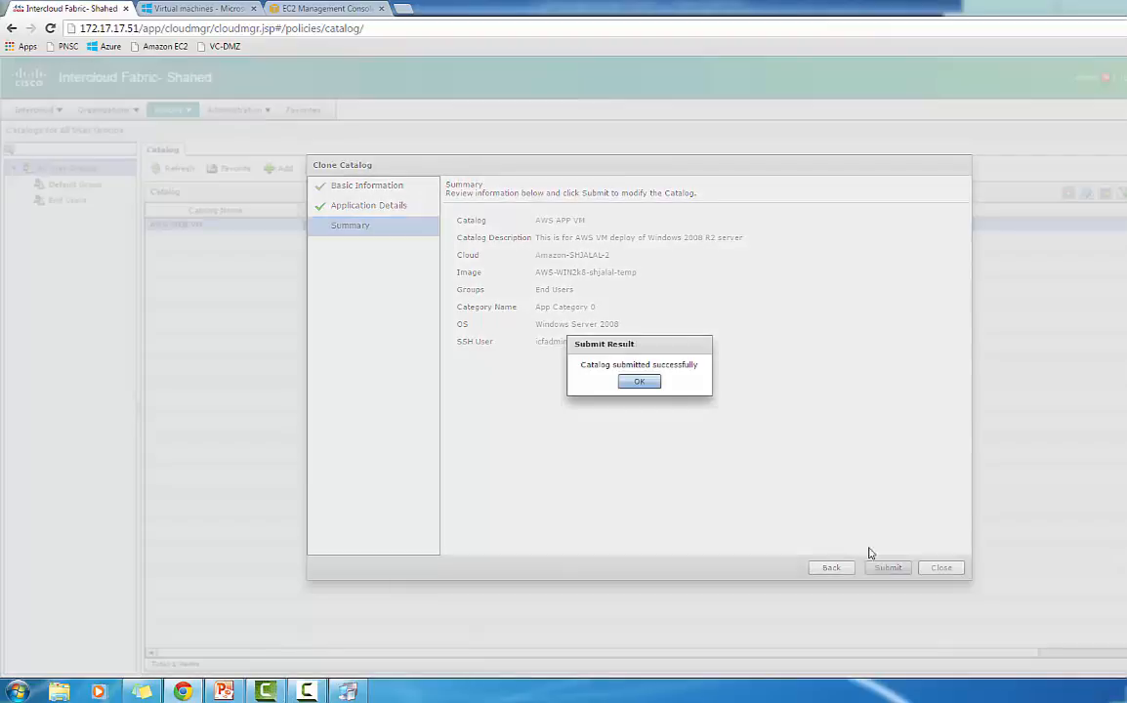
click(651, 388)
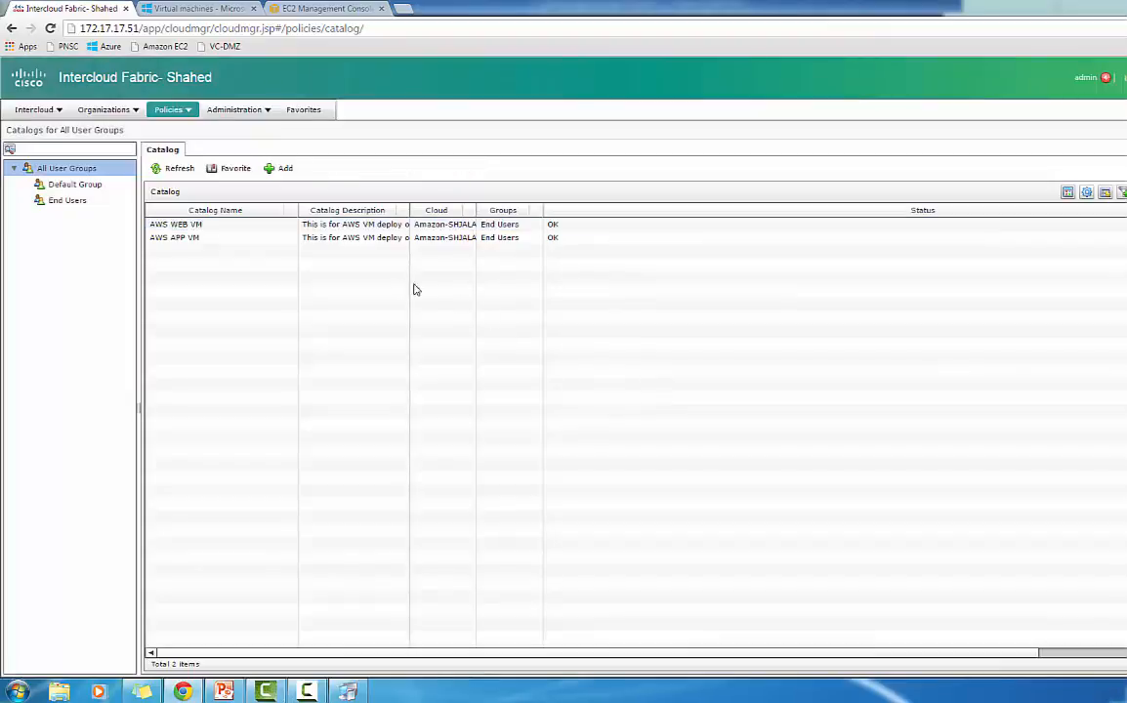
Step: Clone the AWS APP VM catalog item and name the copy MGMT APP VM
click(278, 238)
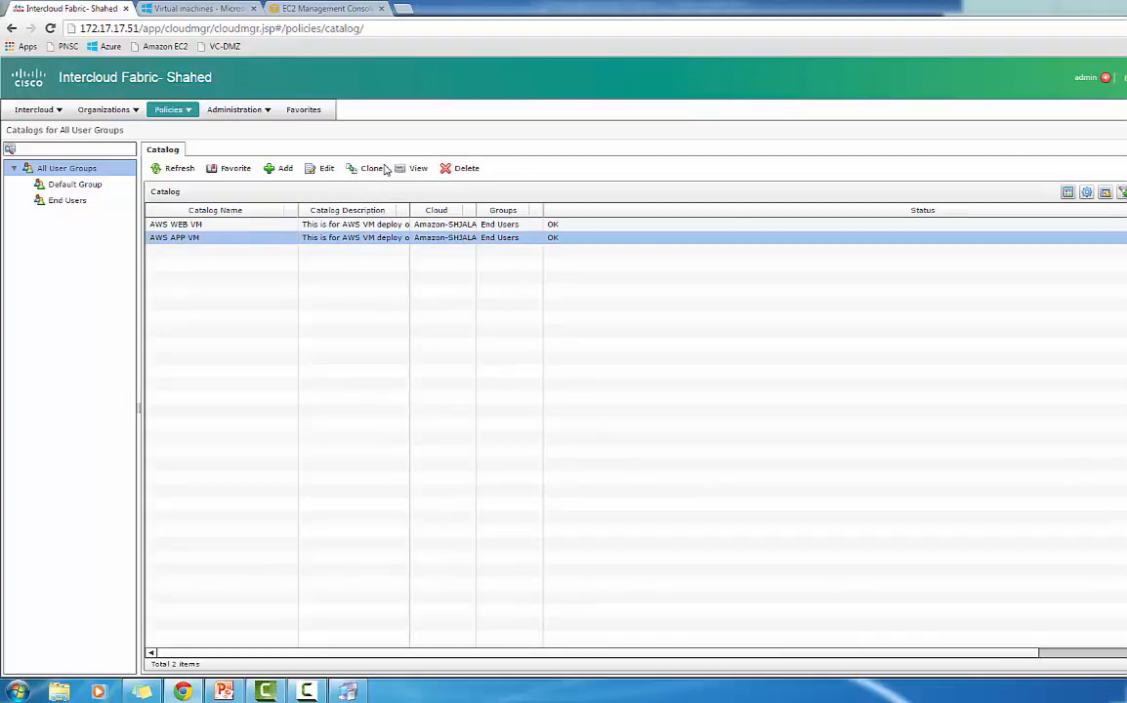
click(371, 170)
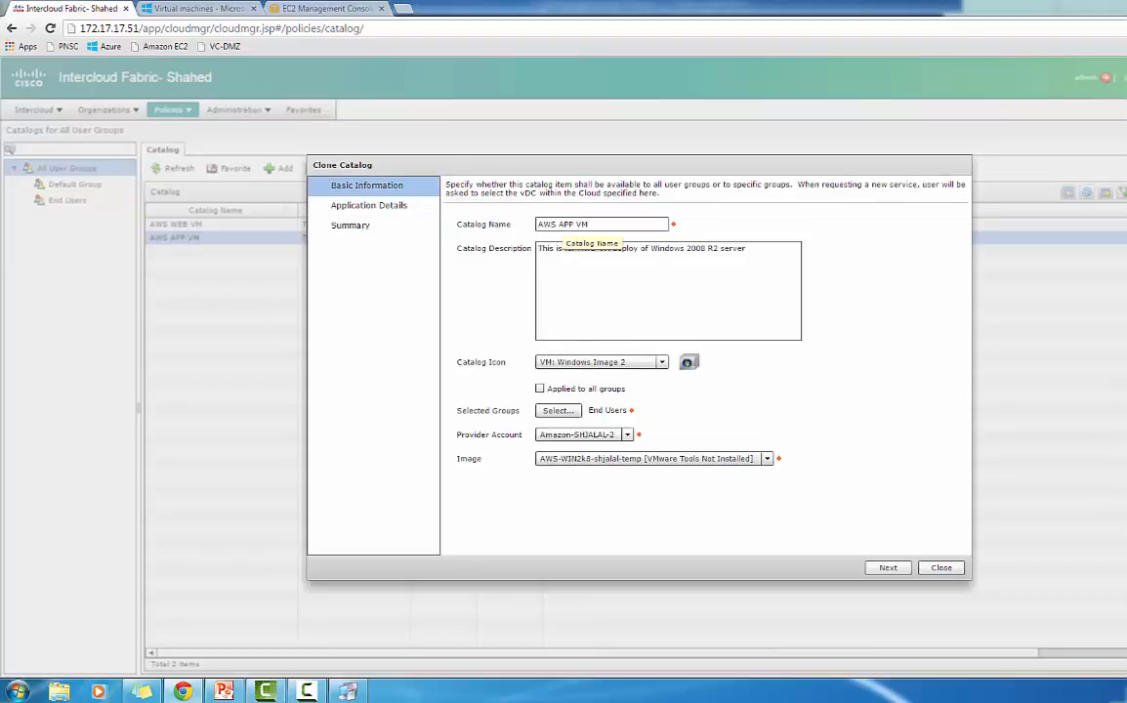
drag(556, 223, 535, 224)
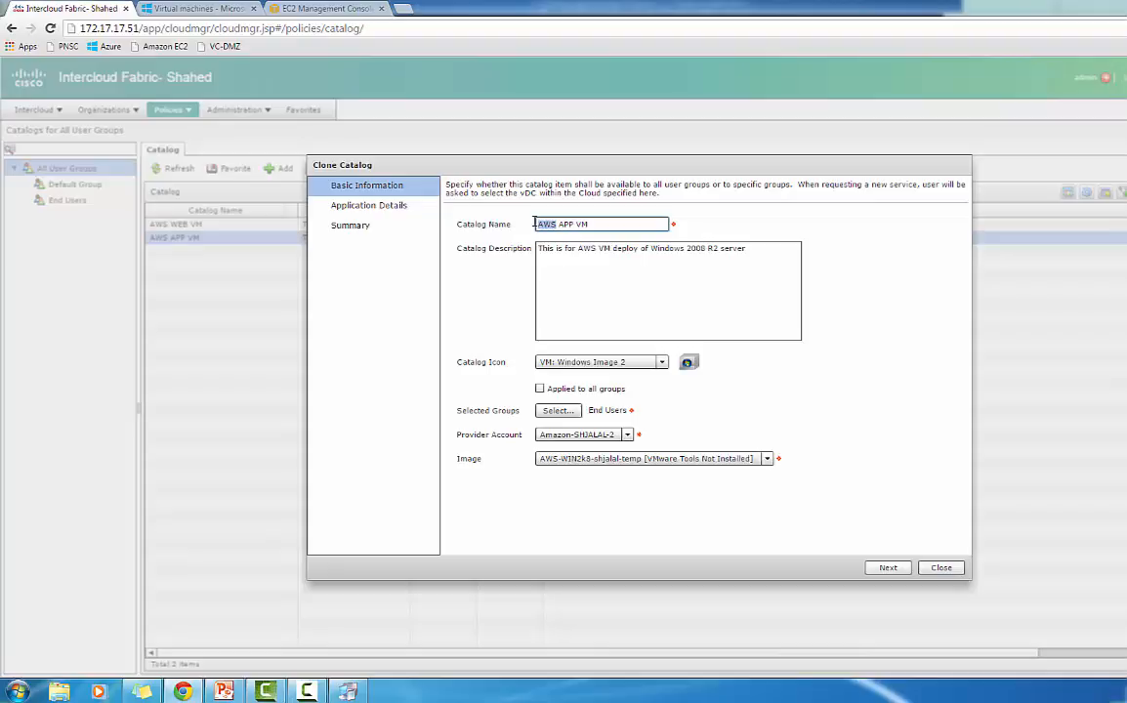
text(mgmt)
key(BackSpace)
key(BackSpace)
key(BackSpace)
key(BackSpace)
text(MGMT)
Step: Give the MGMT APP VM clone the icon VM: VMware Image 3 and submit it with the remaining settings as they are
click(662, 364)
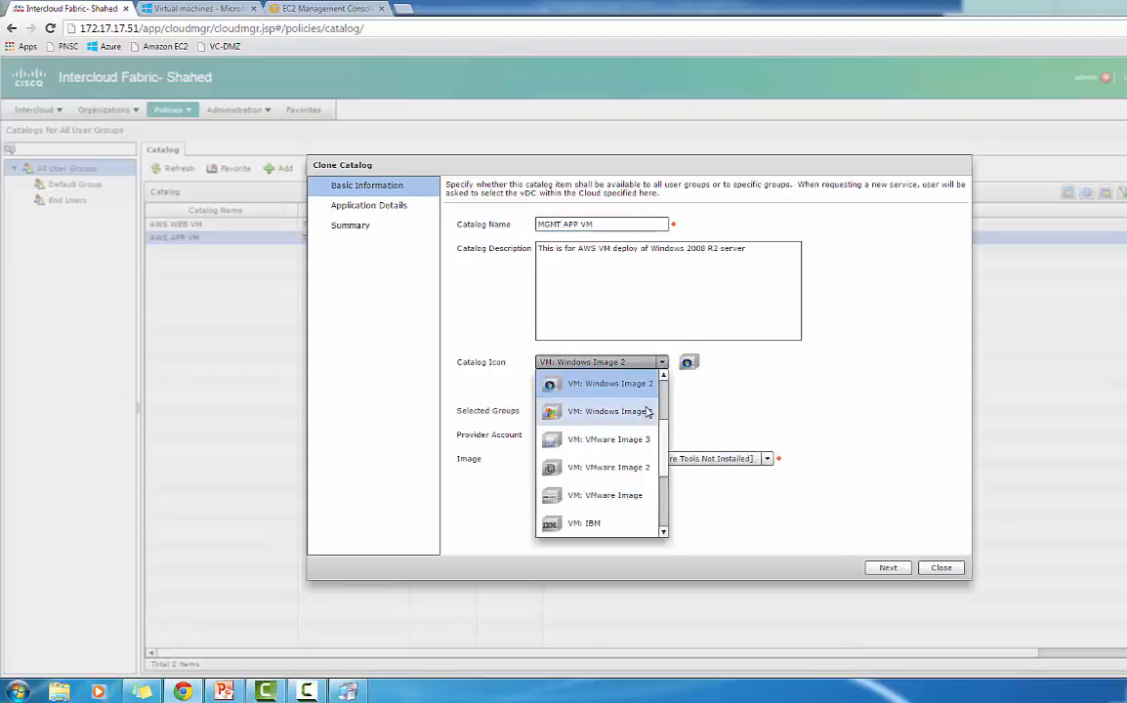
click(641, 437)
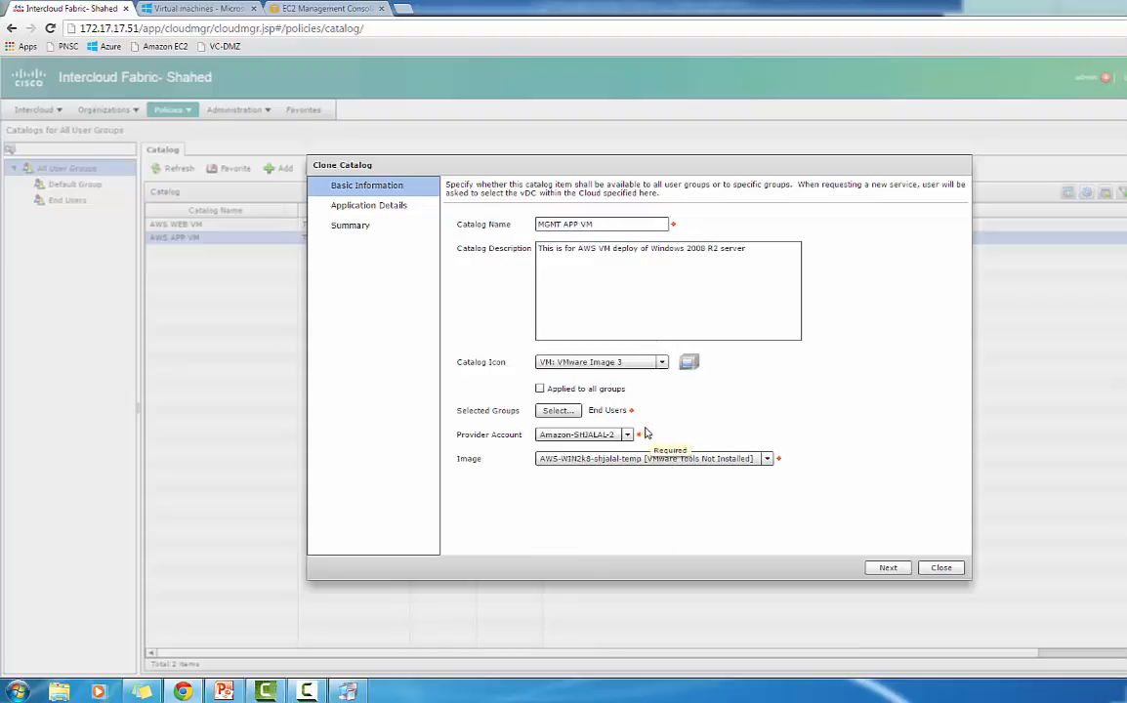
click(888, 569)
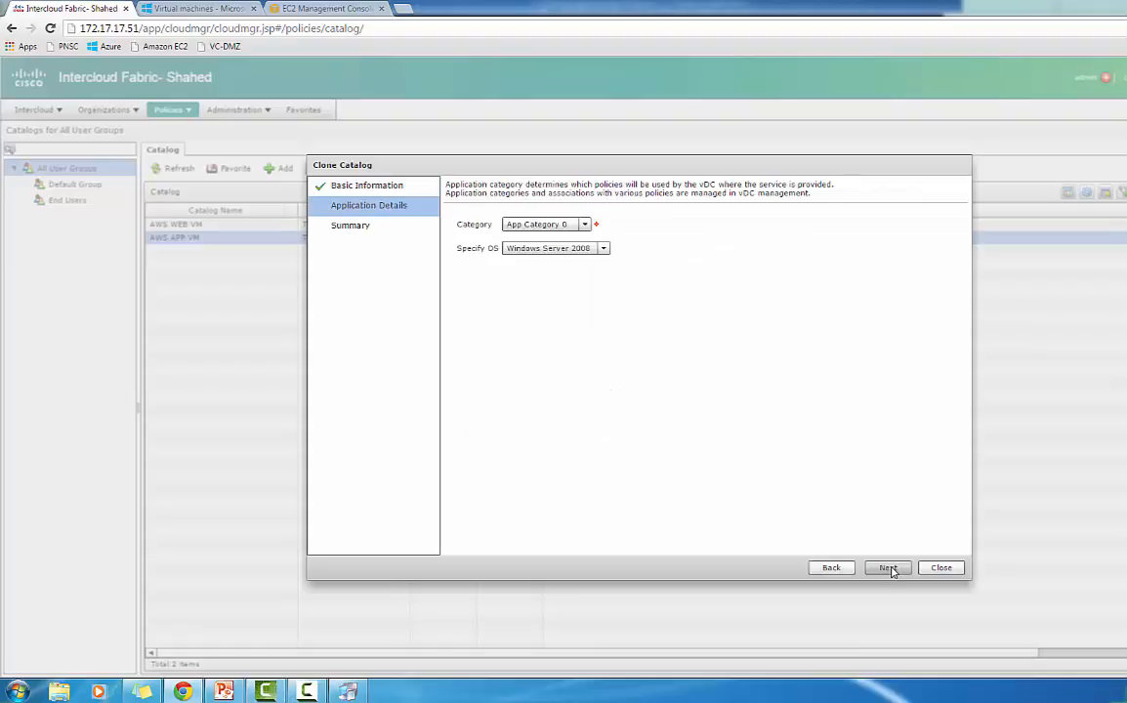
click(892, 572)
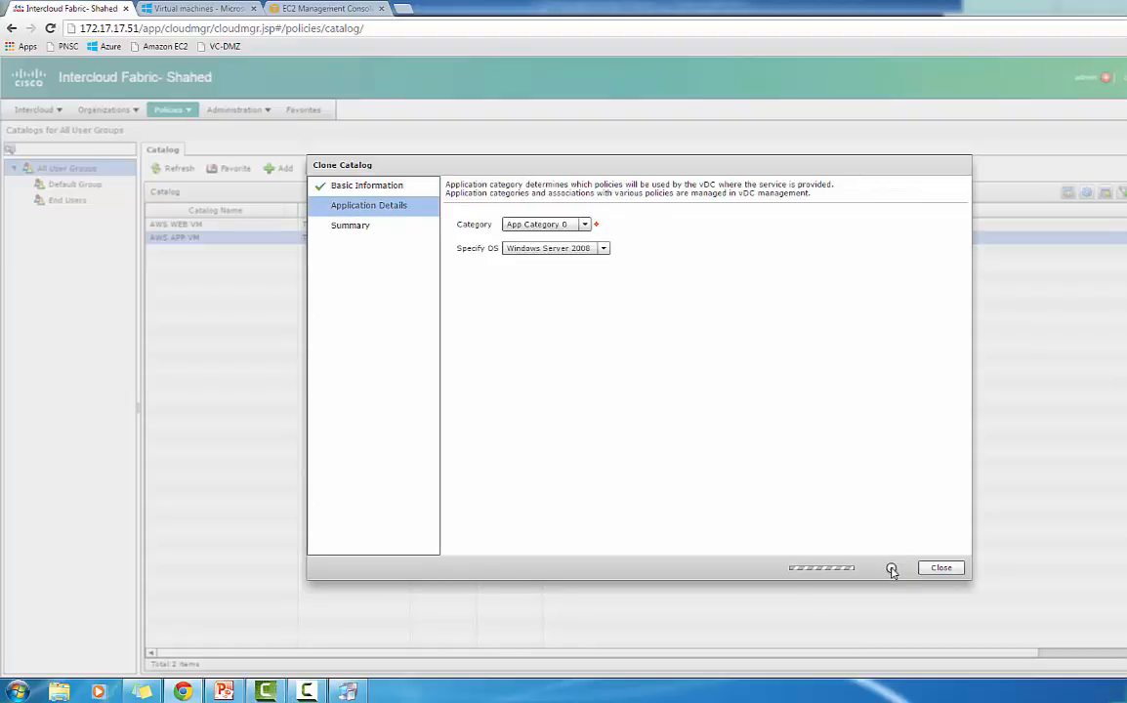
click(892, 572)
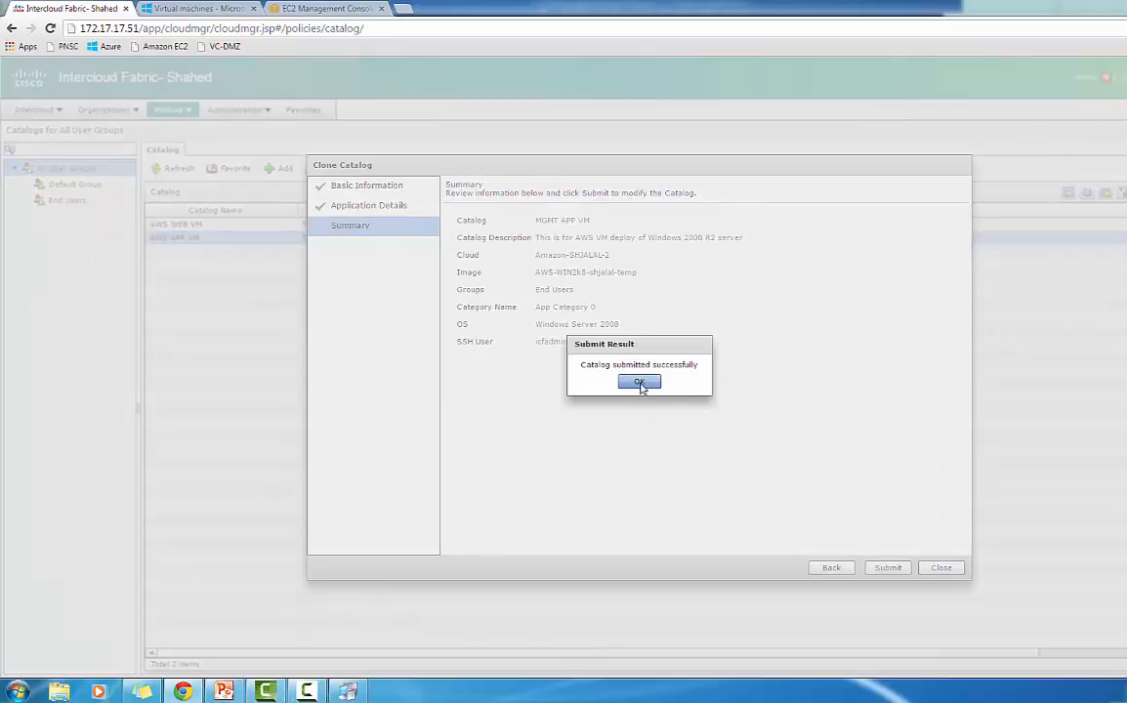
click(640, 383)
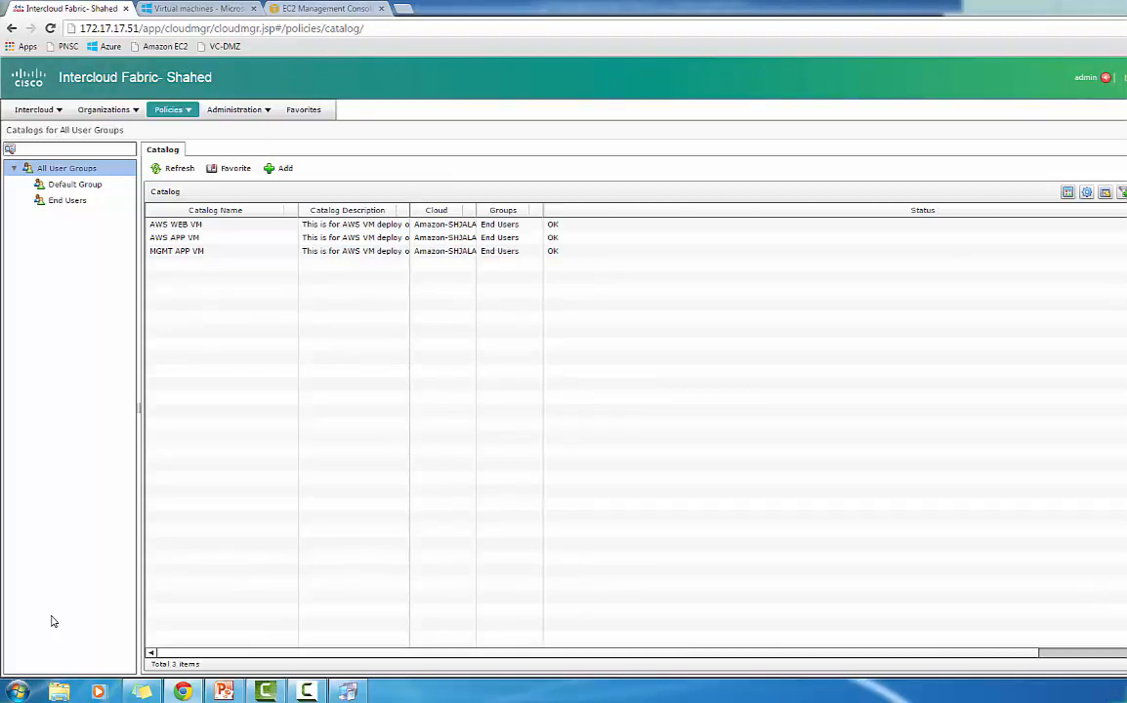
Step: Switch to Internet Explorer, dismissing its sign-in request, and open the Intercloud Fabric login page at 172.17.17.51
click(16, 693)
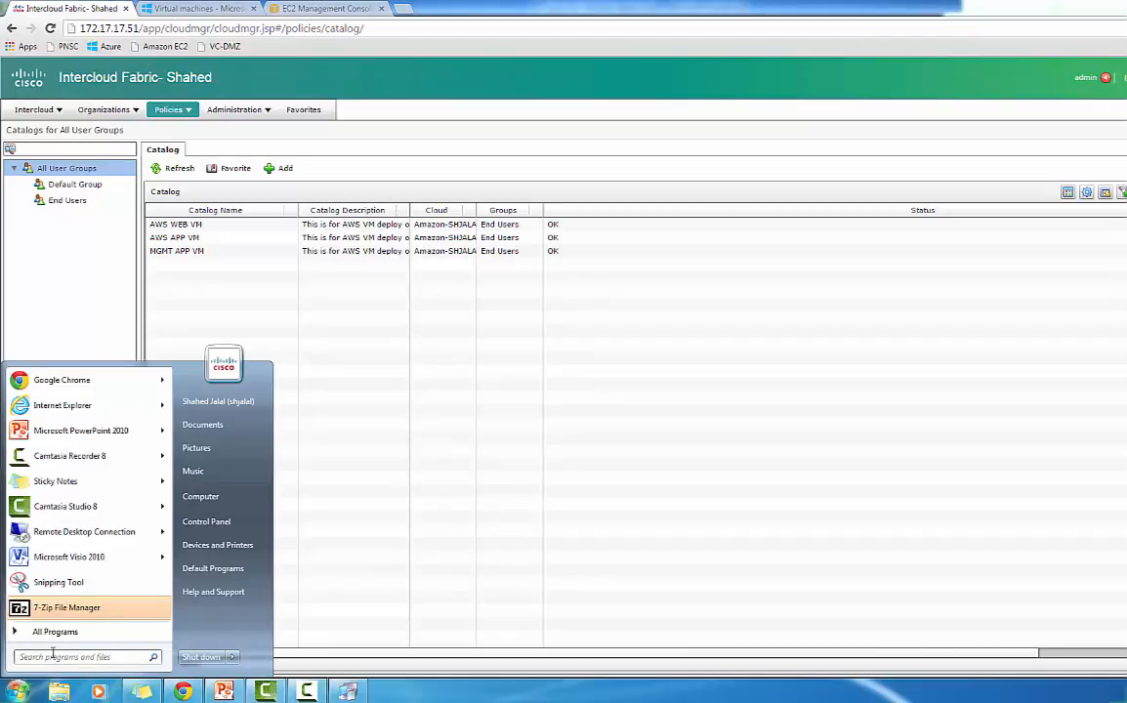
click(106, 412)
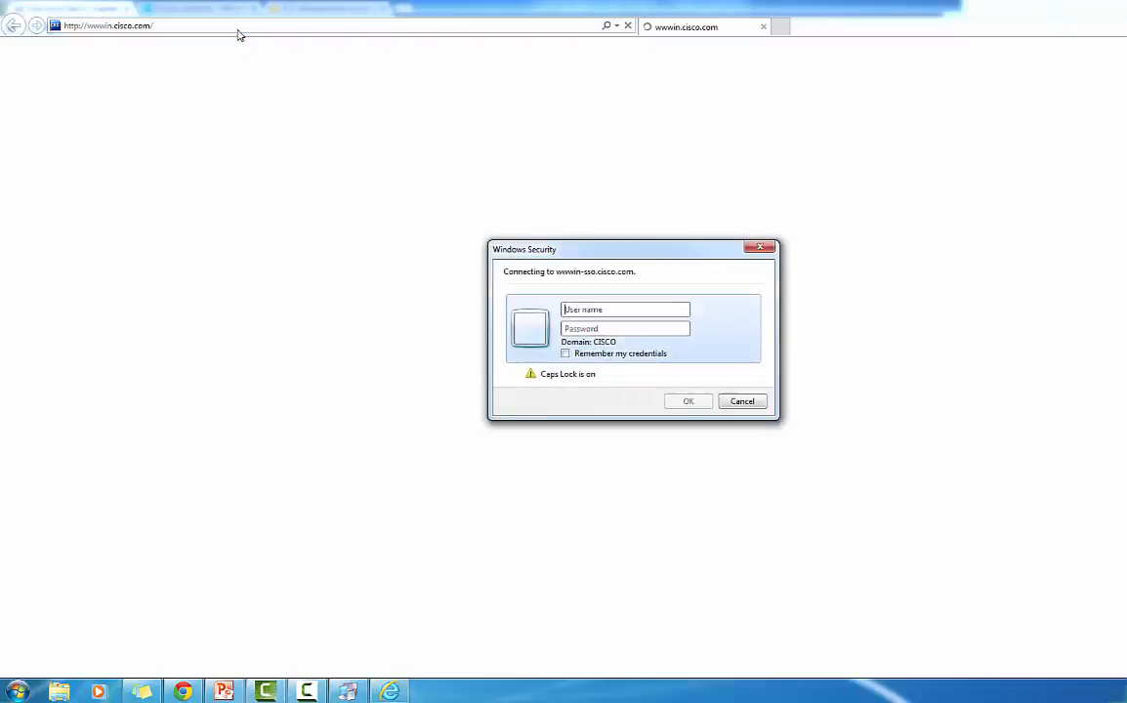
click(744, 402)
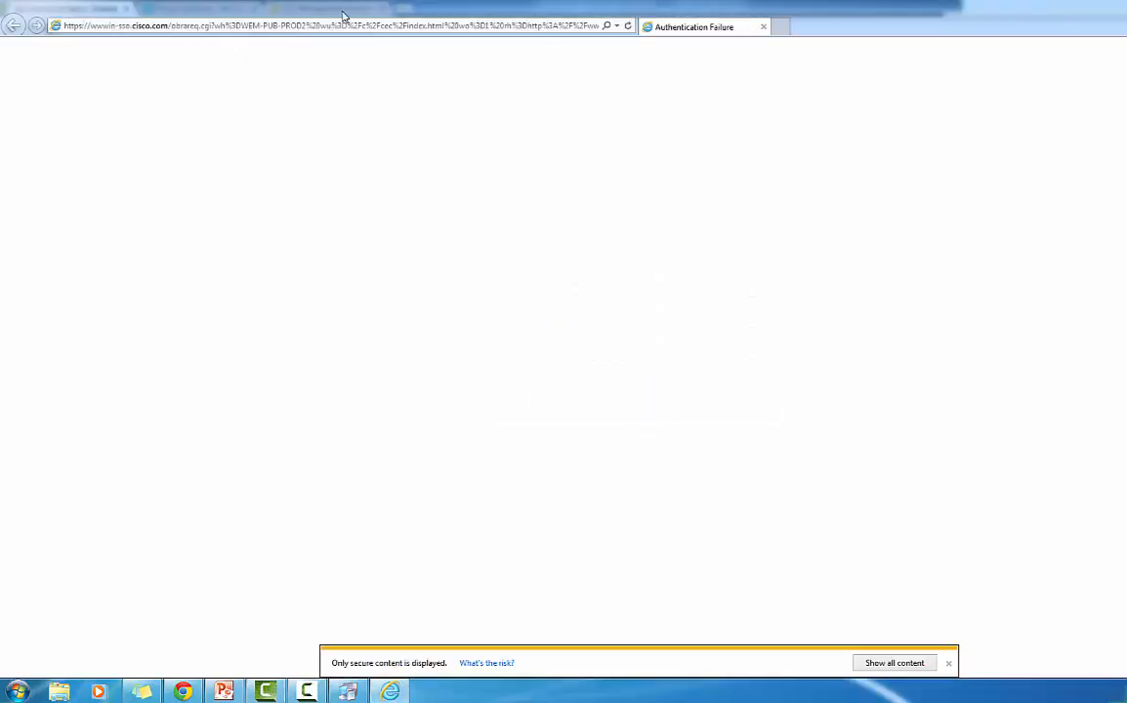
click(338, 29)
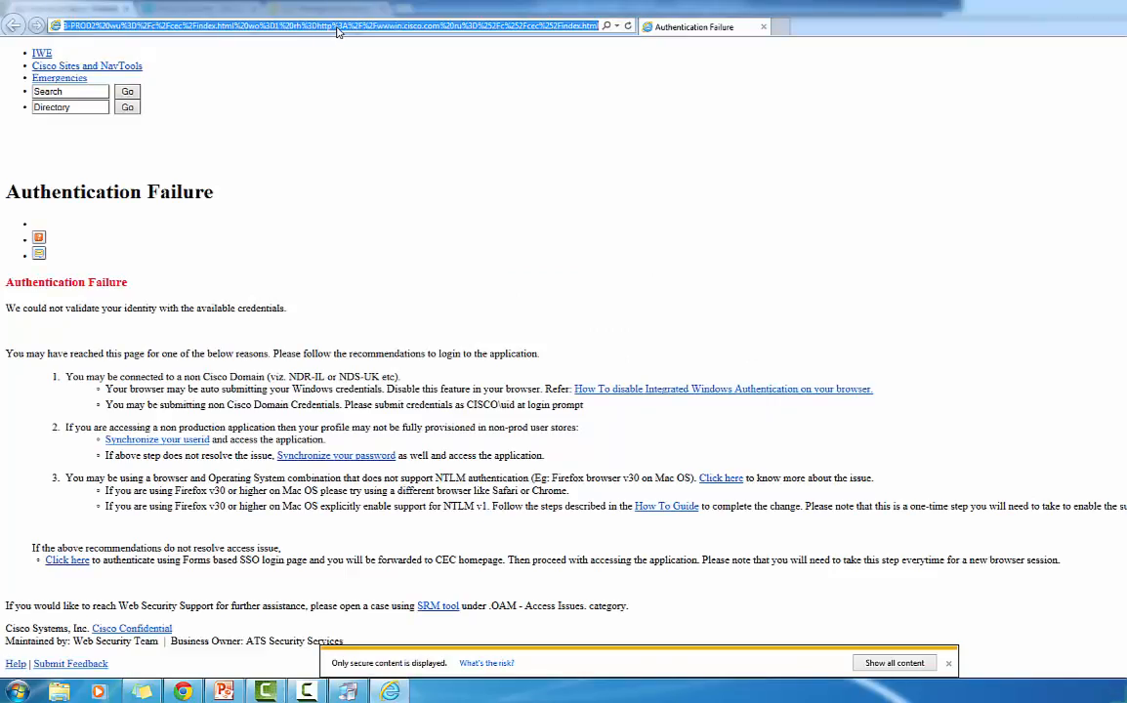
text(172)
key(Return)
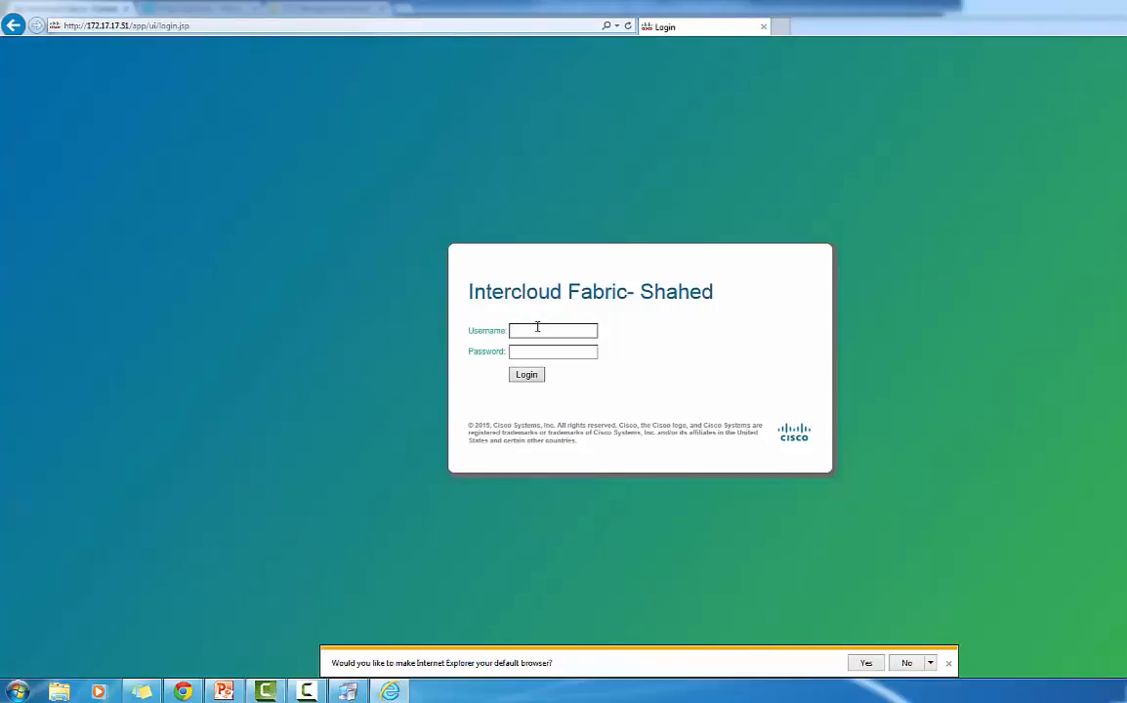
Step: Log in to Intercloud Fabric with the username user1 and the account password
click(537, 328)
text(U)
key(BackSpace)
key(BackSpace)
key(BackSpace)
text(us)
key(Tab)
text(•••••••)
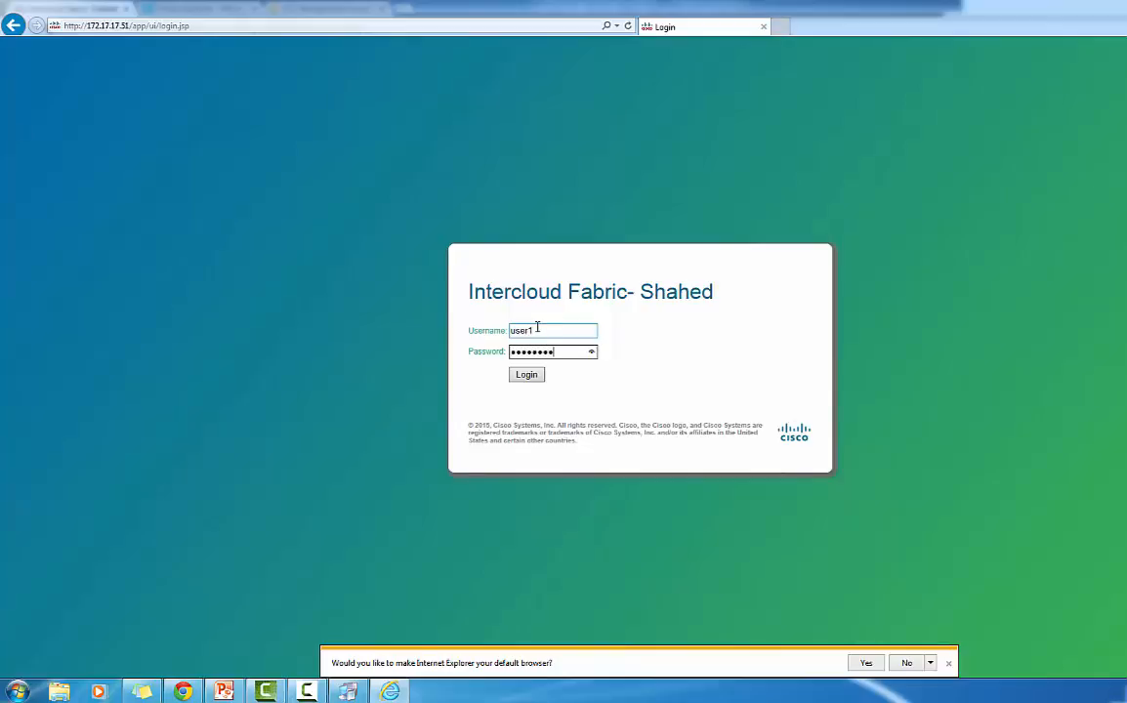
click(526, 378)
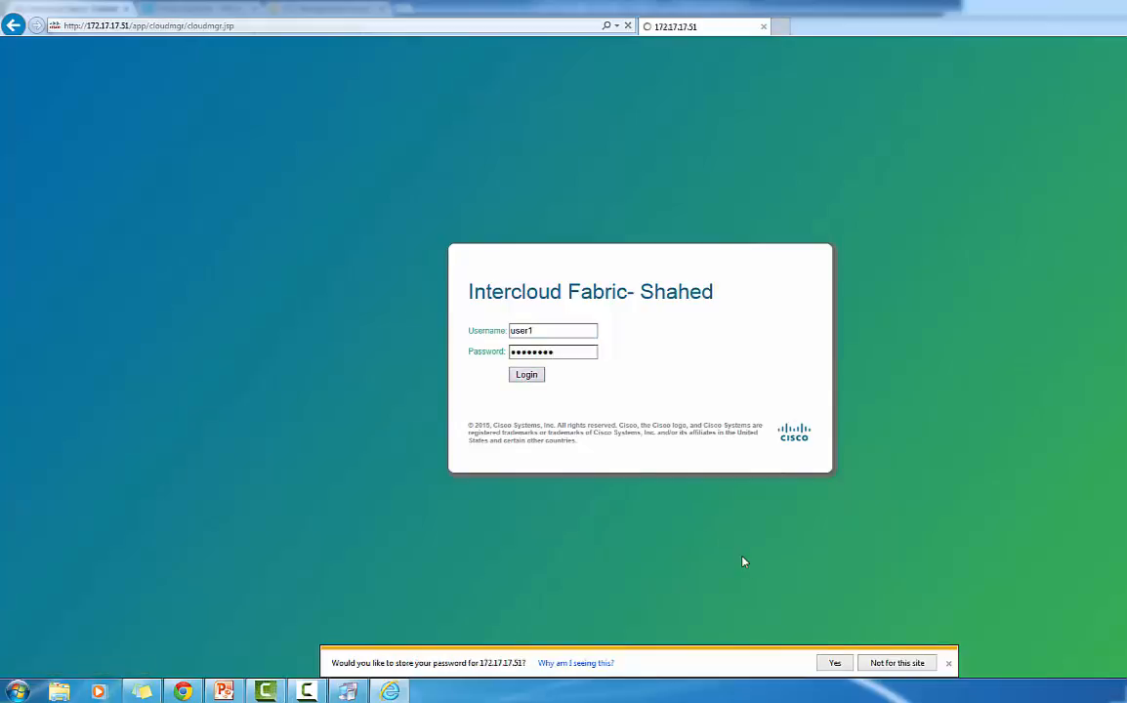
Step: Let the browser store the site's password and decline making Internet Explorer the default browser
click(835, 663)
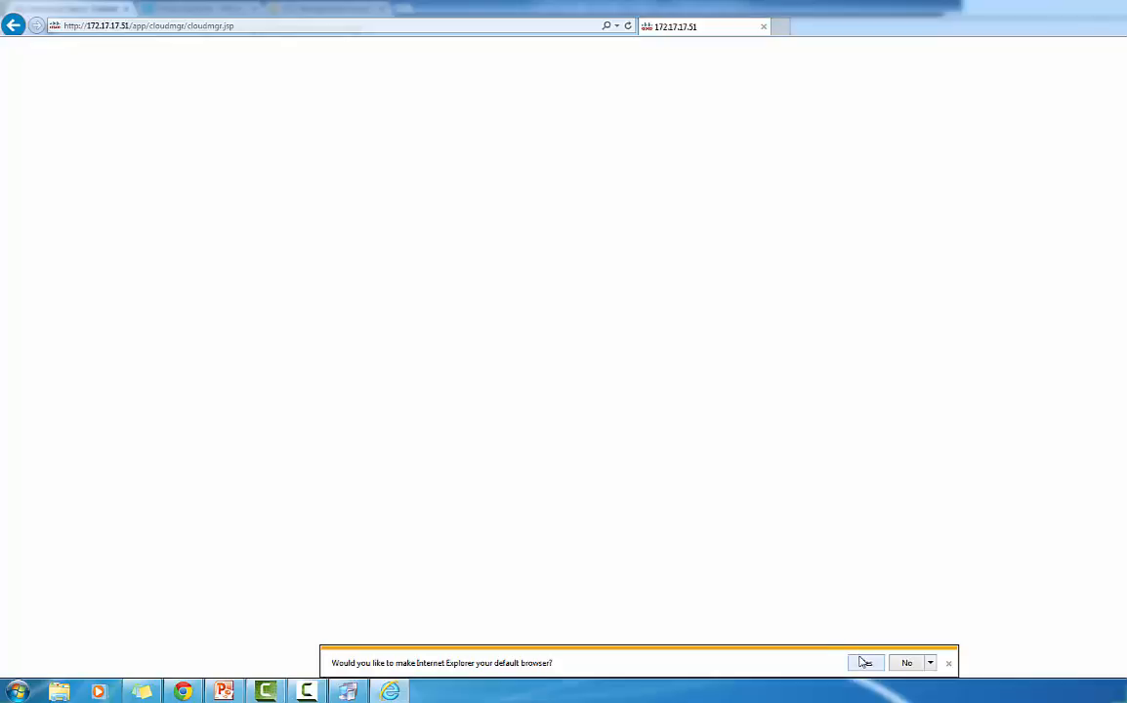
click(906, 663)
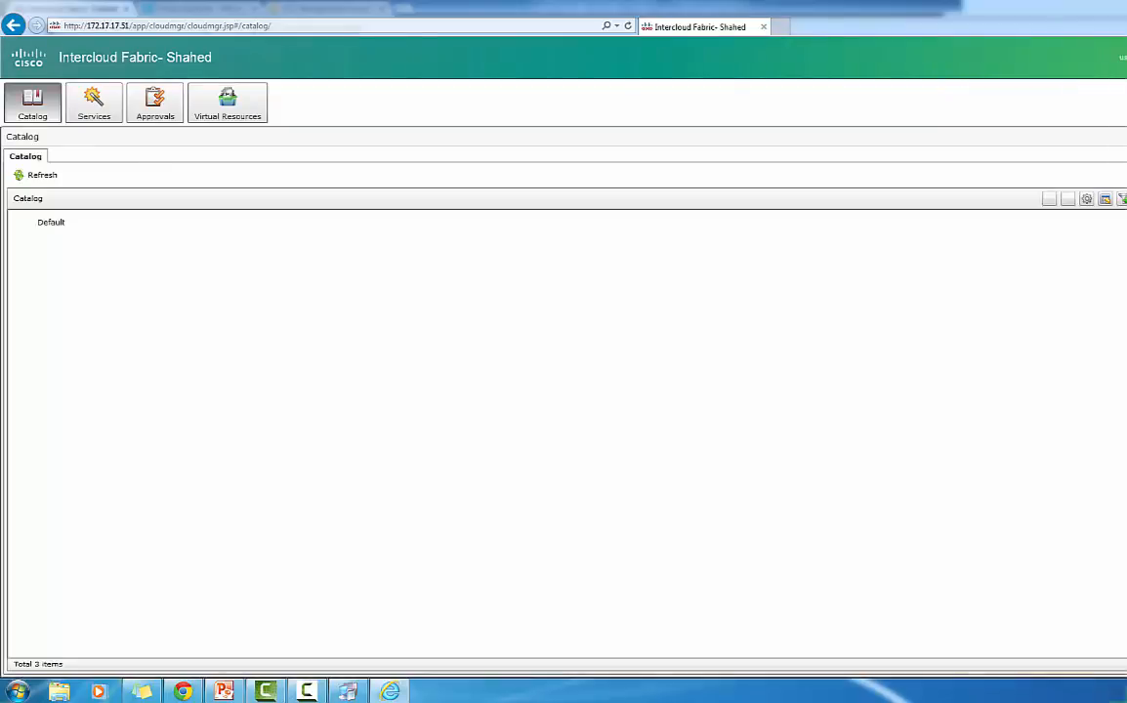
Step: Open the Default catalog folder, start a service request for MGMT APP VM and accept the catalog selection
click(66, 236)
double_click(66, 236)
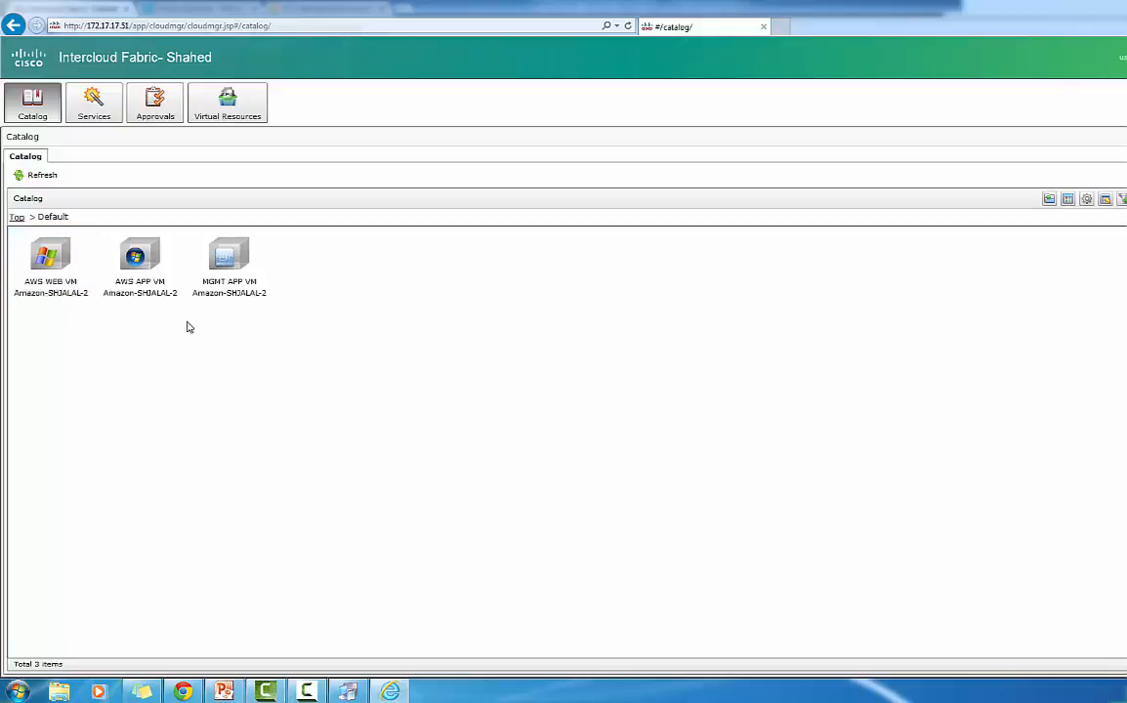
double_click(248, 269)
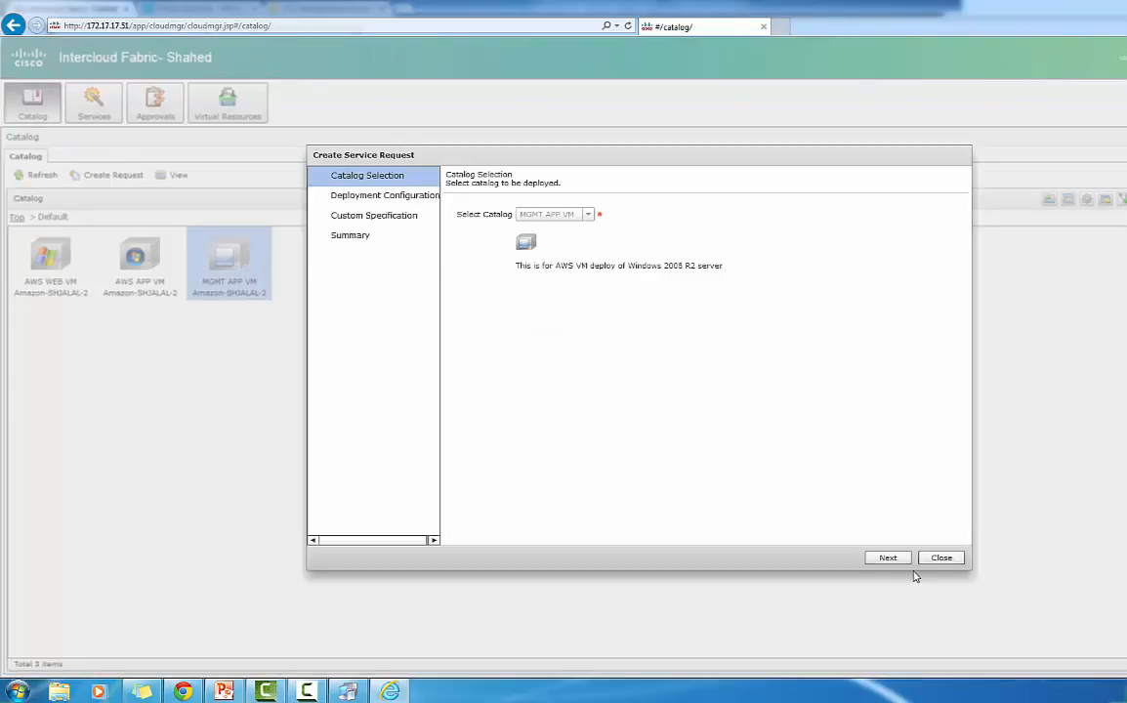
click(890, 559)
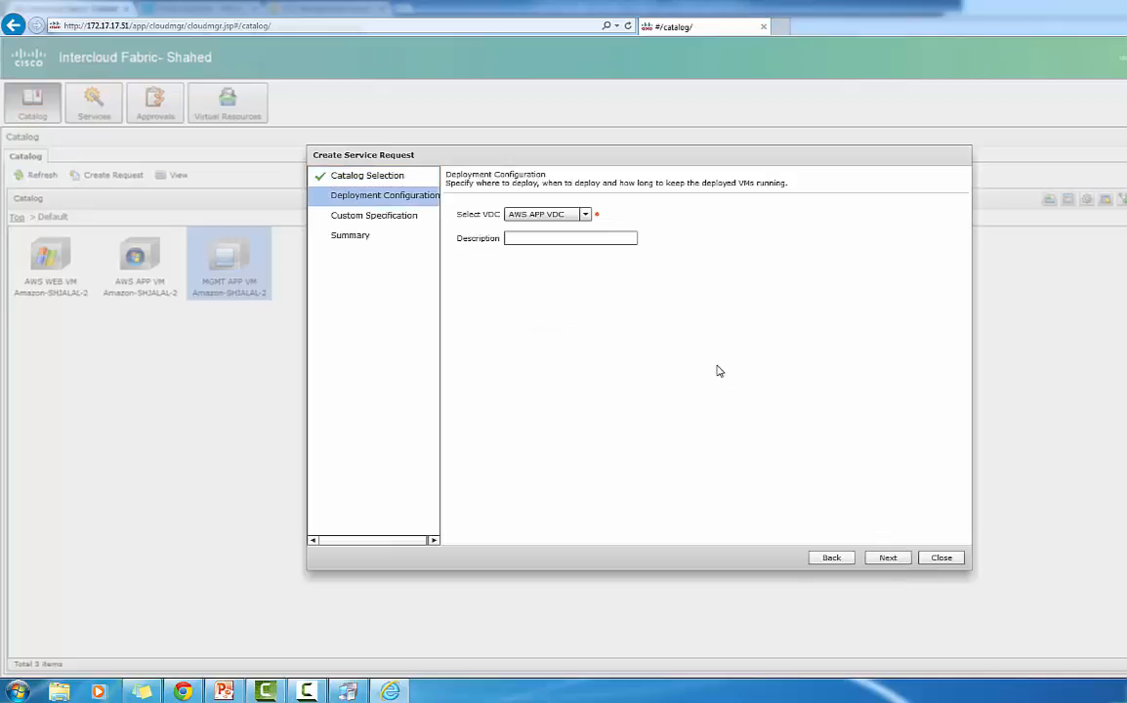
Step: Deploy the requested VM to AWS MGMT VDC with the description Test Mgmt
click(585, 216)
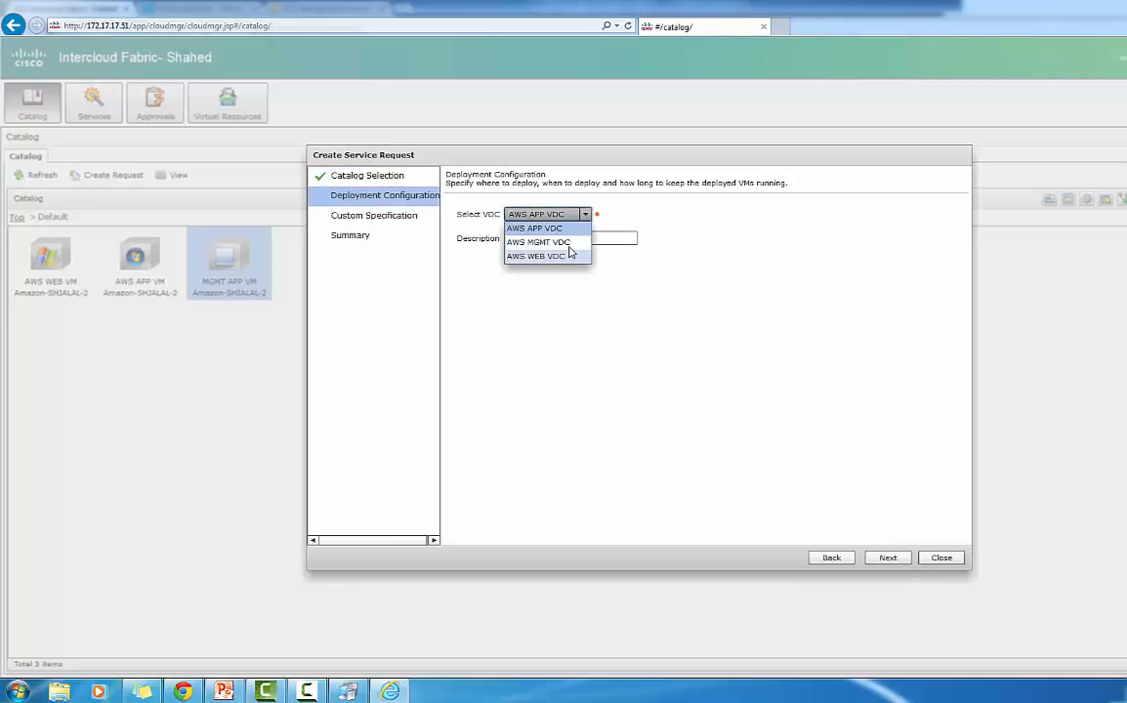
click(570, 244)
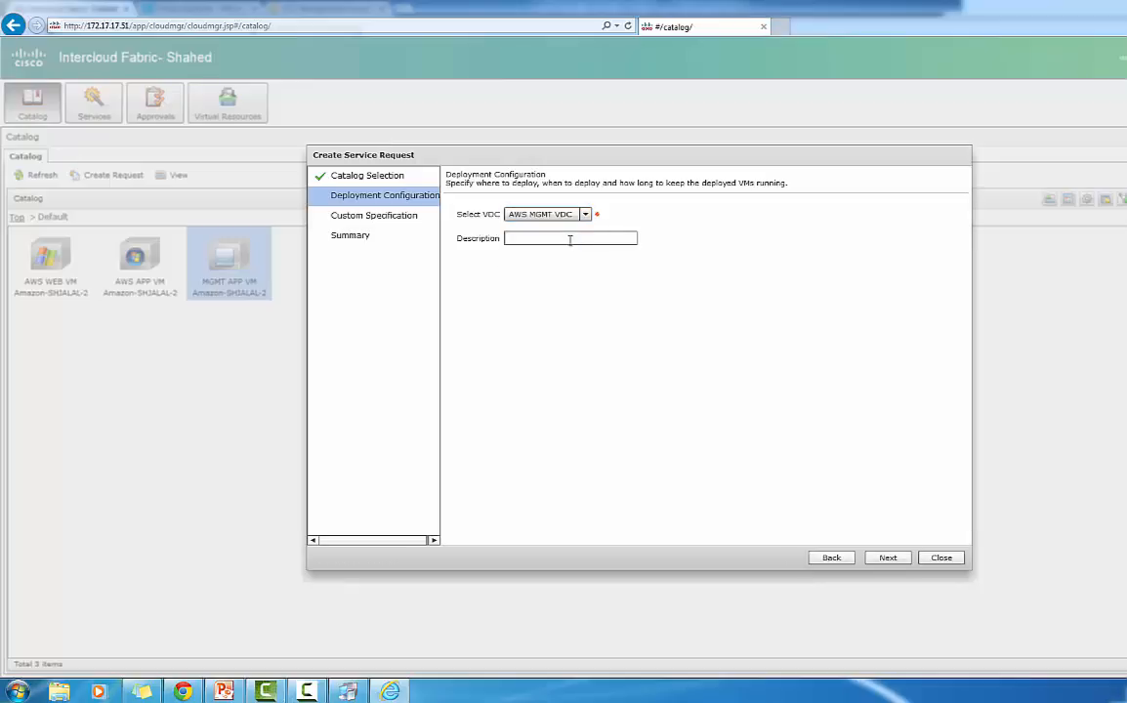
click(569, 239)
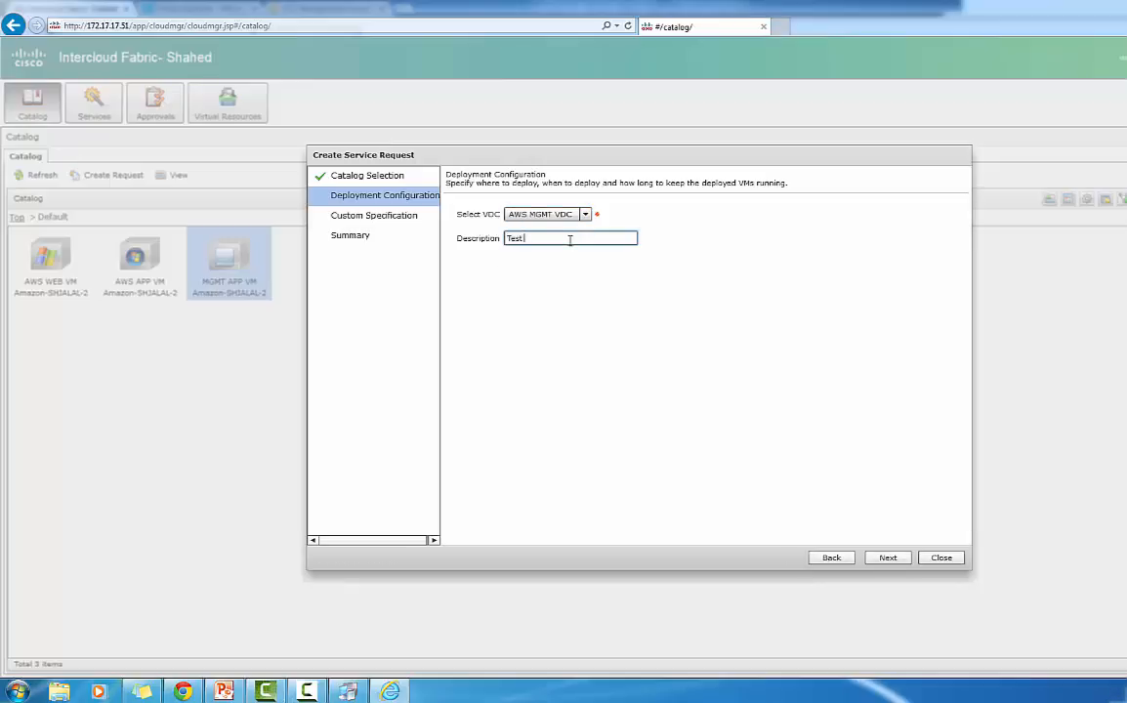
click(895, 560)
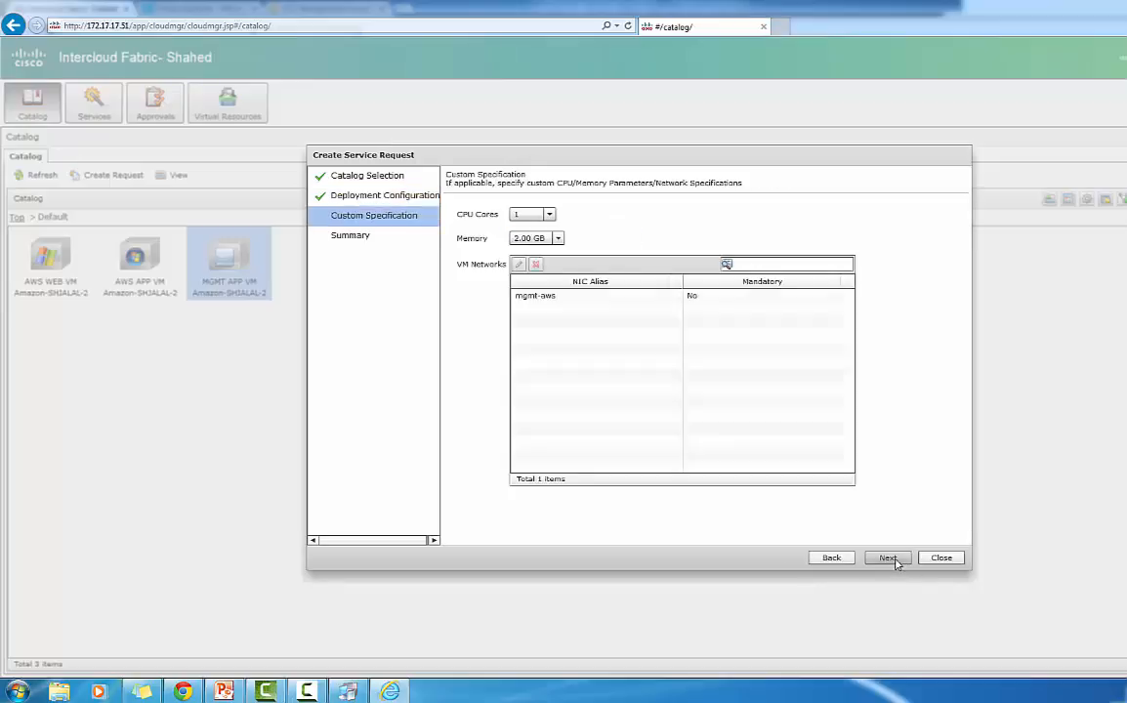
Step: Review the memory and CPU core choices, keep 2.00 GB and 1 core, and submit the service request
click(557, 239)
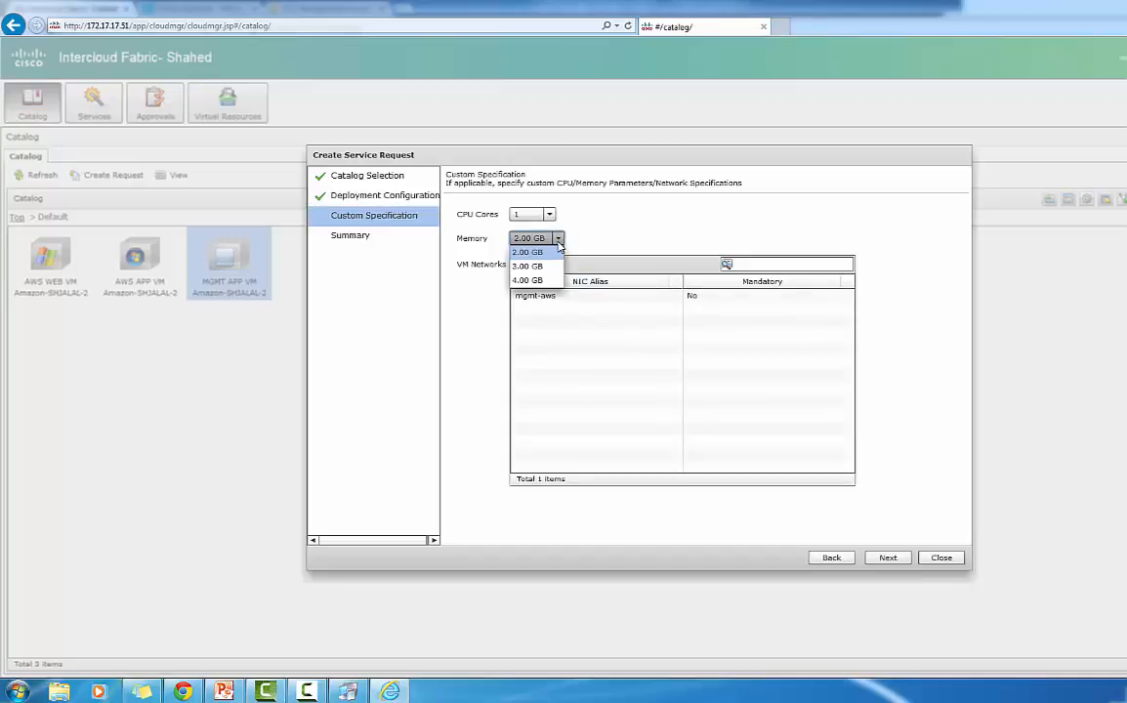
click(606, 235)
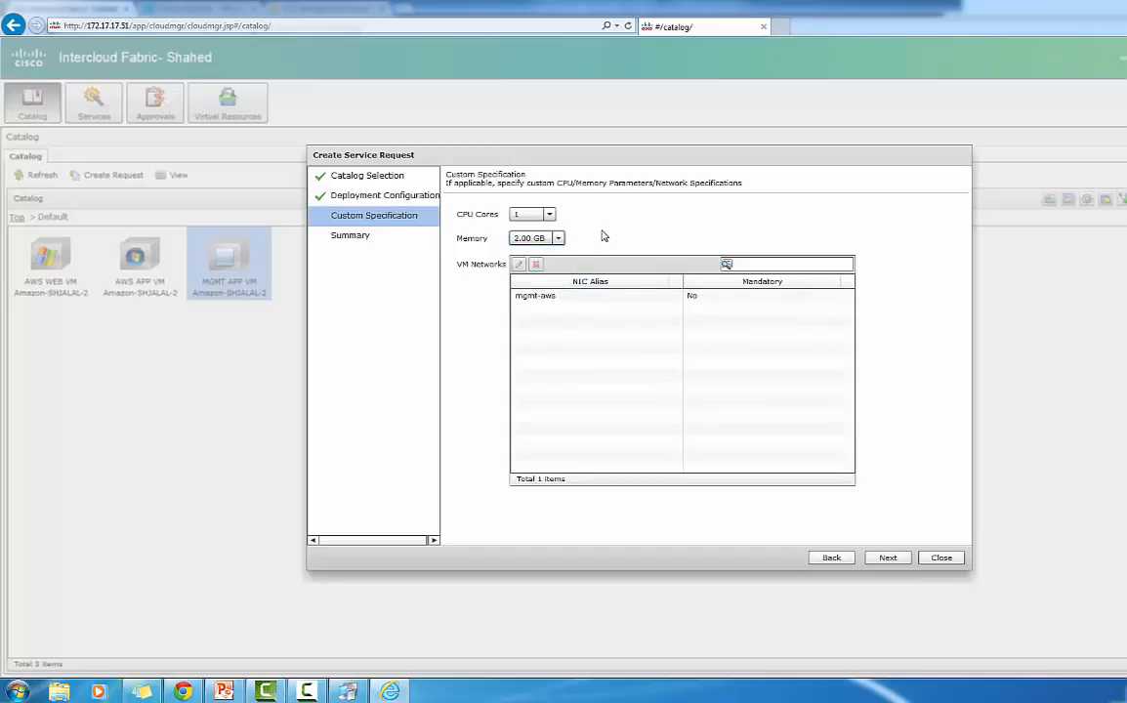
click(550, 215)
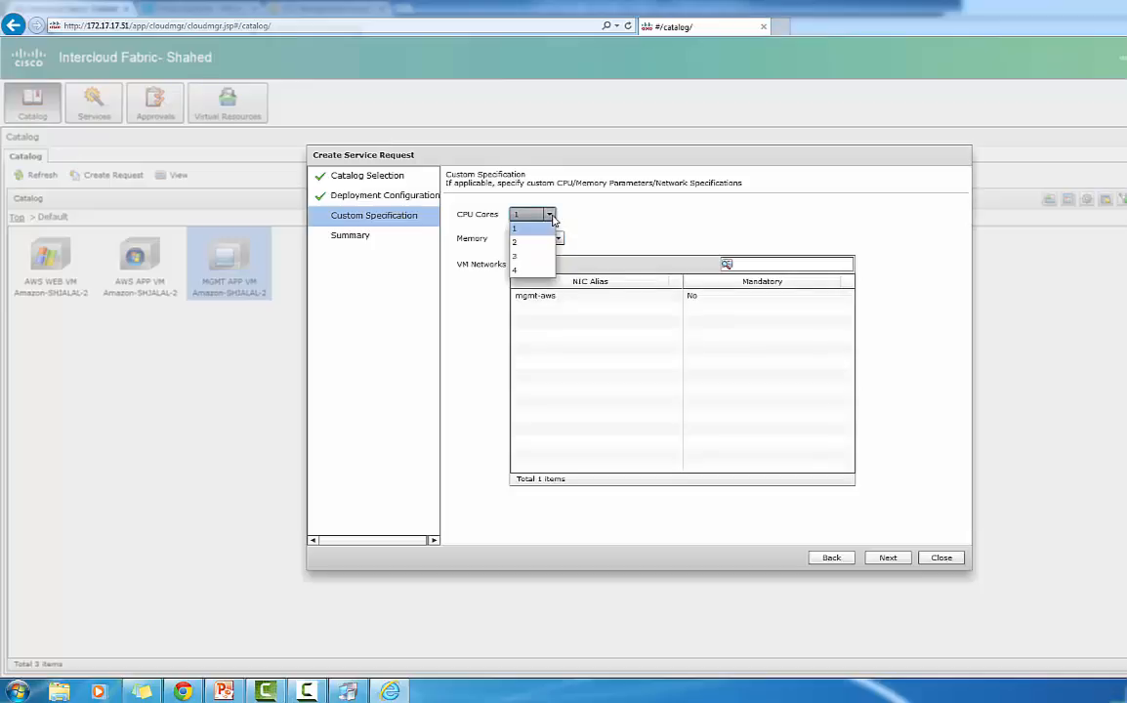
click(660, 235)
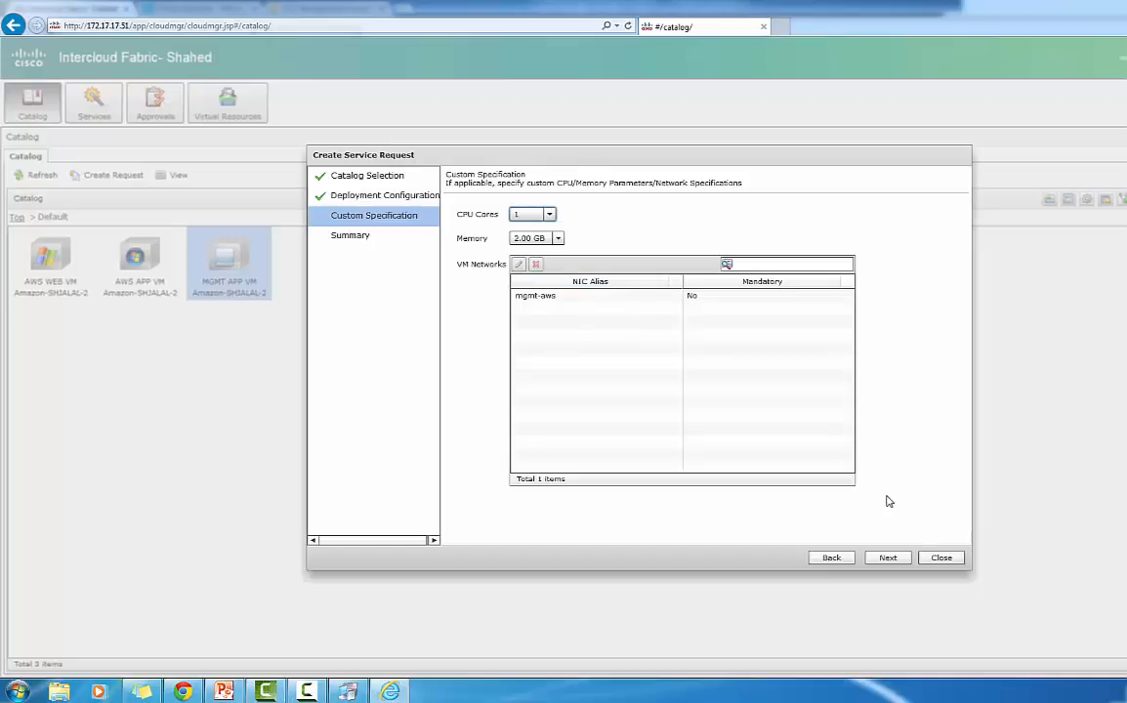
click(889, 559)
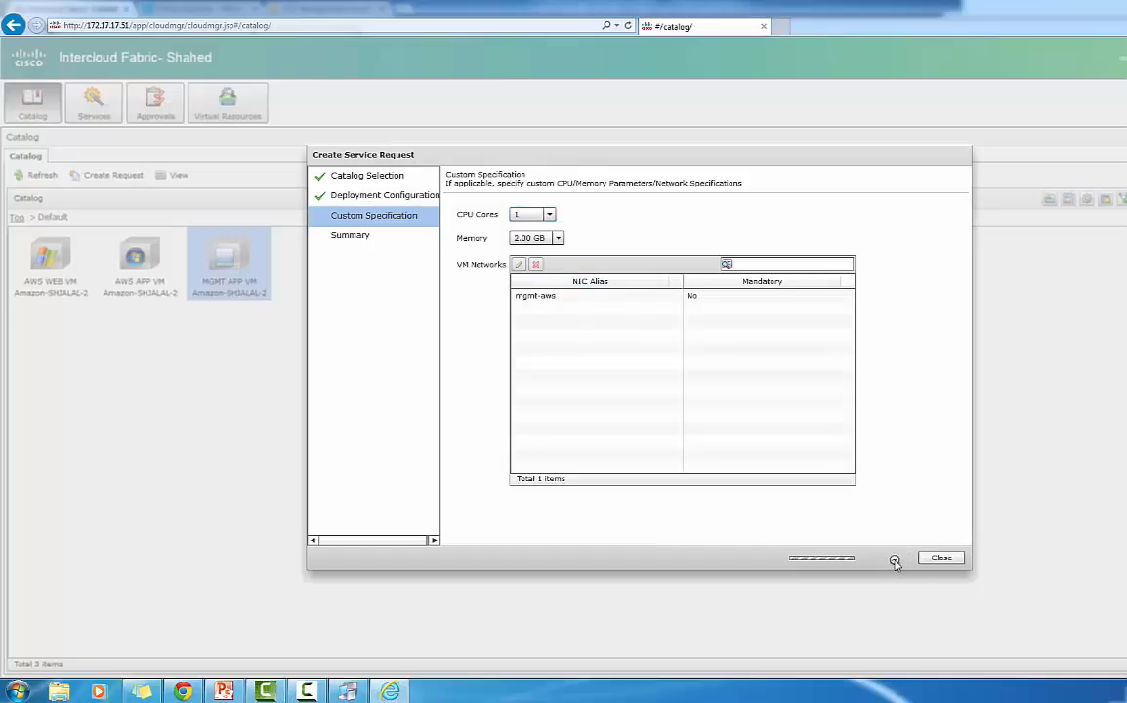
click(889, 559)
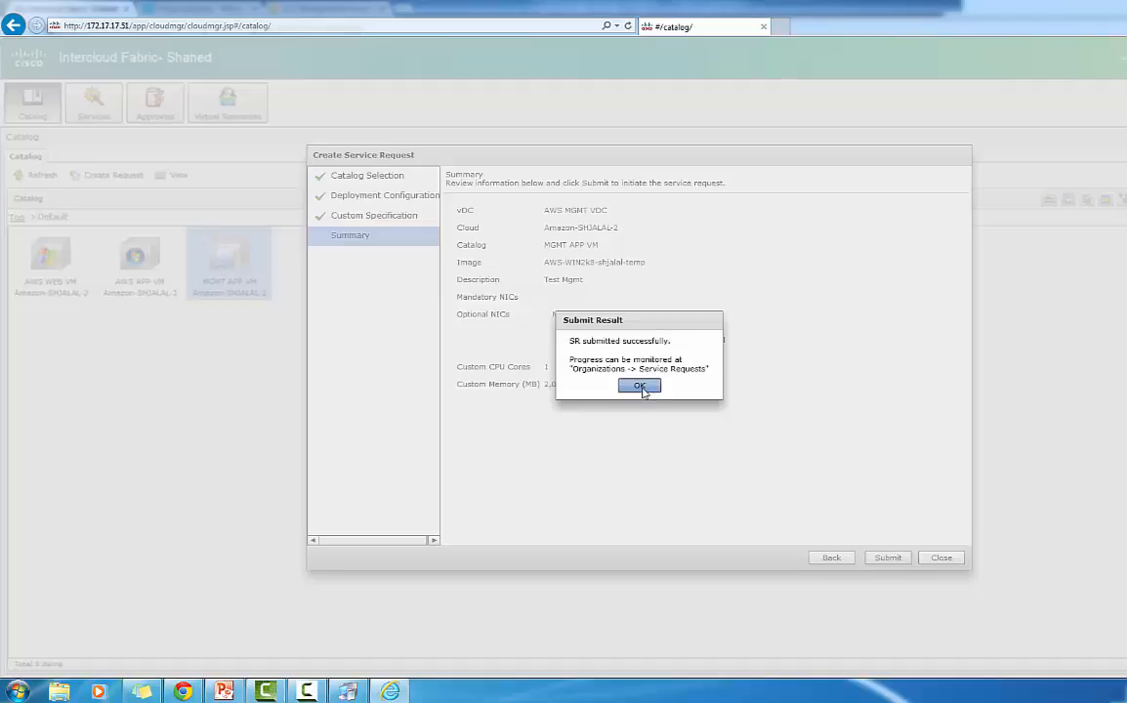
click(640, 387)
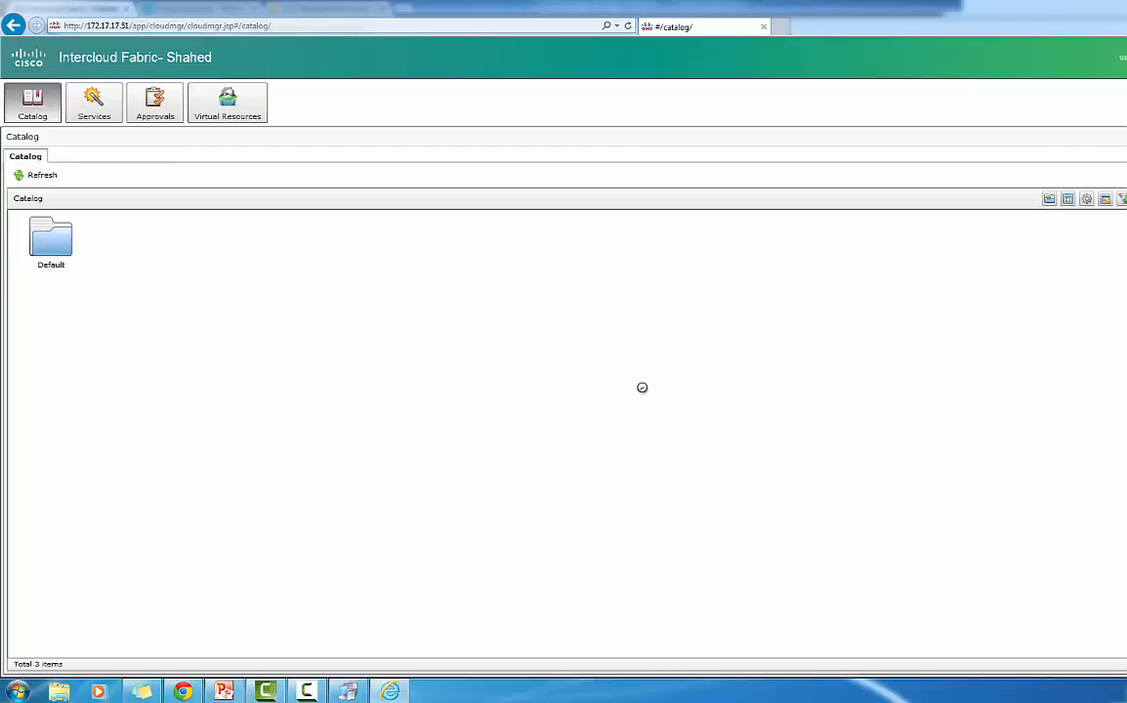
Step: Open the workflow status of the newest service request in the end user's request list
click(101, 115)
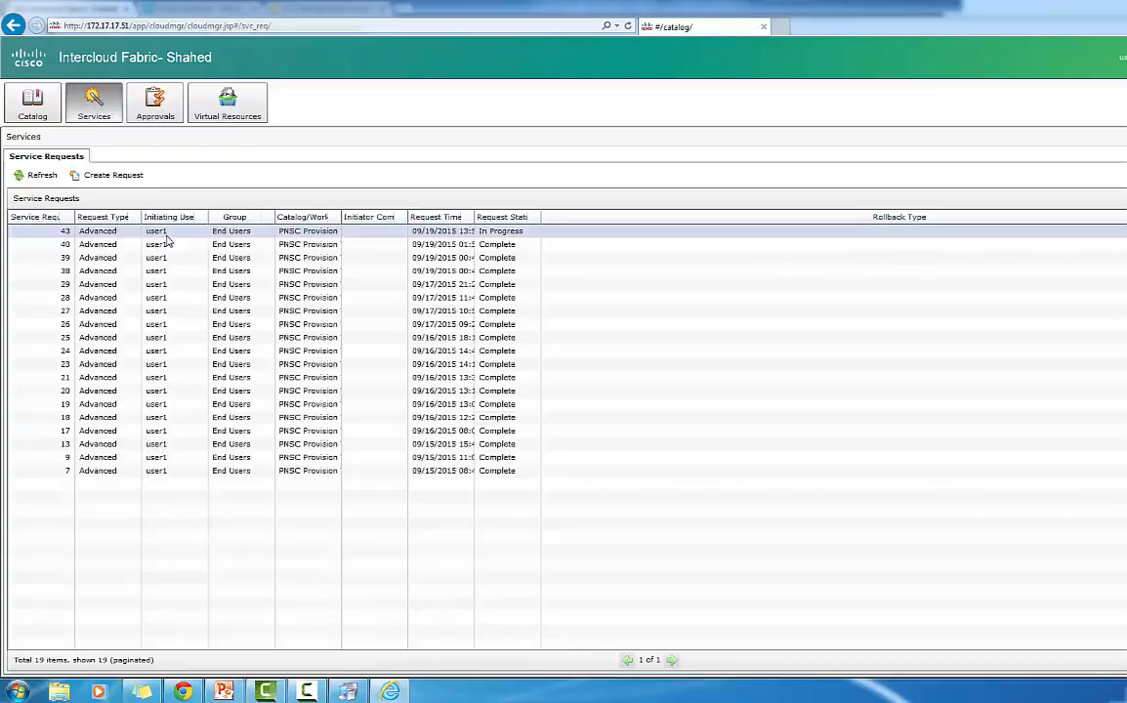
double_click(166, 233)
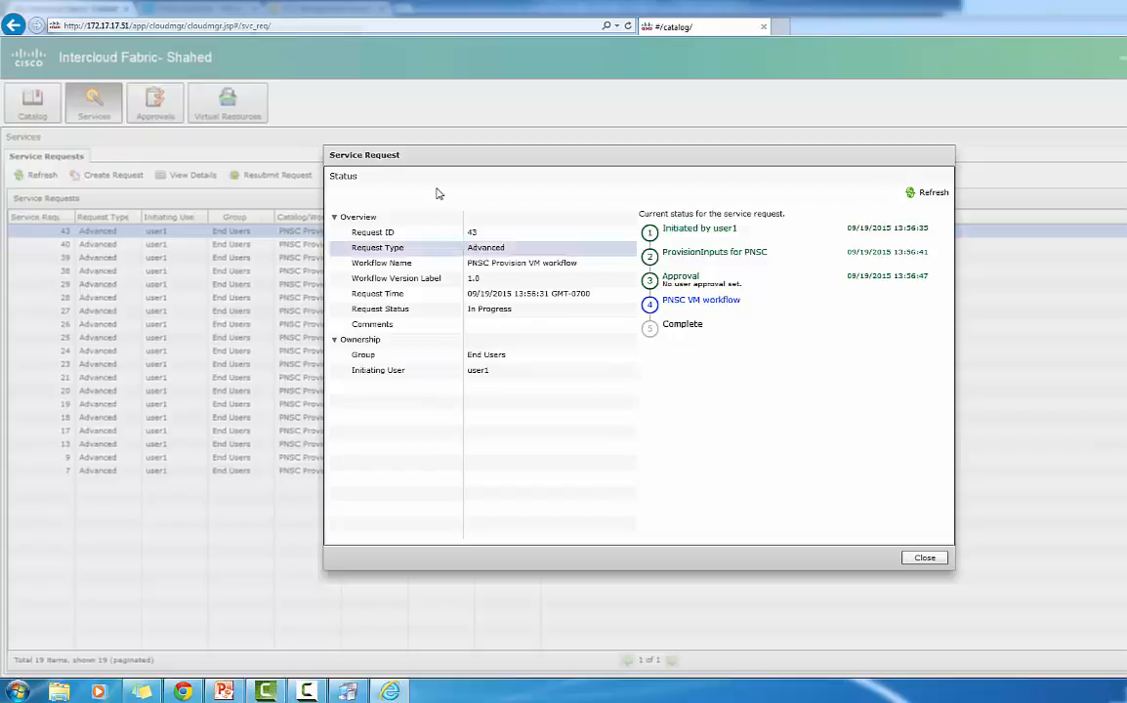
Step: Switch to the EC2 Management Console in Chrome and view the running instances in the US West (N. California) region
click(182, 691)
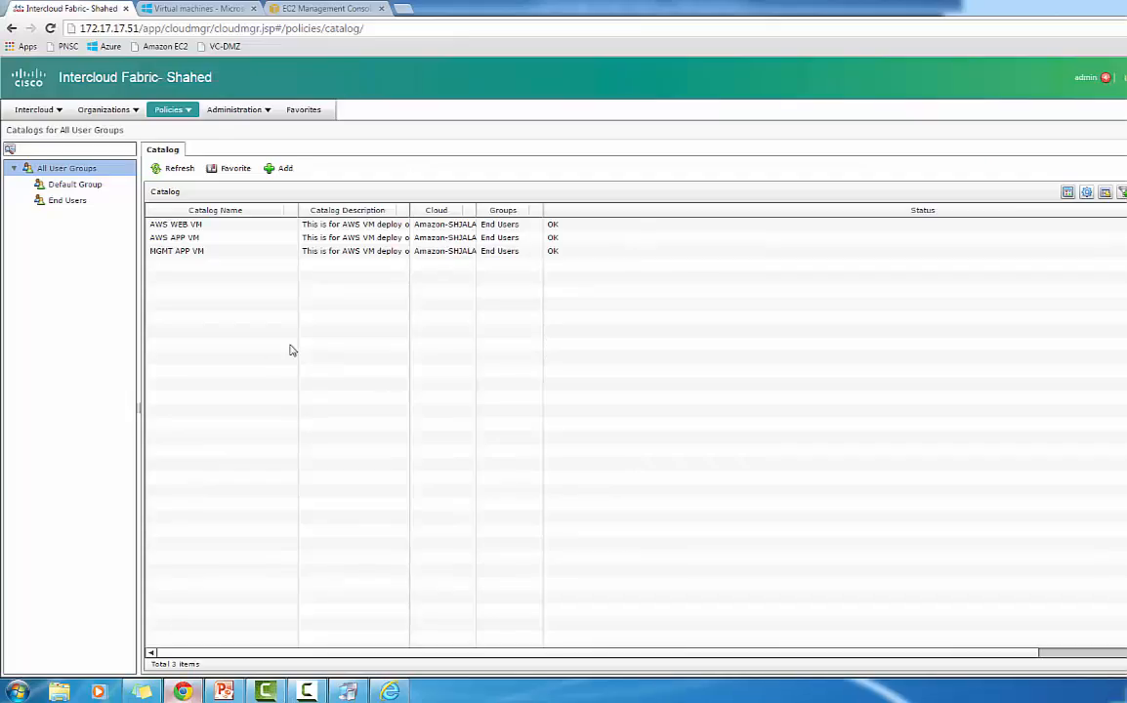
click(331, 7)
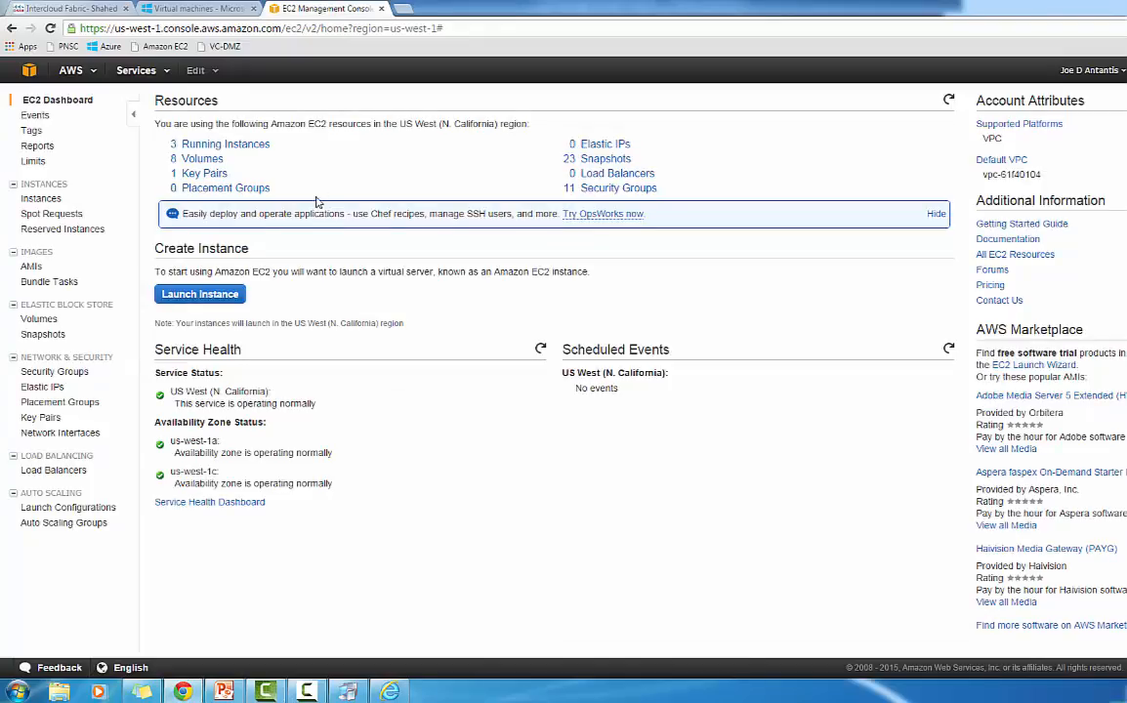
click(204, 145)
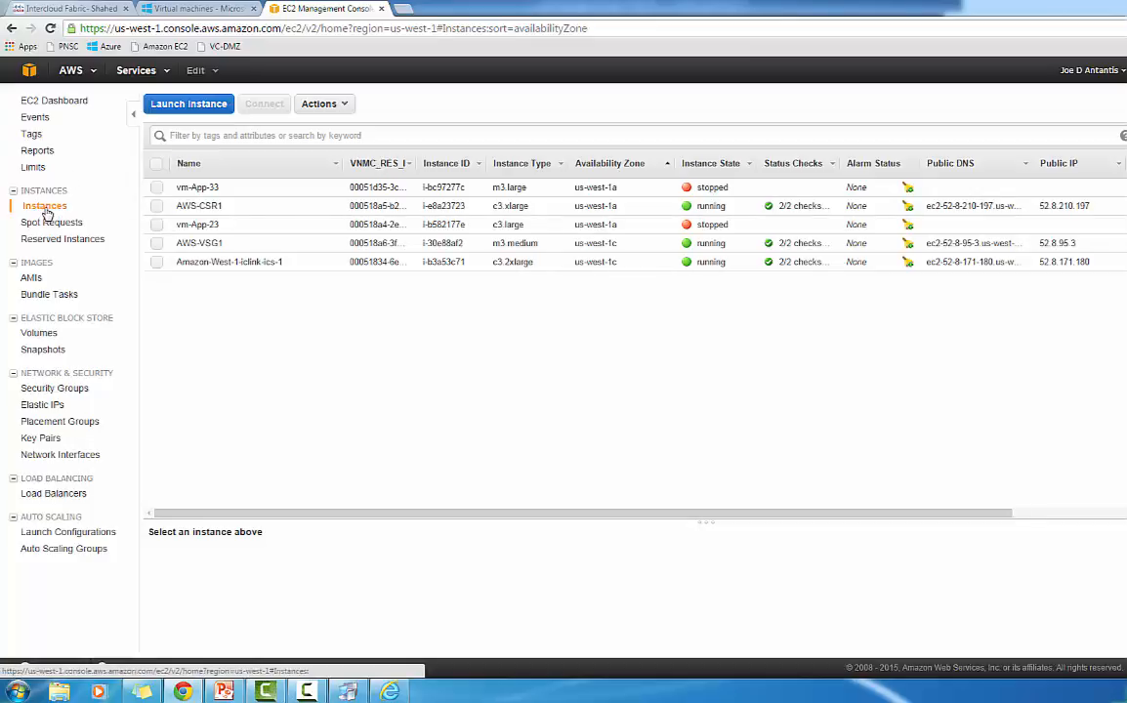
click(30, 76)
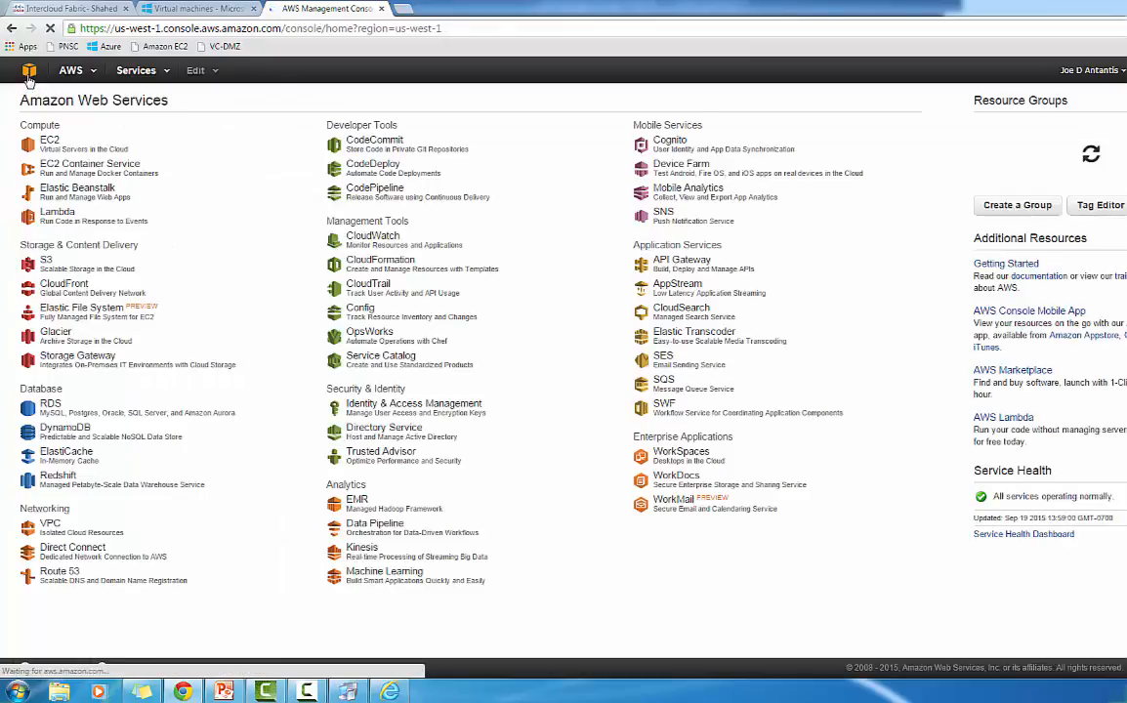
click(49, 144)
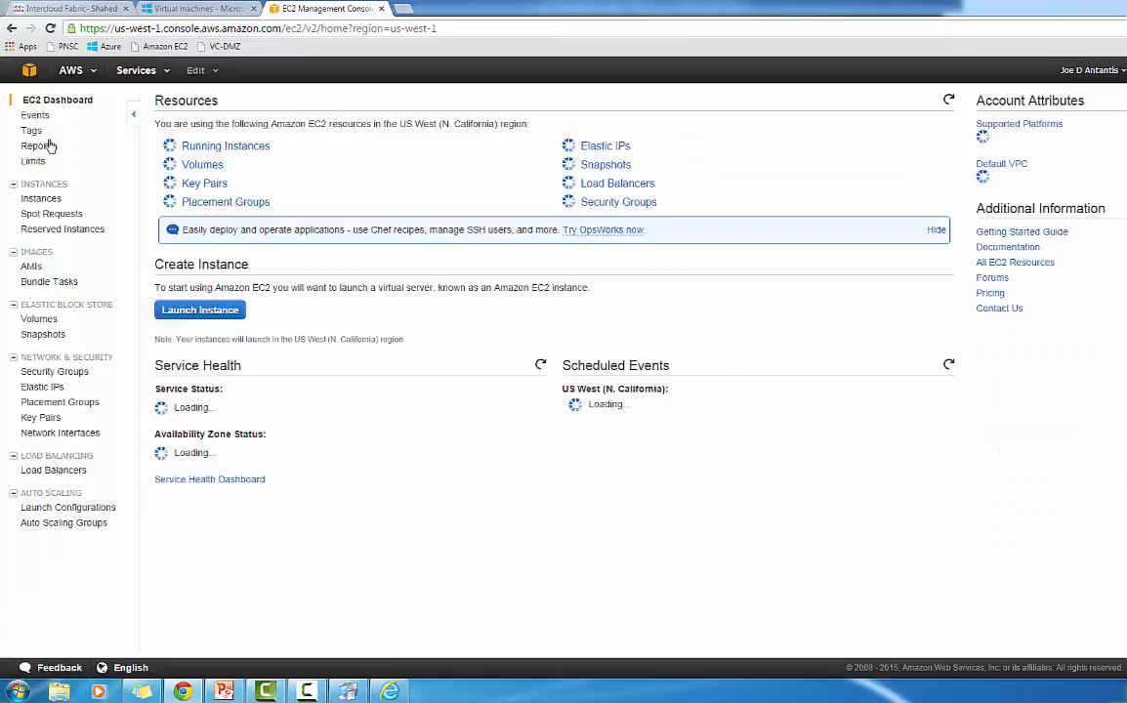
click(234, 143)
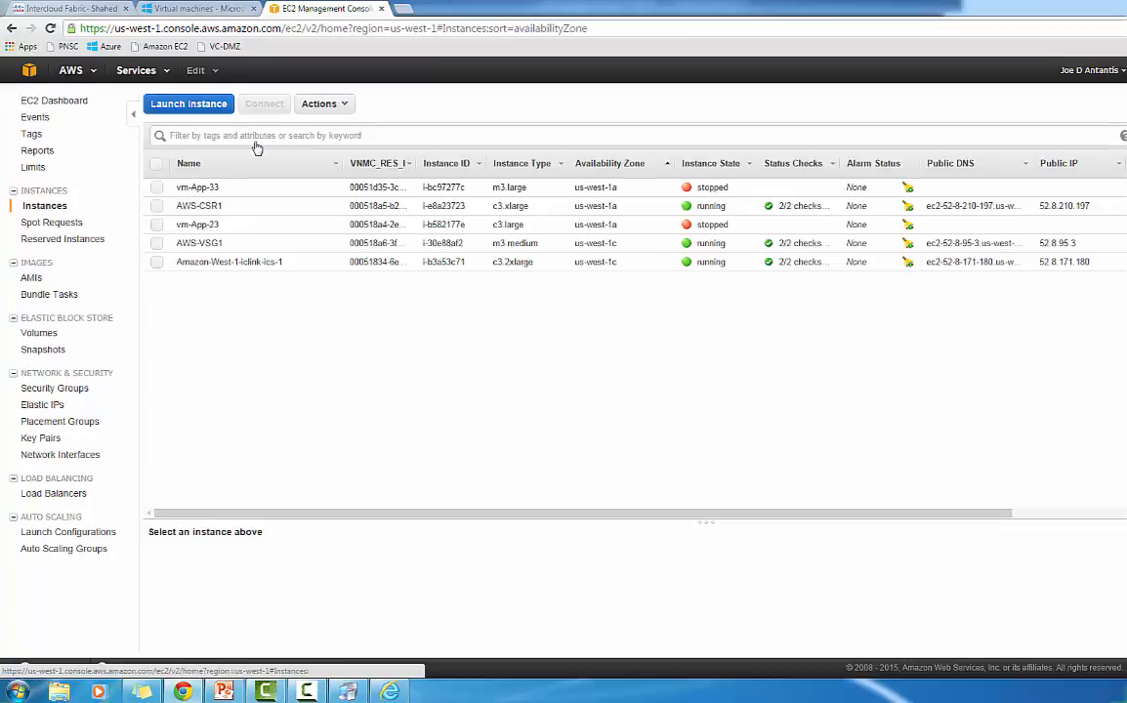
Step: Change the region in the EC2 console address to us-west-2 and load its instance list
click(436, 29)
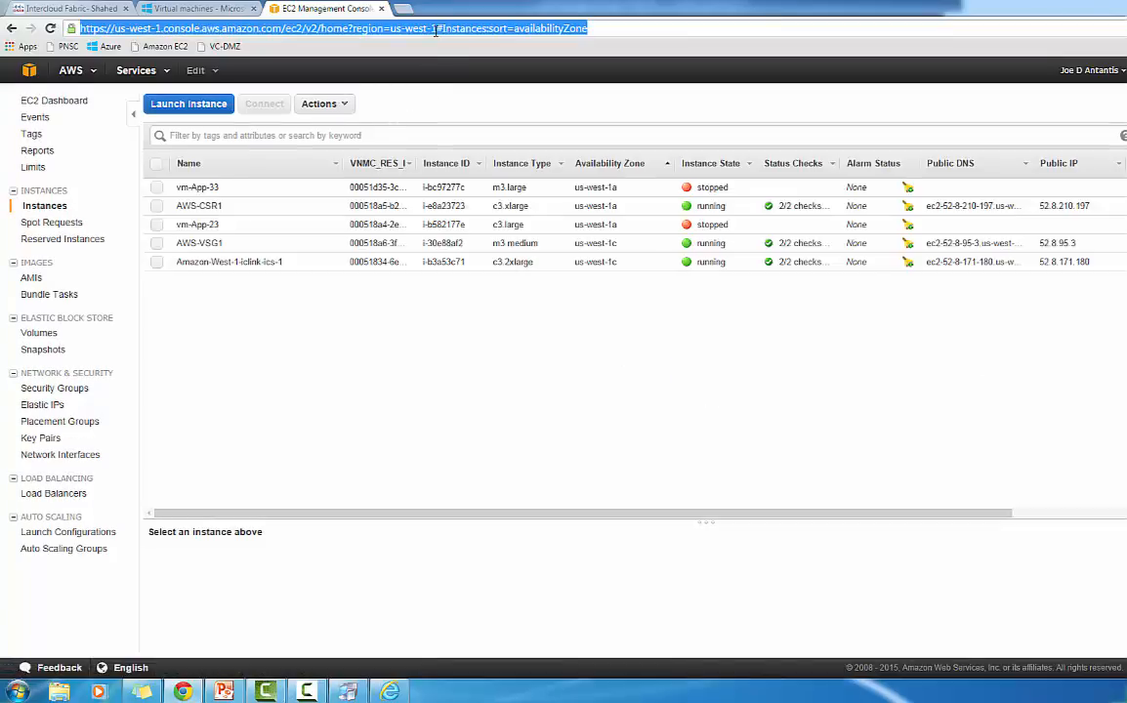
click(436, 29)
key(BackSpace)
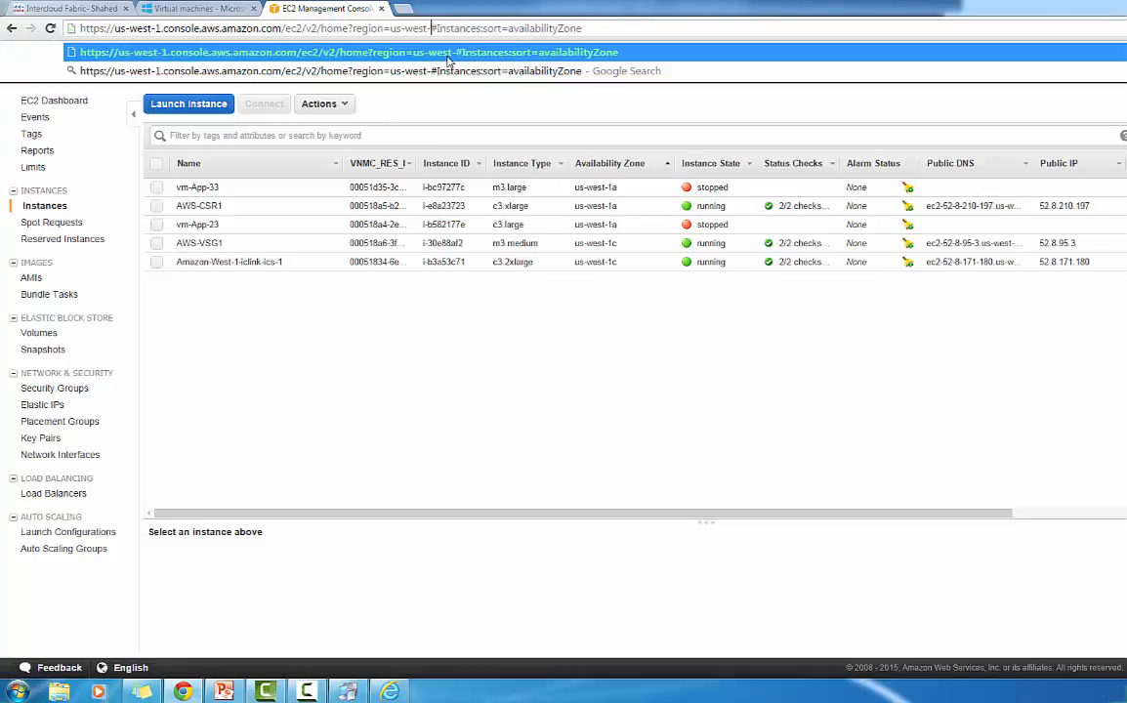
text(2)
key(Return)
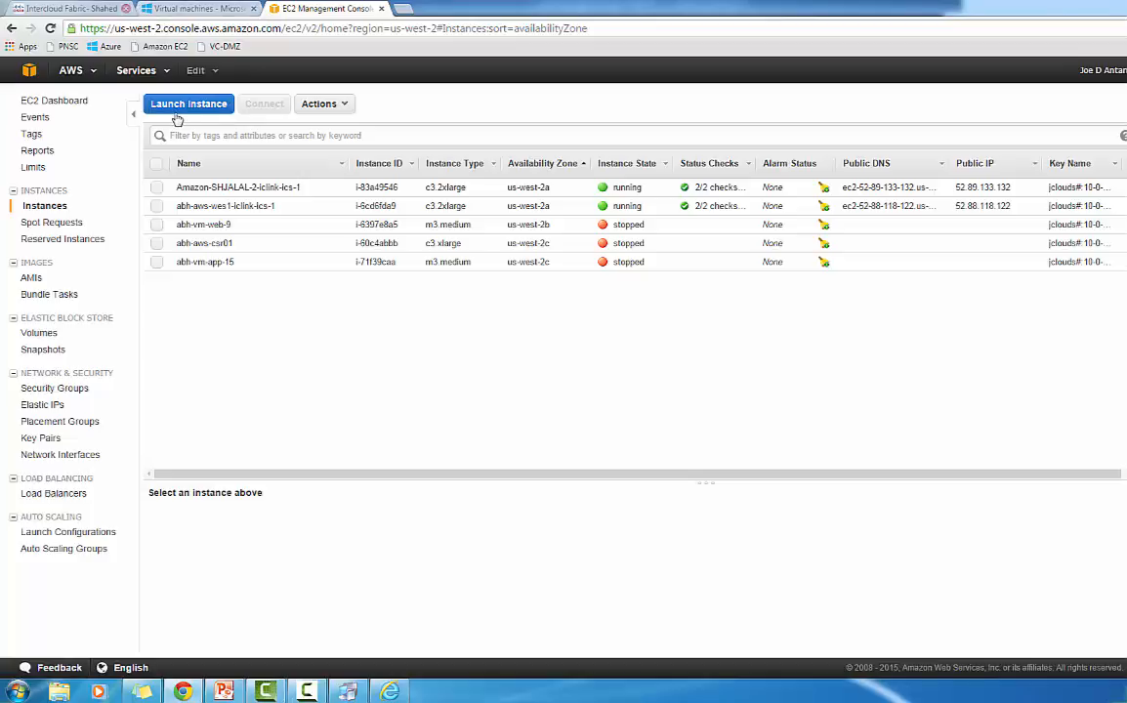
Step: Return to the Intercloud Fabric admin site and open the details of service request 43 from the organization's service requests
click(82, 9)
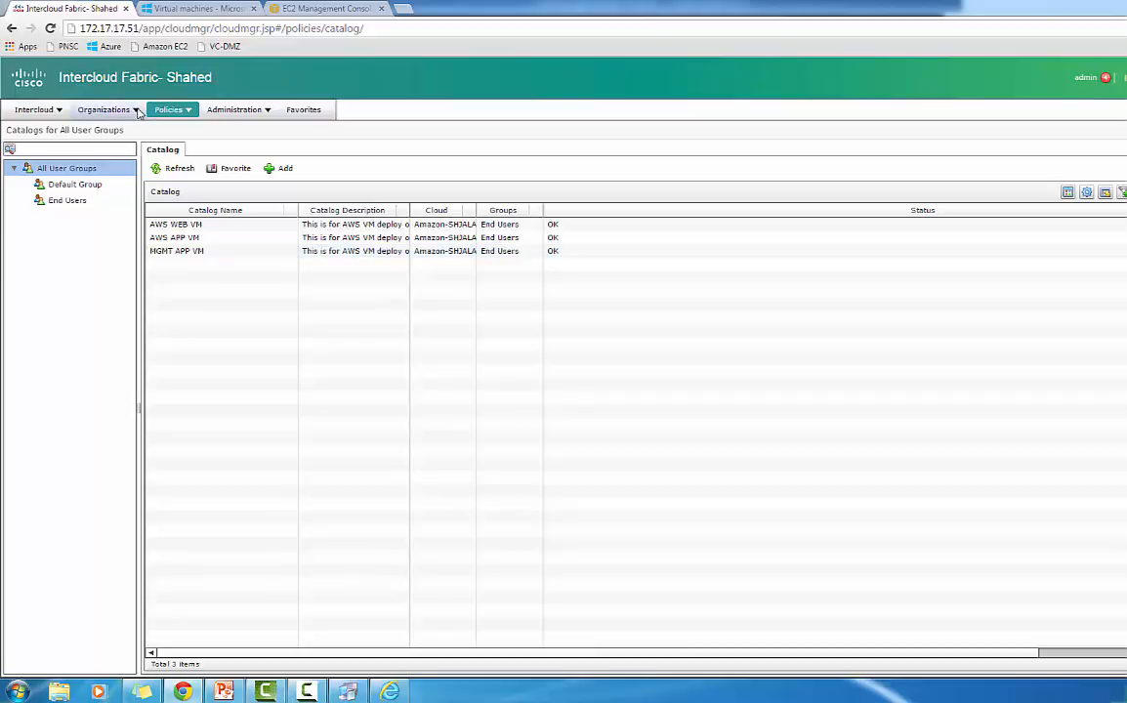
click(180, 113)
mouse_move(138, 112)
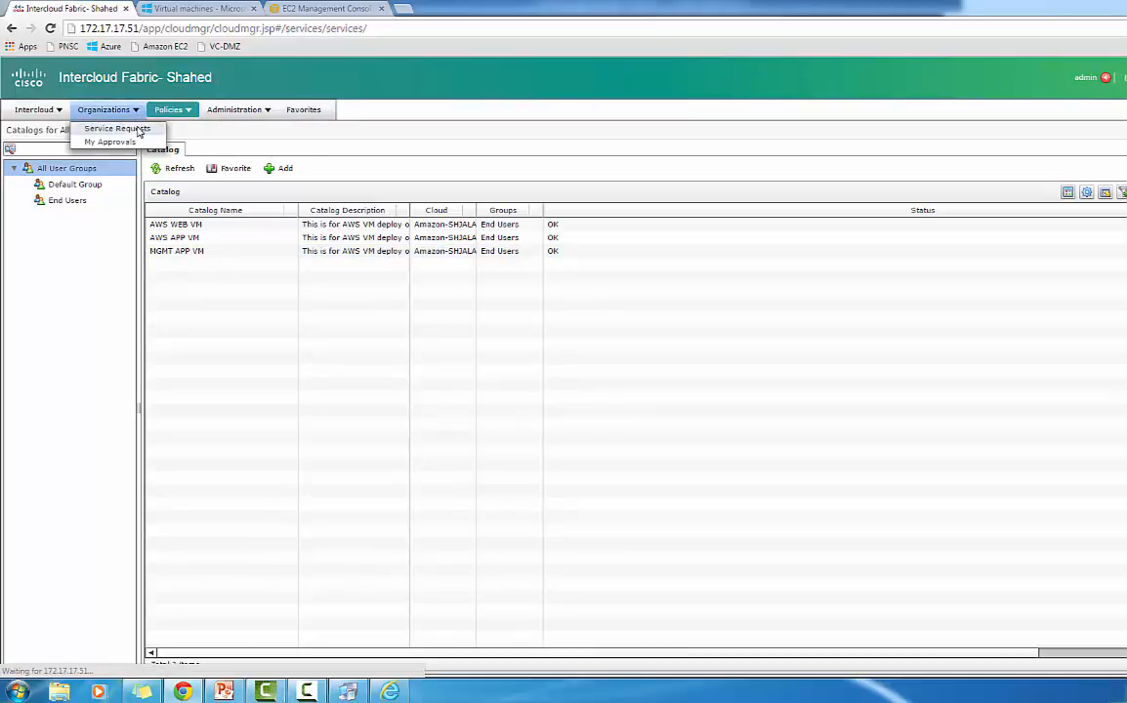
click(139, 129)
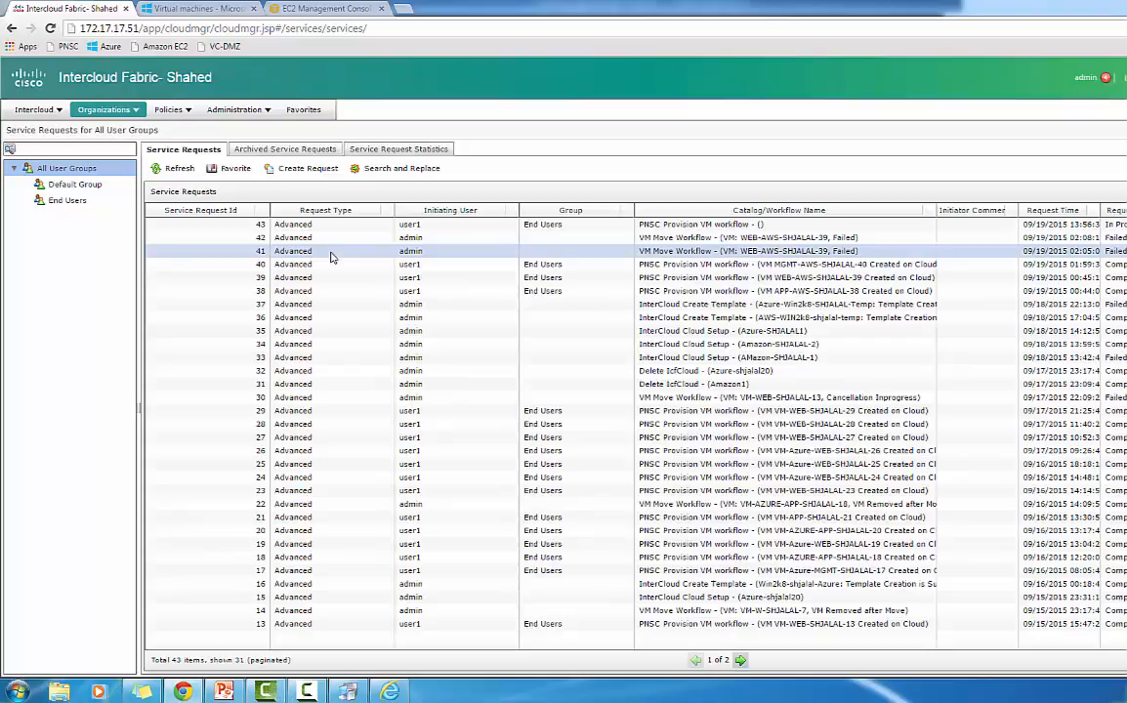
click(358, 237)
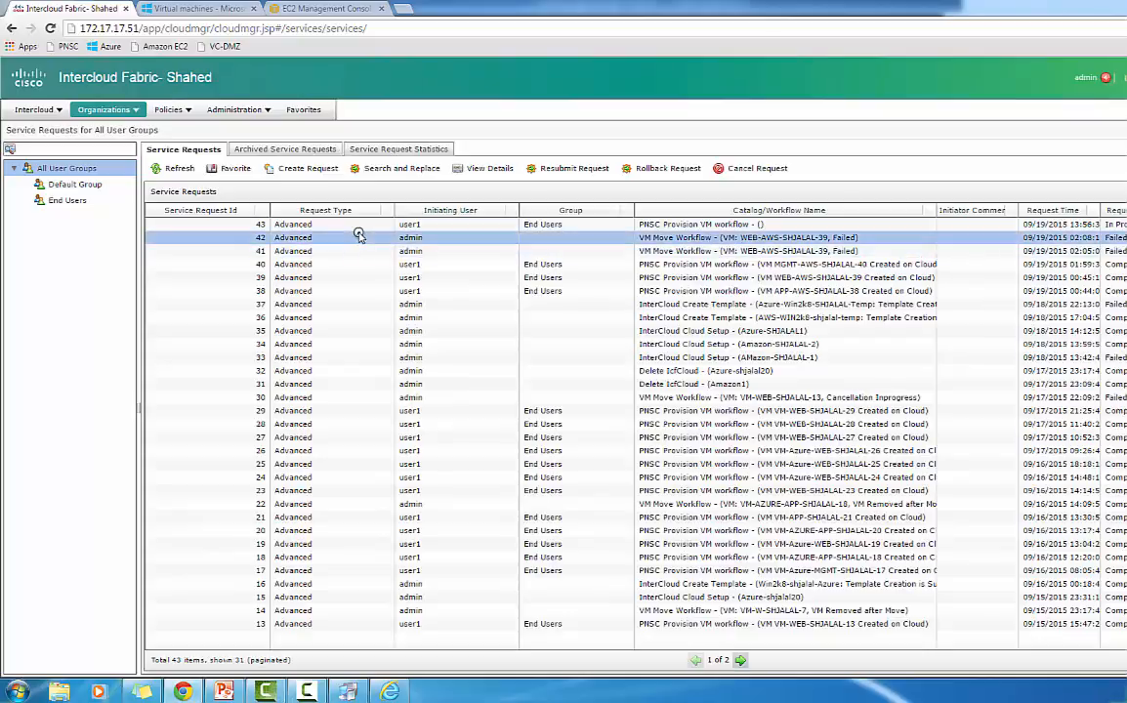
click(362, 225)
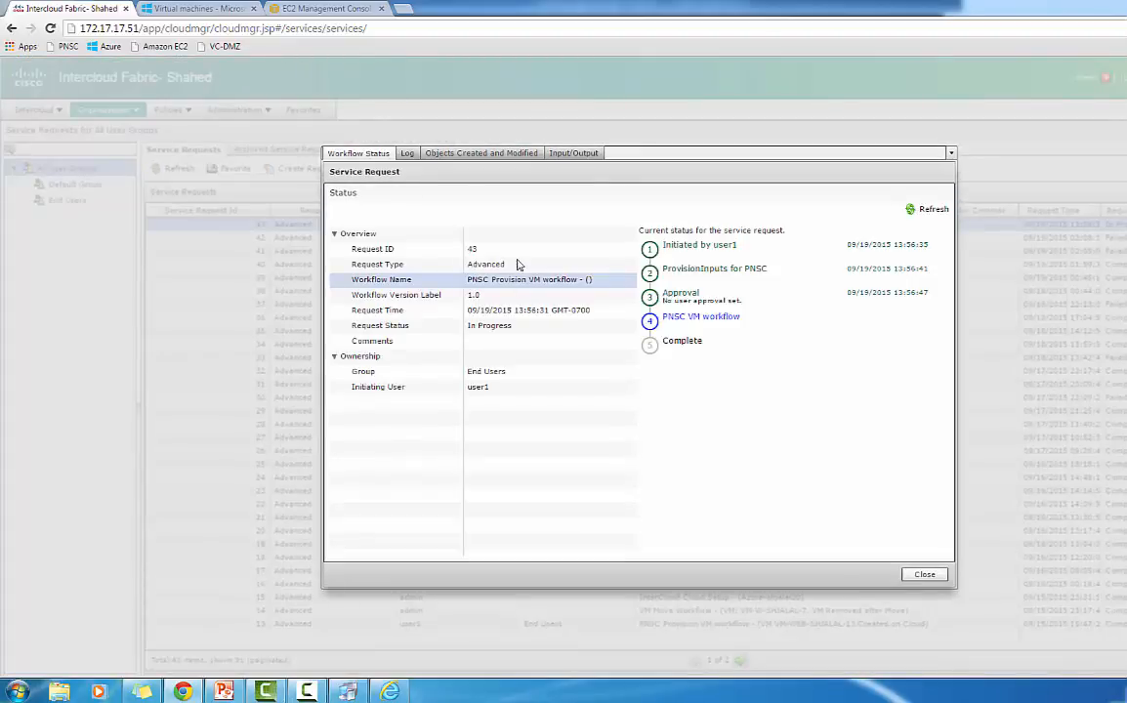
Step: Examine the request's log for the VM creation progress and the new VM's name, refreshing it for new entries
click(407, 155)
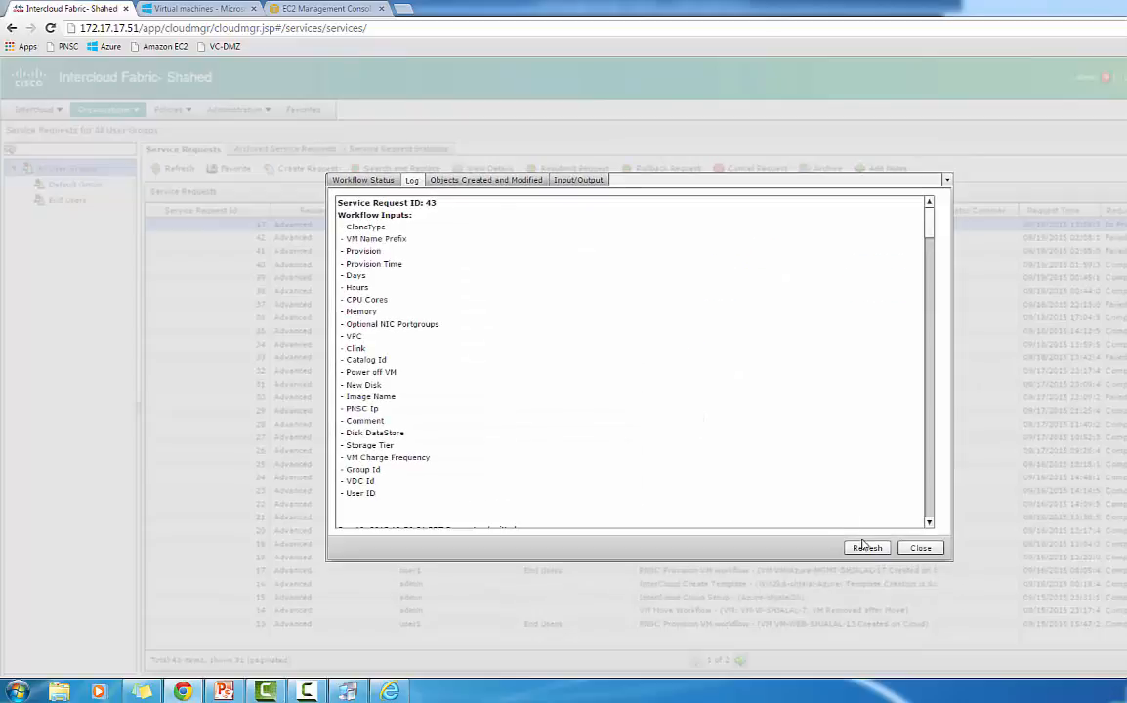
click(867, 548)
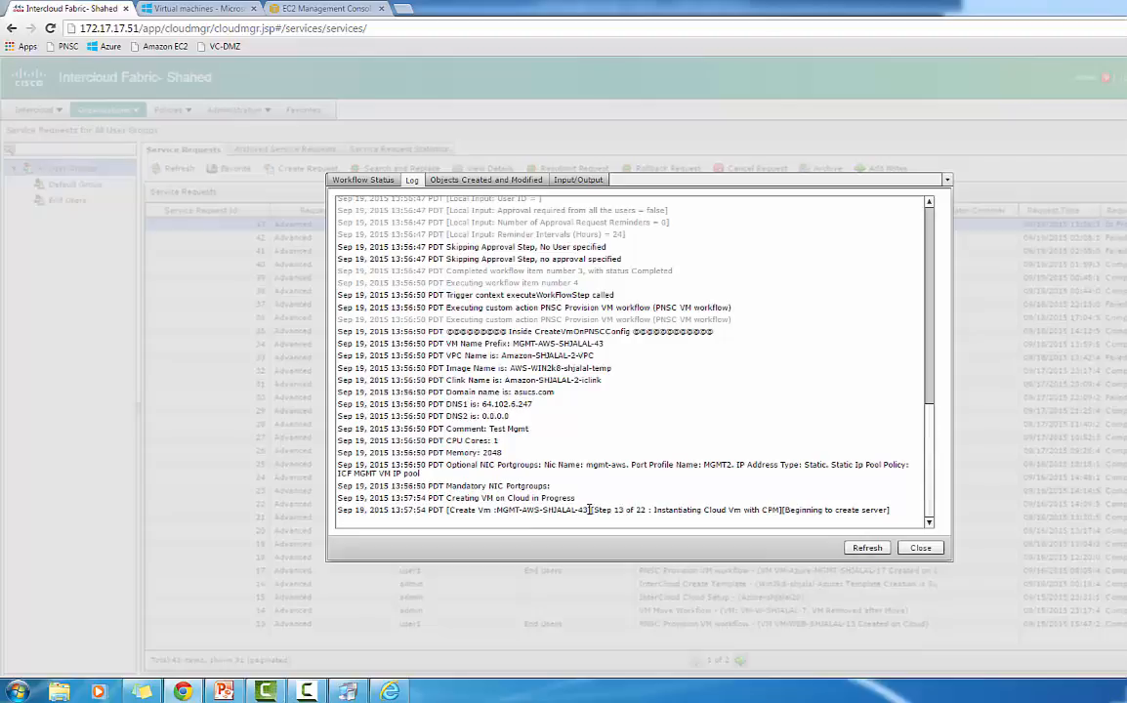
drag(589, 510, 514, 514)
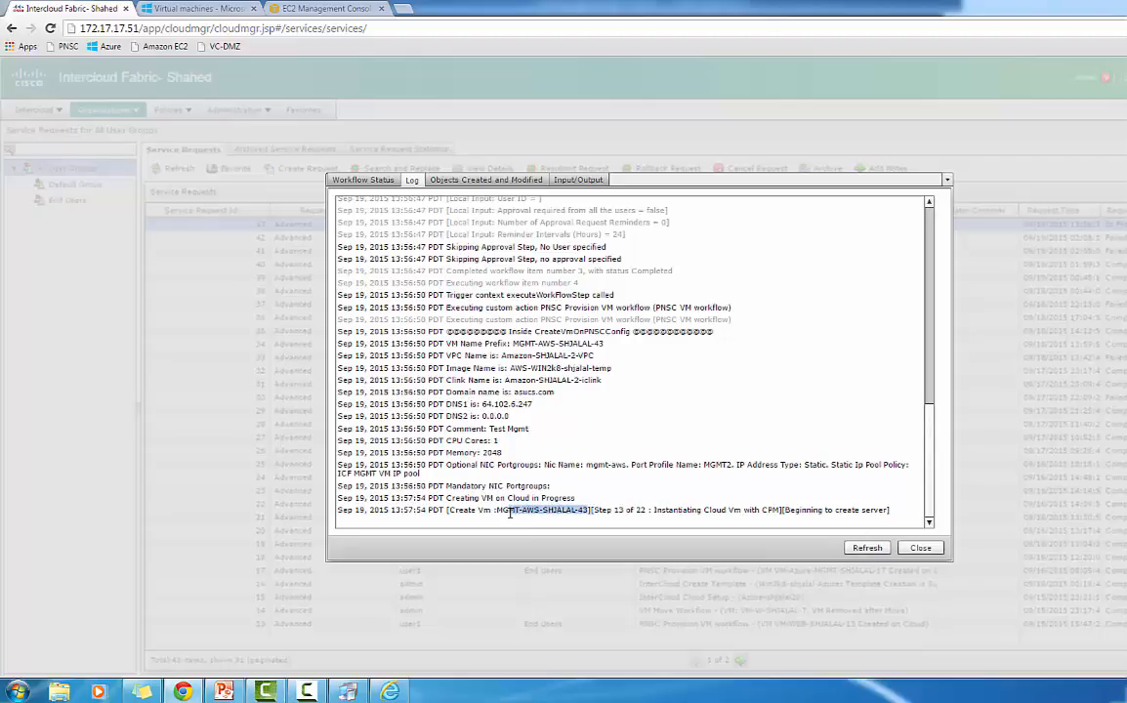
click(855, 550)
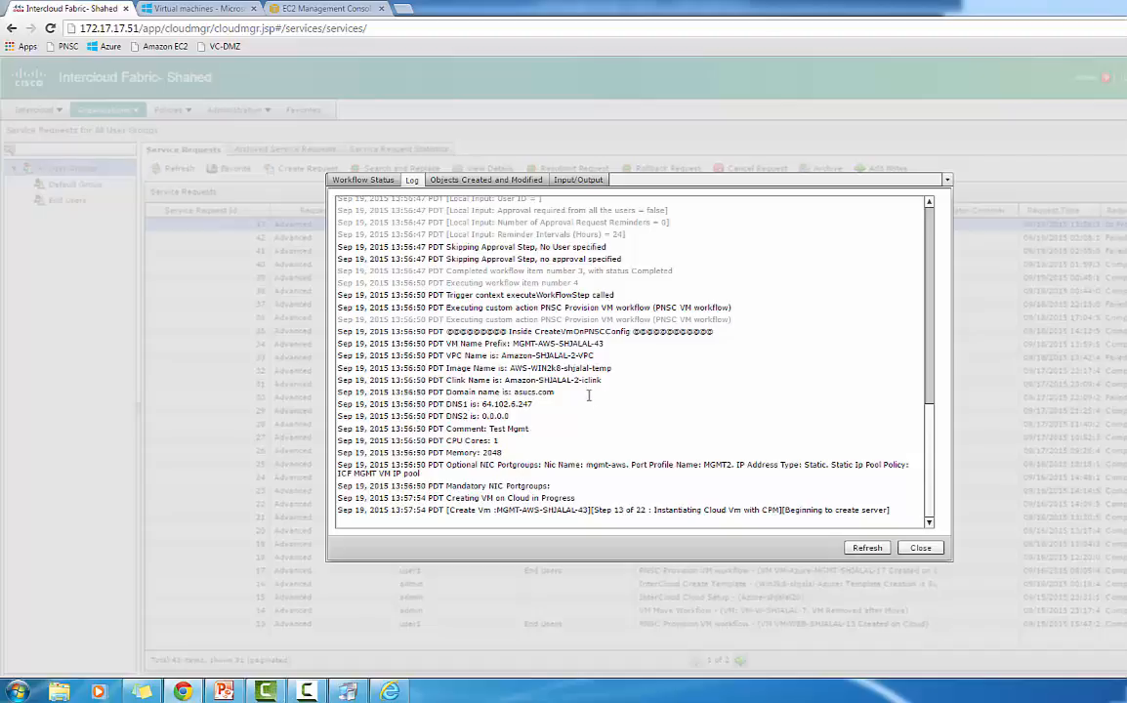
Step: Return to the EC2 Management Console, reload the us-west-2 instance list, and change the region in the address to us-west-1
click(331, 10)
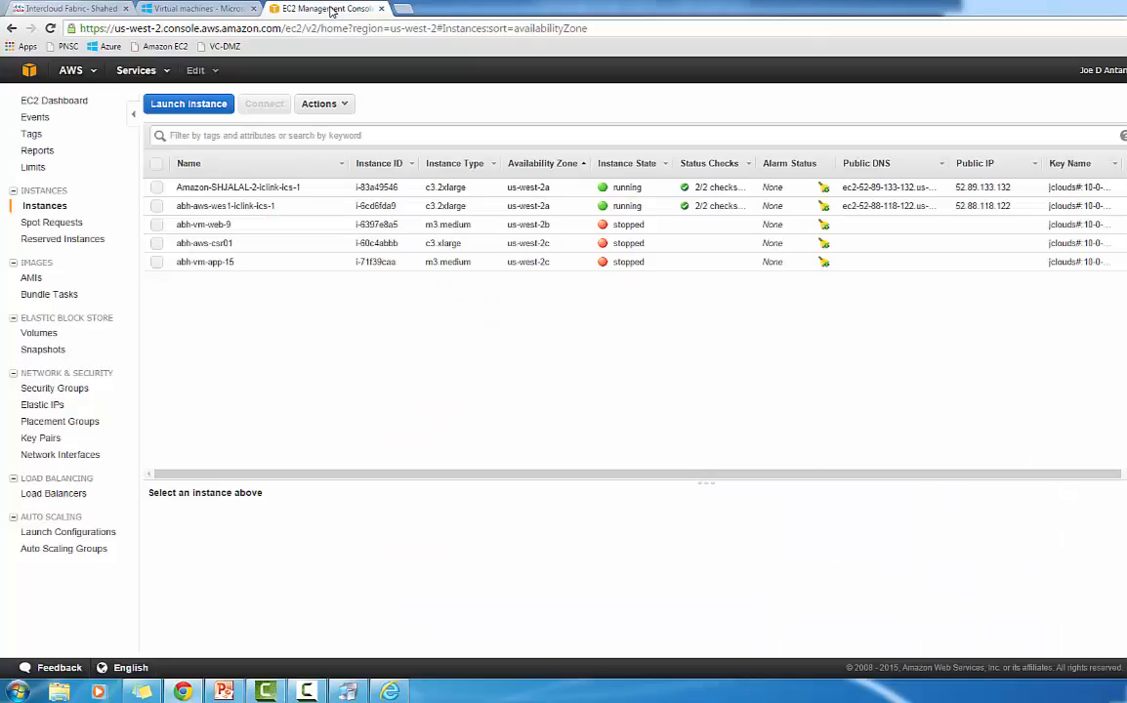
click(44, 207)
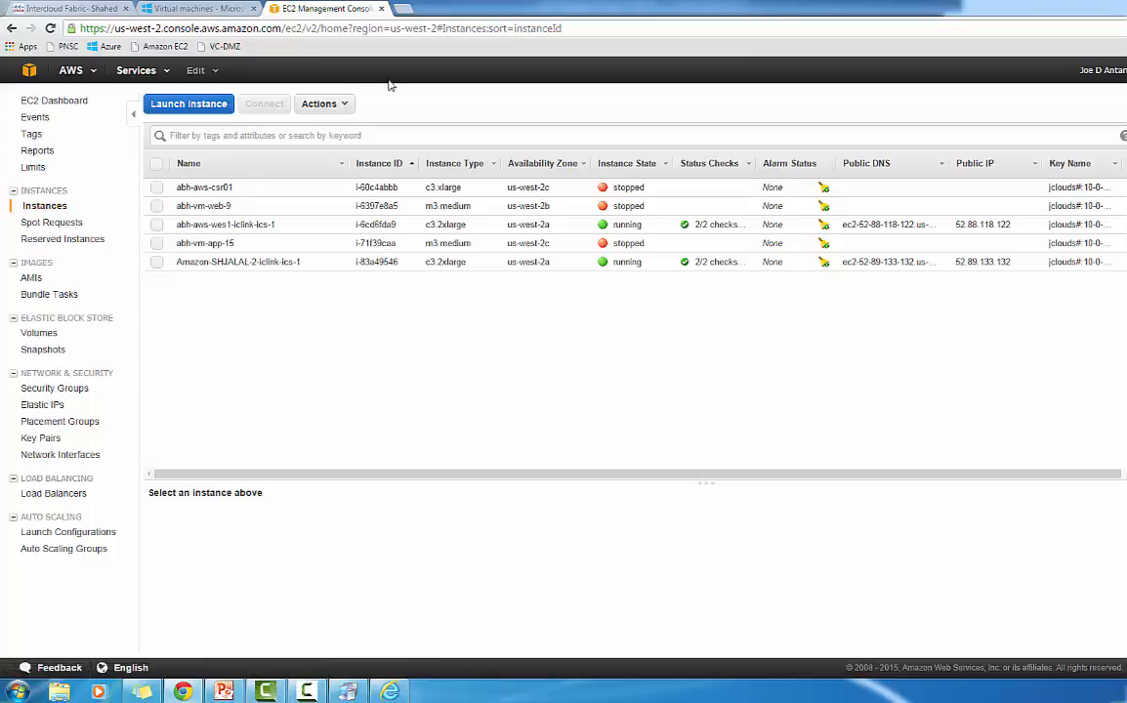
click(436, 28)
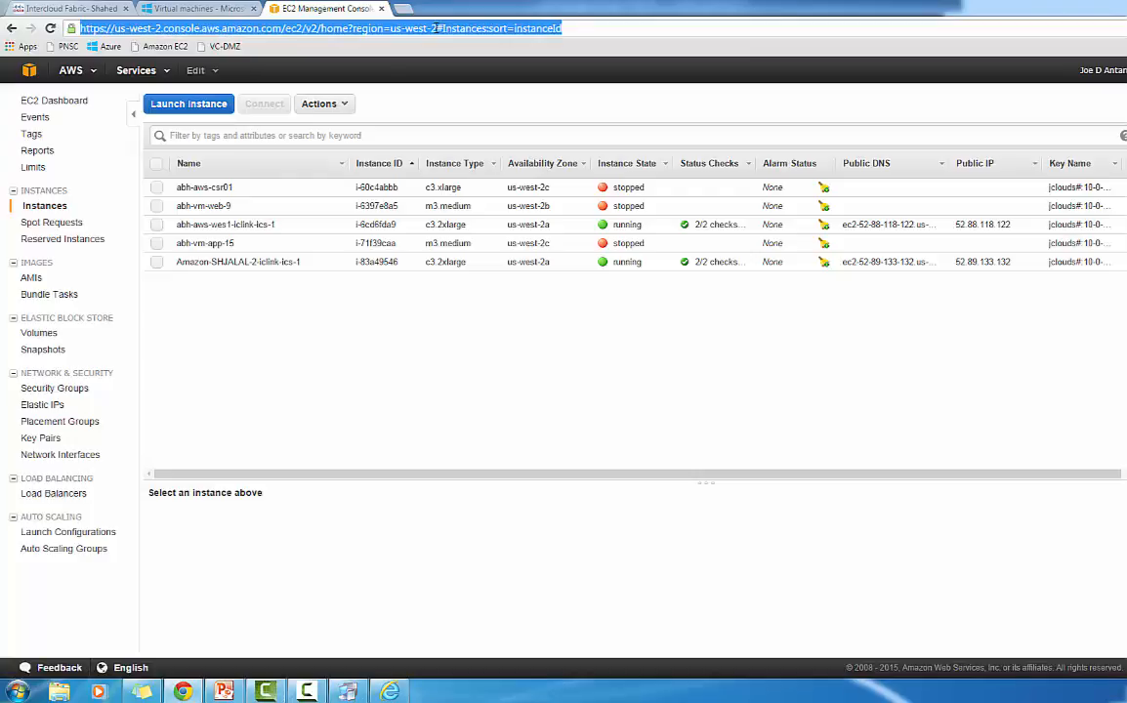
click(437, 28)
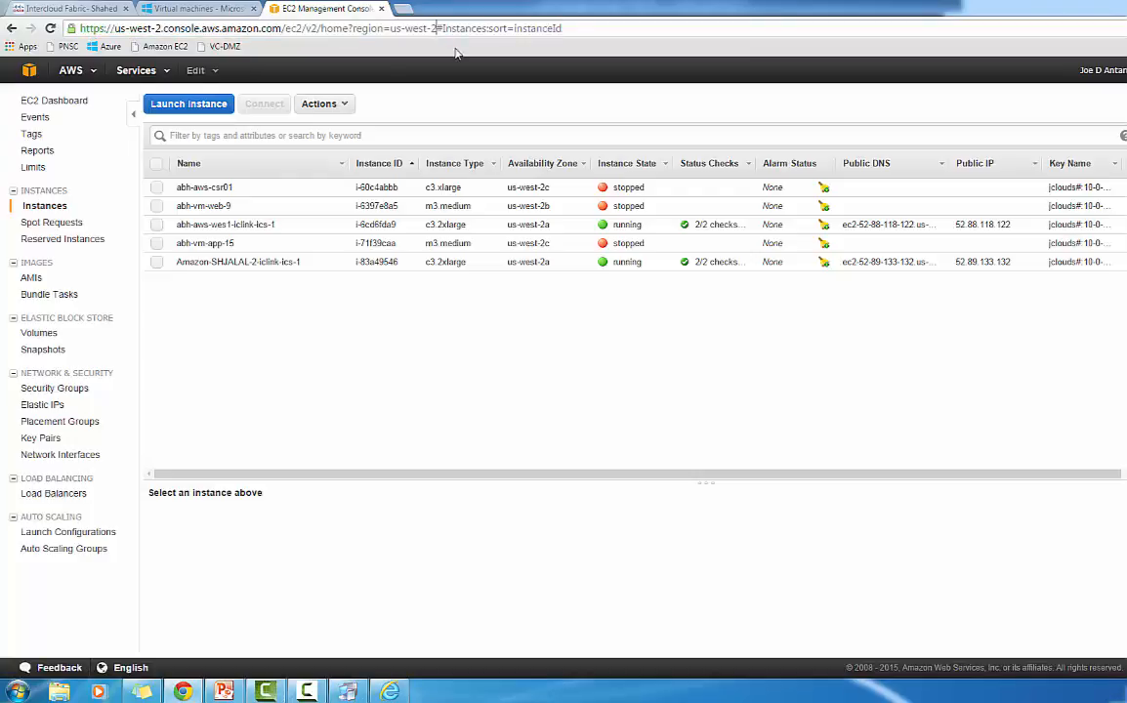
key(BackSpace)
text(1)
key(Return)
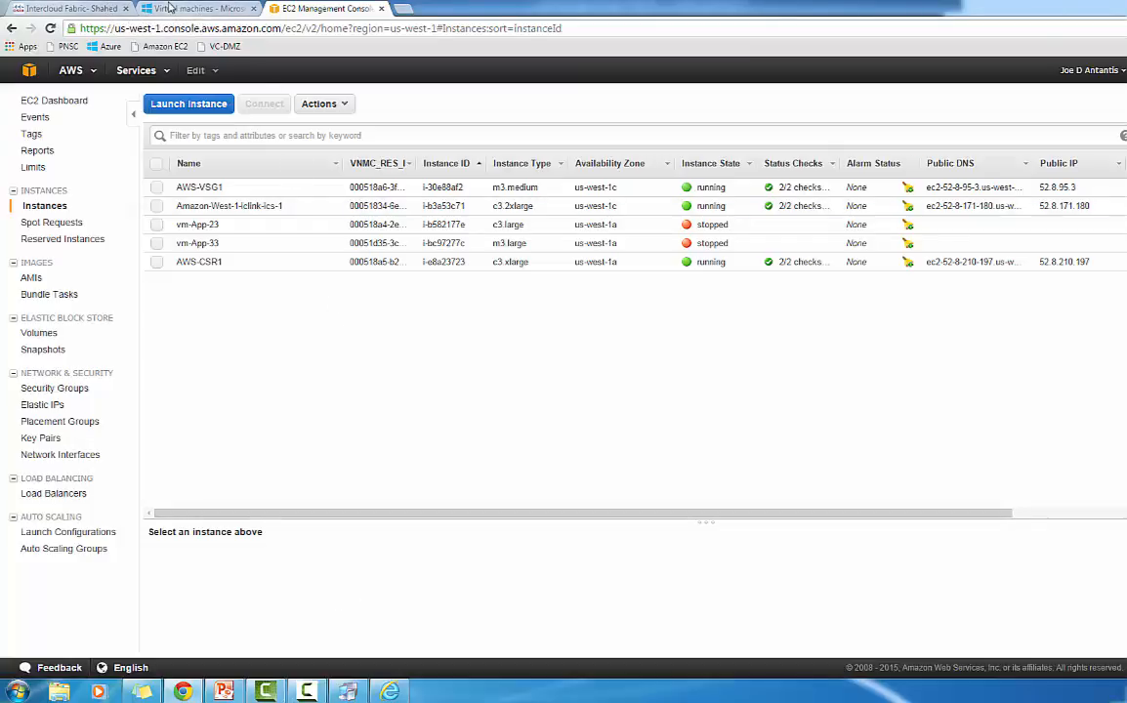
Step: Switch to the end-user Intercloud Fabric portal in Internet Explorer, close the request status, and open the Default catalog folder
click(390, 692)
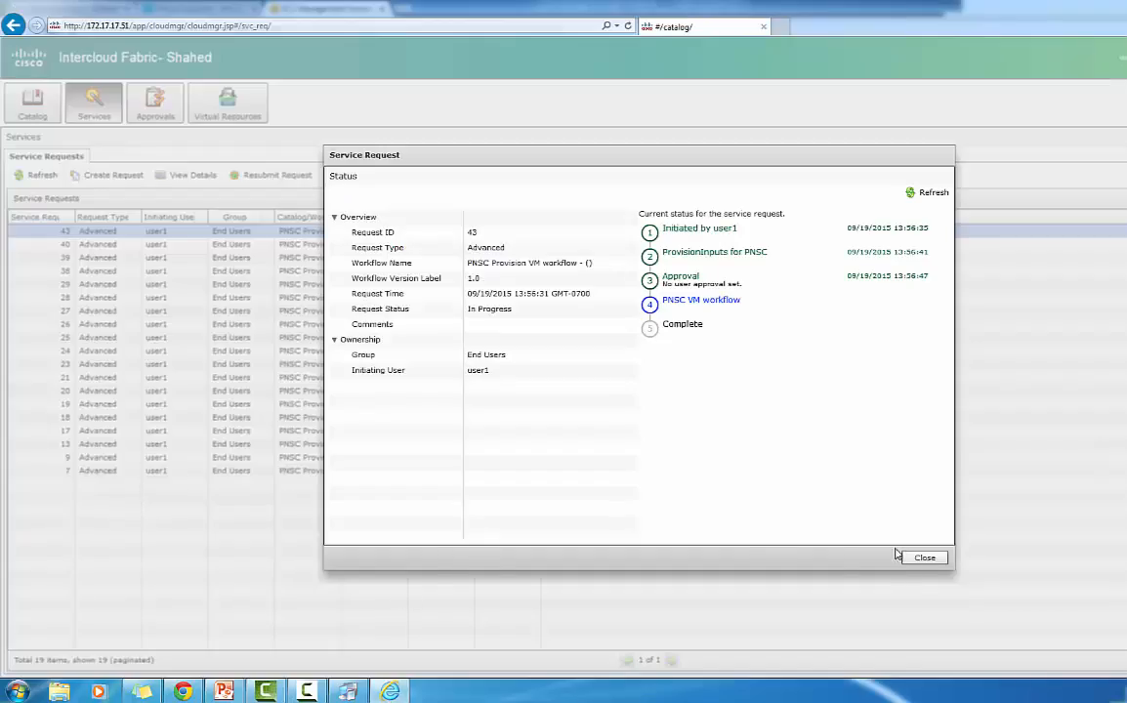
click(924, 559)
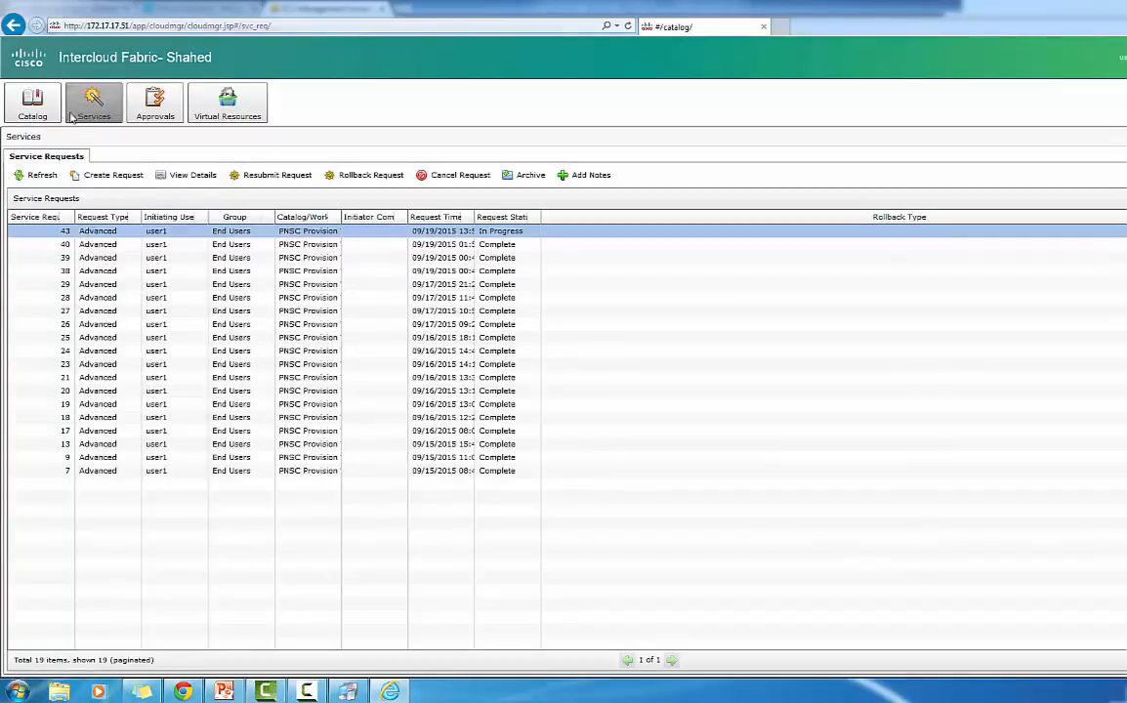
click(35, 107)
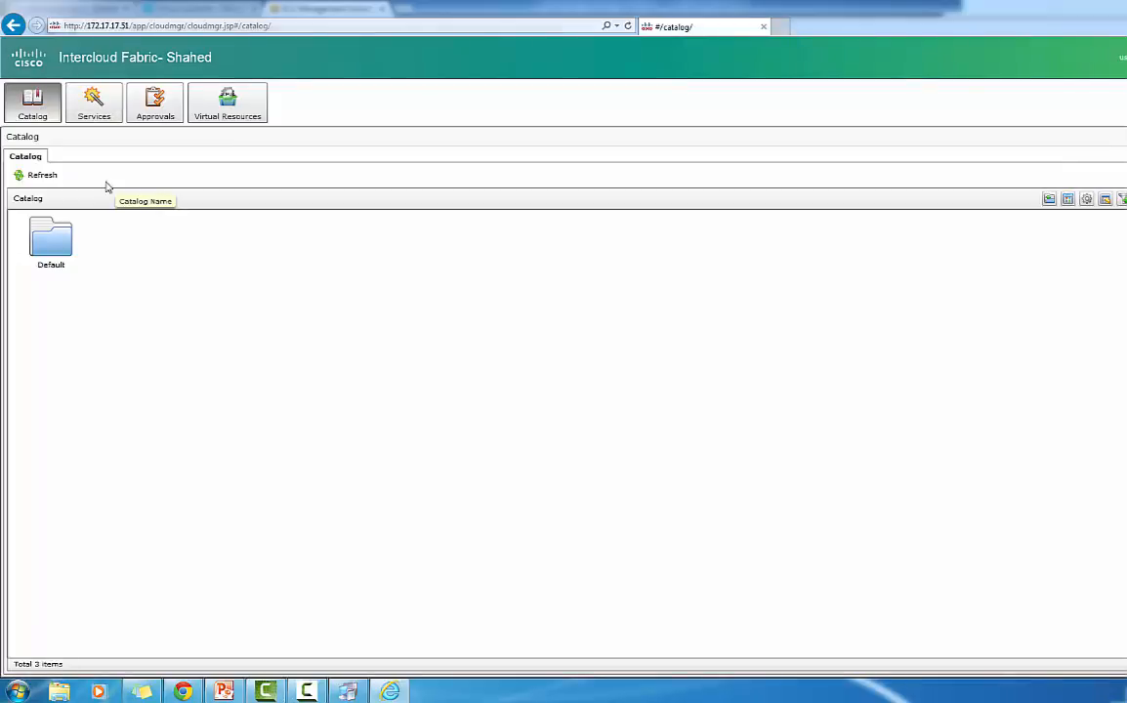
double_click(68, 237)
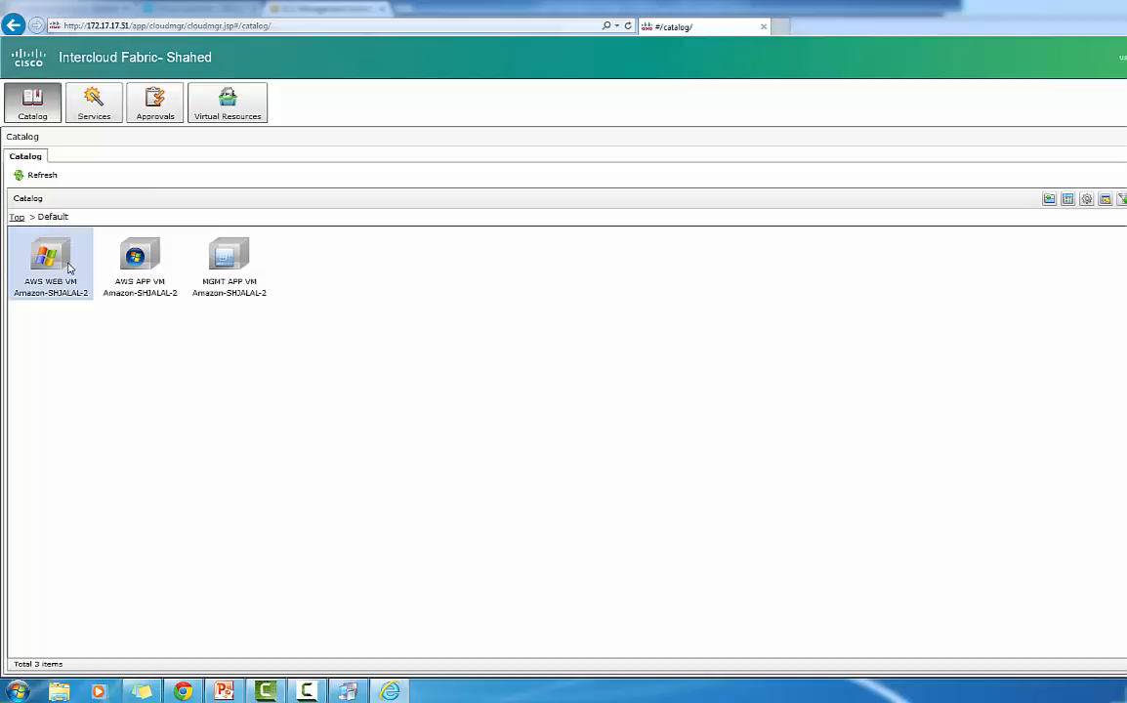
Step: Submit a service request for the AWS WEB VM catalog item in the AWS WEB VDC, keeping 1 CPU core and 2.00 GB memory
click(66, 267)
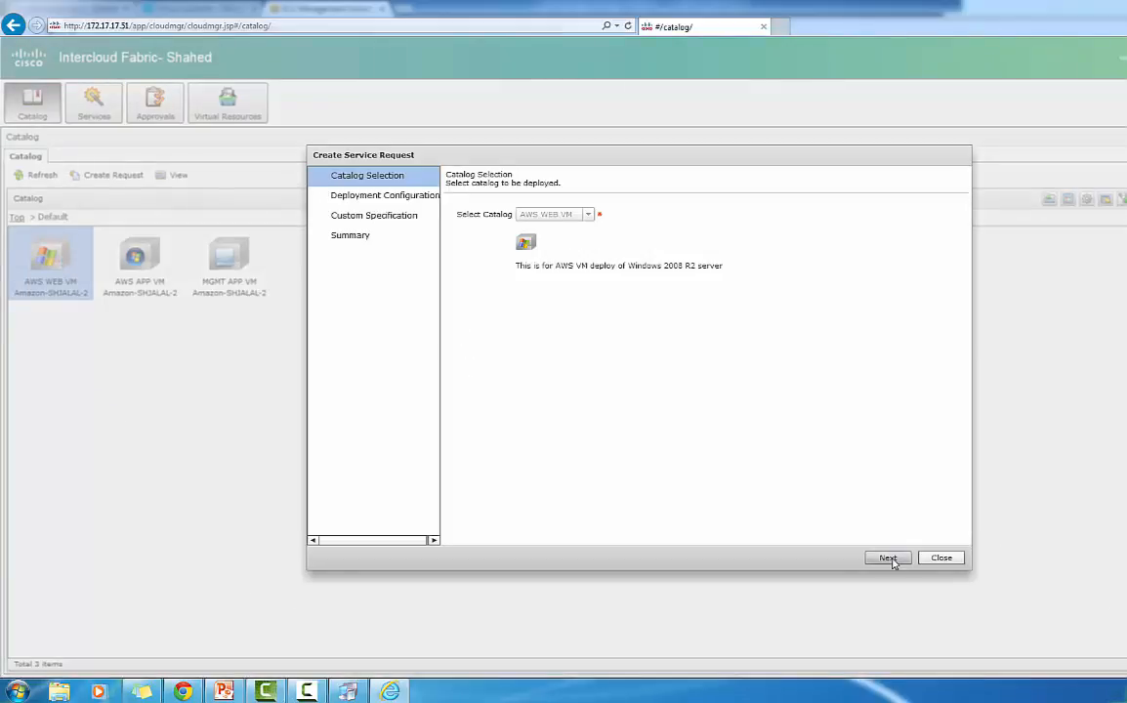
click(890, 558)
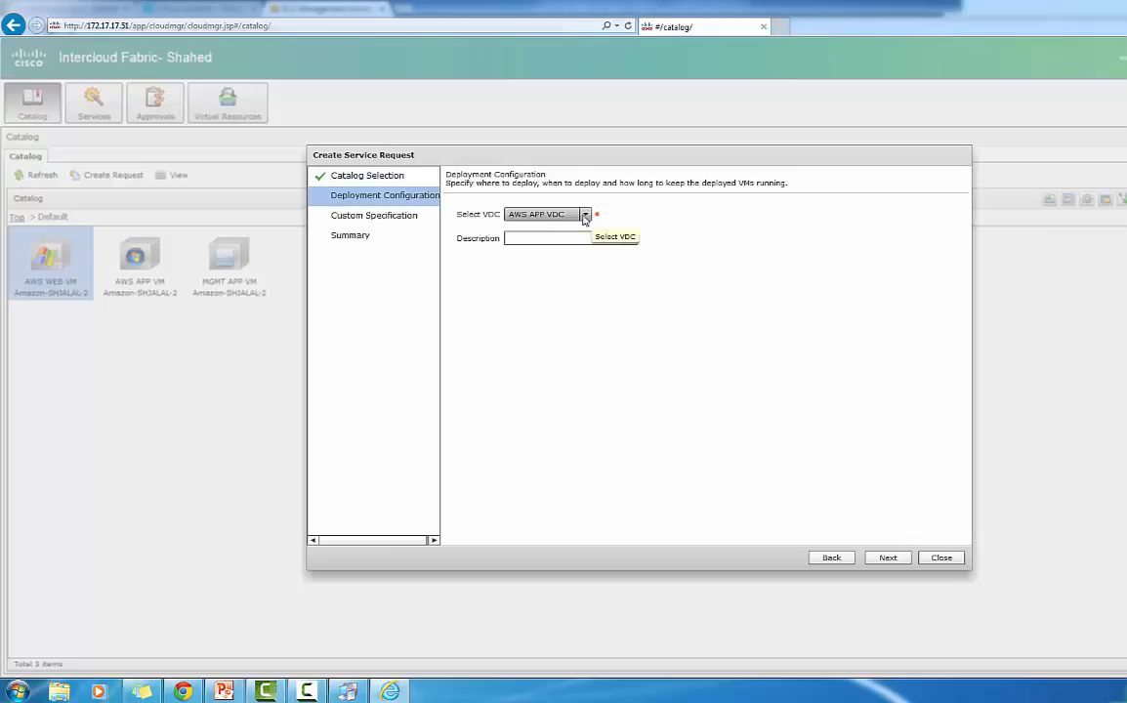
click(548, 215)
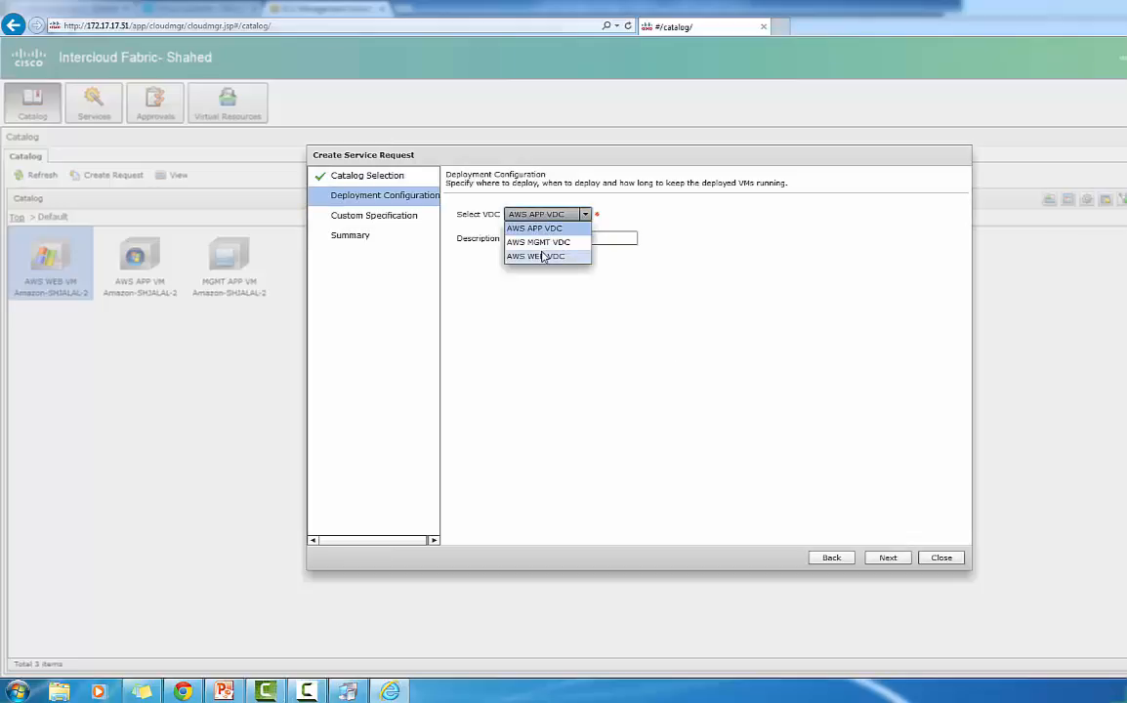
click(527, 256)
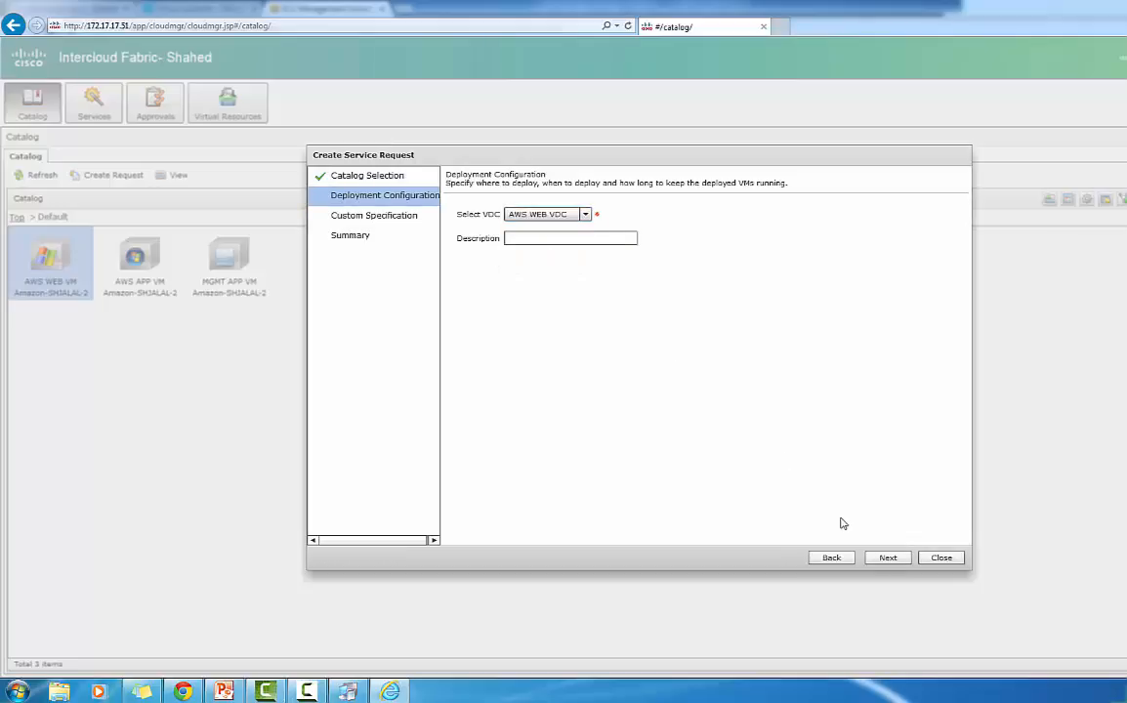
click(887, 557)
click(887, 558)
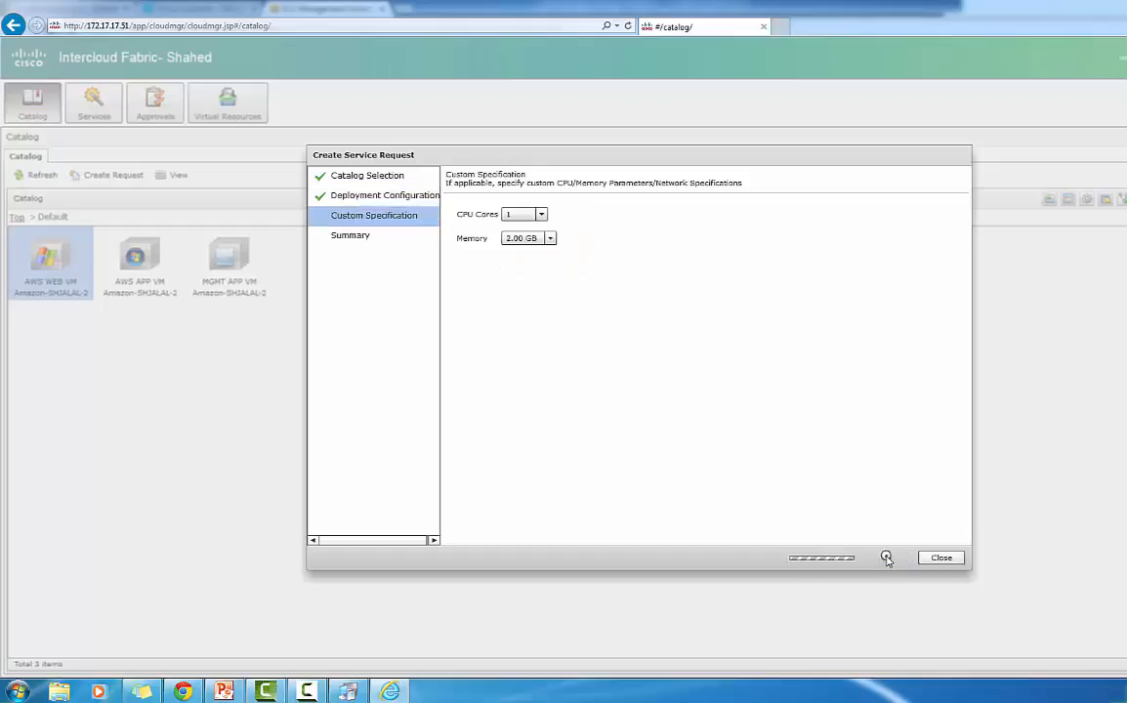
click(886, 558)
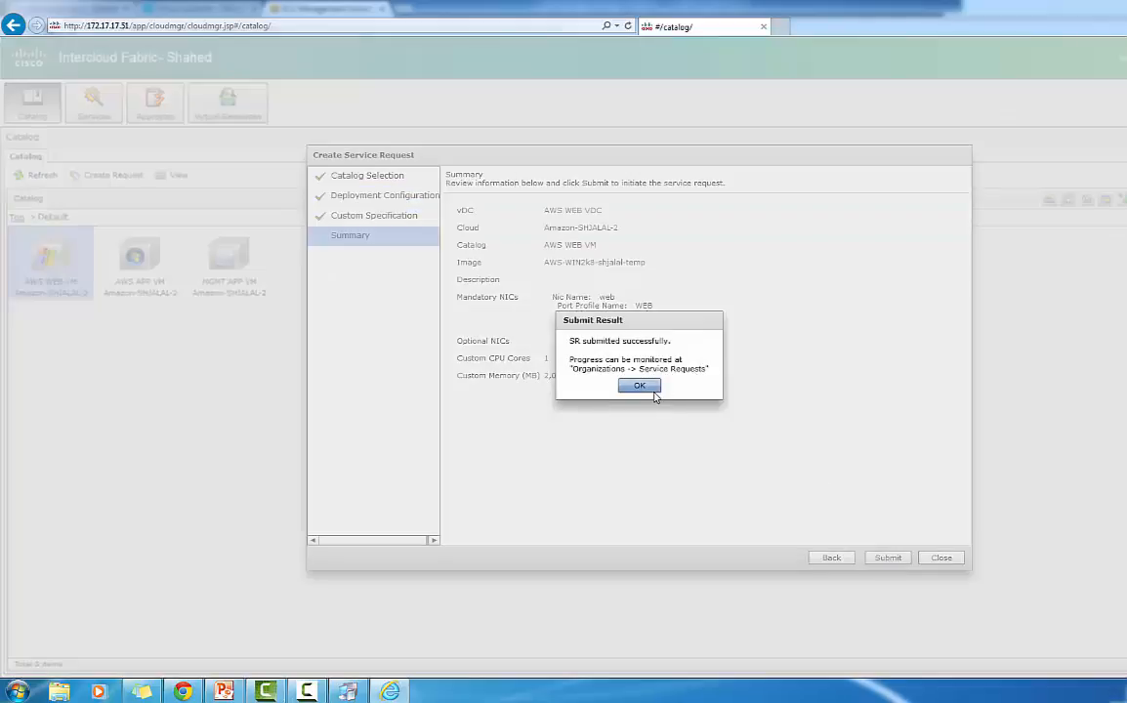
click(640, 386)
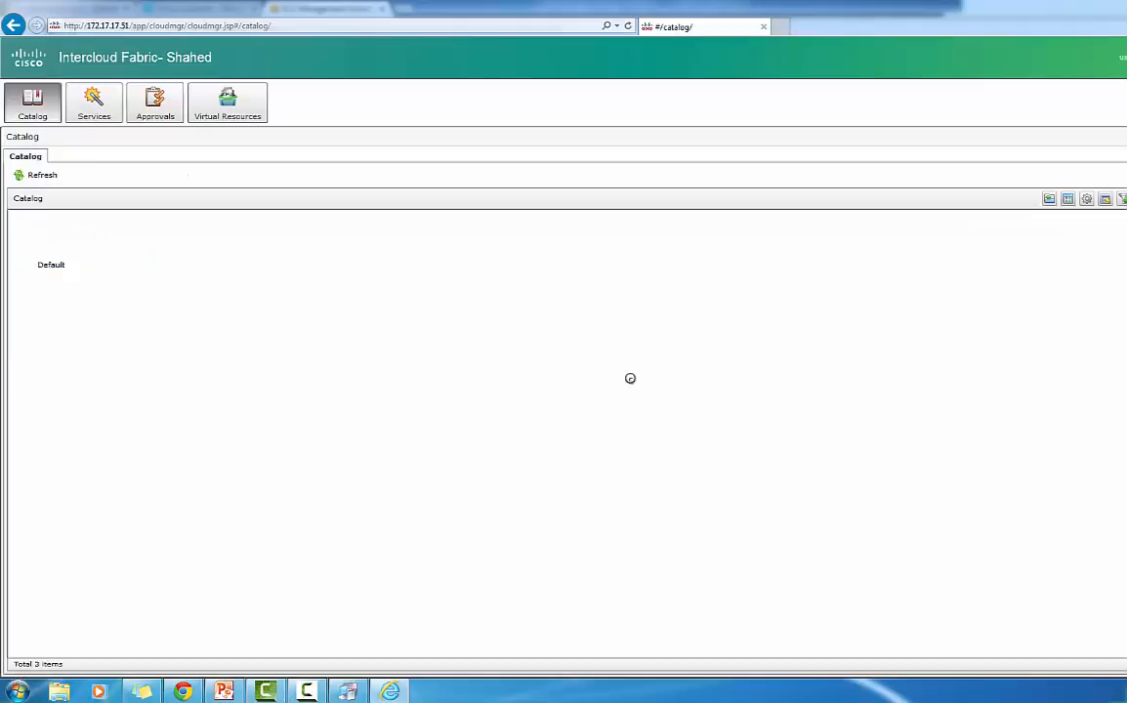
Step: Submit a service request for the AWS APP VM item from the Default catalog folder, deployed in the AWS APP VDC
double_click(64, 244)
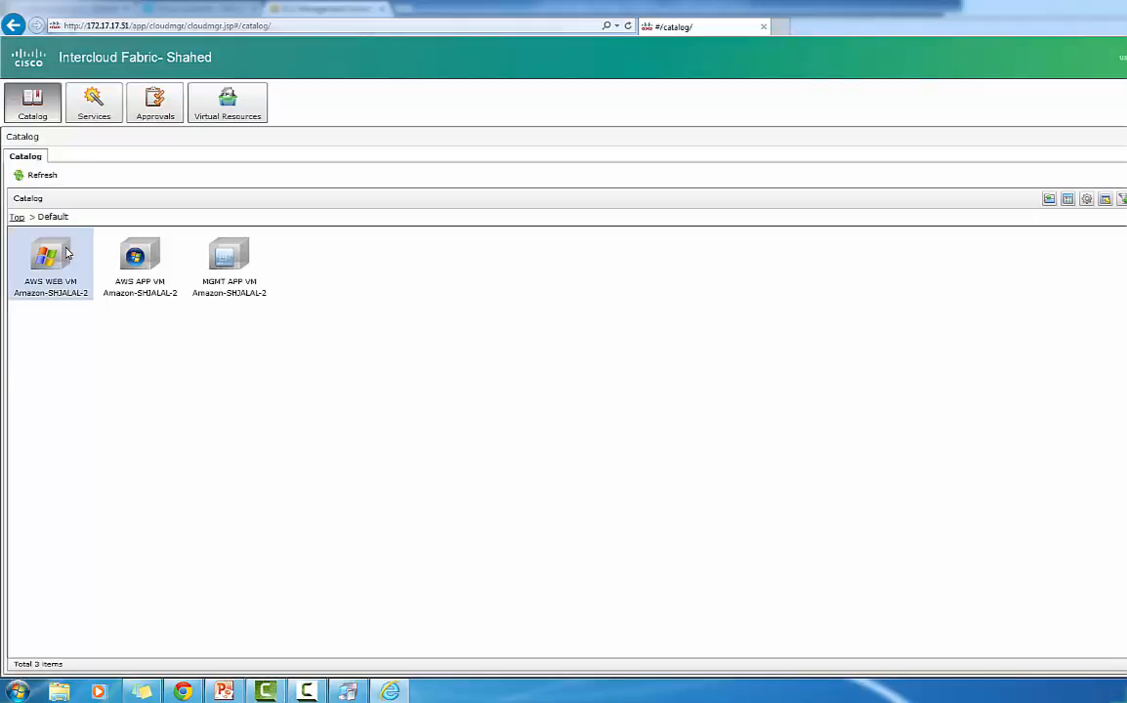
double_click(137, 266)
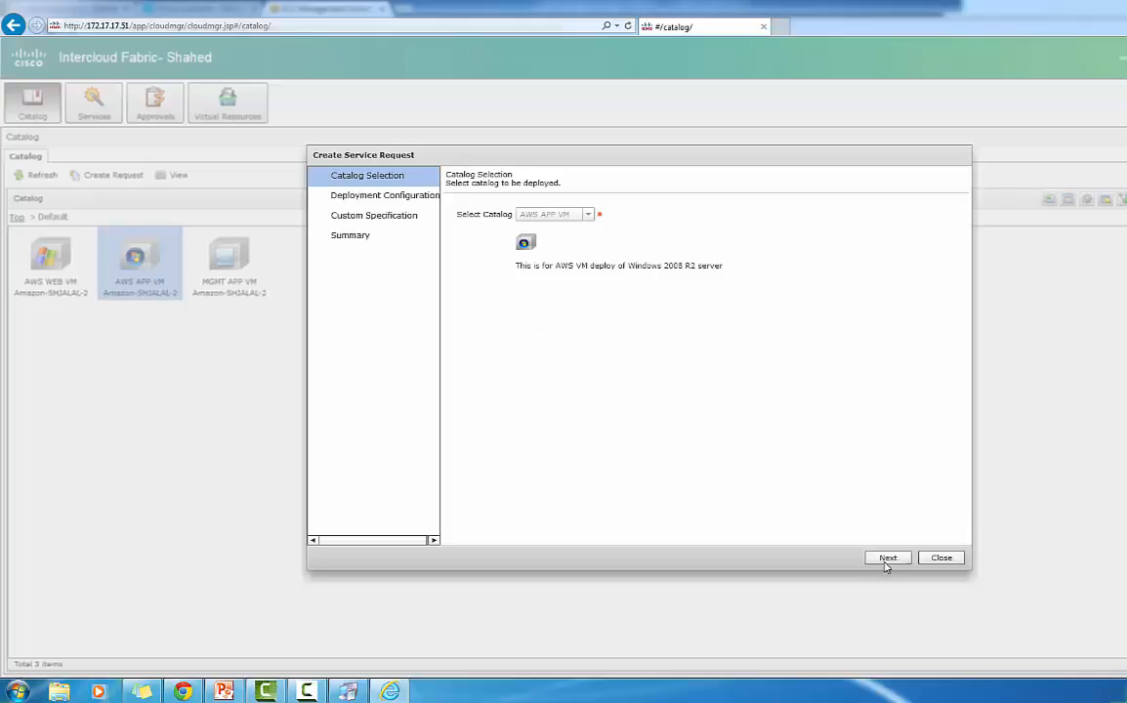
click(885, 558)
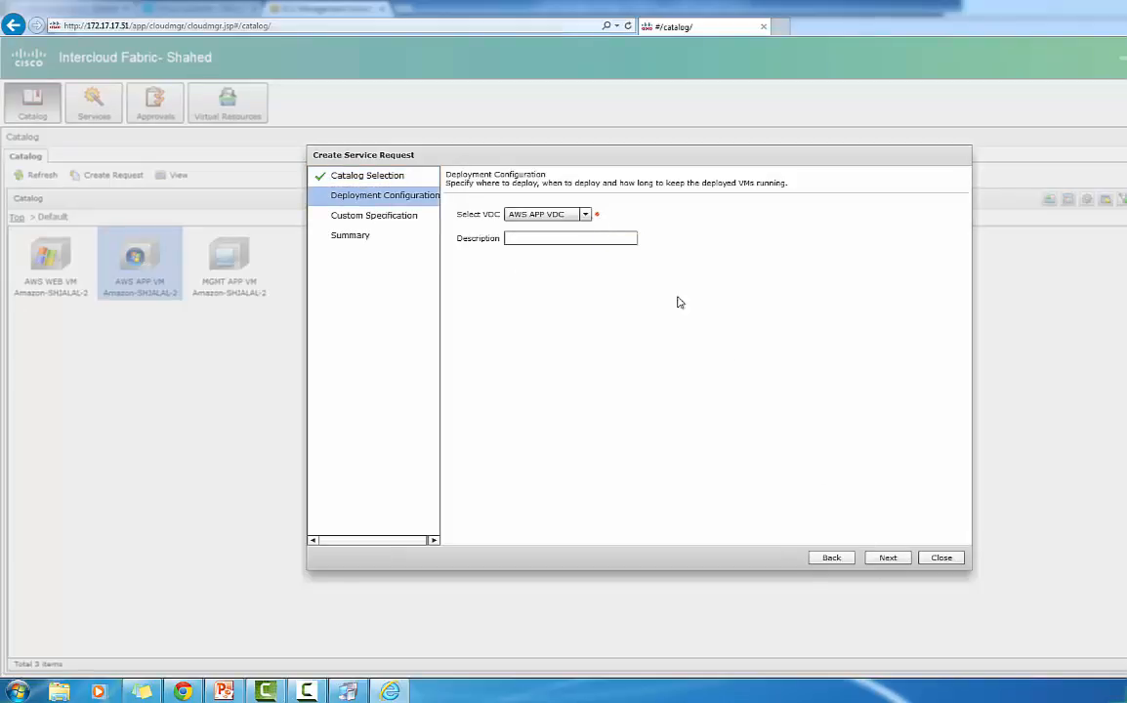
click(888, 559)
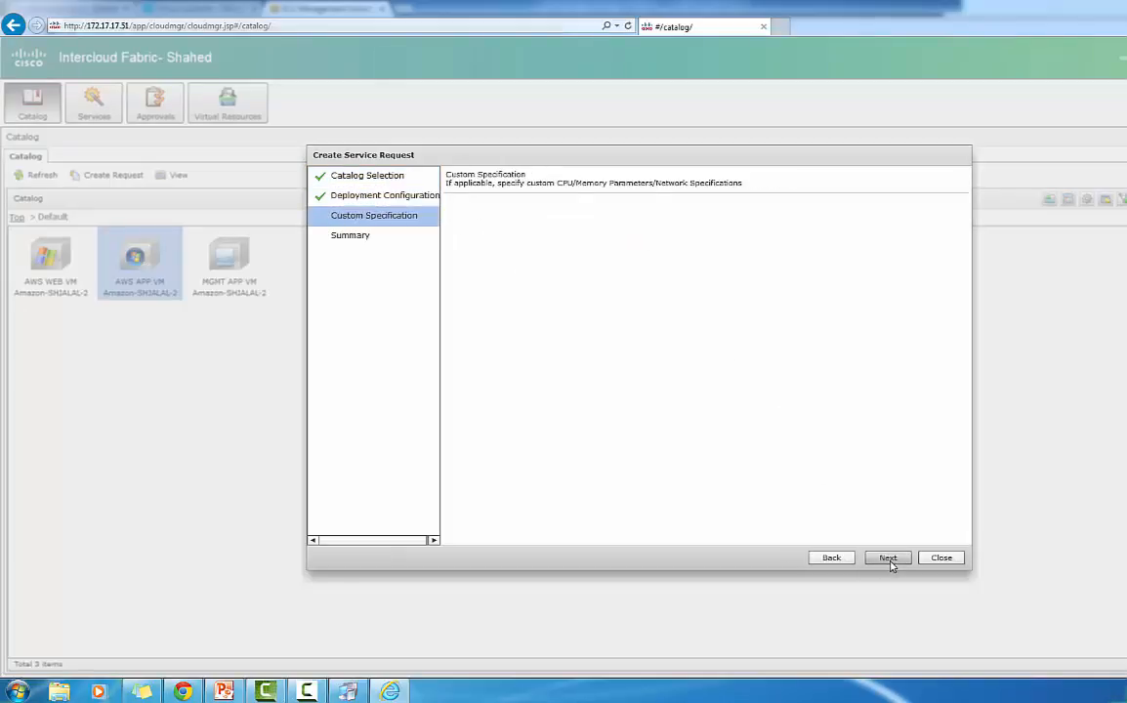
click(888, 558)
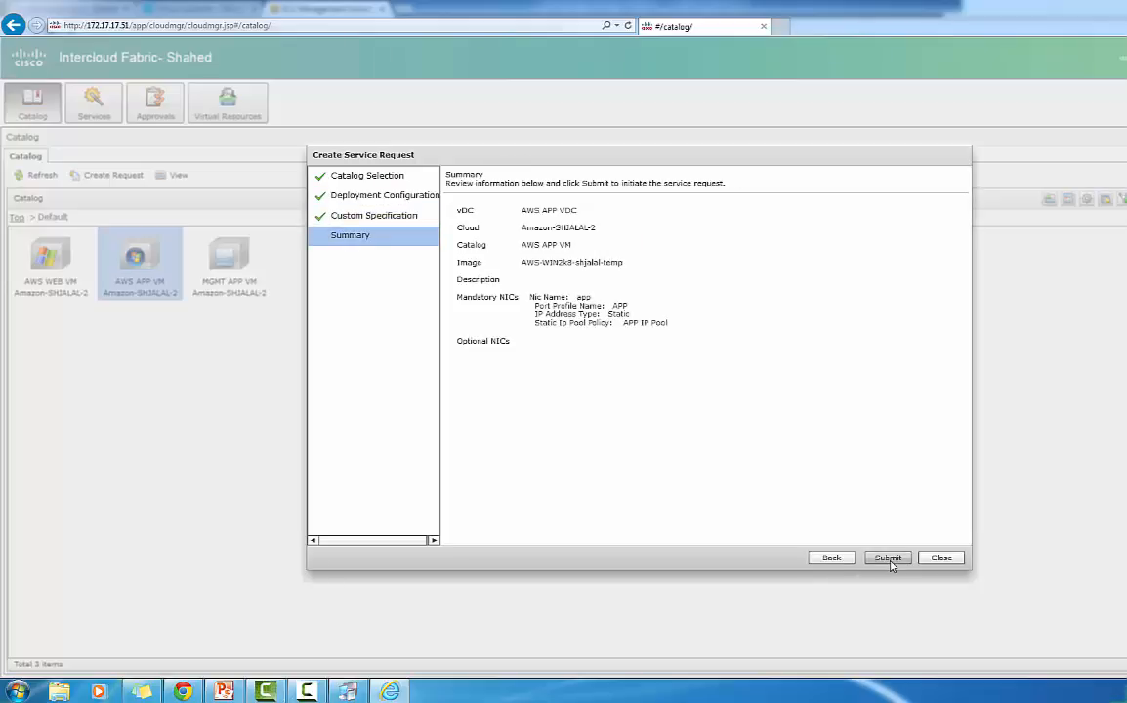
click(888, 559)
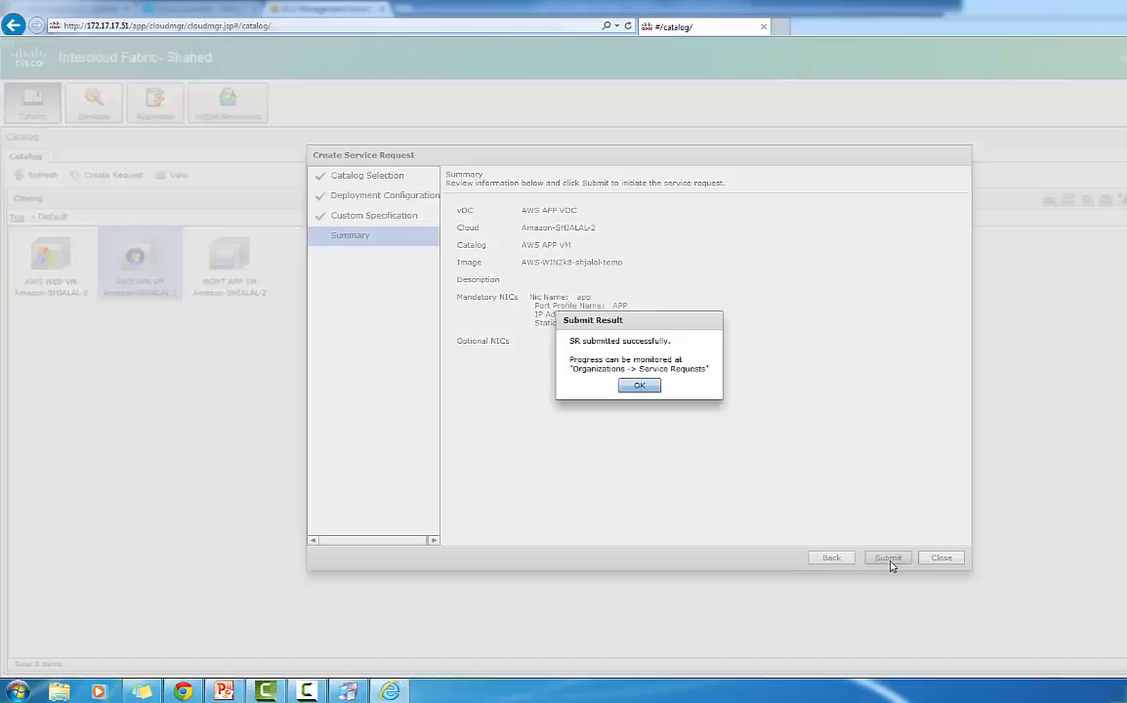
click(643, 387)
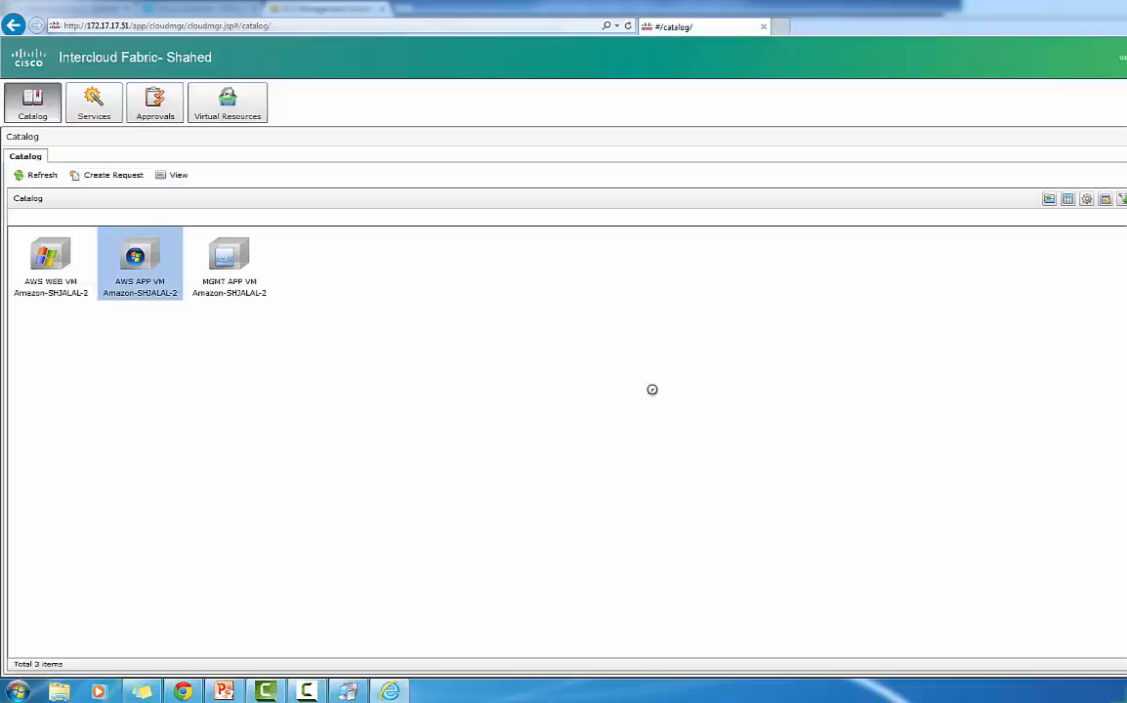
Step: Reload the EC2 instance list in Chrome, and on the Intercloud Fabric admin site close the request log and refresh the service requests
click(184, 692)
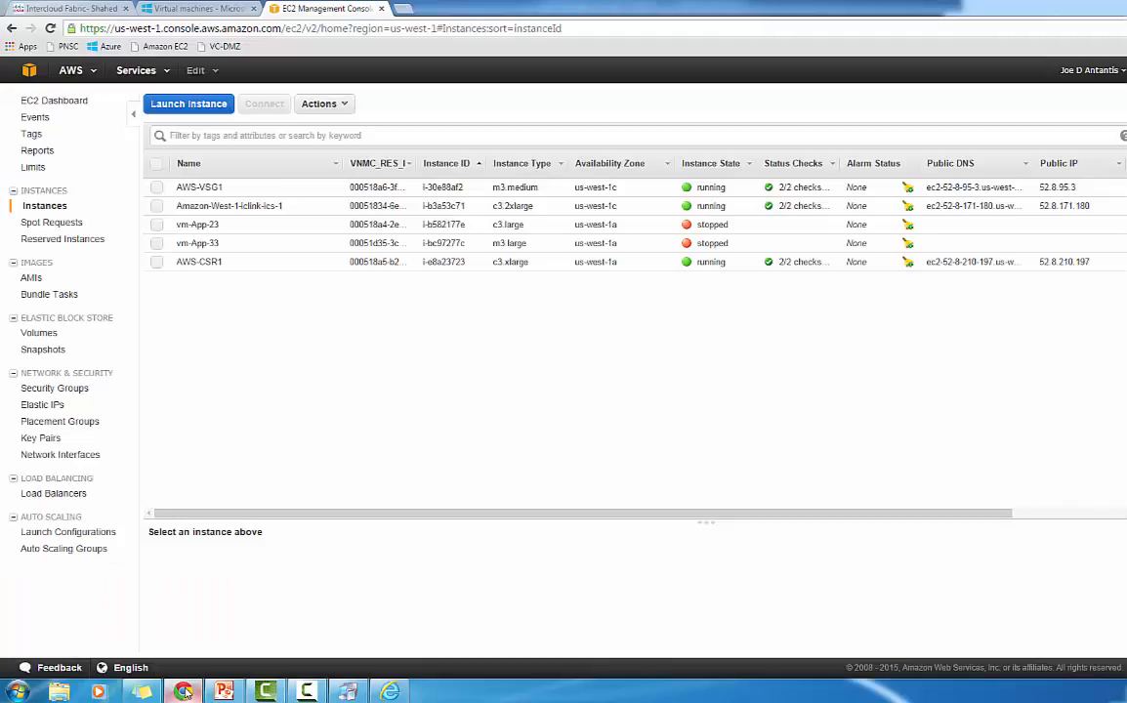
click(65, 213)
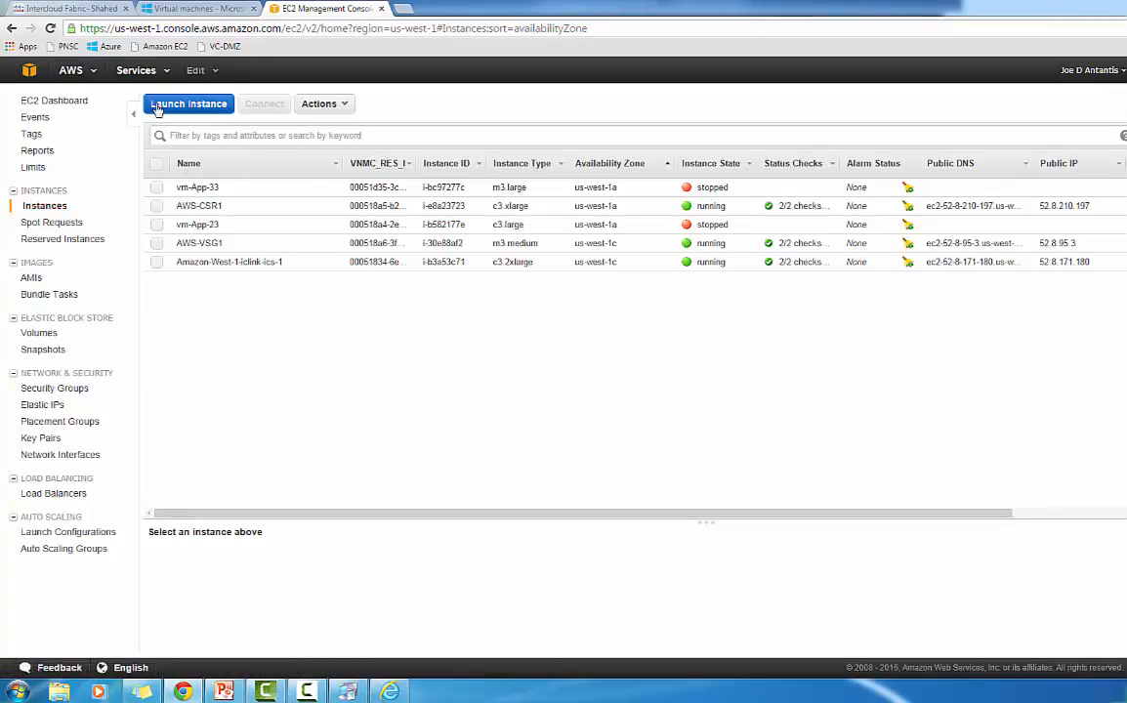
click(86, 10)
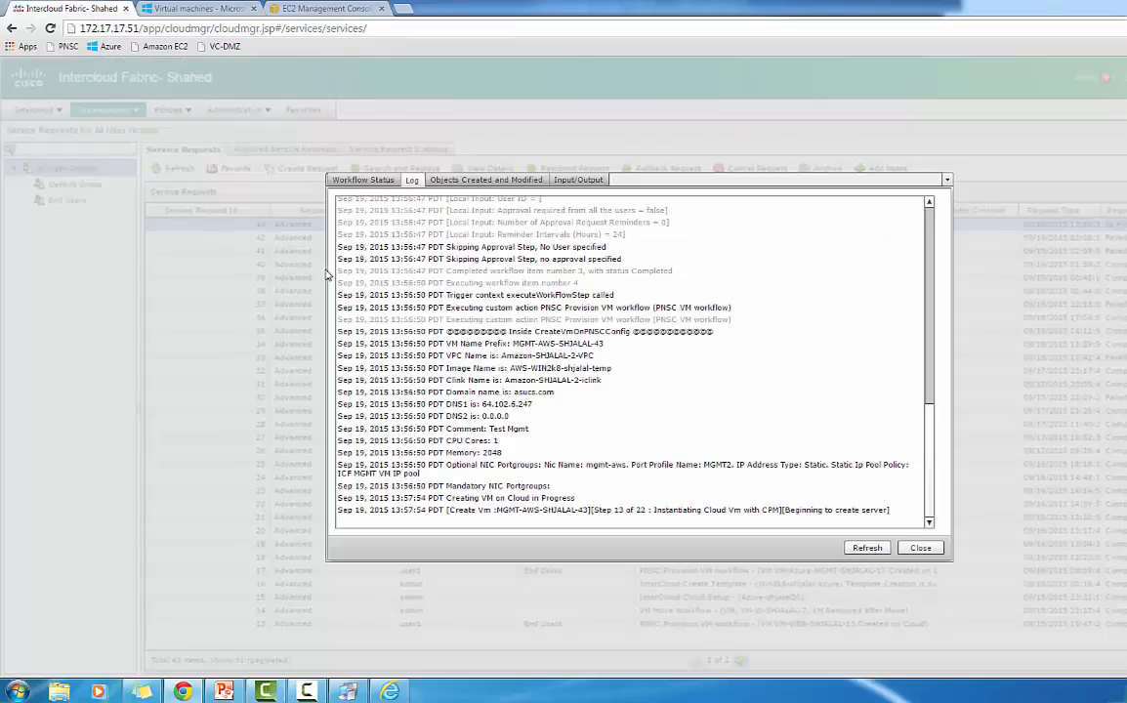
click(920, 548)
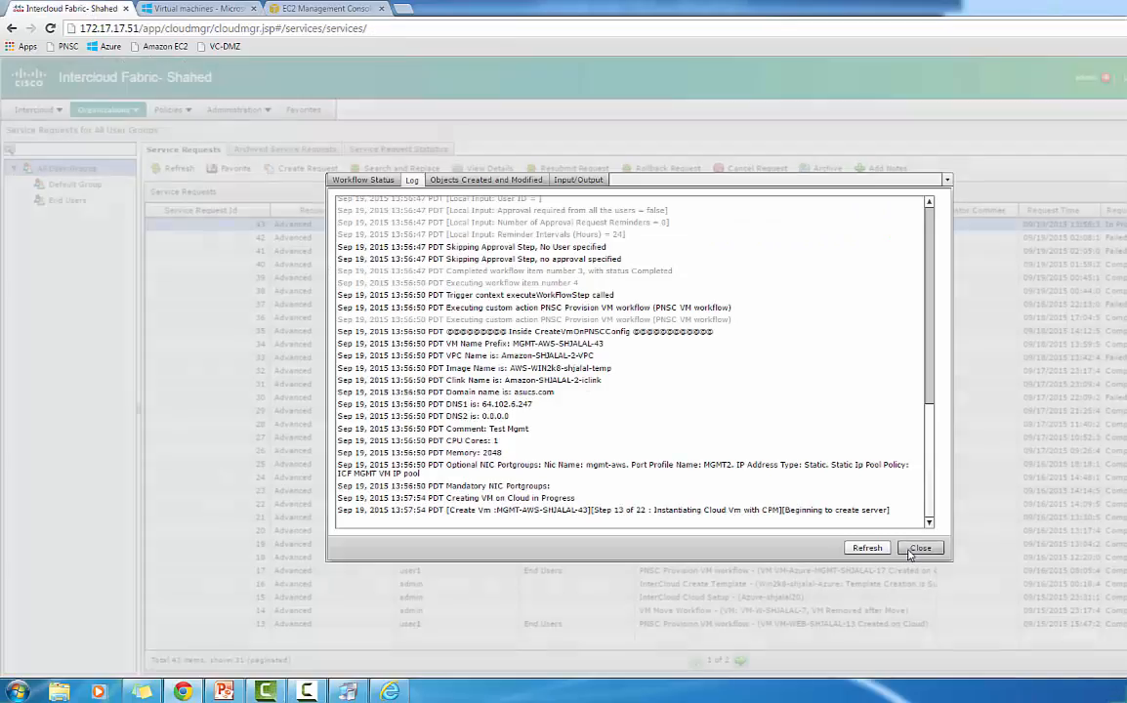
click(185, 169)
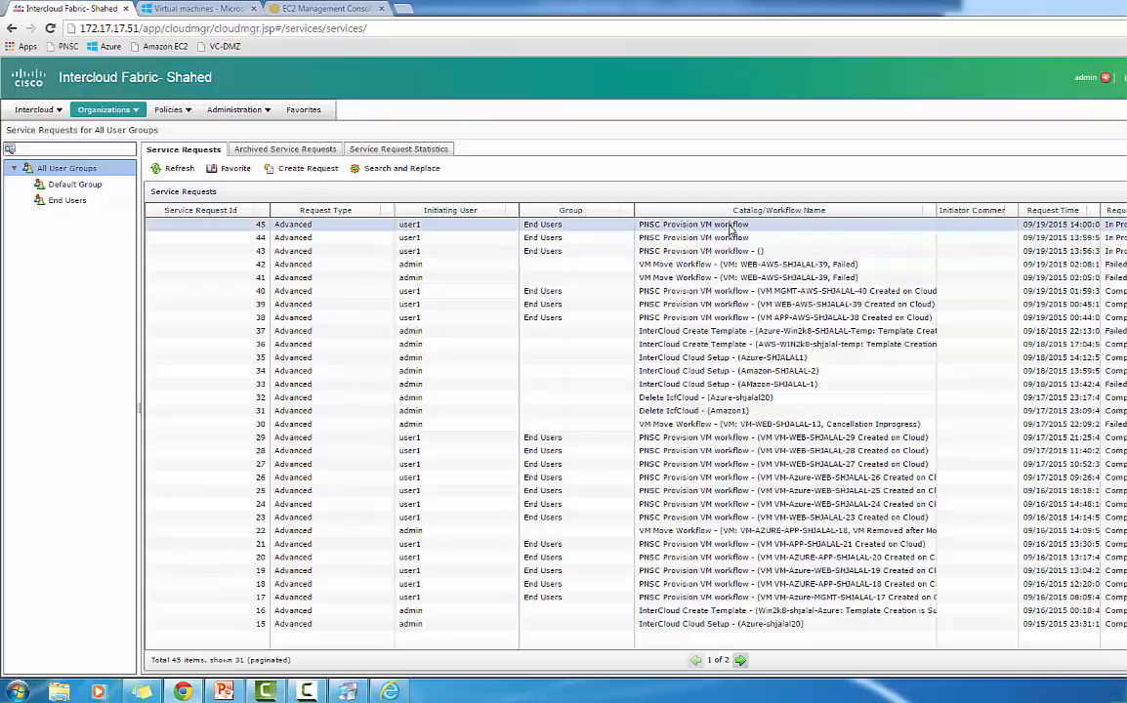
click(282, 692)
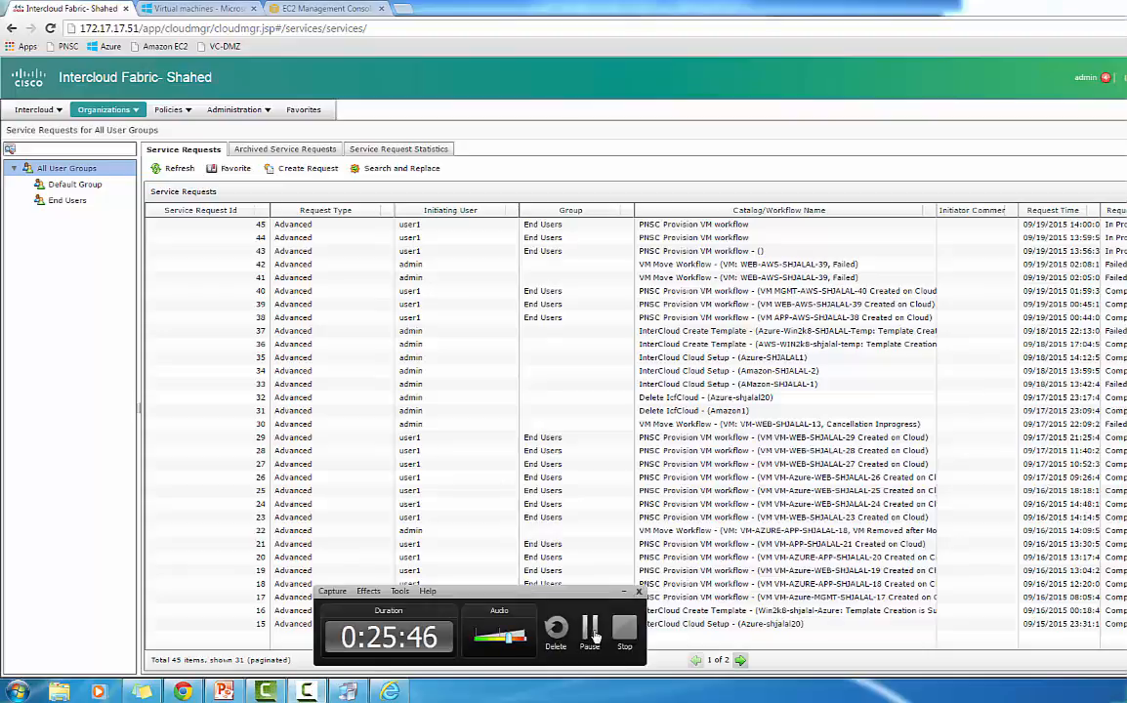
click(591, 630)
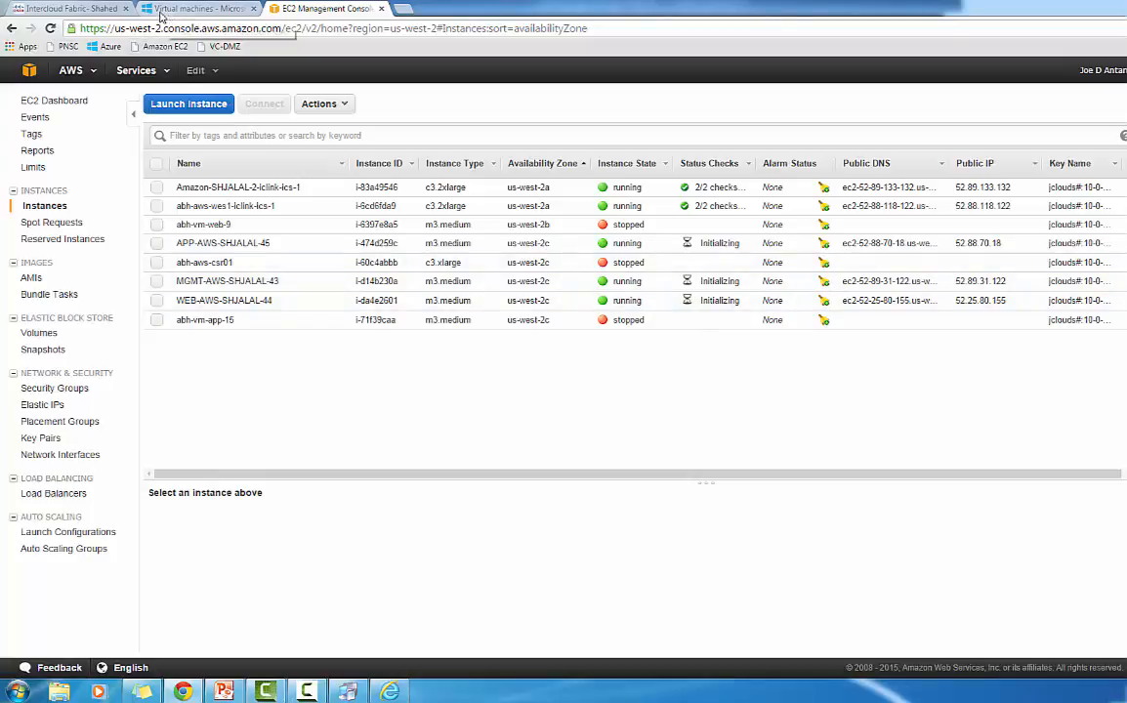
Step: On the Intercloud Fabric admin site, open the Intercloud Compute view and expand the Amazon cloud
click(111, 9)
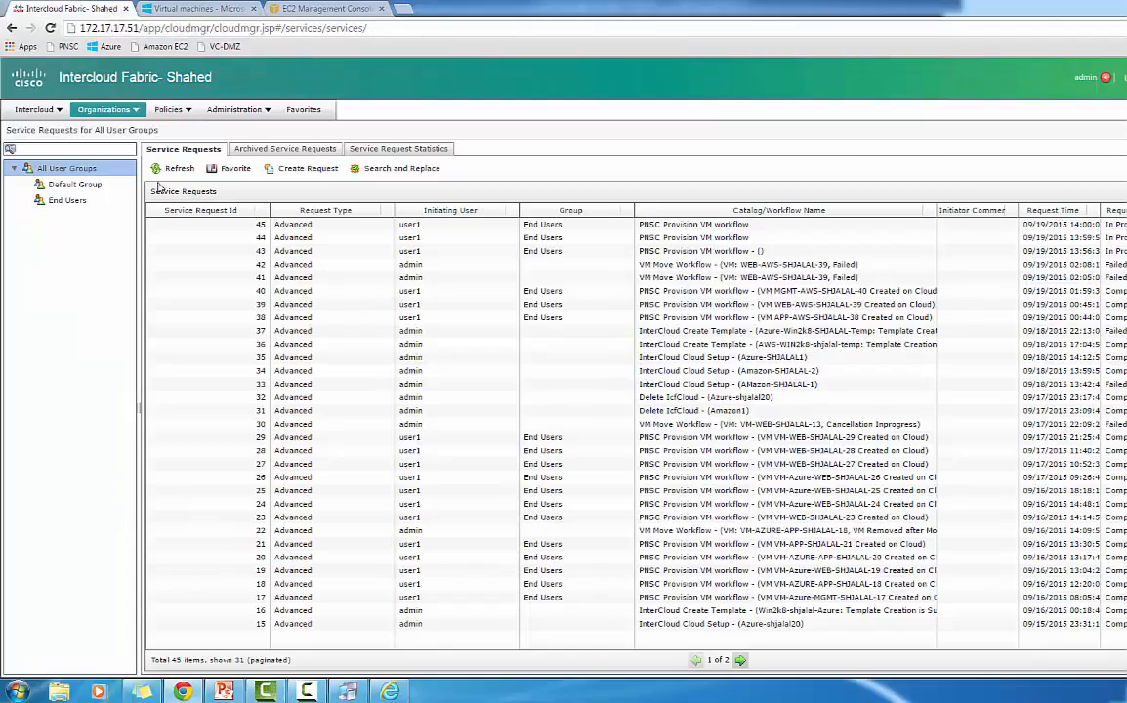
click(56, 108)
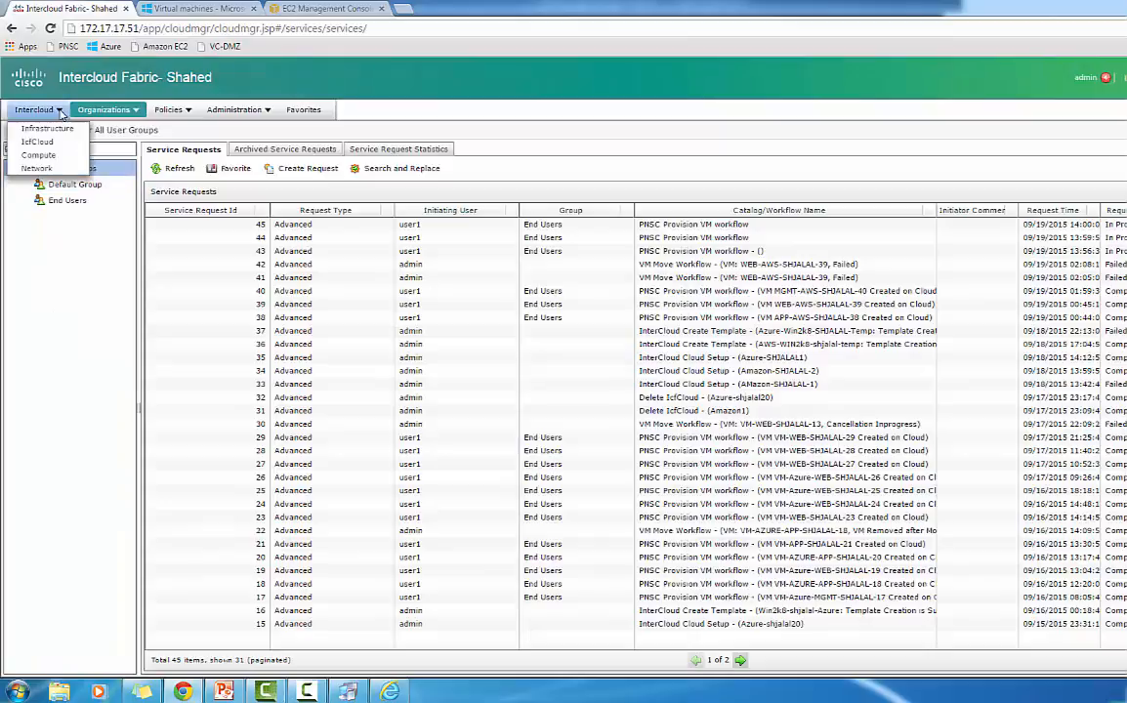
click(39, 155)
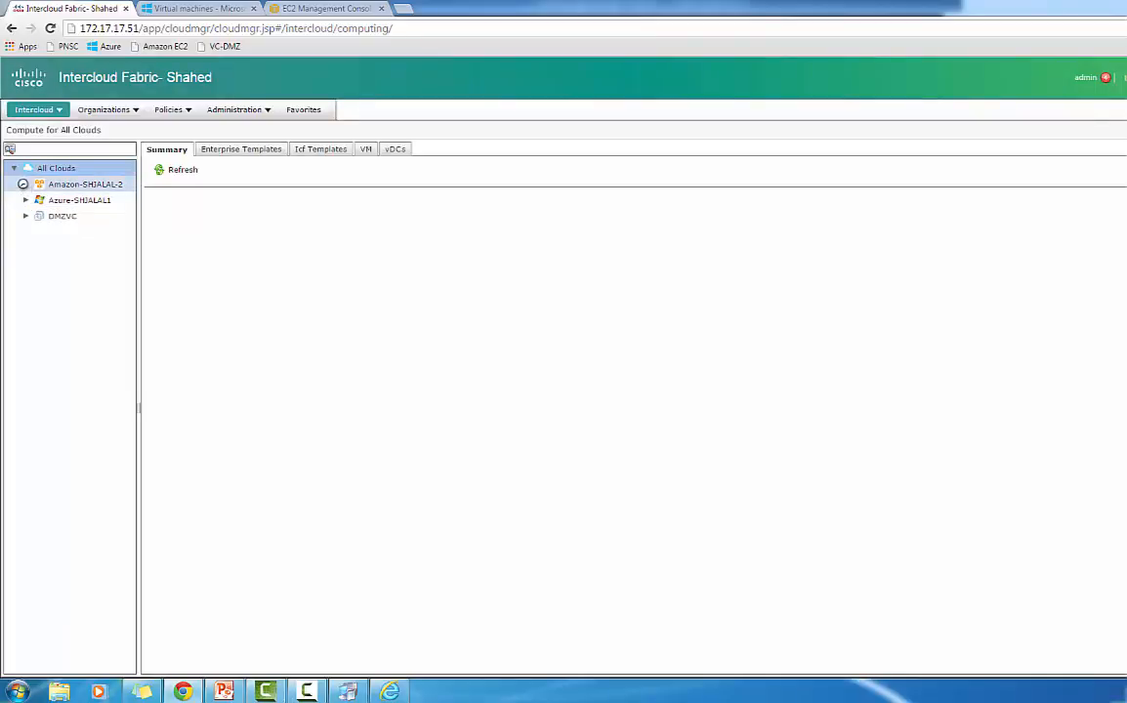
click(18, 183)
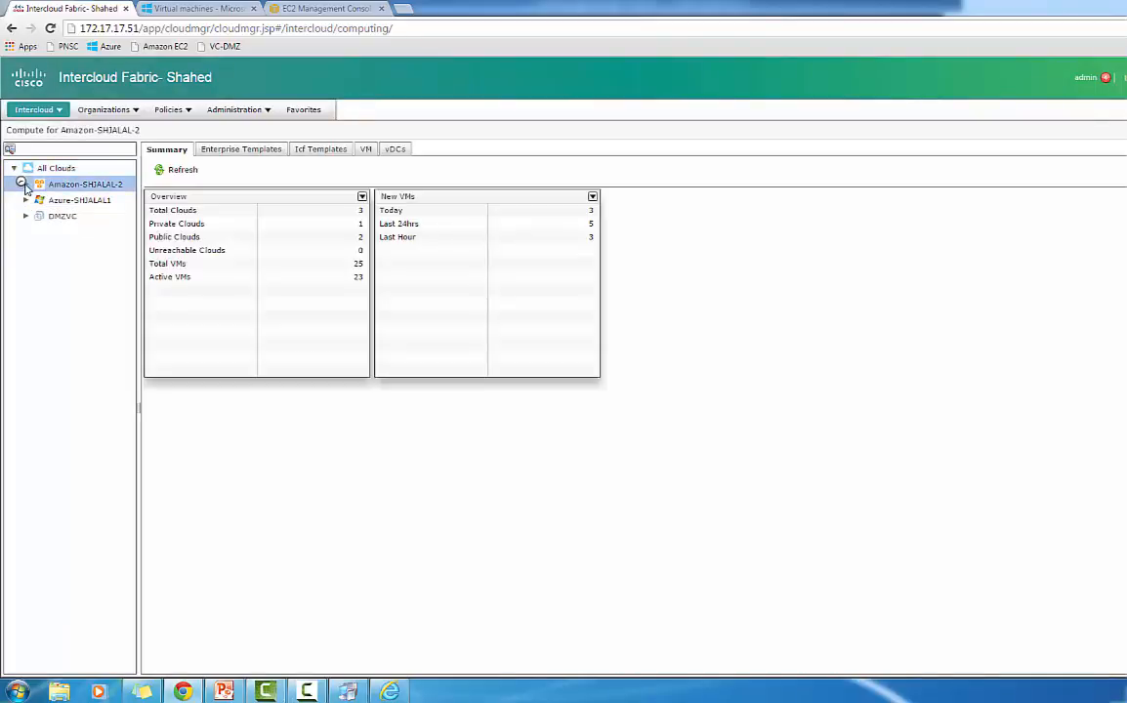
click(22, 184)
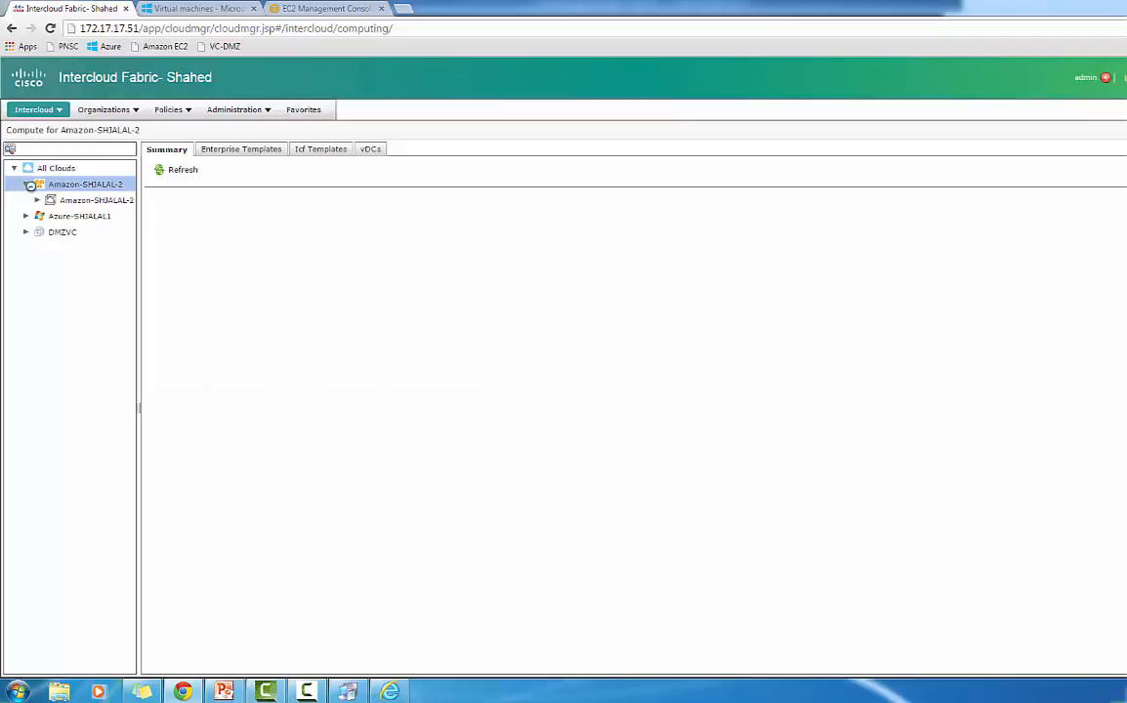
Step: Check the VM lists of the Intercloud under the Amazon cloud and of its AWS APP VDC
click(75, 203)
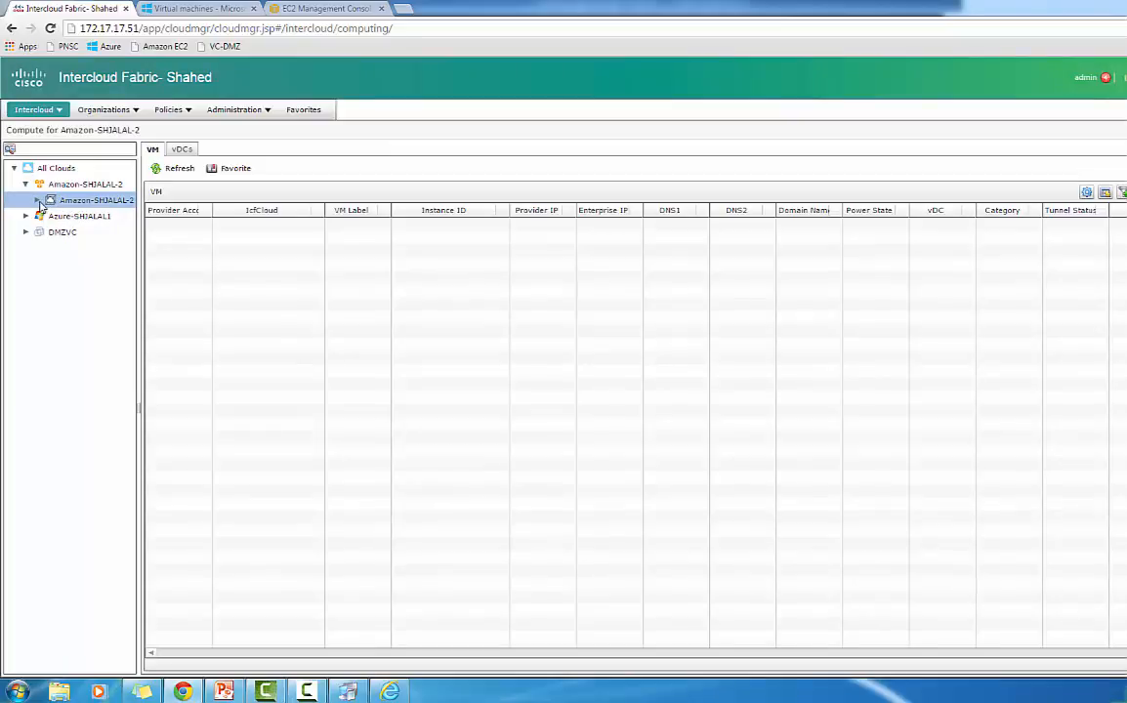
click(37, 201)
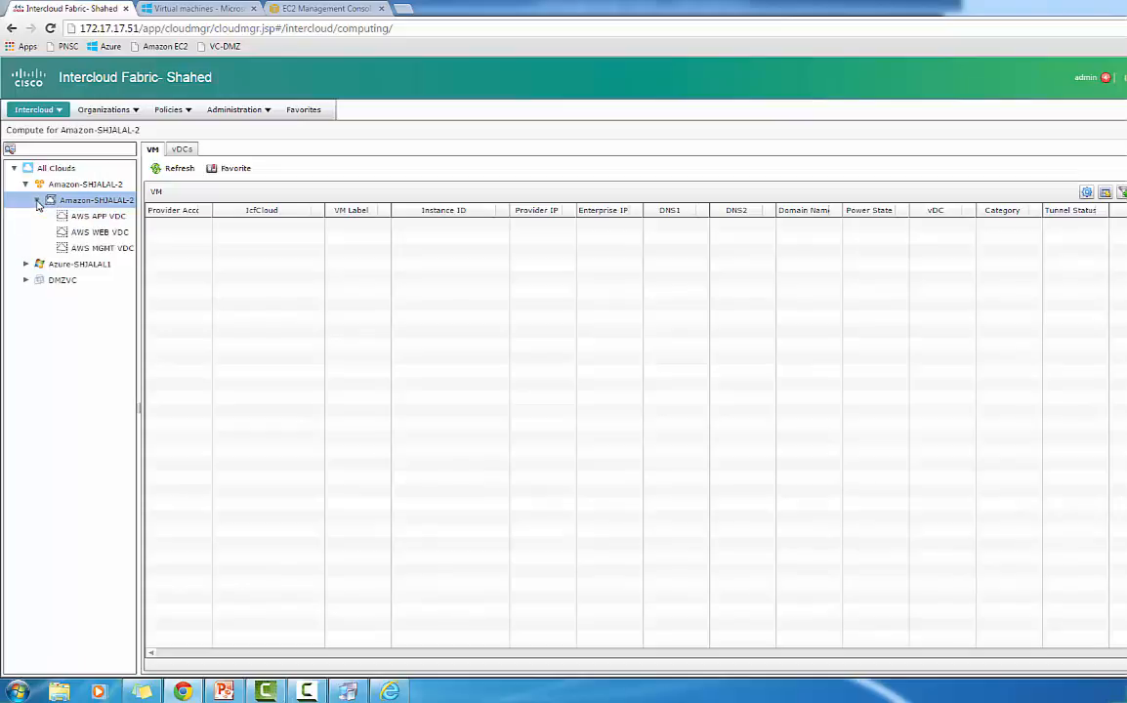
click(91, 216)
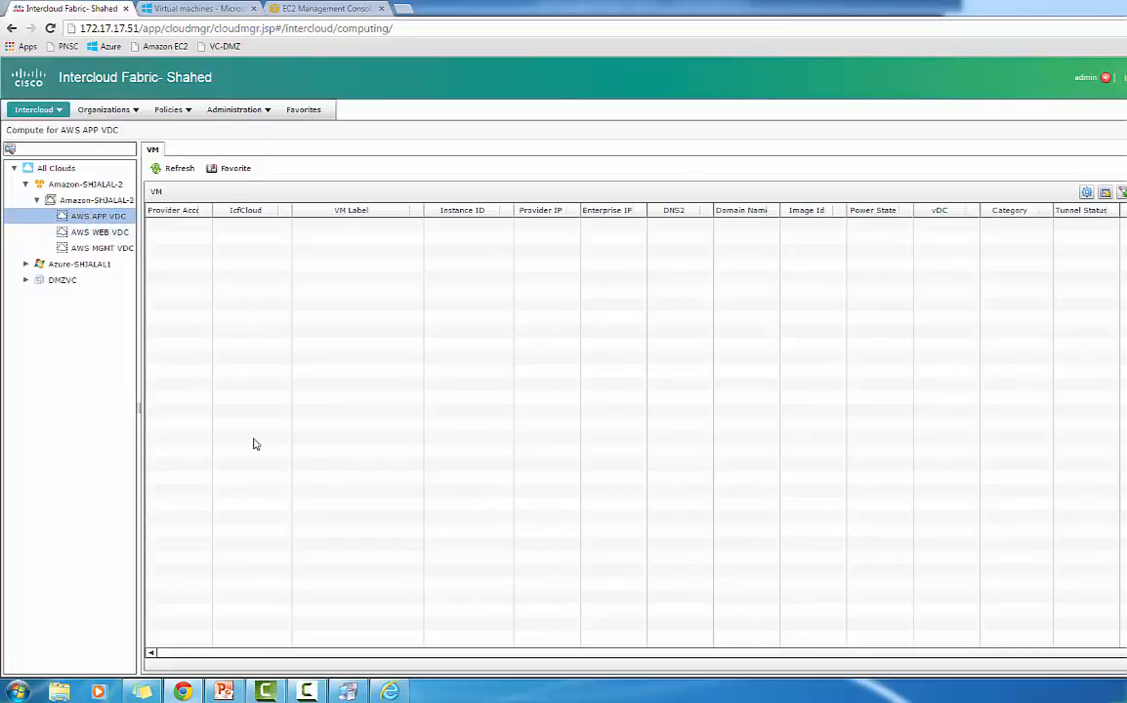
click(308, 692)
click(587, 630)
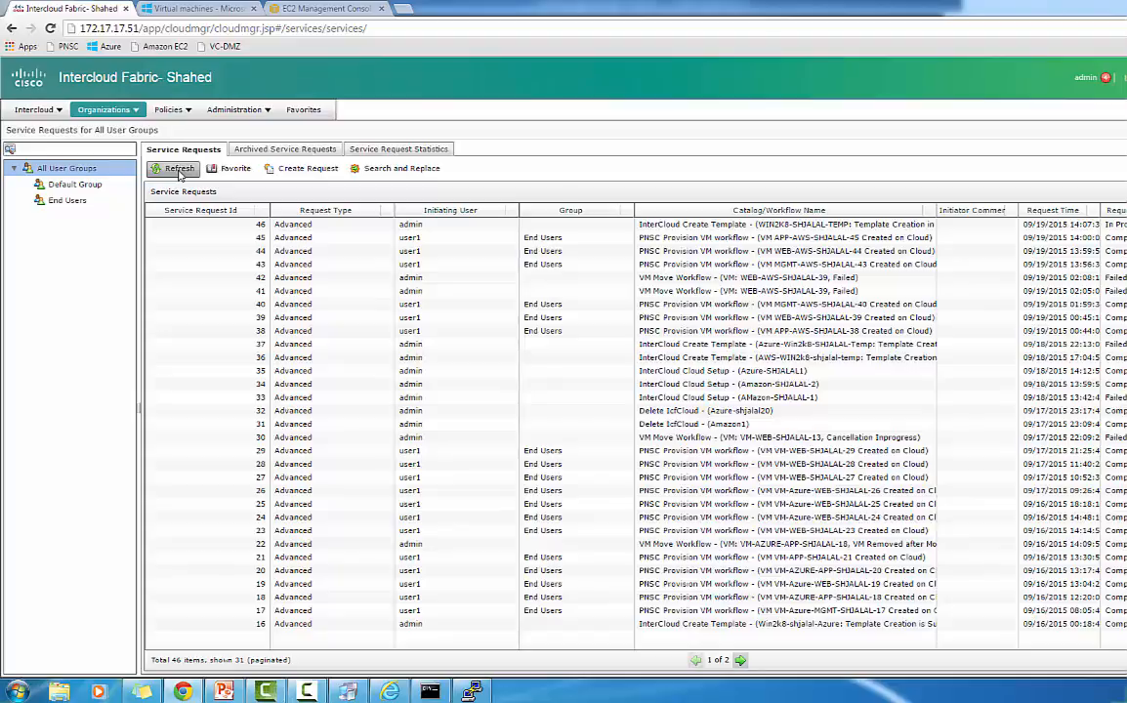
Step: Open the details of service request 43 for the management VM, check its workflow status, and refresh its log
click(427, 265)
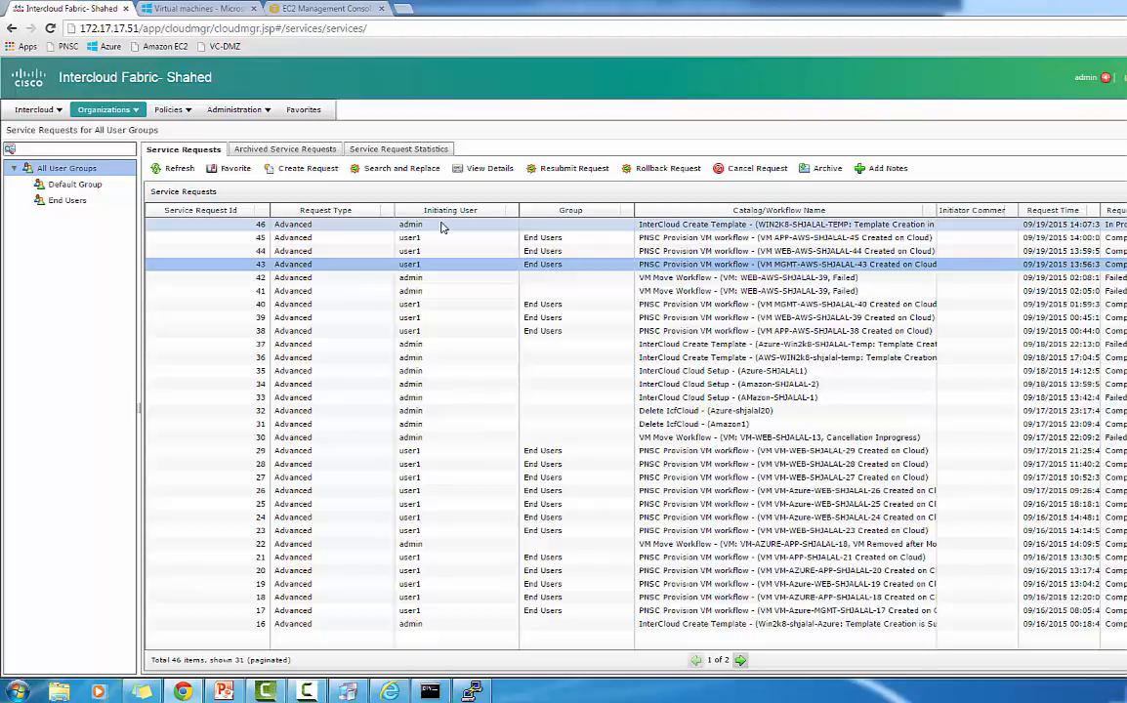
double_click(726, 270)
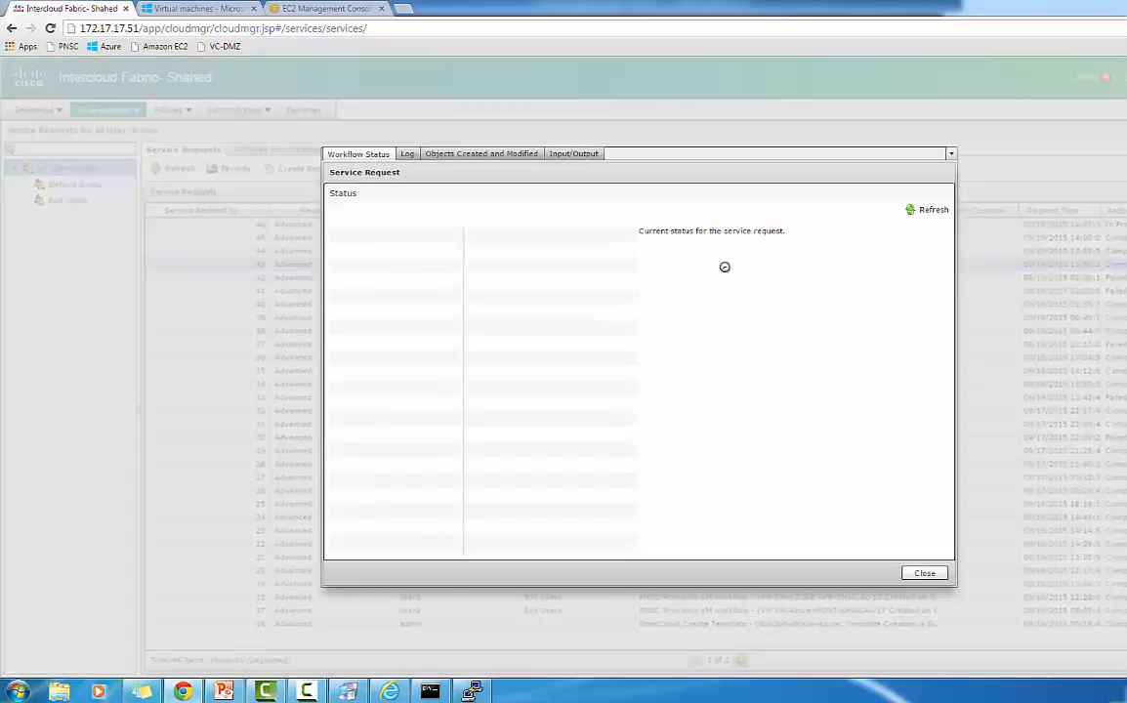
click(409, 154)
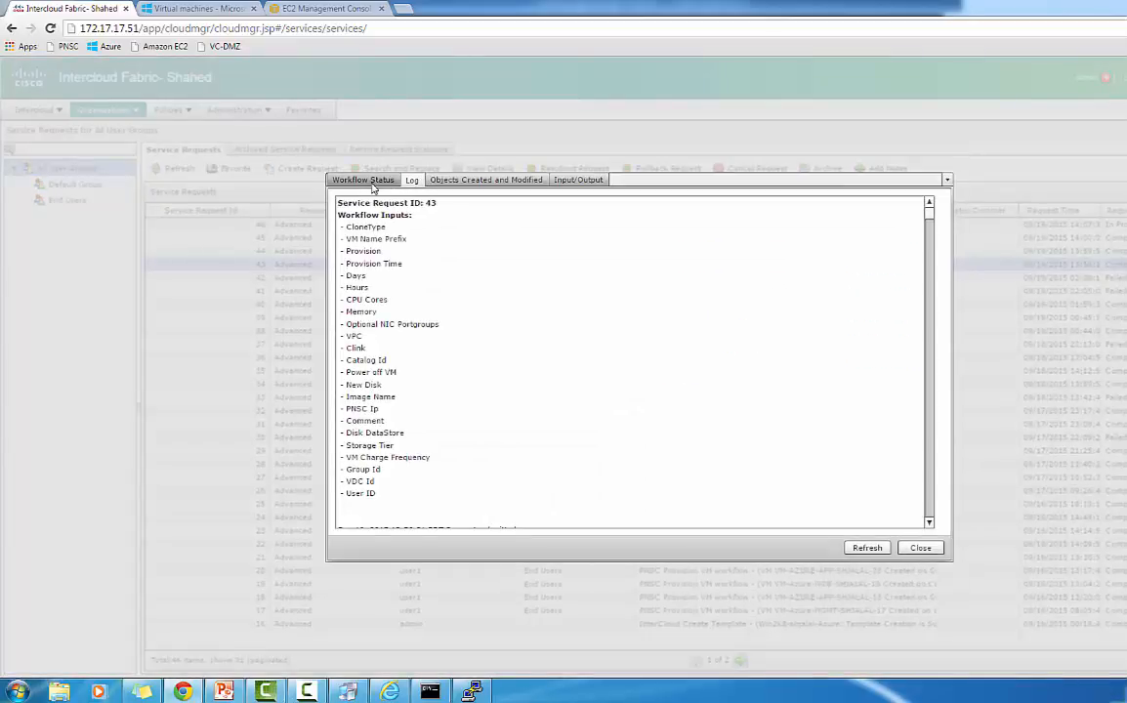
click(372, 182)
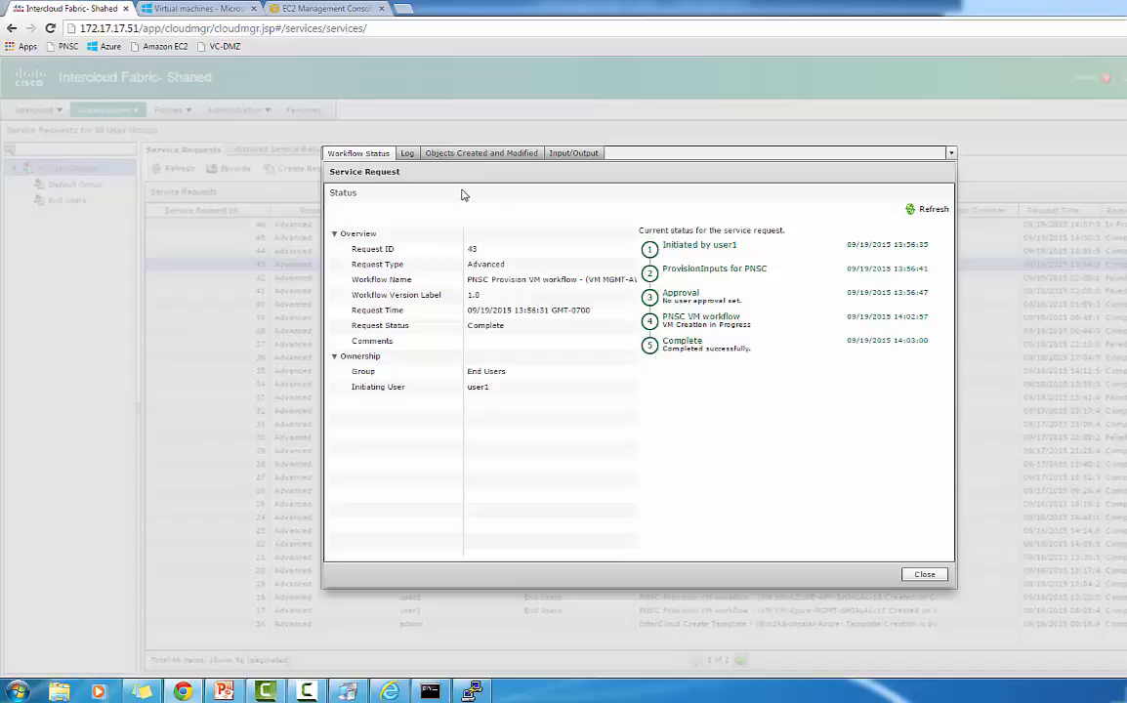
click(407, 154)
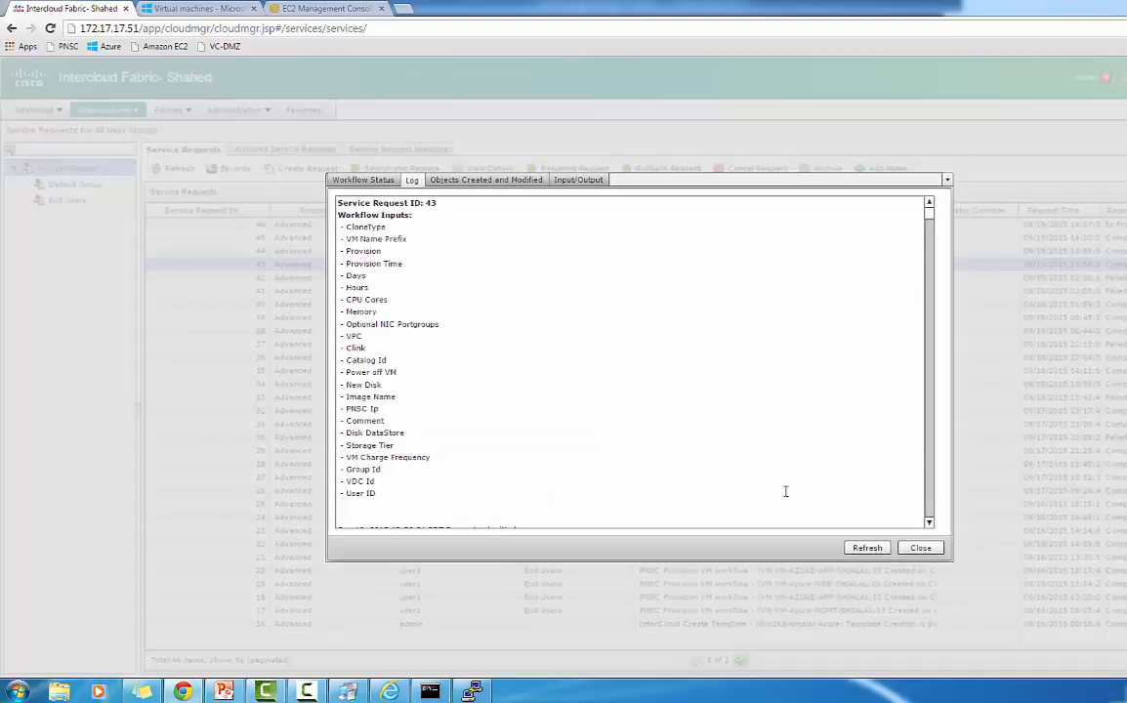
click(866, 550)
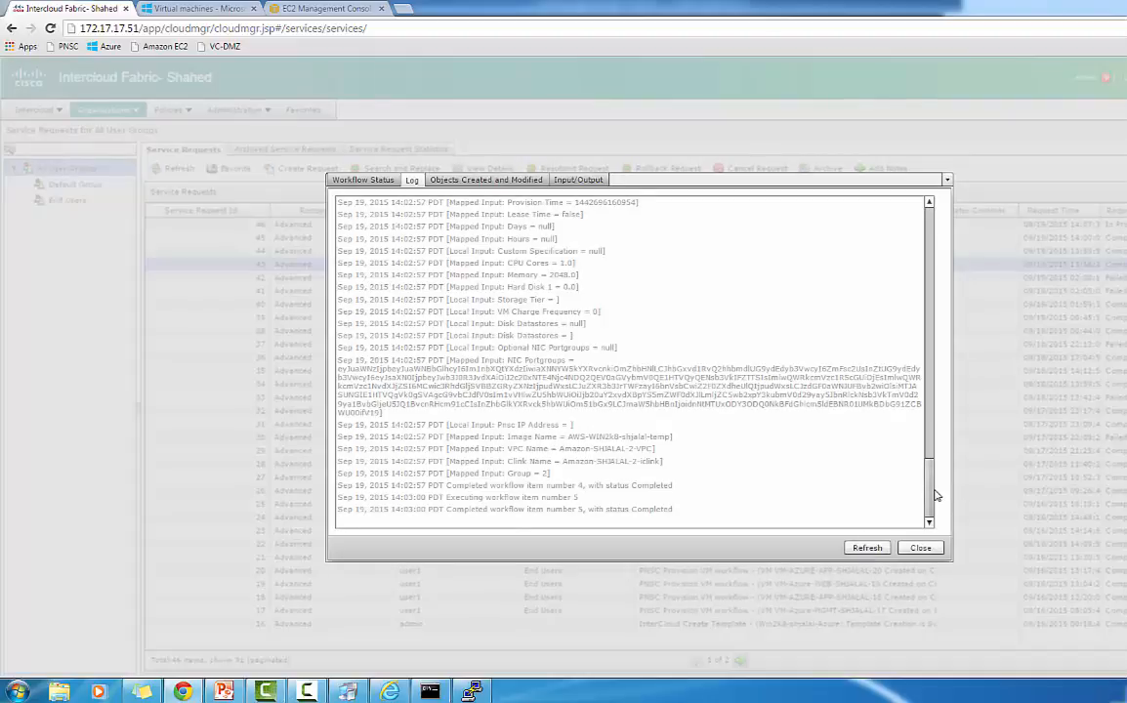
Step: Examine the log of service request 43 for the VM creation progress and input values, and close the details
scroll(930, 459, up, 1)
drag(930, 459, 924, 386)
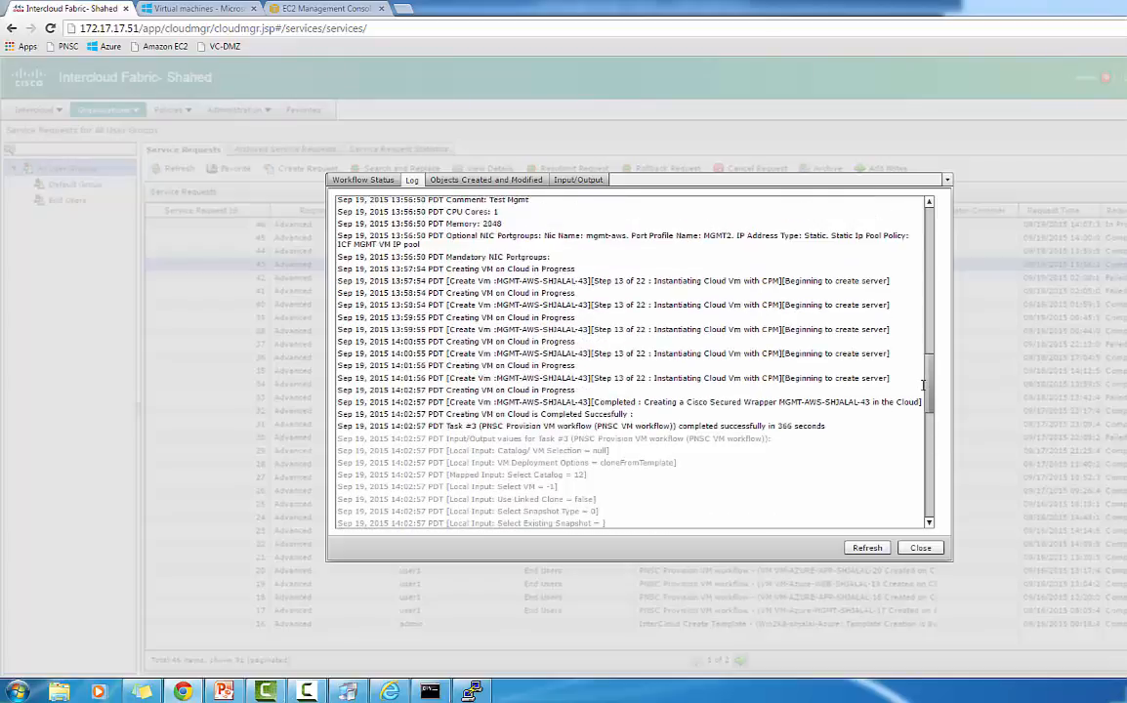
drag(923, 386, 918, 358)
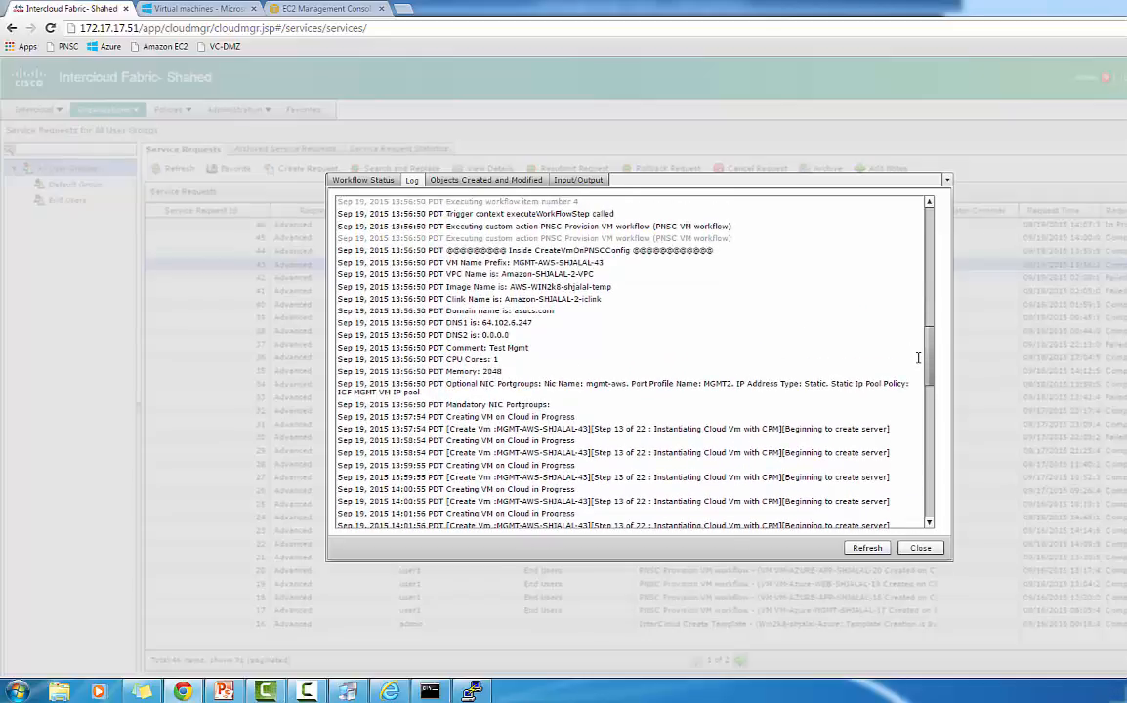
drag(918, 358, 924, 421)
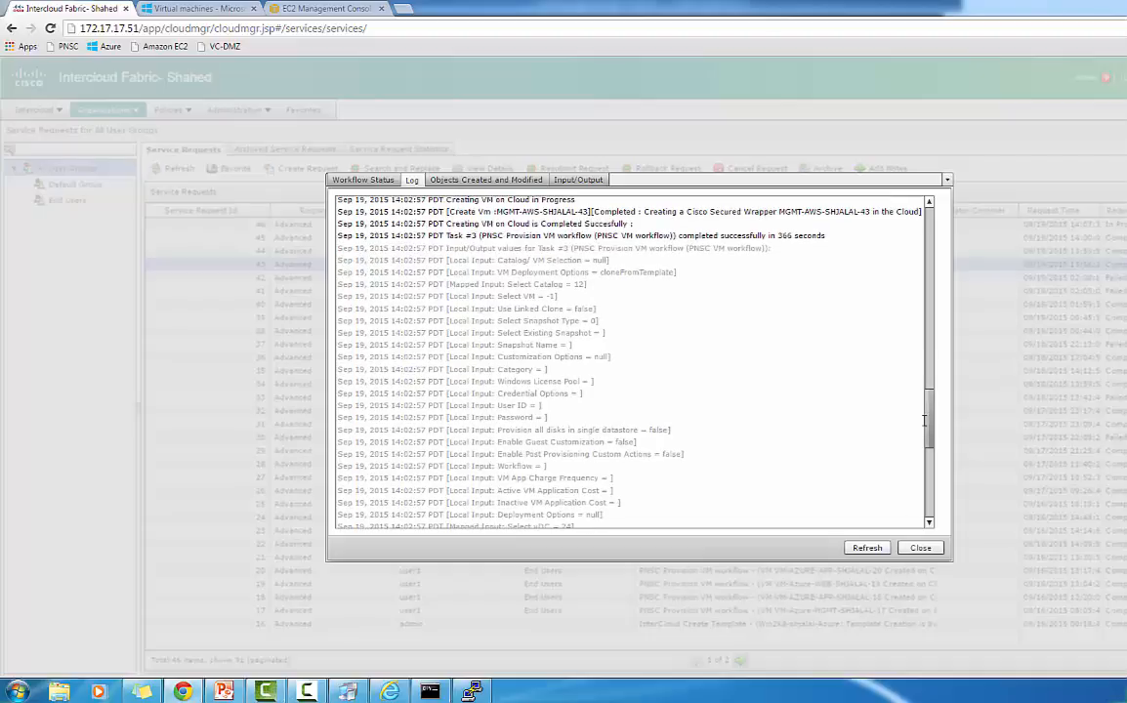
drag(924, 421, 931, 463)
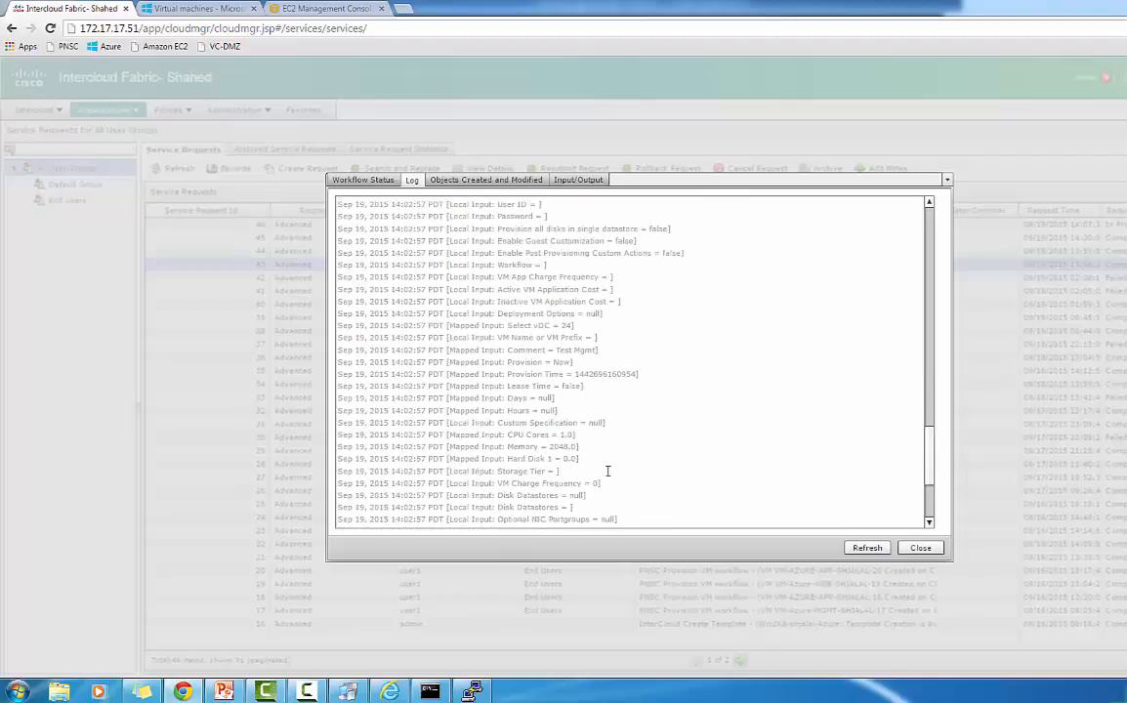
drag(579, 446, 530, 447)
drag(930, 461, 923, 345)
scroll(923, 345, up, 5)
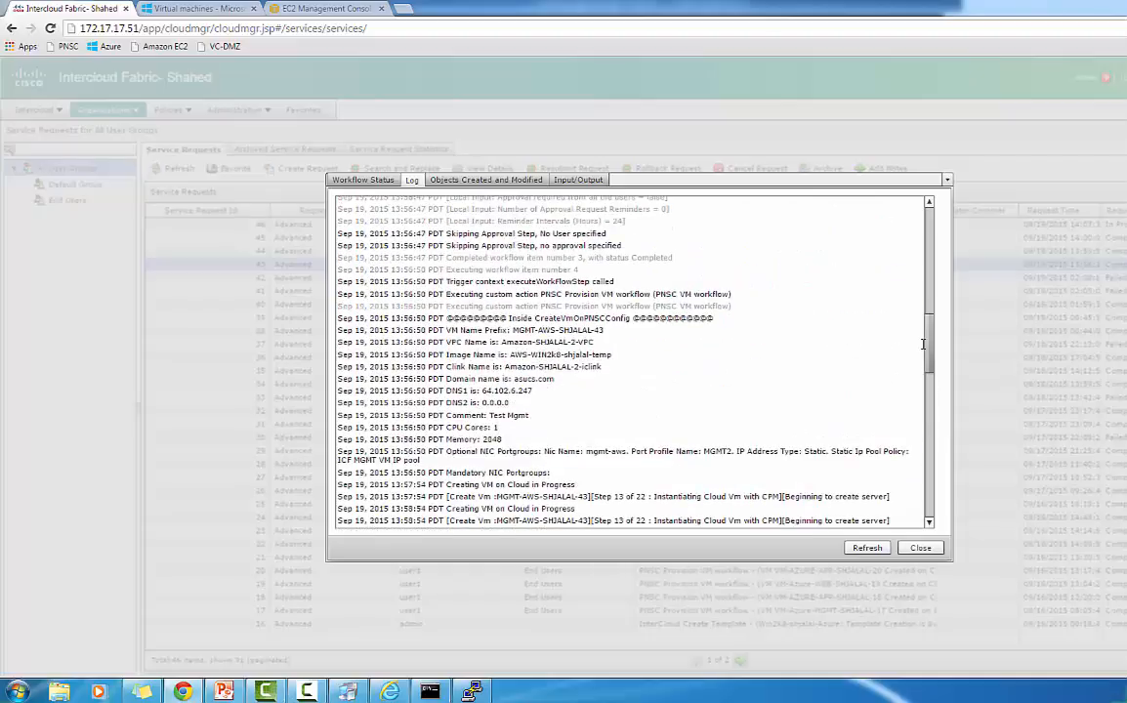
scroll(923, 345, up, 5)
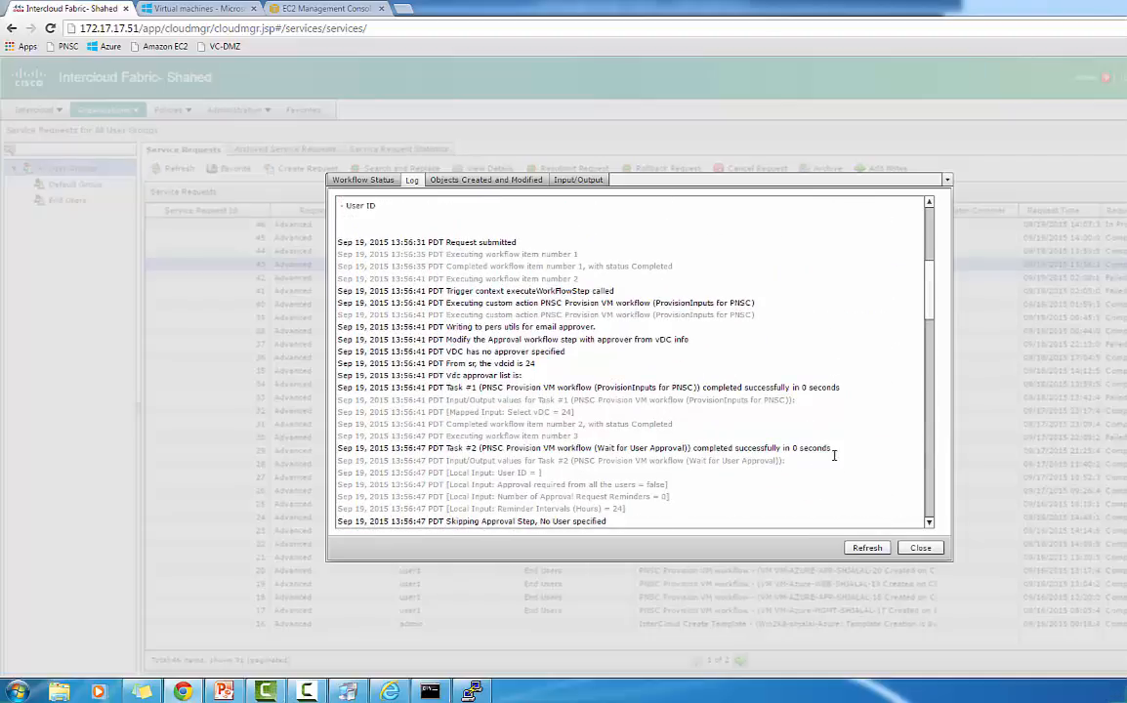
click(918, 548)
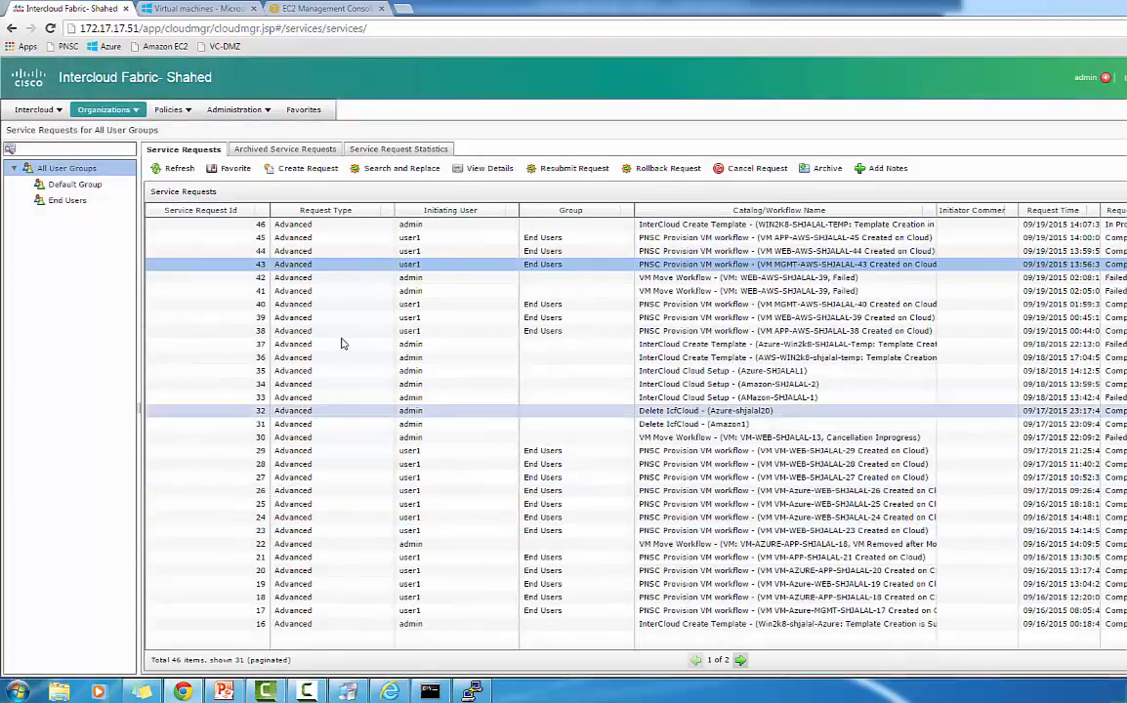
Step: Open the Intercloud Compute view, check the Amazon cloud summary, and select the management VM in its Intercloud's VM list
click(37, 110)
click(39, 155)
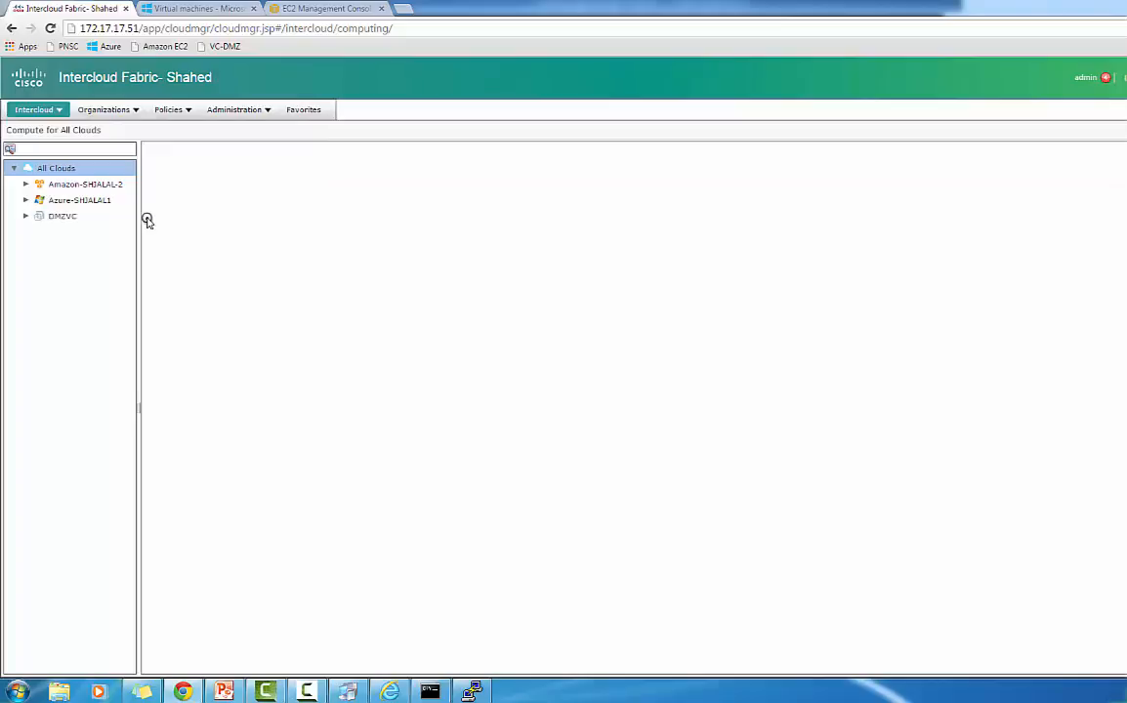
click(85, 184)
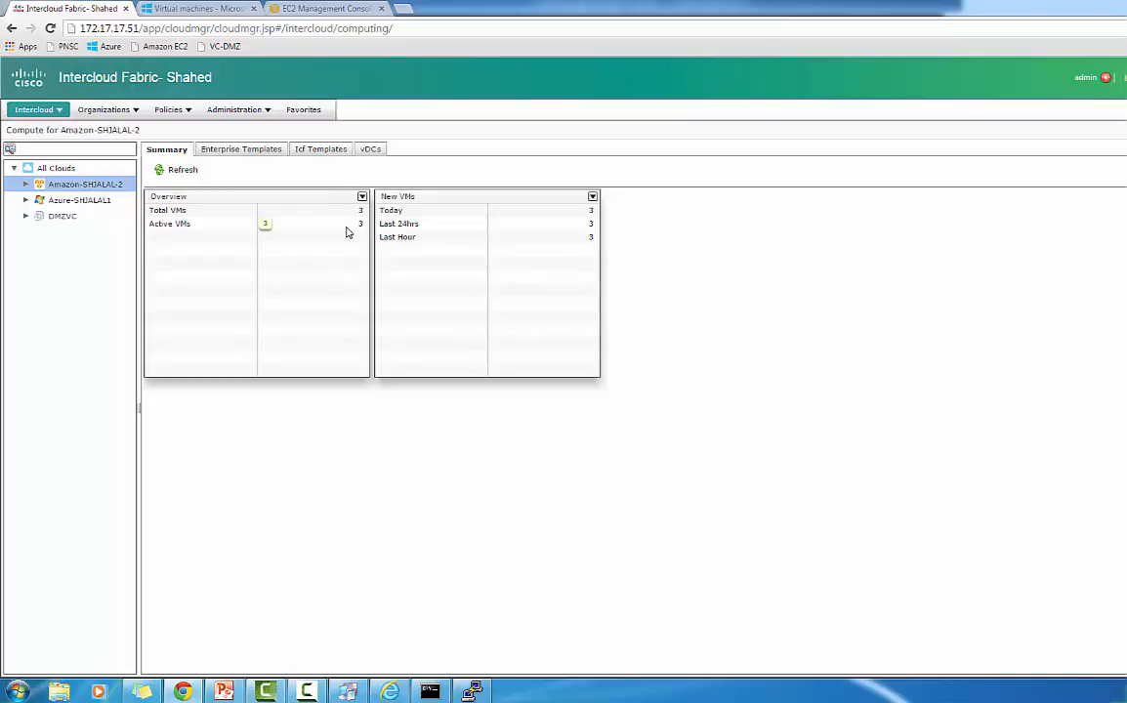
click(26, 184)
click(63, 201)
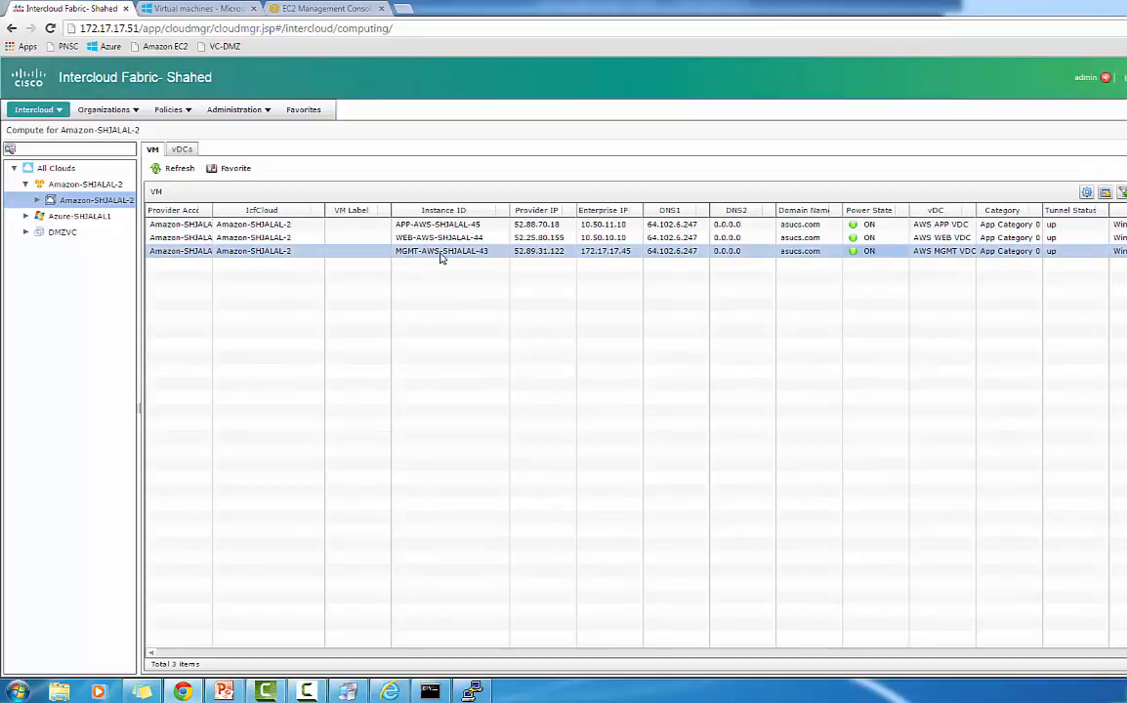
click(655, 253)
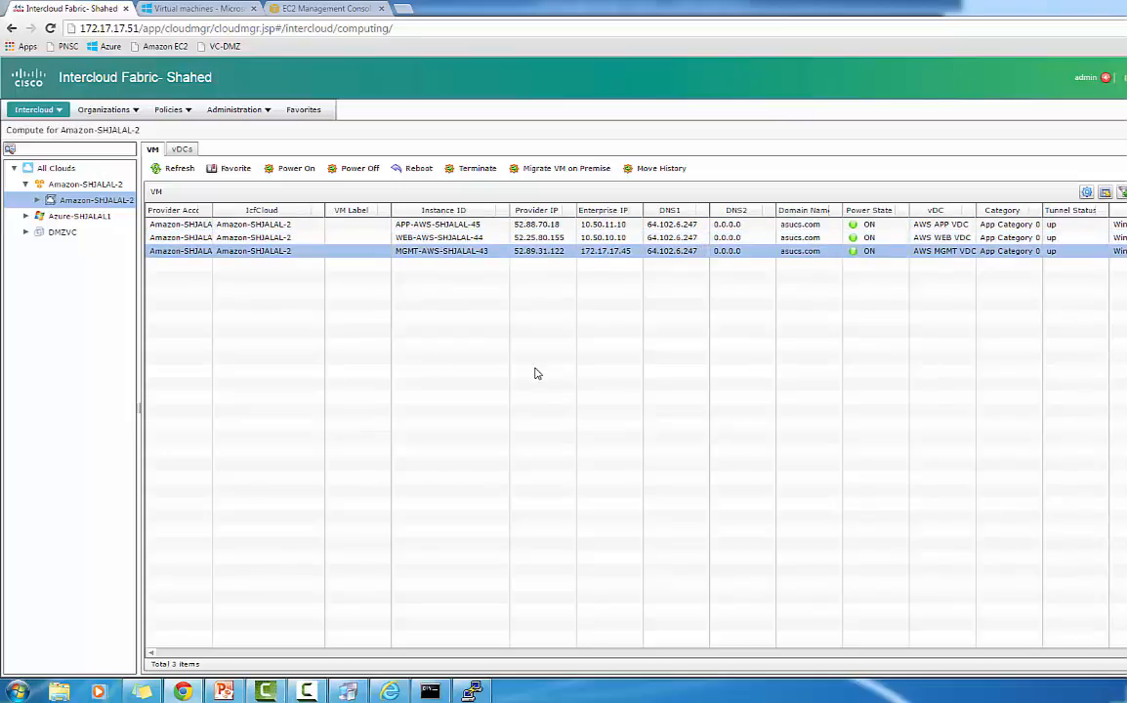
Step: Inspect the web VM's instance details in the EC2 console and return to the Intercloud Fabric site
click(313, 9)
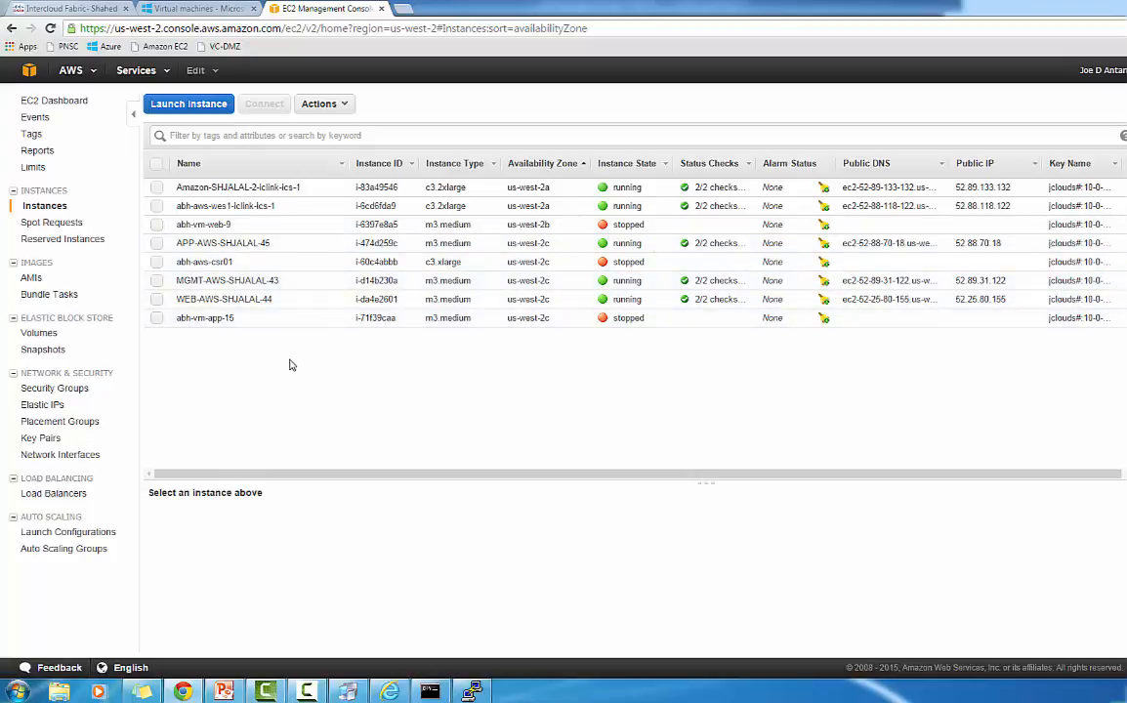
click(303, 304)
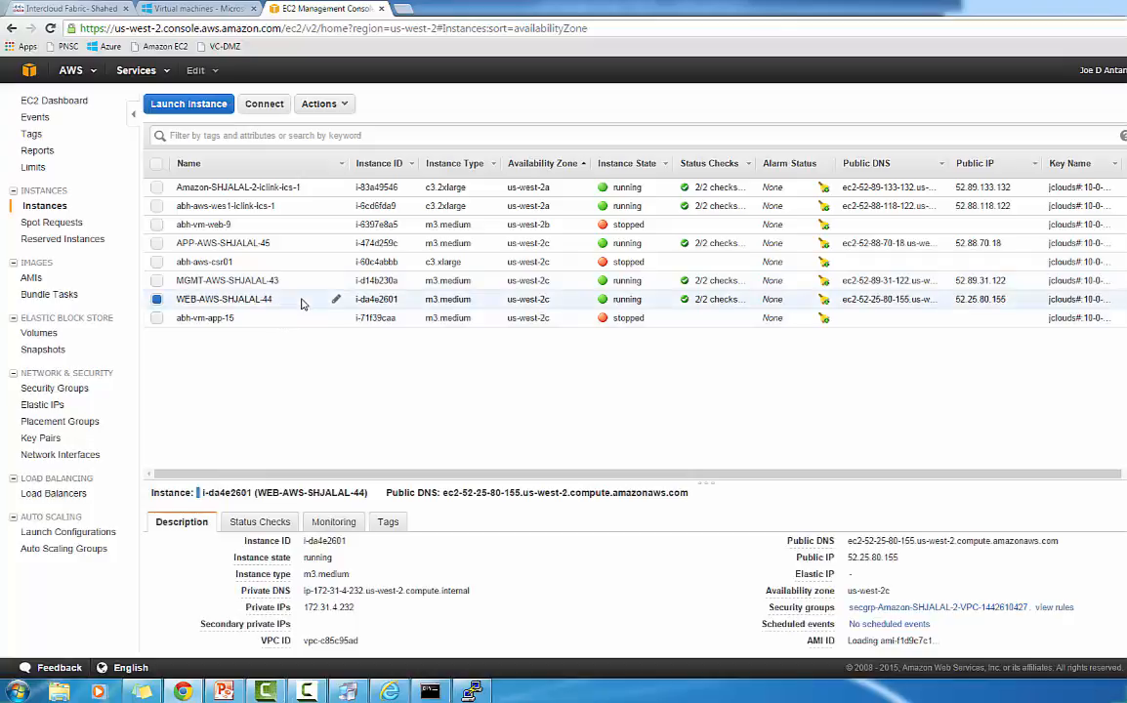
click(97, 9)
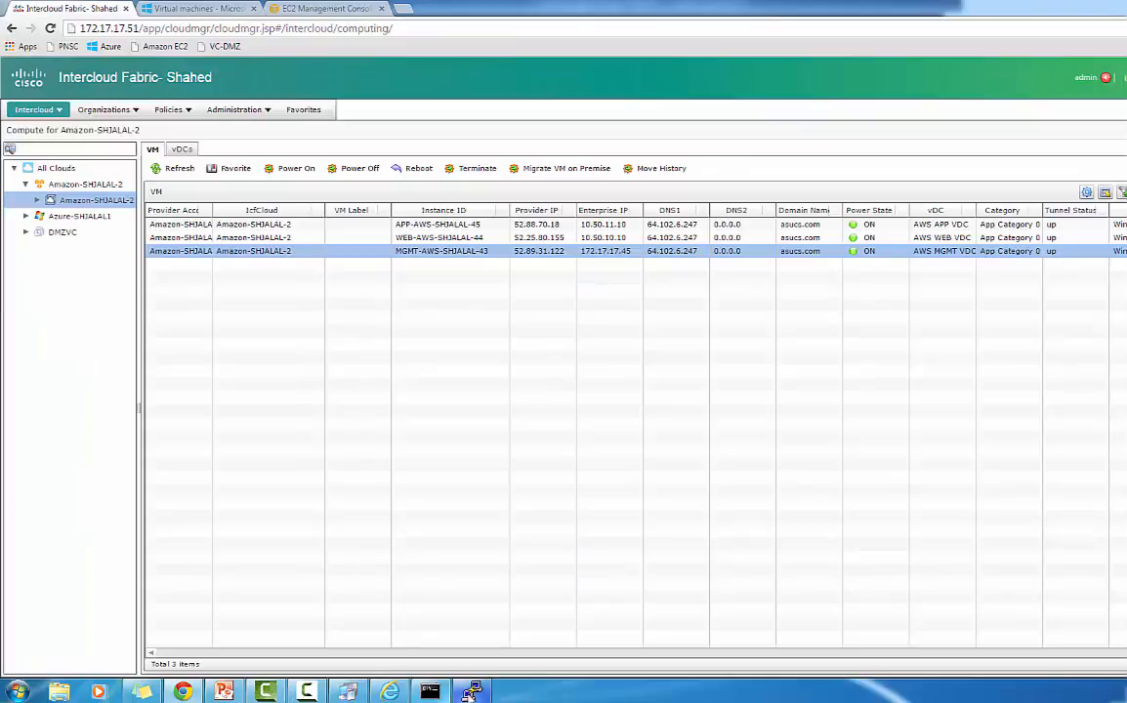
Step: Switch to the PuTTY session of the Nexus 1000v switch and list all port profiles with "show port-profile brief"
click(472, 691)
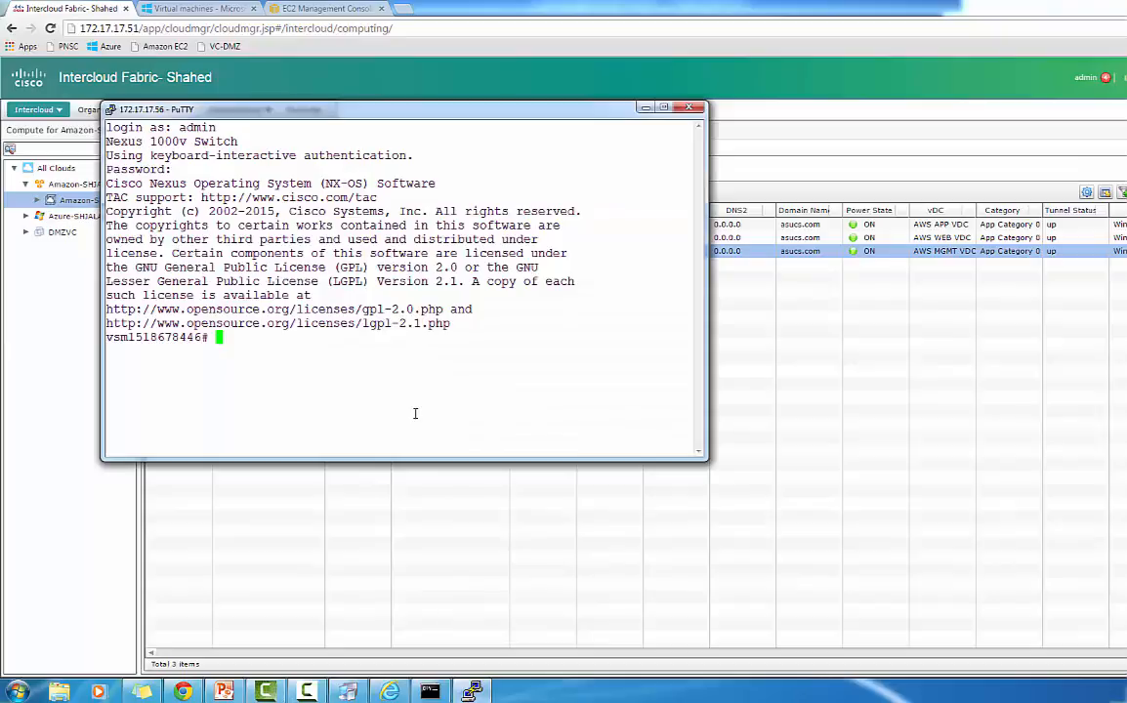
text(show)
text(port-pro)
key(Tab)
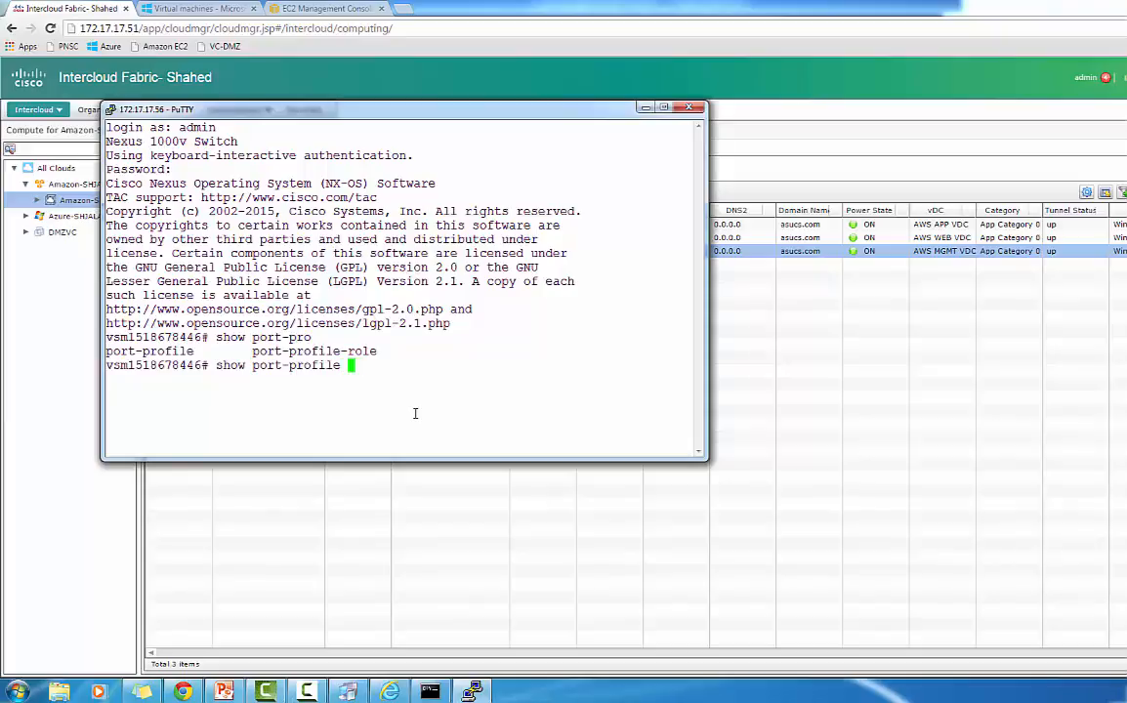
text(brief)
key(Return)
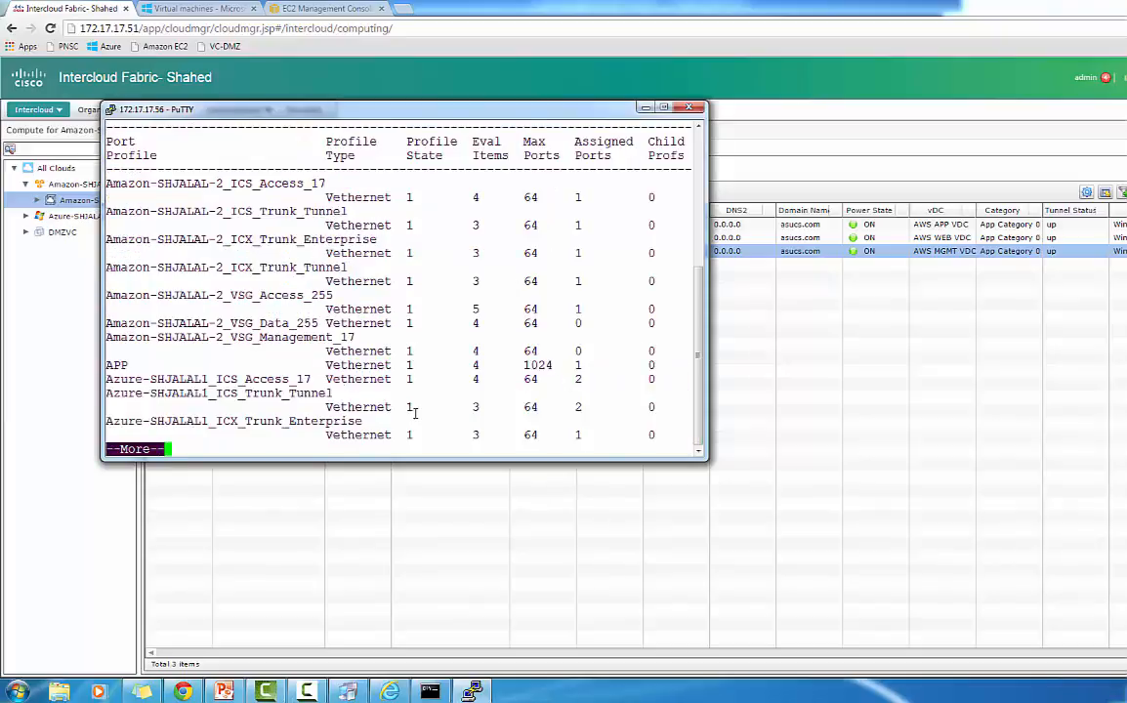
key(space)
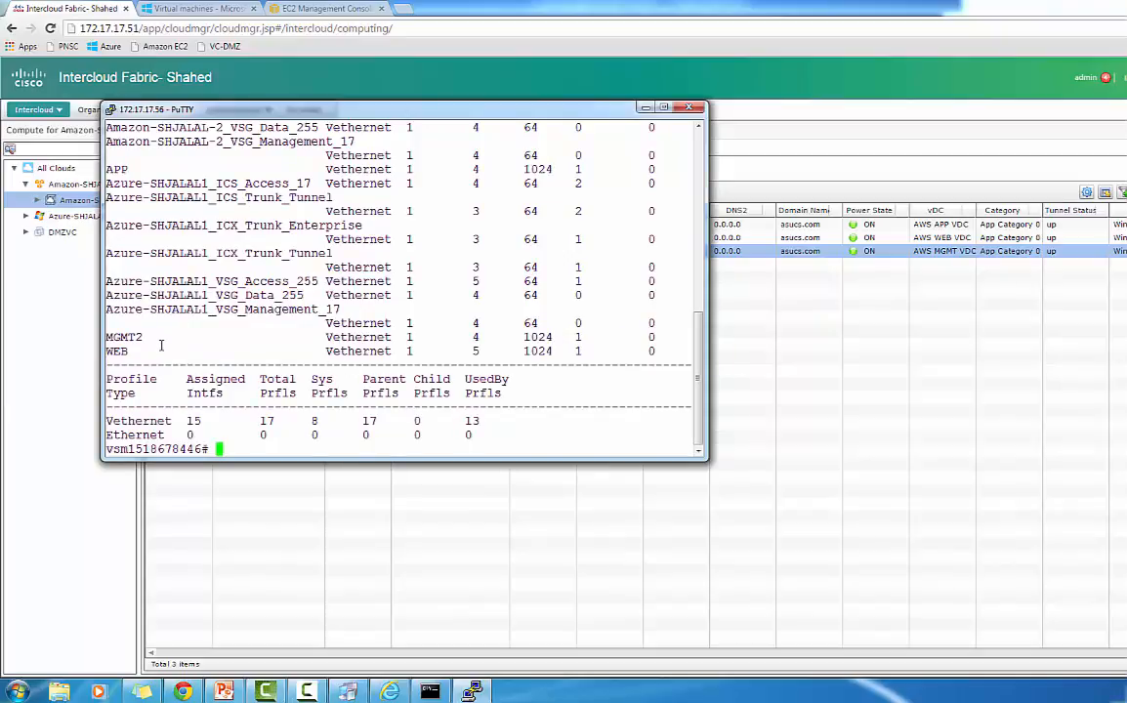
Step: Display the full configuration of the management port profile with "show port-profile name MGMT2"
drag(161, 345, 110, 337)
click(117, 337)
text(show ort-pro)
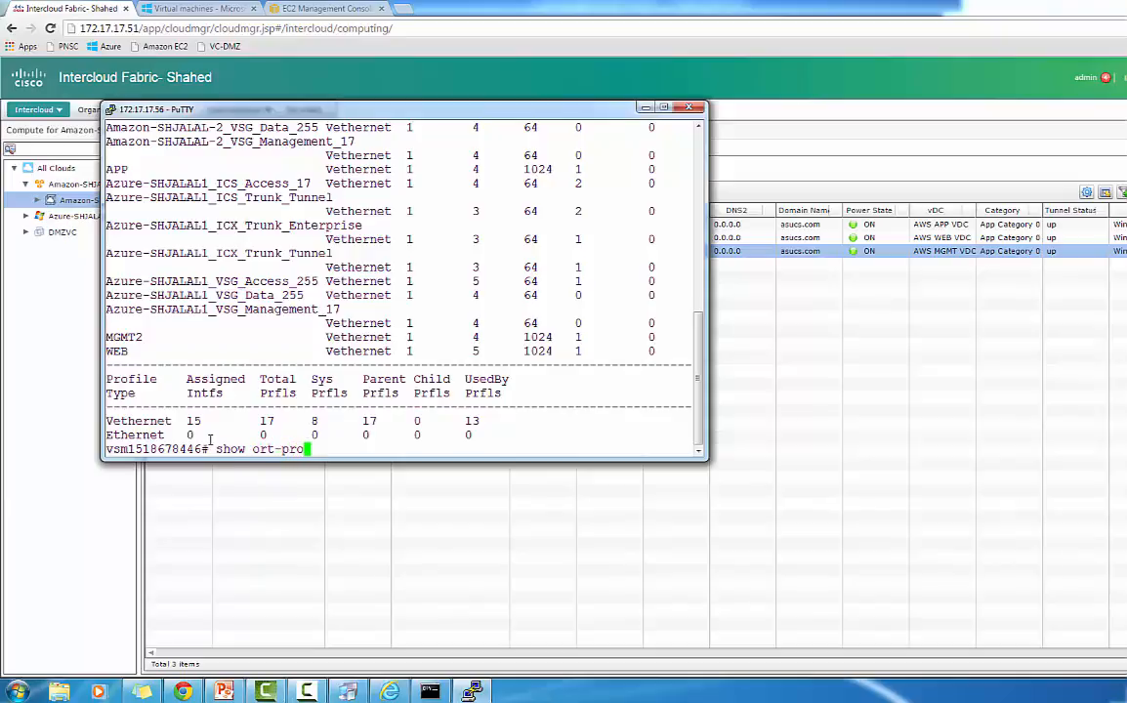
key(BackSpace)
key(BackSpace)
key(BackSpace)
key(BackSpace)
key(BackSpace)
key(BackSpace)
key(BackSpace)
text(port-p)
key(Tab)
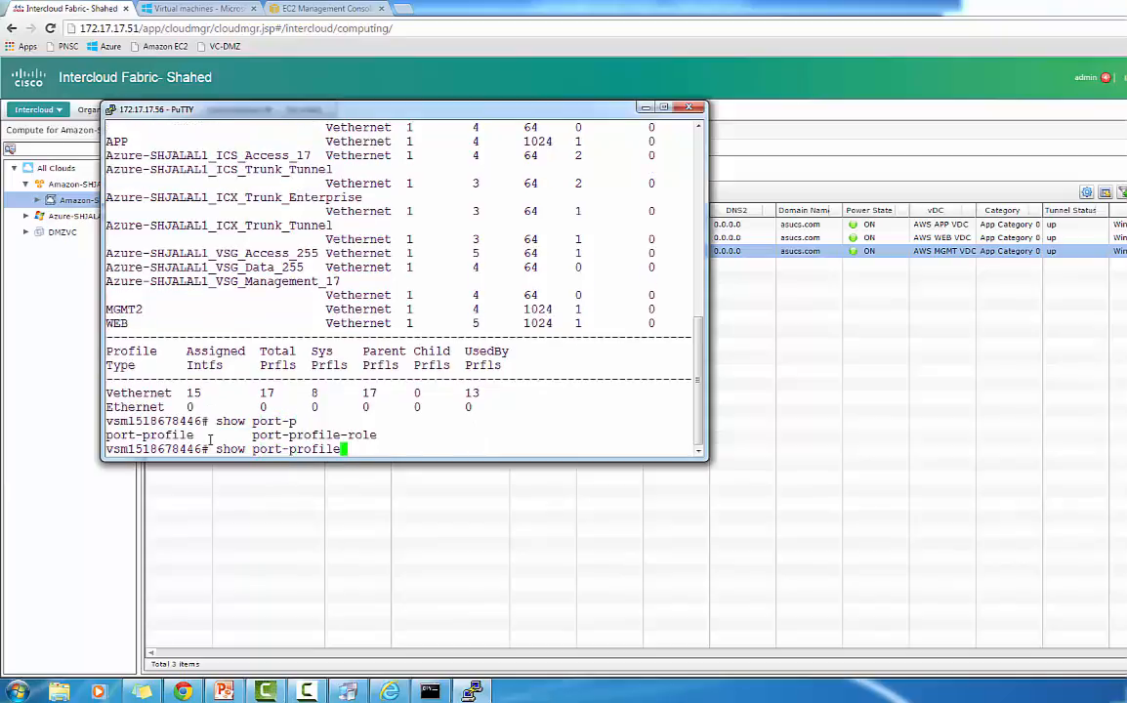
text(name MGMT2)
key(Return)
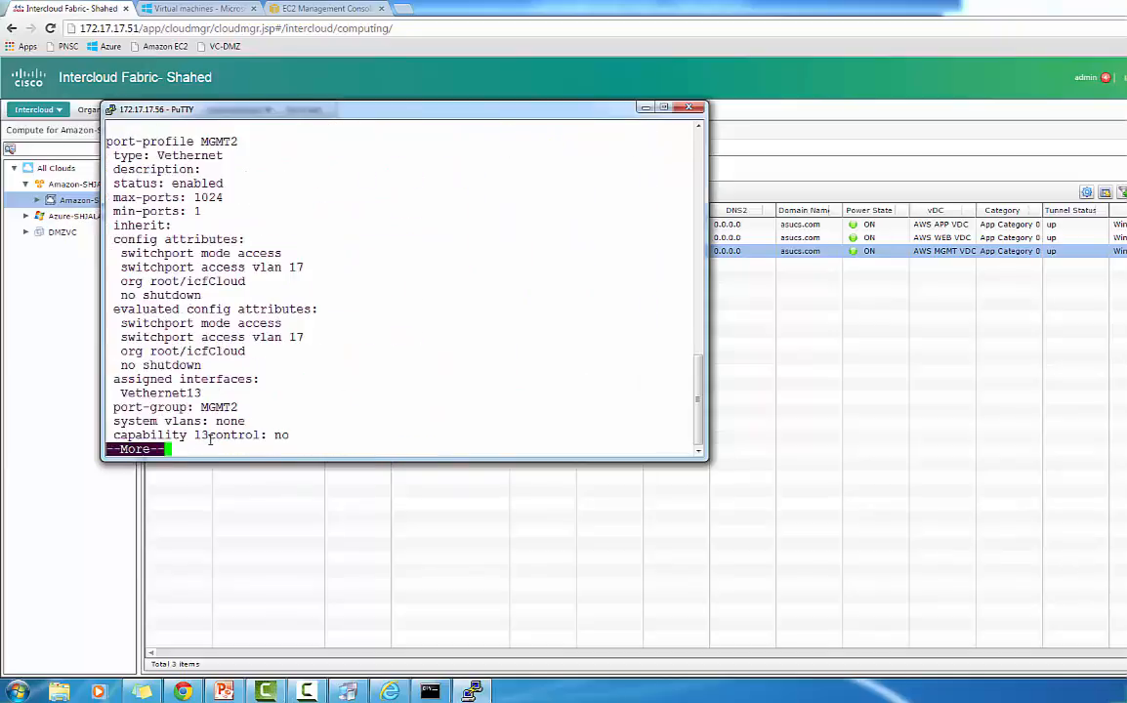
key(space)
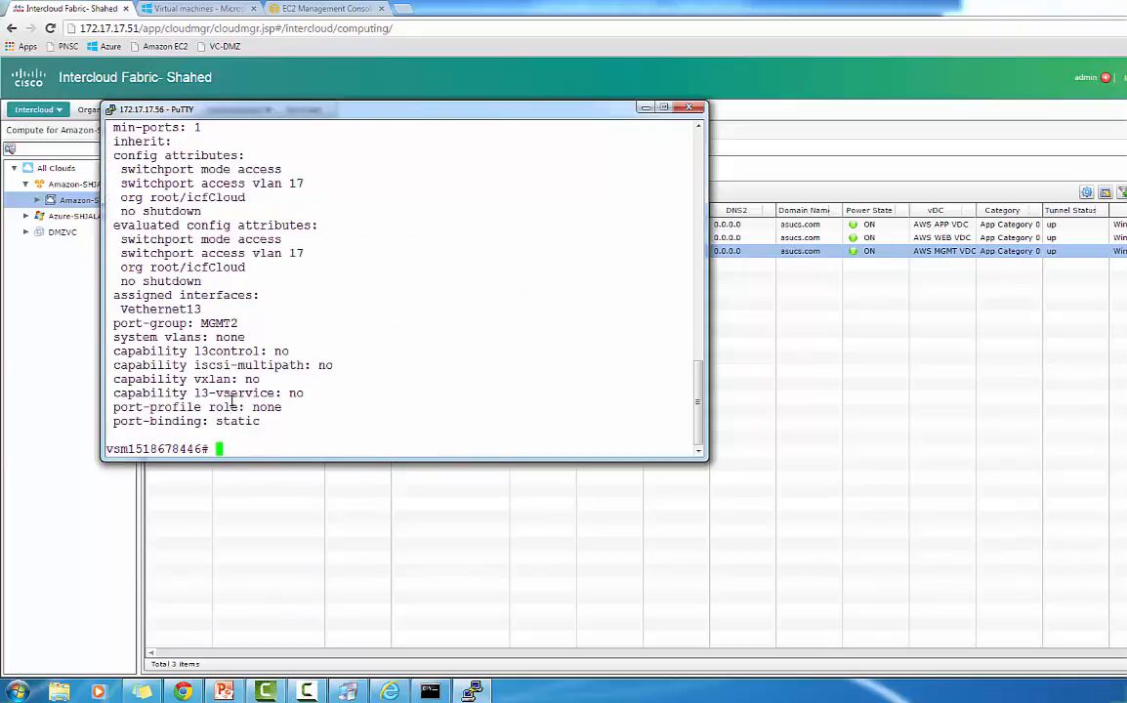
Step: Display the details of the interface assigned to the MGMT2 port profile with "show interface vethernet 13"
drag(212, 311, 142, 310)
click(261, 417)
text(show interface )
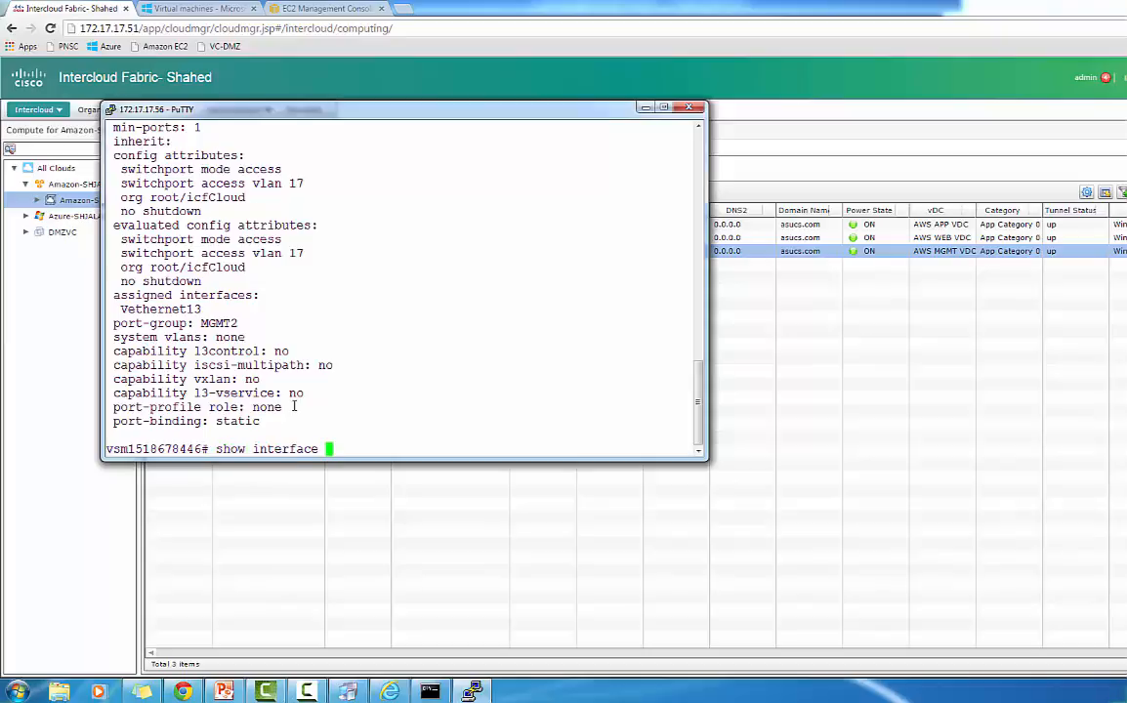
text(ve)
key(Tab)
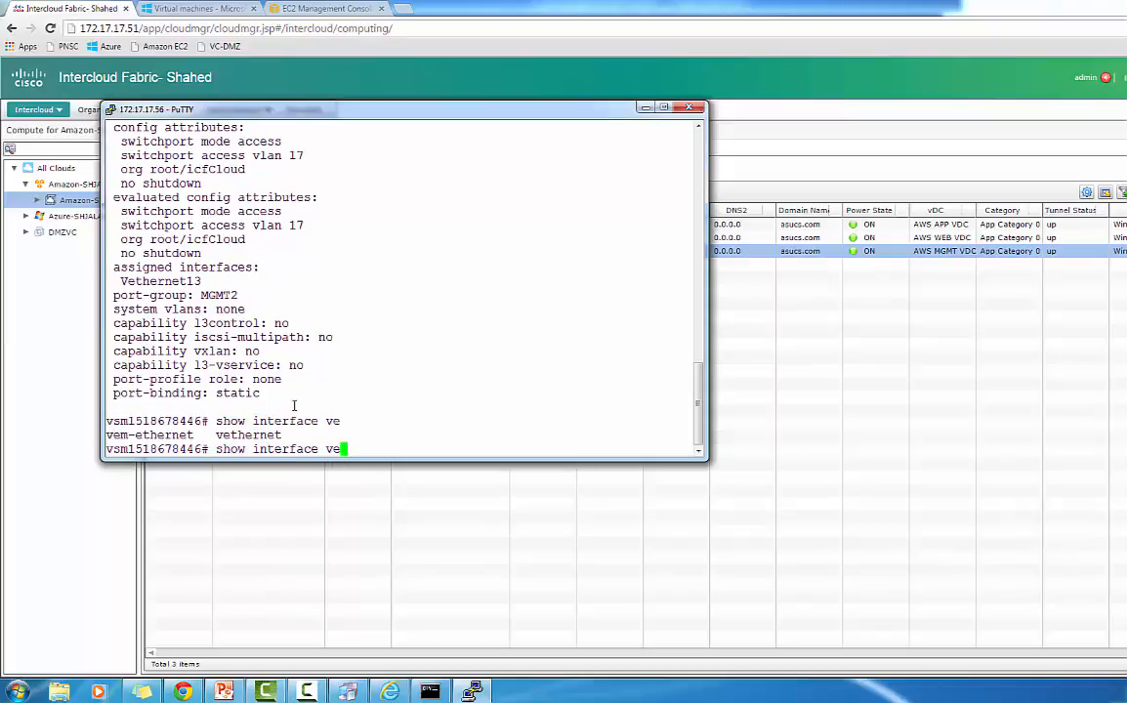
text(th)
key(Tab)
text(13)
key(Return)
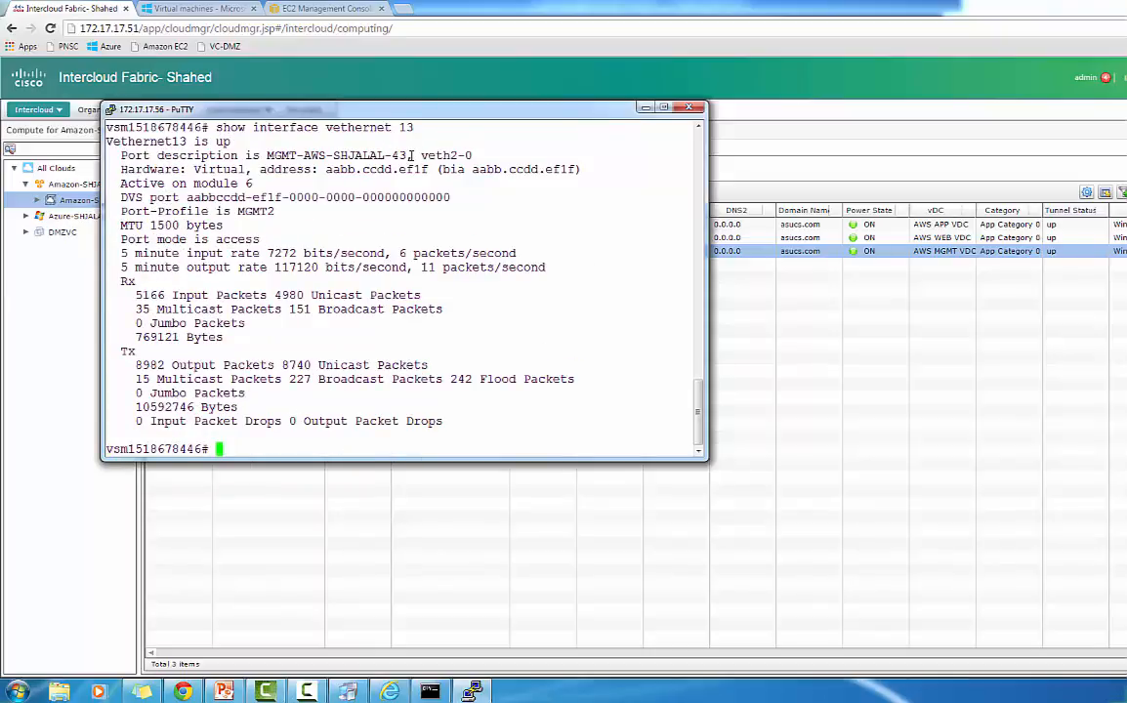
Step: Highlight the port description of vethernet 13, uncover the VM list, and ping the management VM at 172.17.17.45 from the command prompt
drag(414, 156, 265, 155)
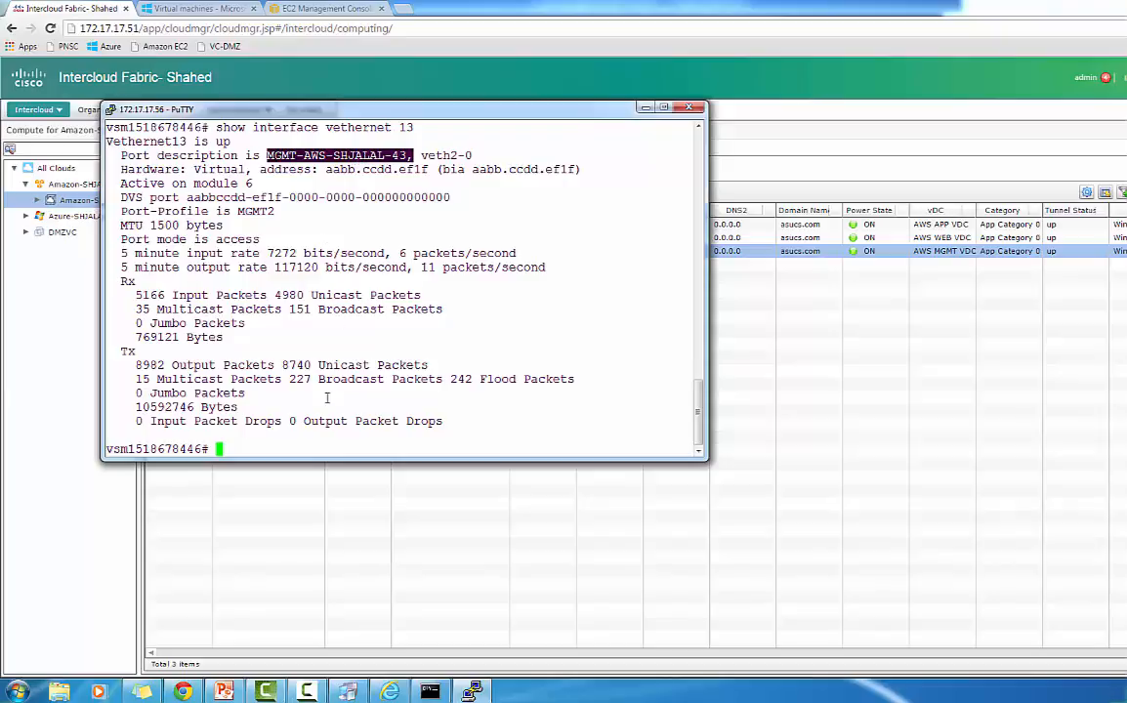
drag(413, 114, 564, 288)
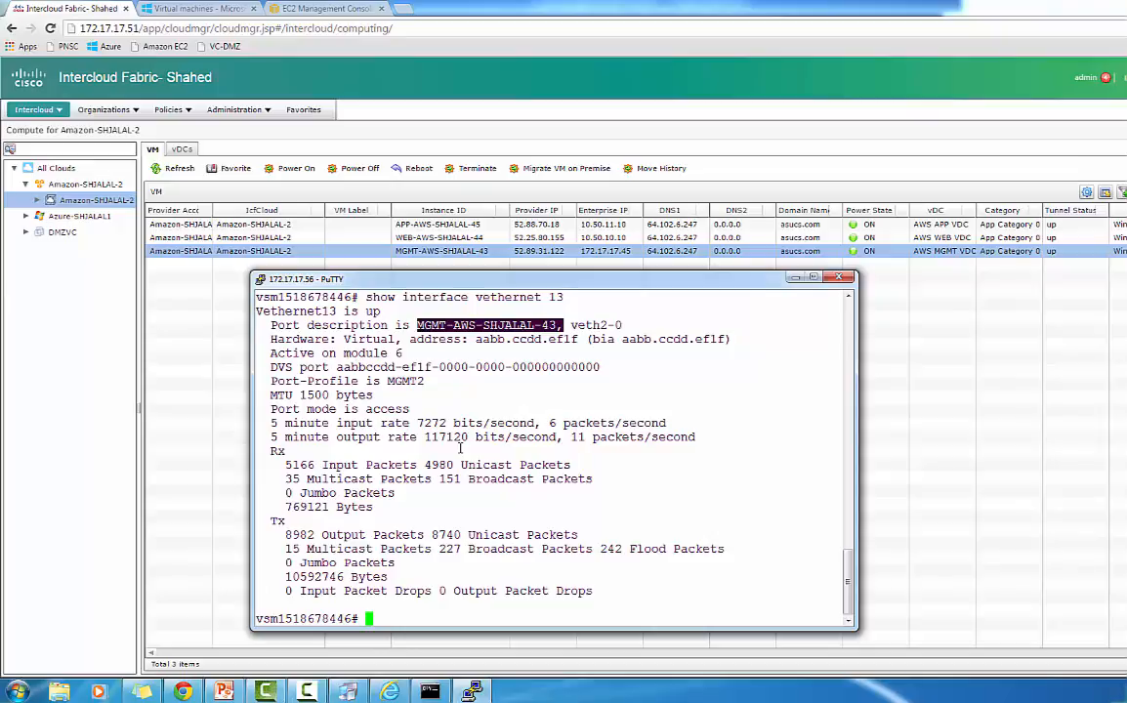
click(430, 691)
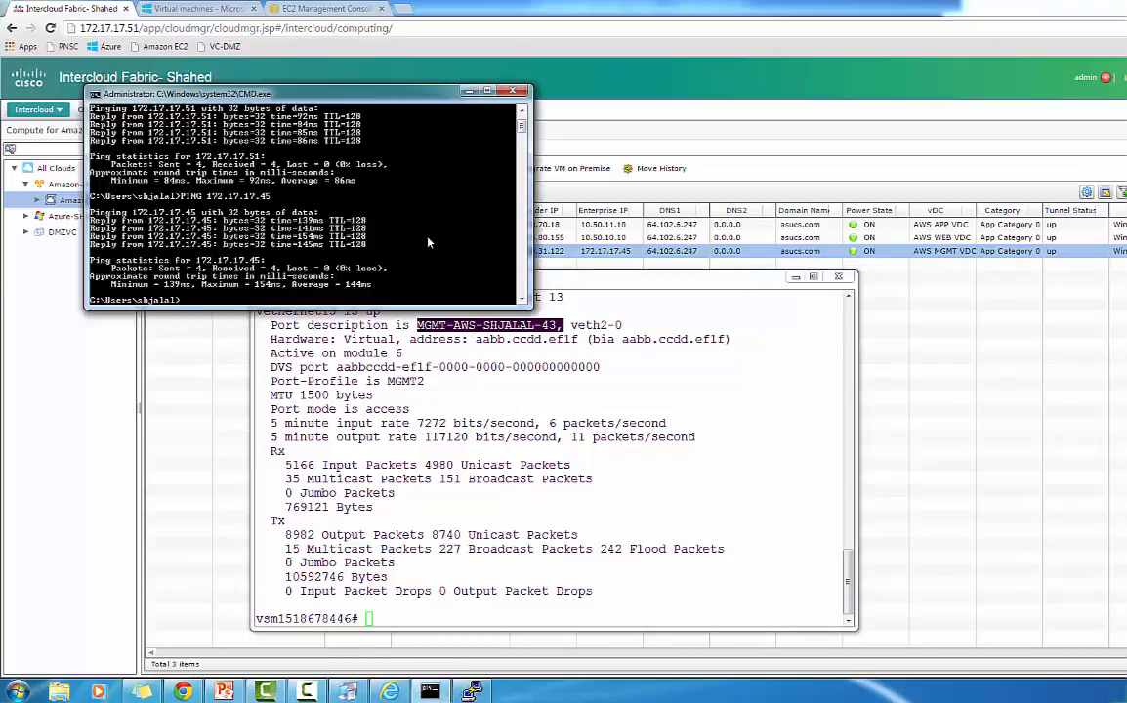
key(Up)
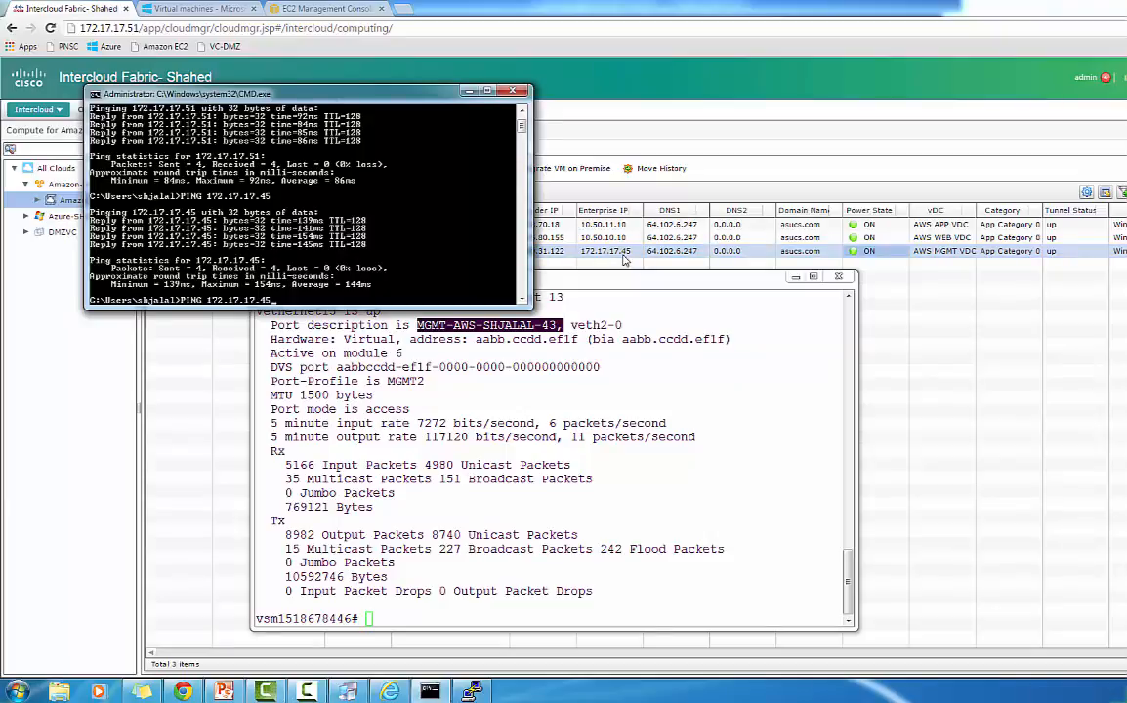
key(Return)
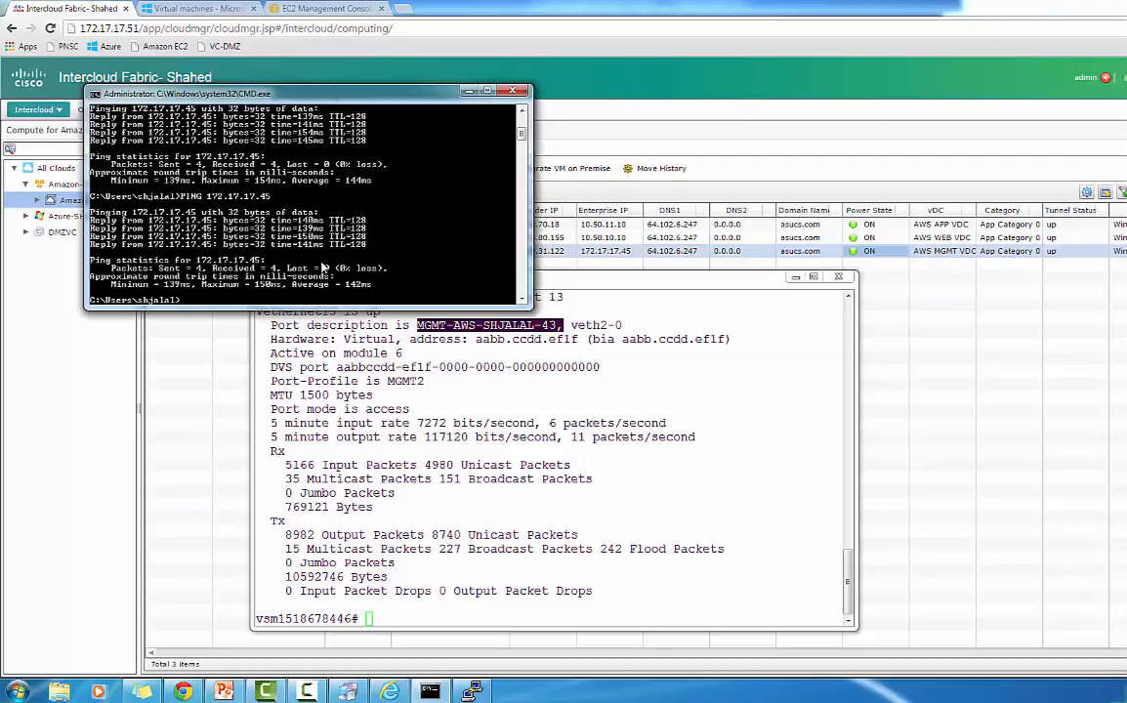
click(348, 692)
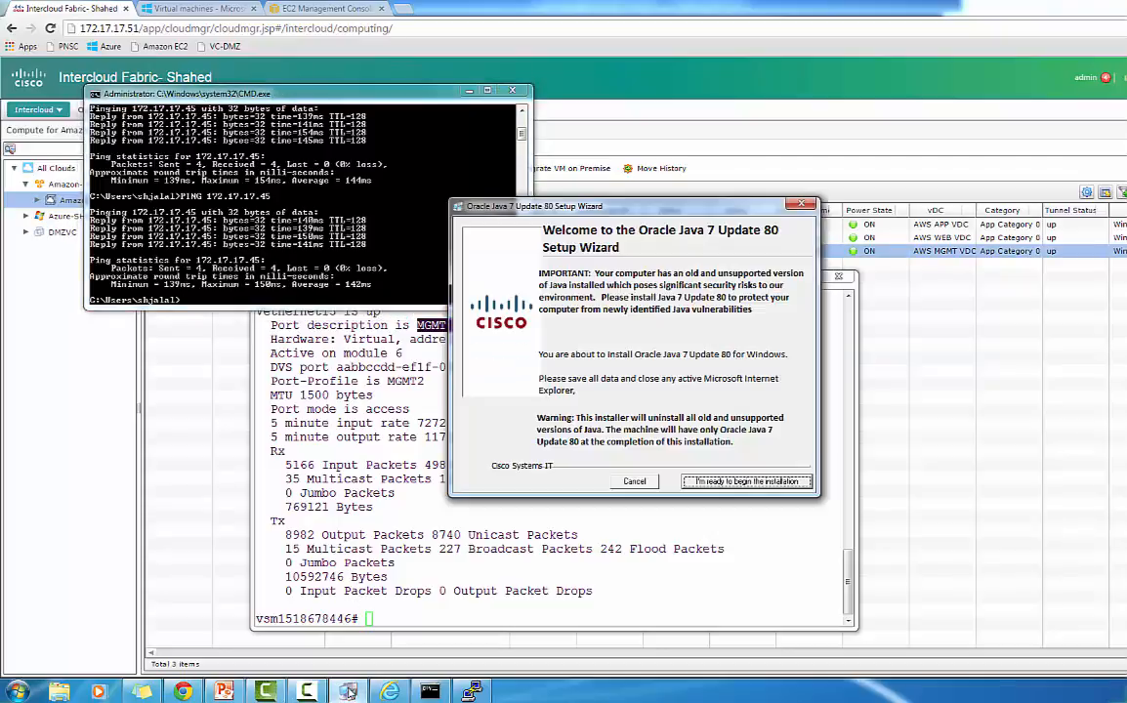
click(630, 483)
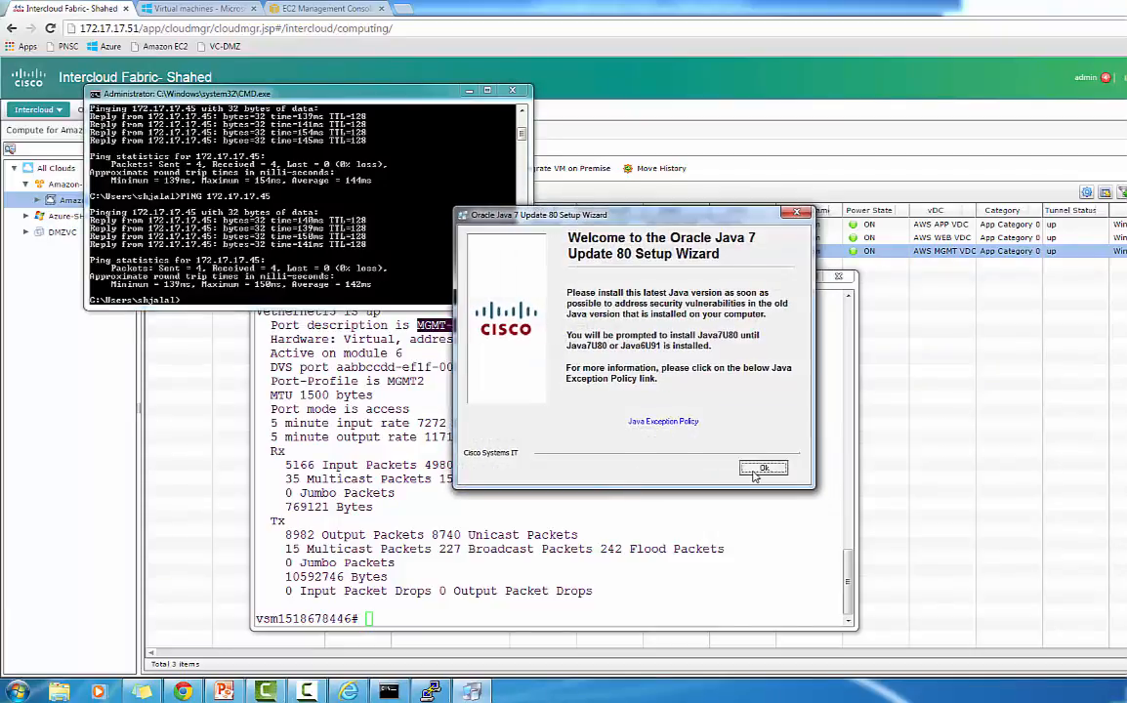
click(760, 468)
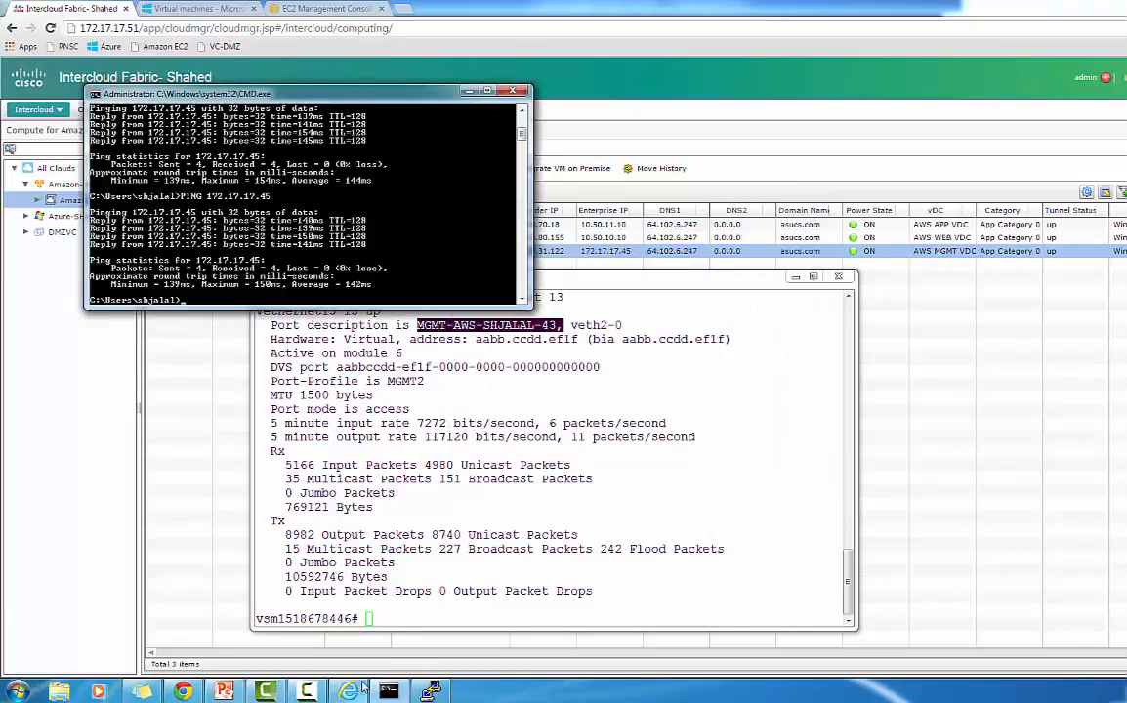
Step: Open a Remote Desktop connection to the management VM at 172.17.17.45 and sign in as administrator with the account password
click(18, 691)
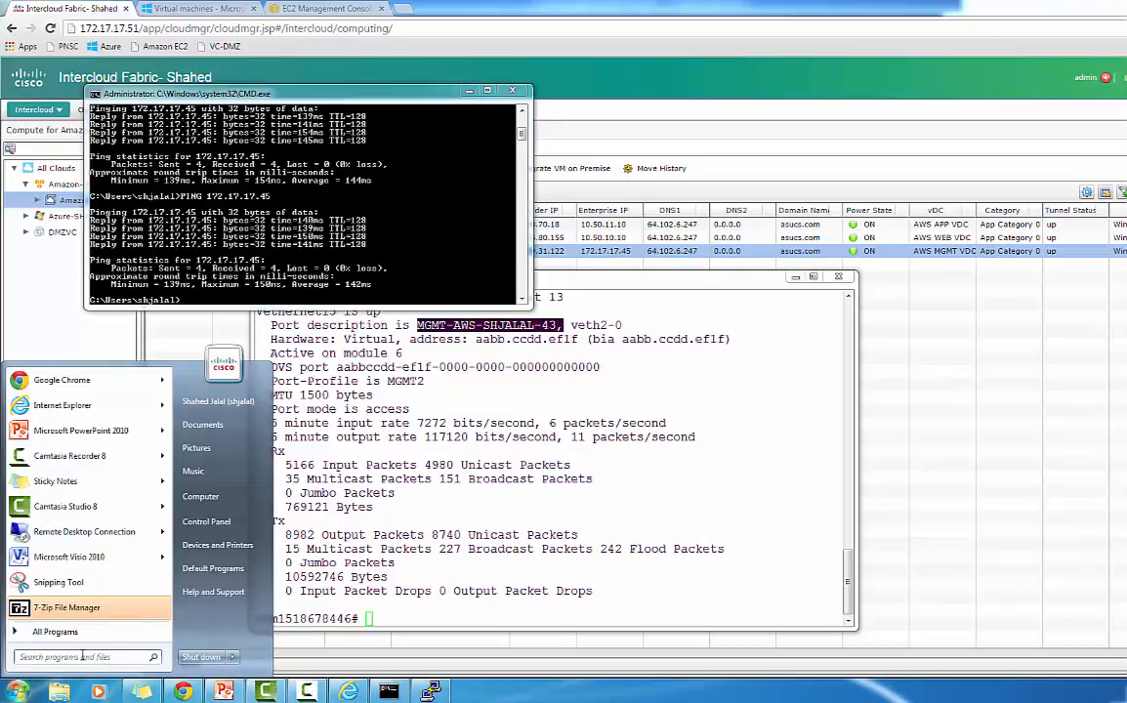
text(mstsc)
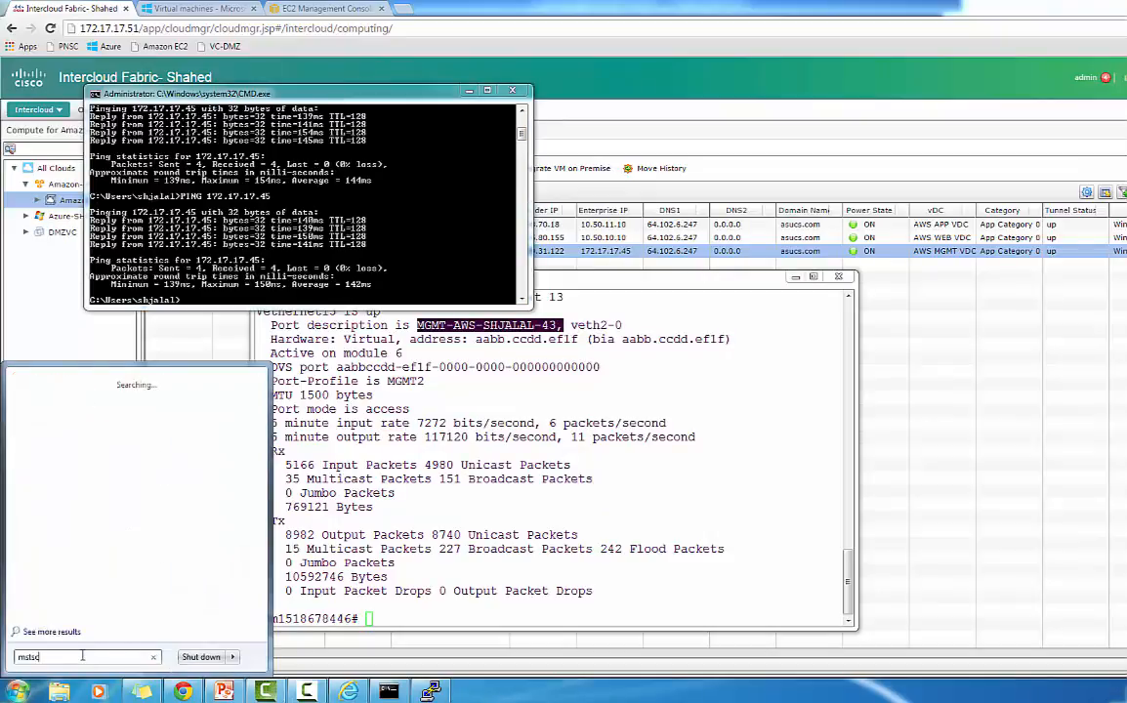
key(Return)
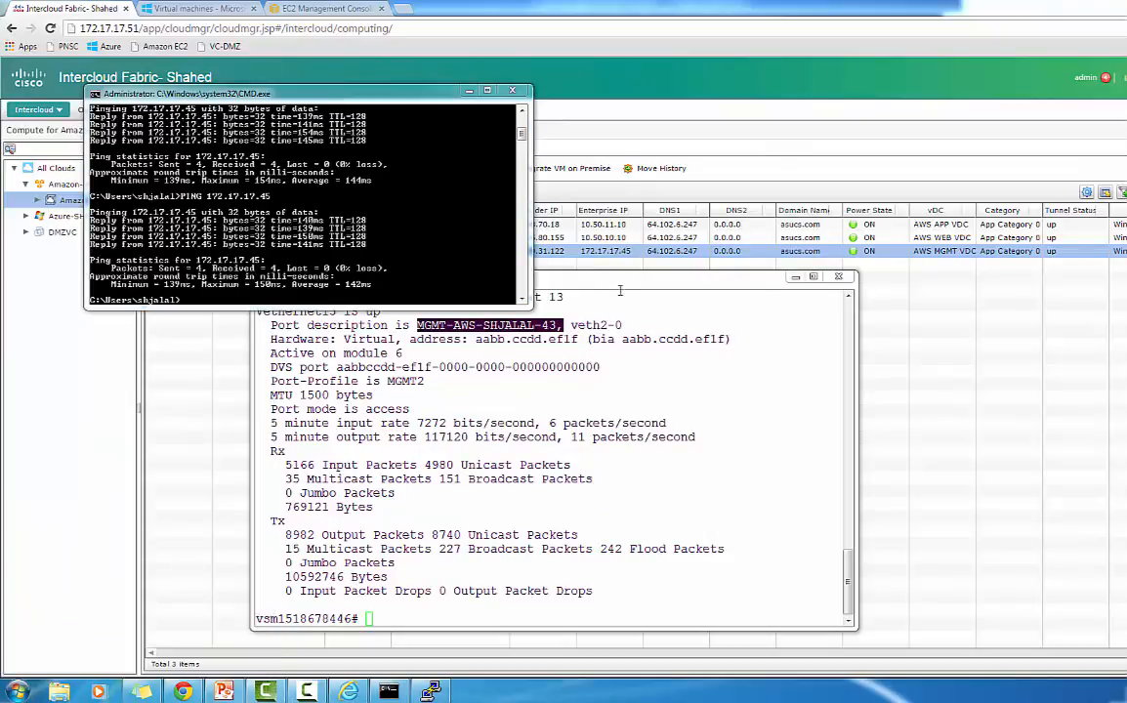
click(625, 217)
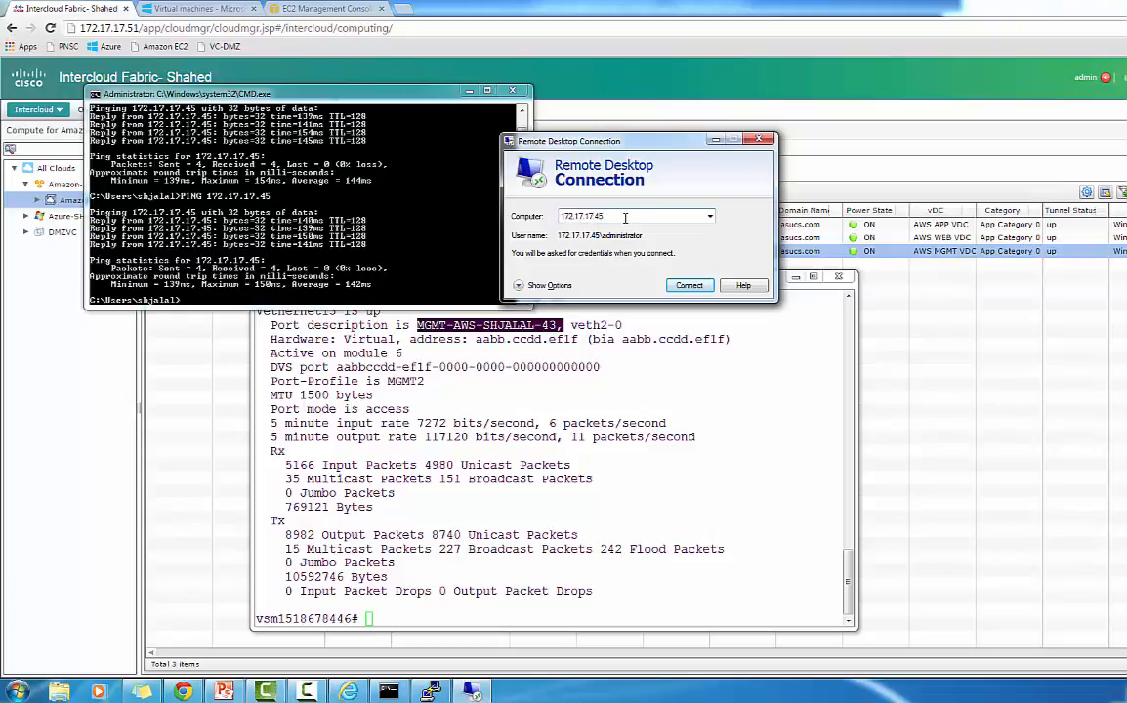
click(694, 287)
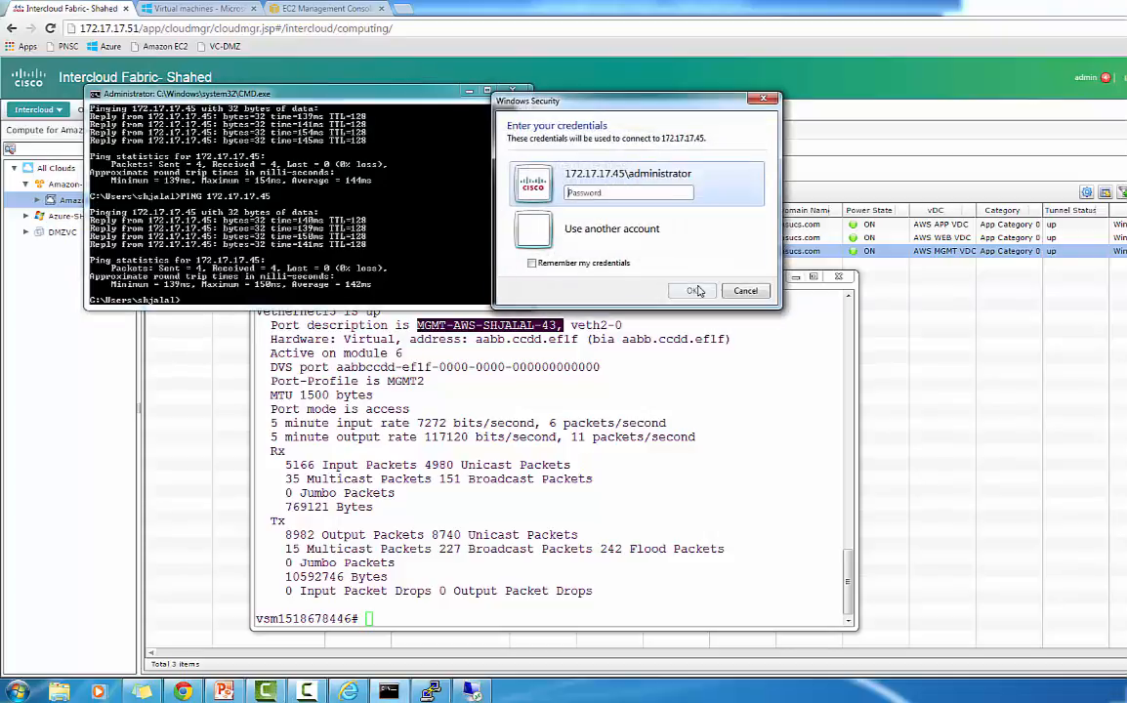
click(666, 194)
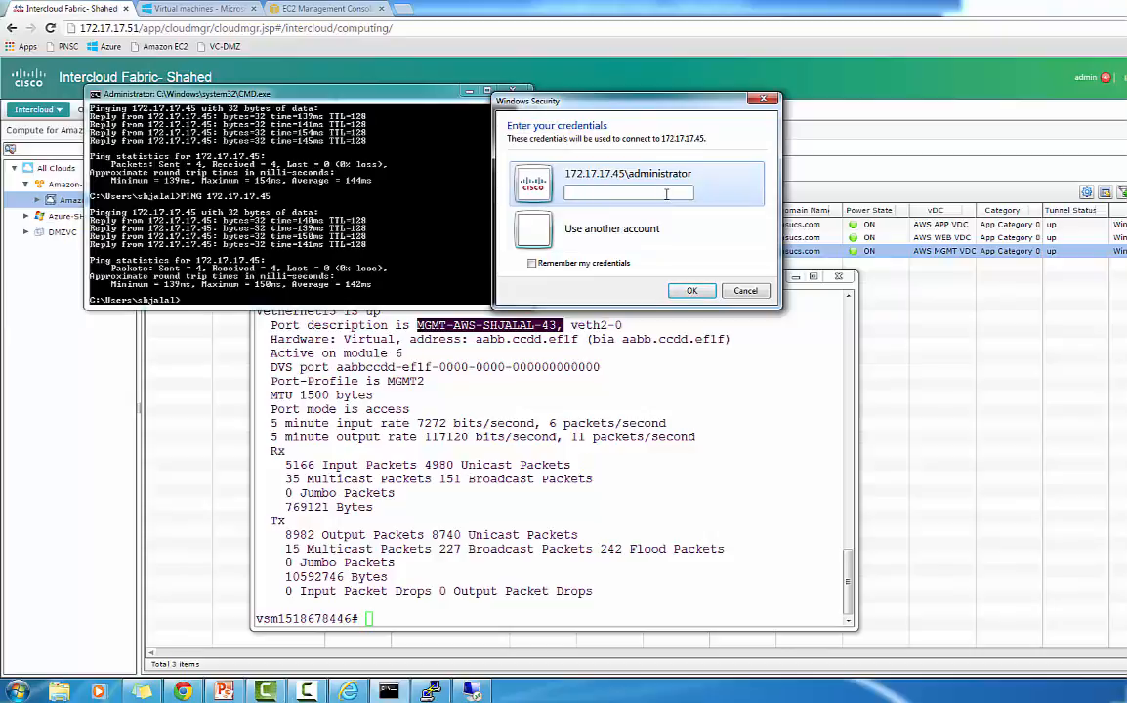
text(••••••••)
click(693, 291)
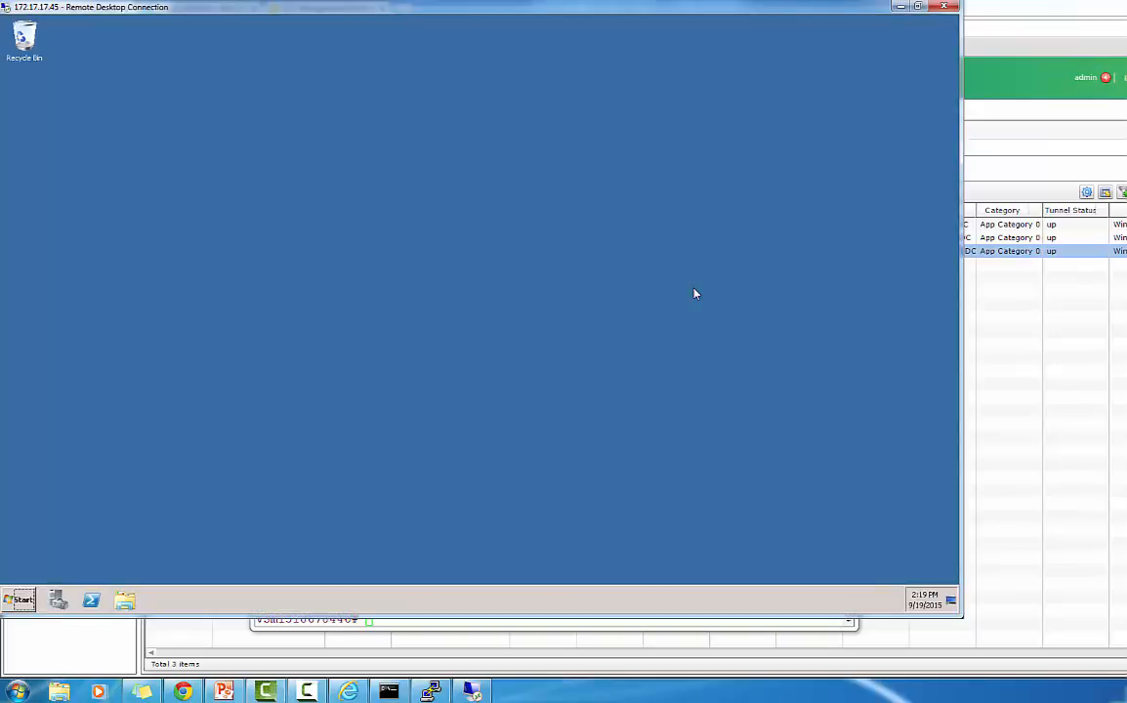
Step: Cancel the Shutdown Event Tracker on the remote management VM and launch Internet Explorer there
click(24, 599)
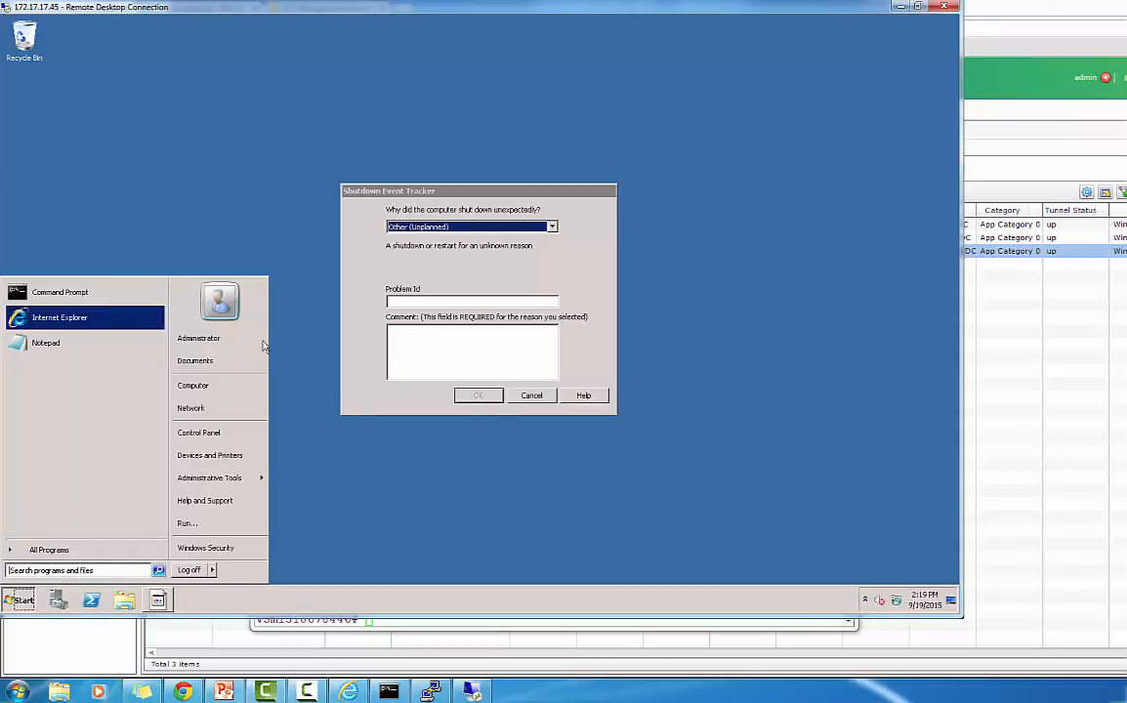
click(533, 399)
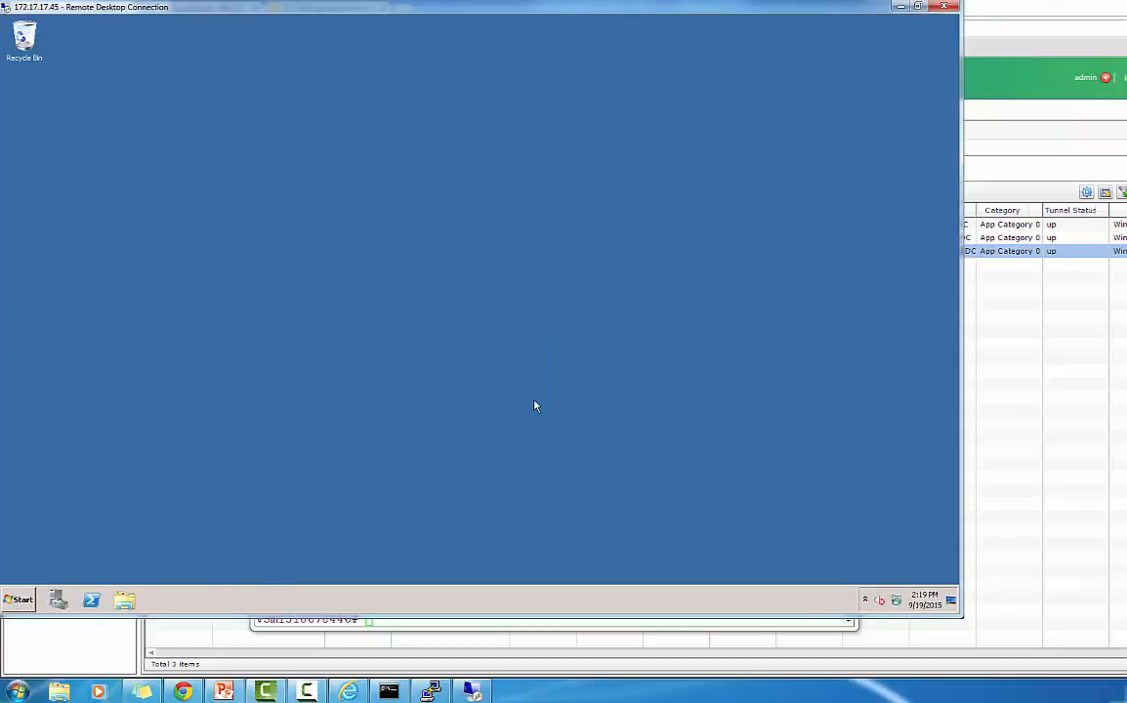
click(16, 598)
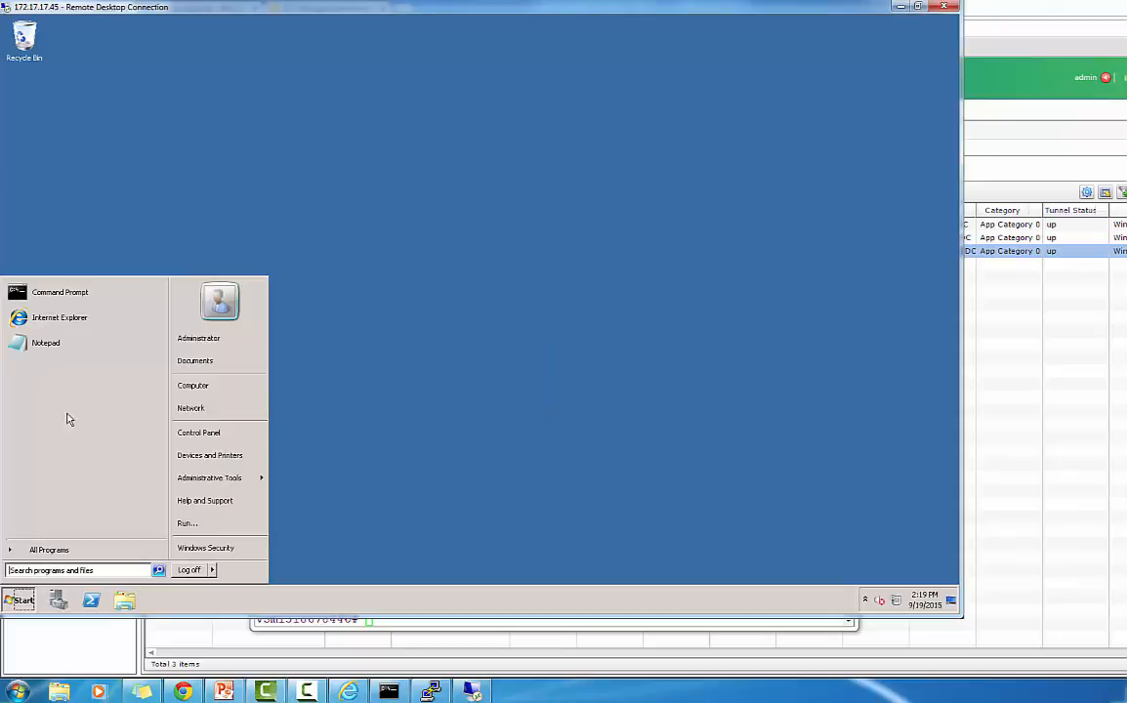
click(80, 318)
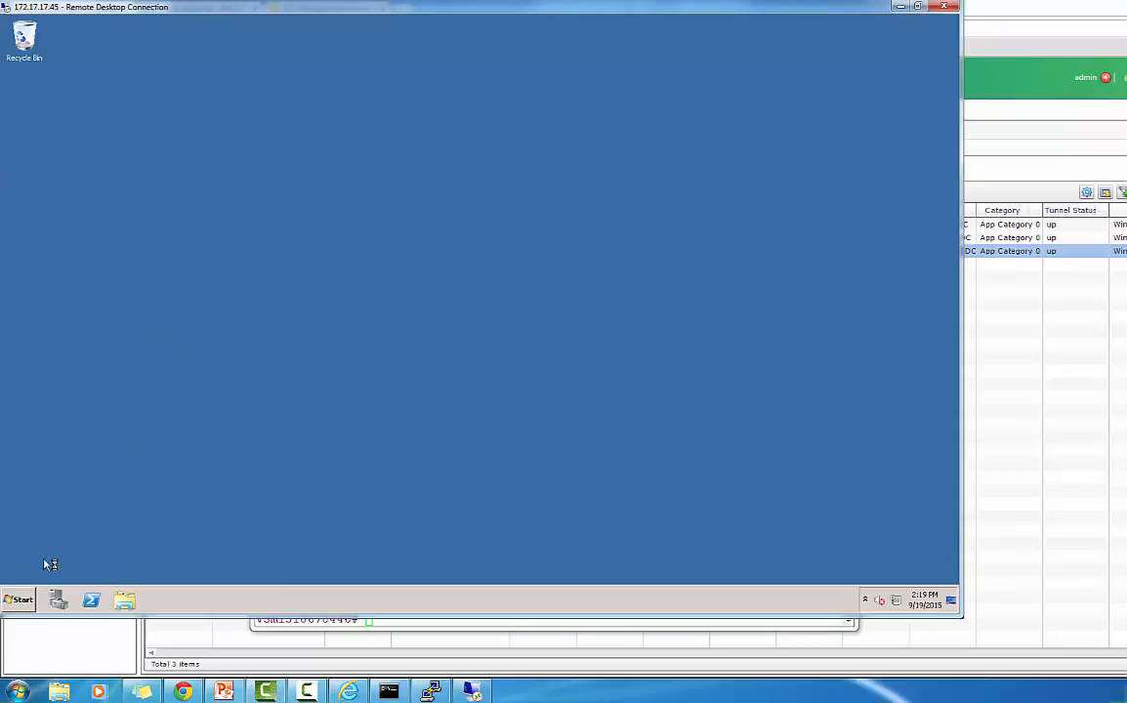
click(23, 600)
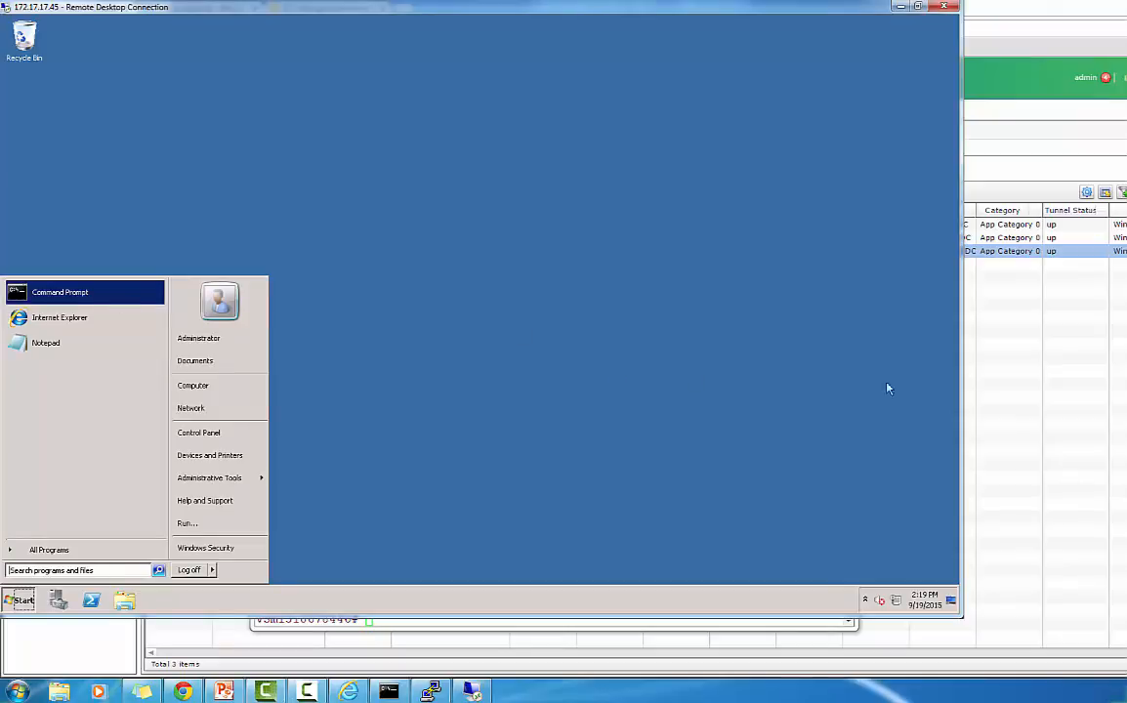
Step: Switch back to the Intercloud Fabric site and start migrating the web VM back to premise
click(1041, 420)
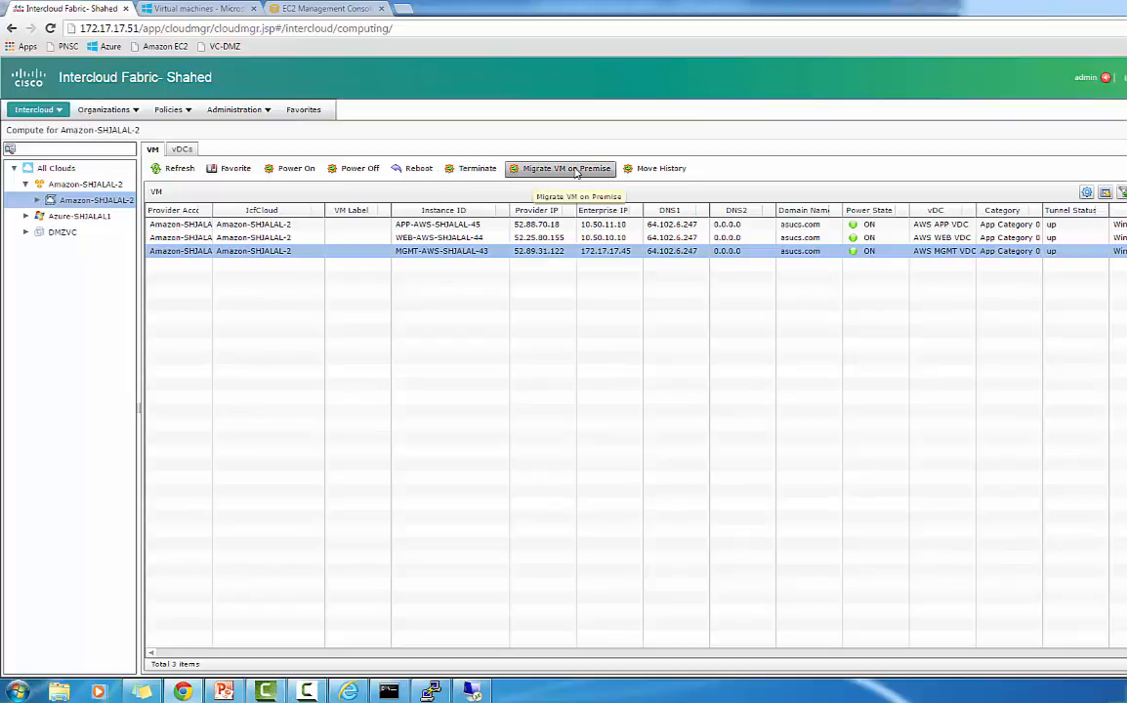
click(439, 226)
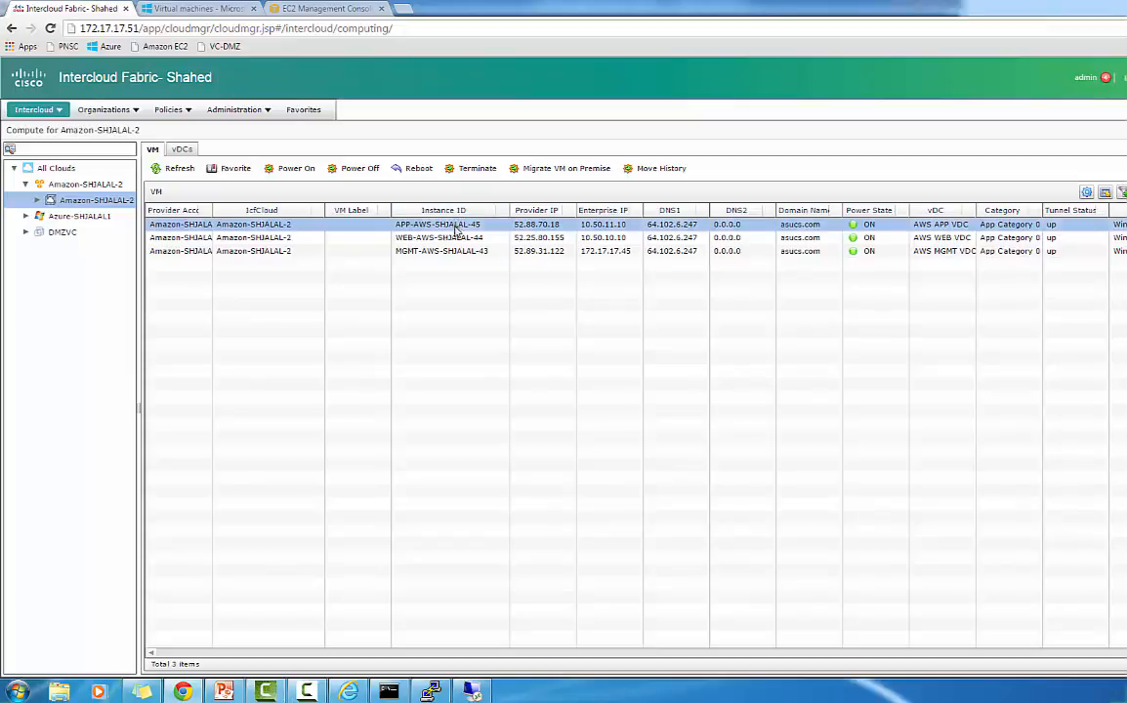
click(465, 239)
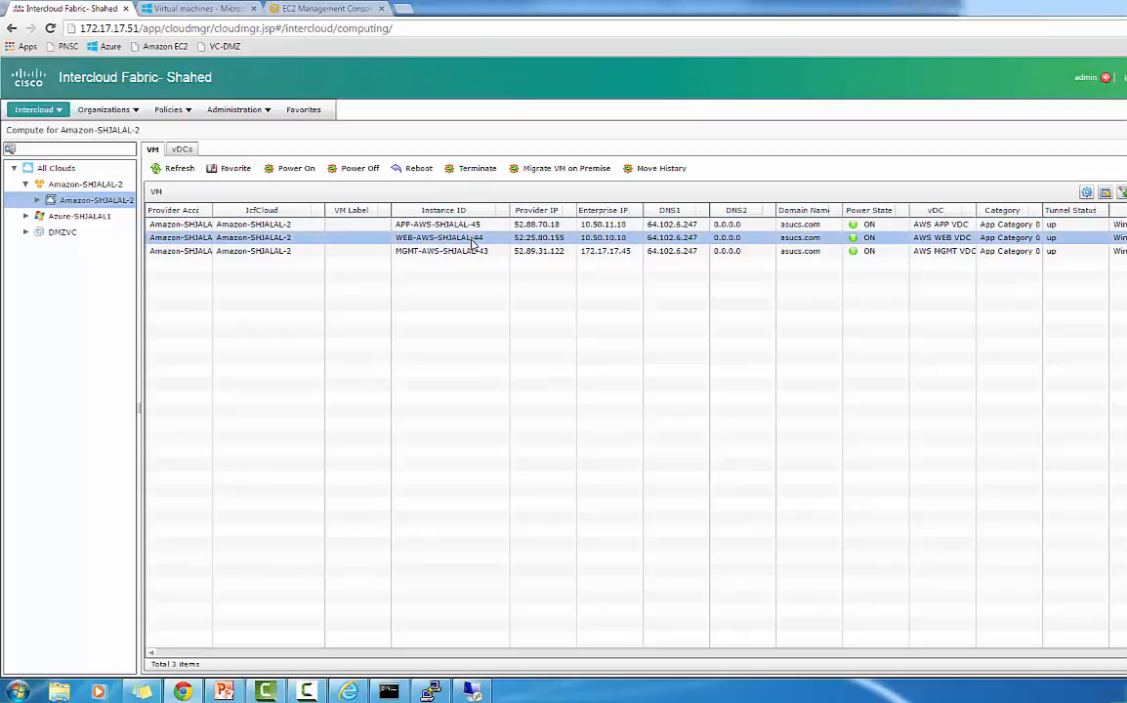
click(563, 172)
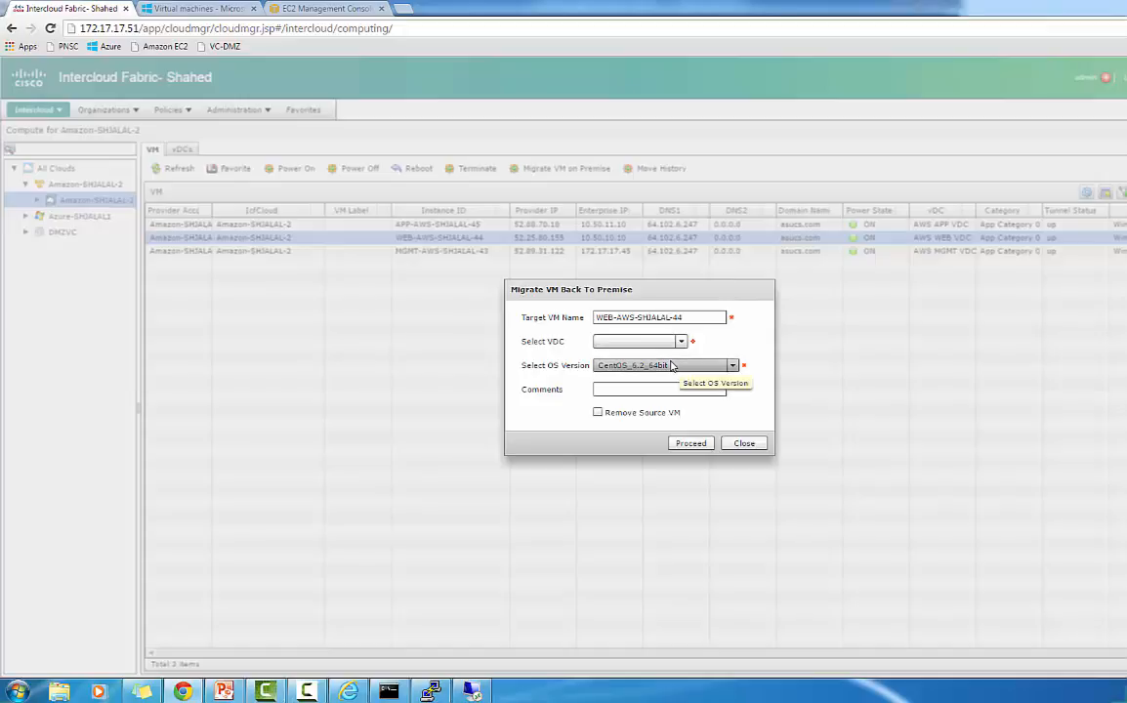
Step: Set the migration's VDC to VMware WEB VDC and its OS version to Windows_Server 2008.R2_64bit
click(679, 342)
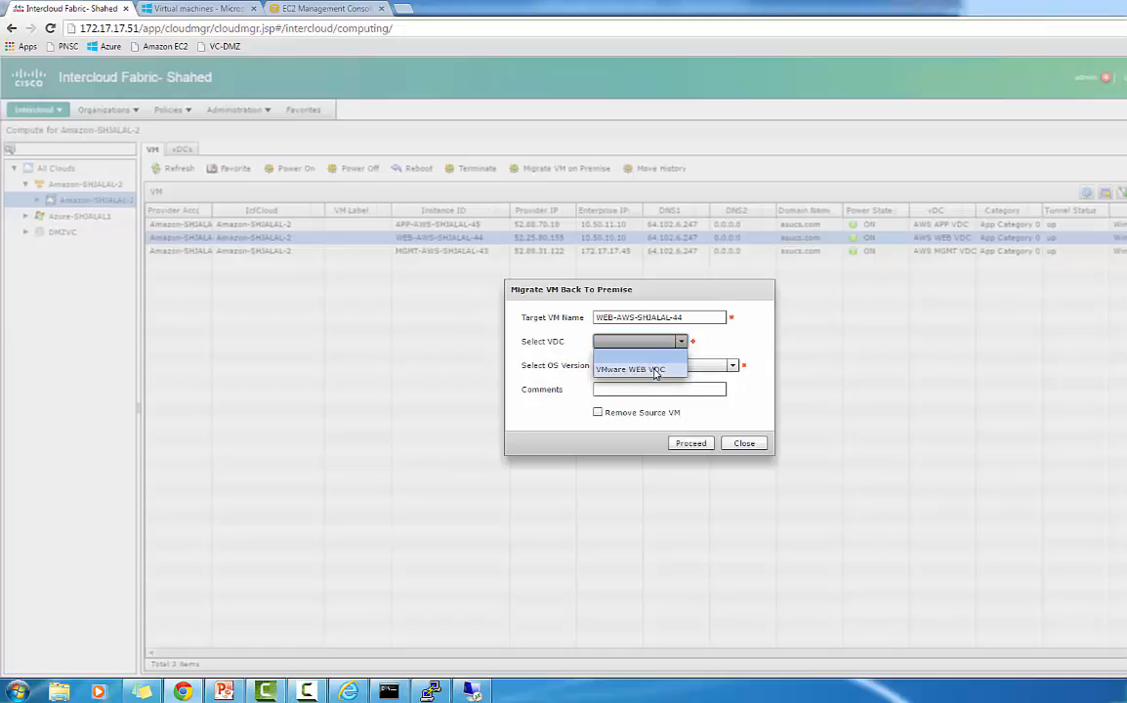
click(654, 371)
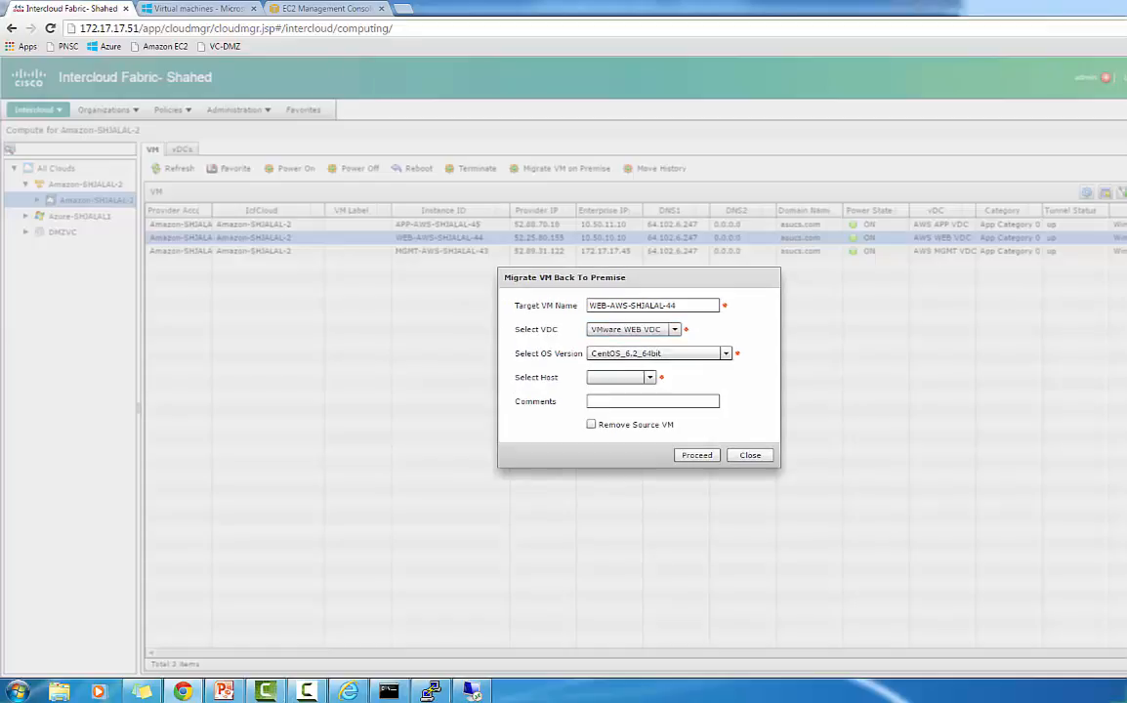
click(725, 354)
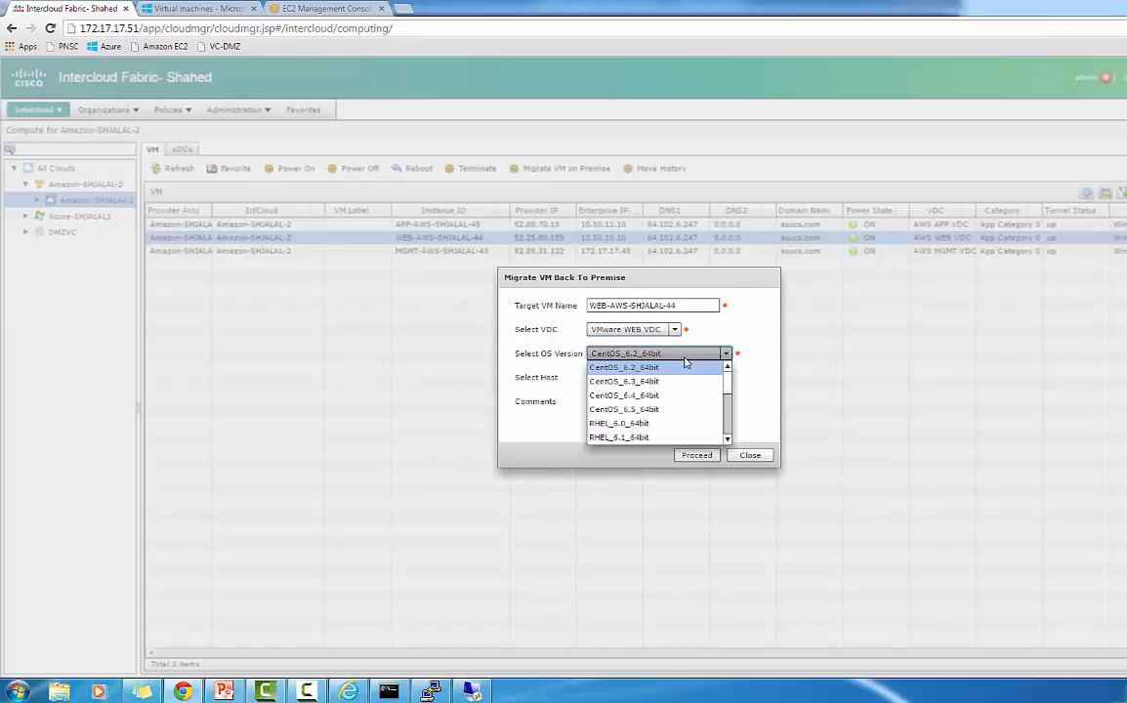
drag(733, 390, 733, 419)
click(704, 413)
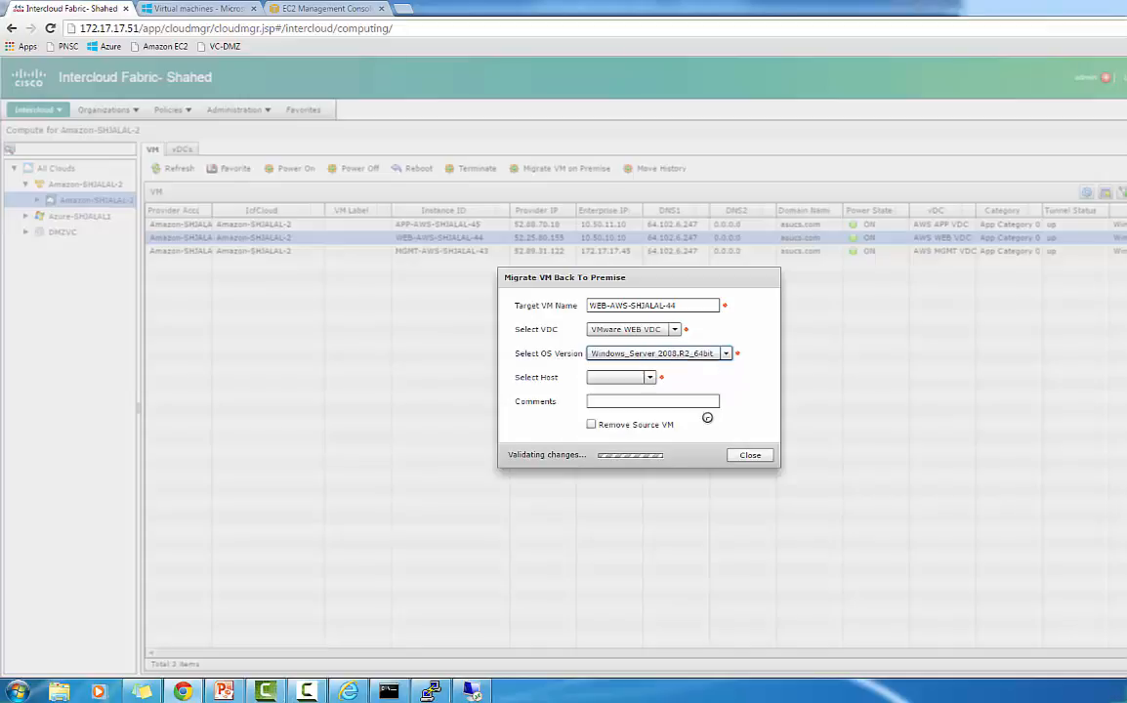
Step: Choose host 172.17.17.3 and storage datastore1 for the migrated web VM
click(650, 378)
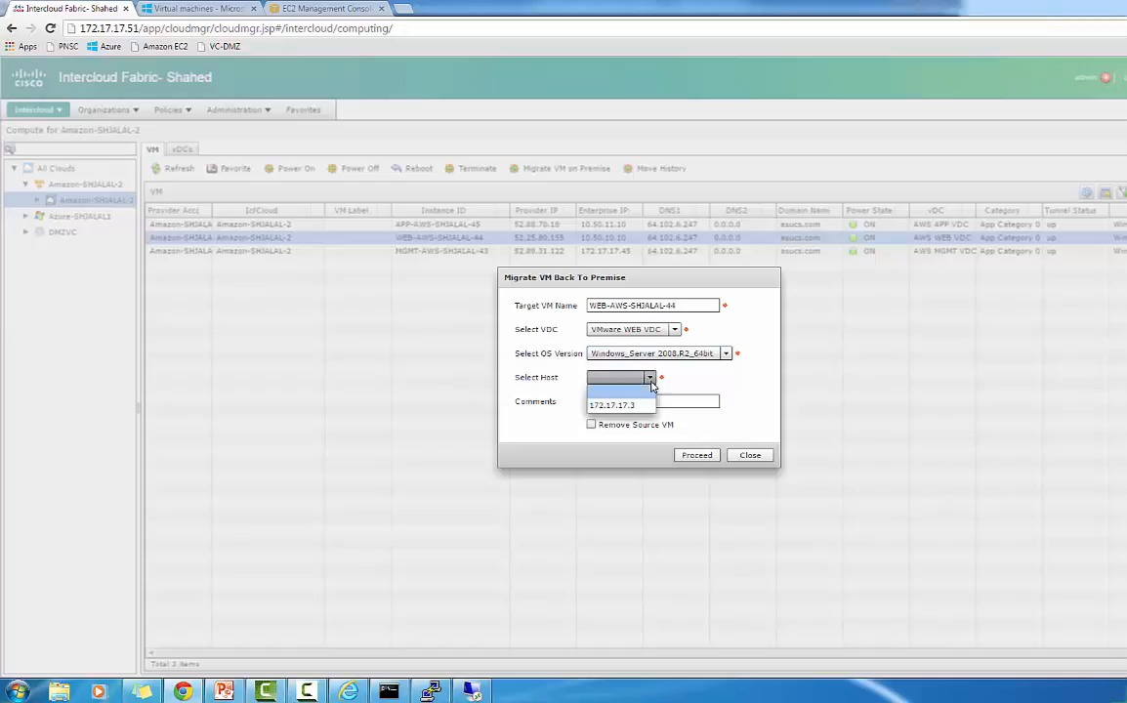
click(632, 409)
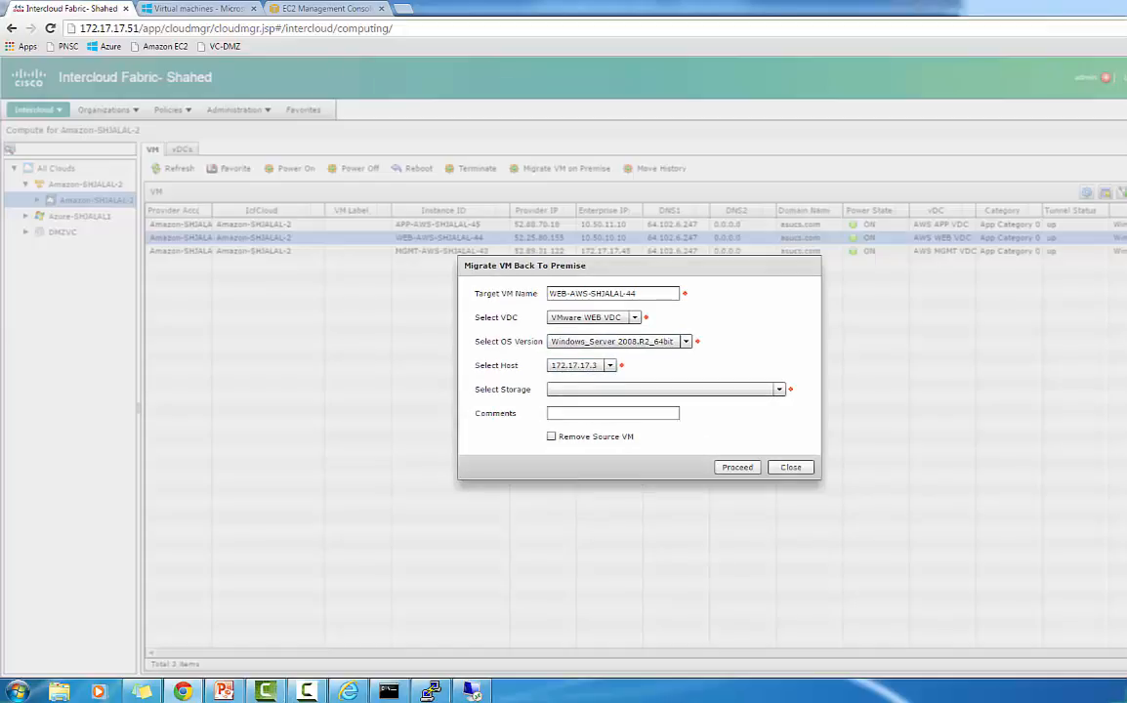
click(648, 390)
click(653, 417)
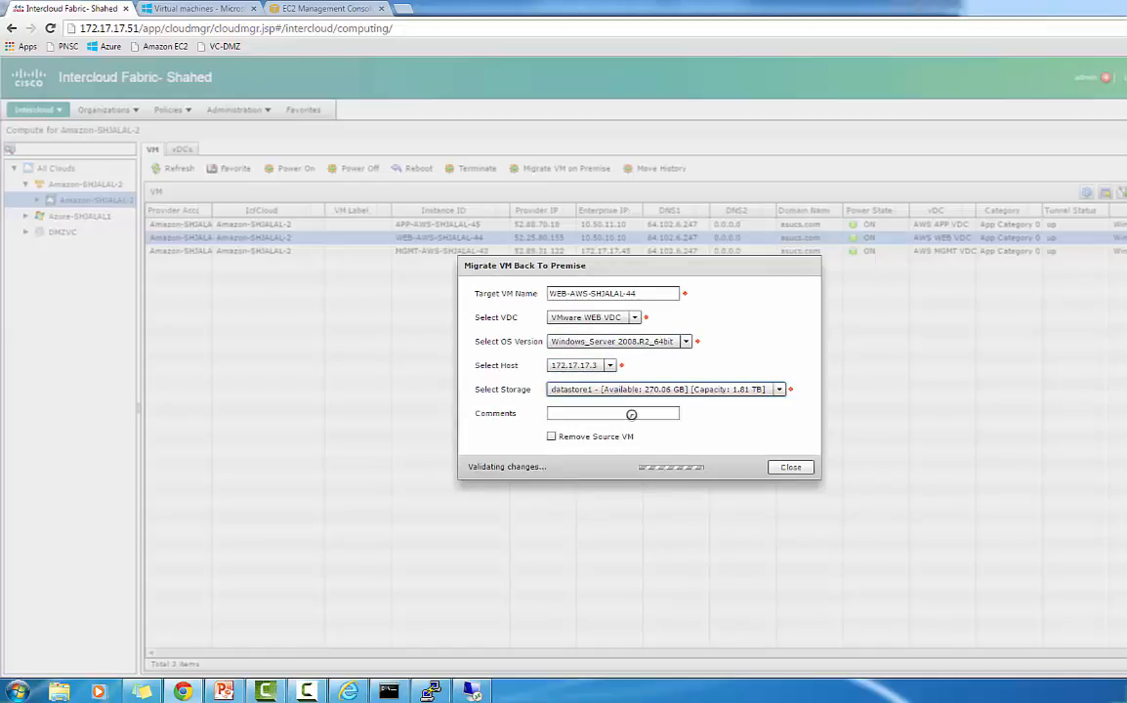
Step: Enable removal of the source VM and submit the migration of the web VM
click(553, 437)
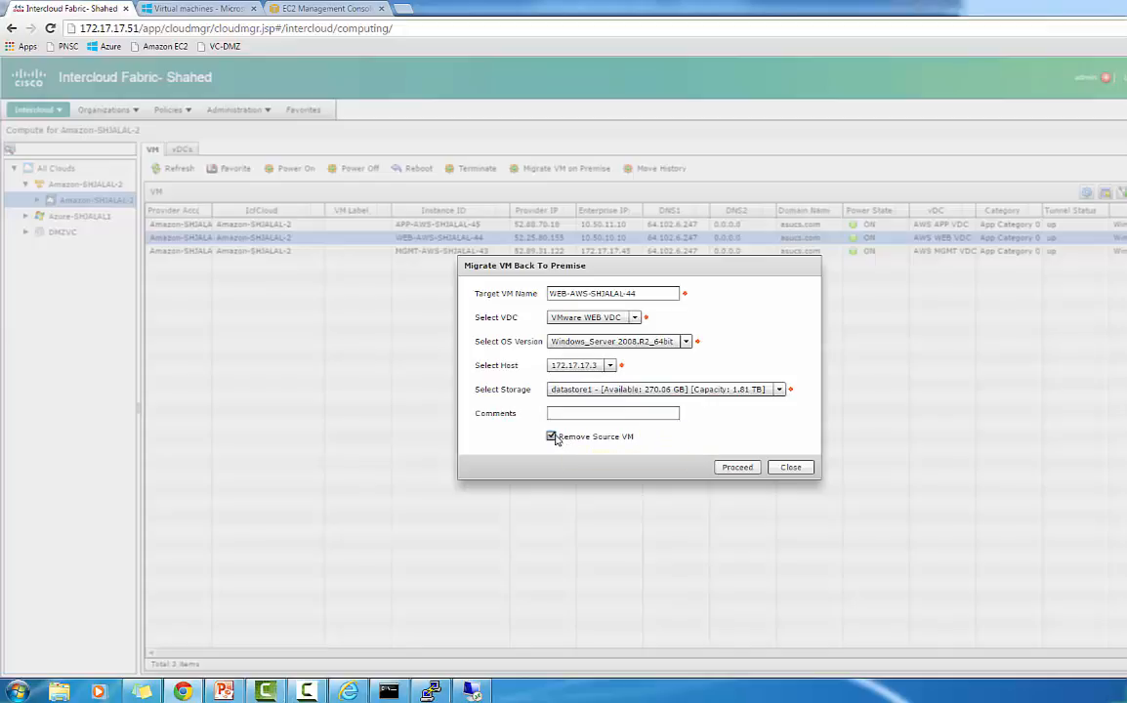
click(738, 468)
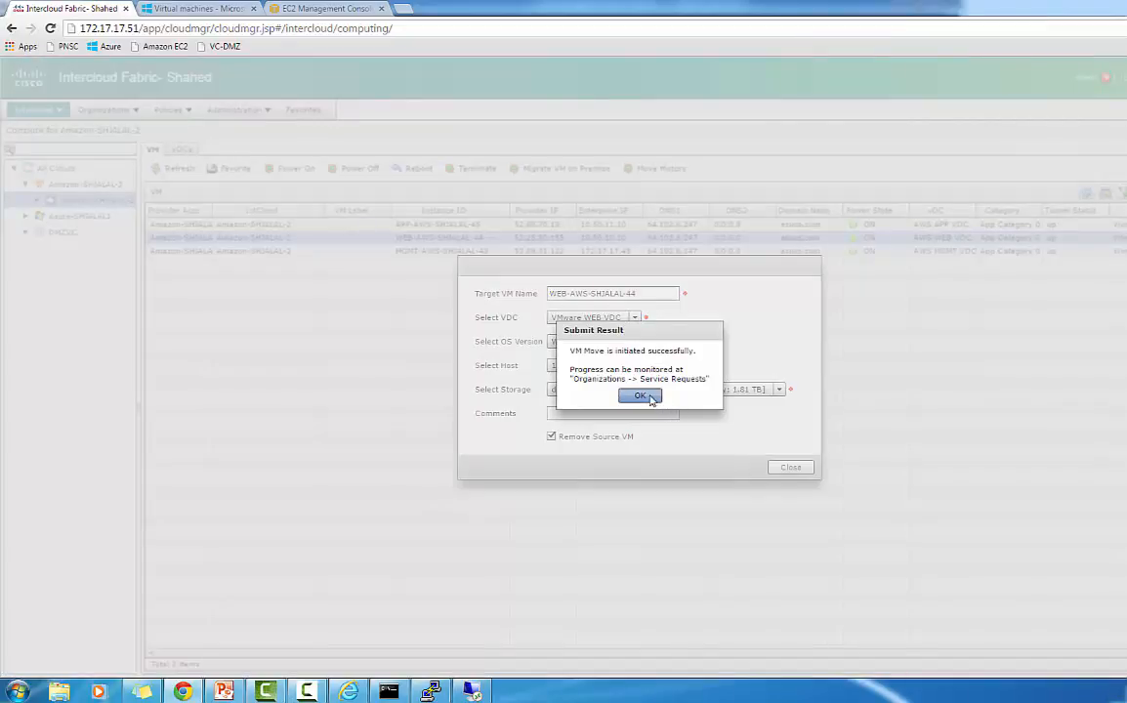
click(650, 398)
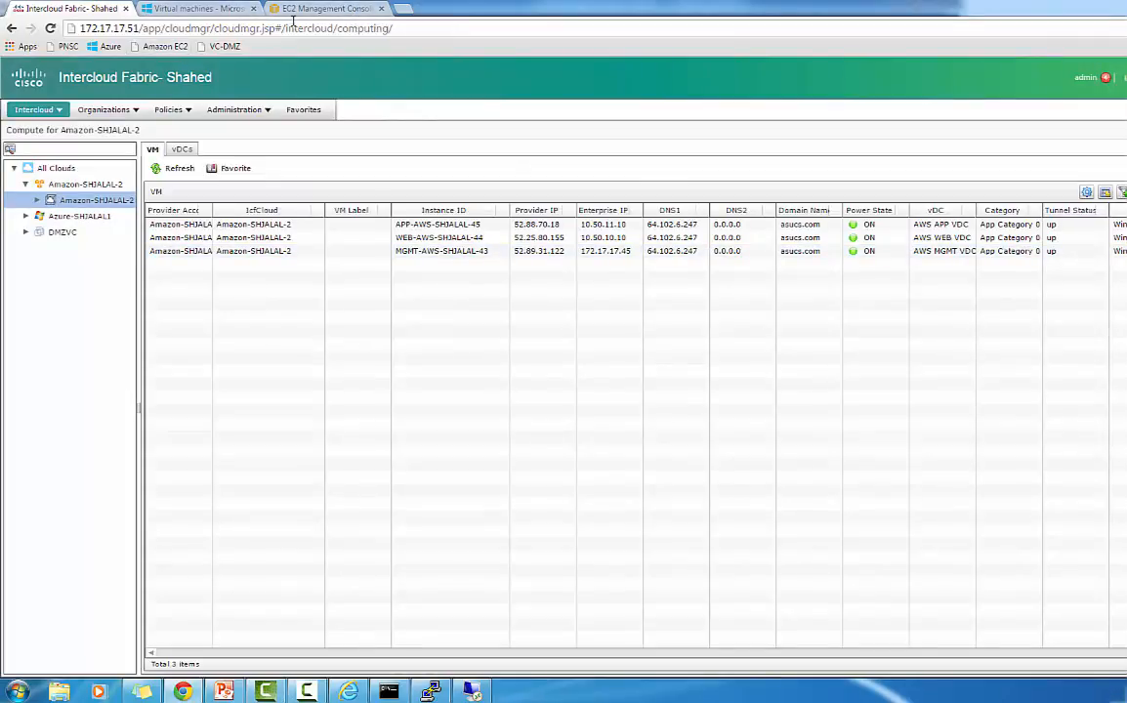
Step: Open the service request for the web VM's move workflow and examine its log for the current migration stage
click(136, 111)
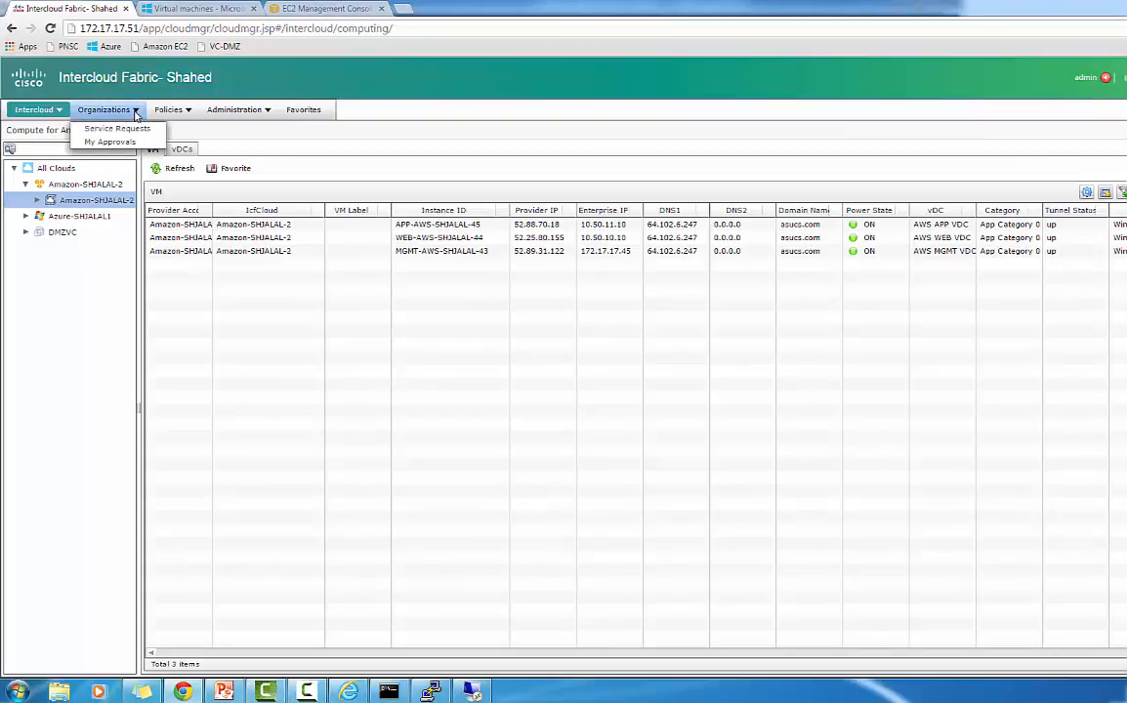
click(128, 128)
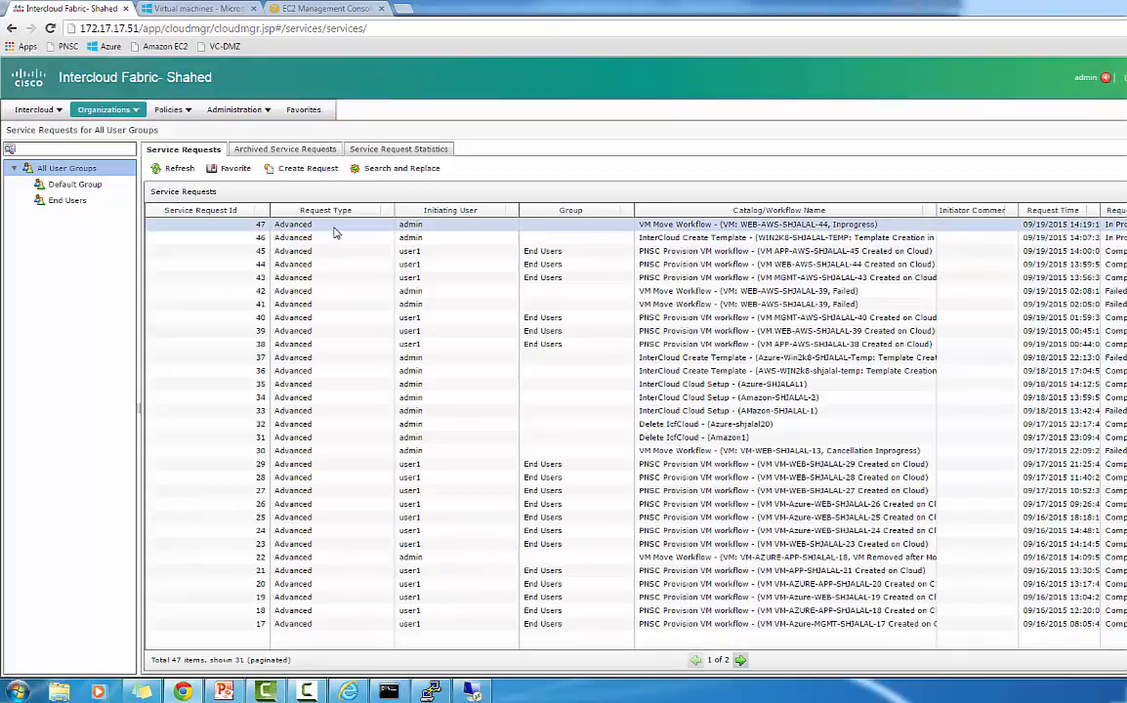
click(333, 227)
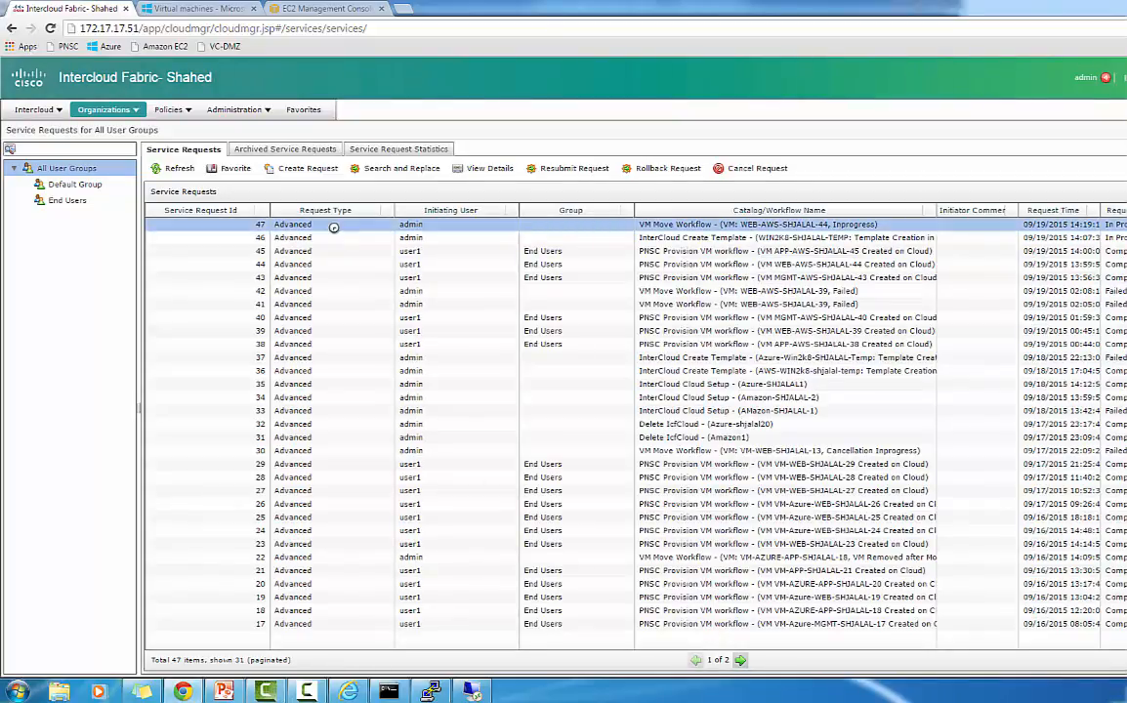
double_click(333, 226)
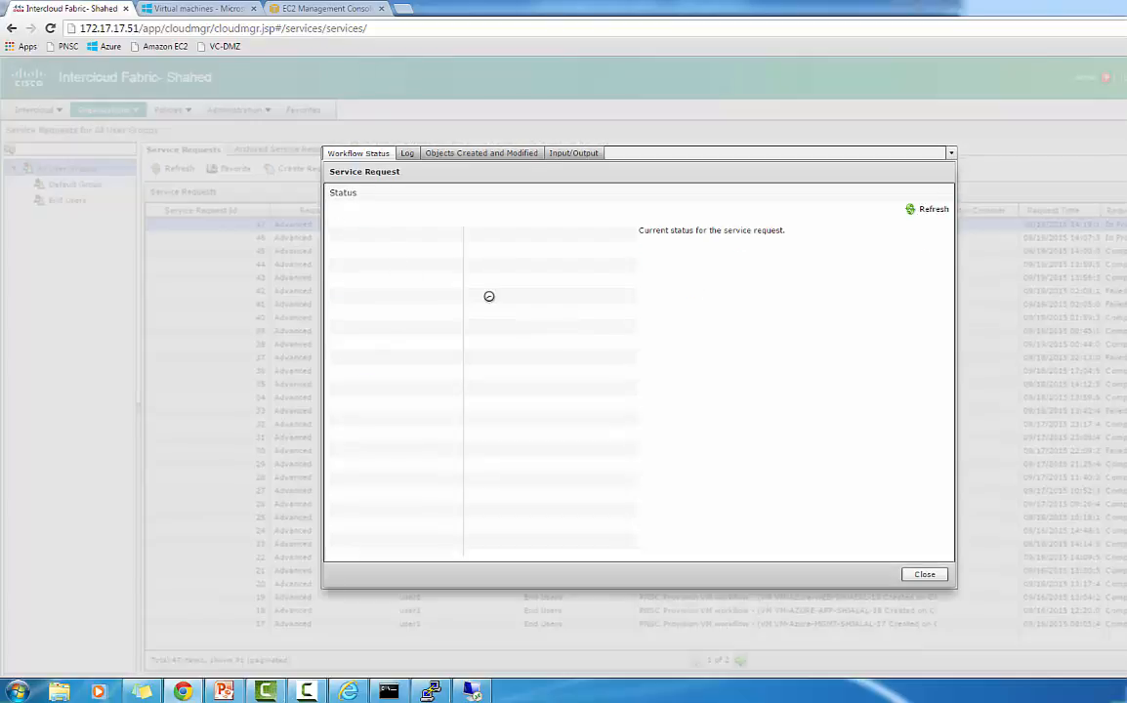
click(409, 156)
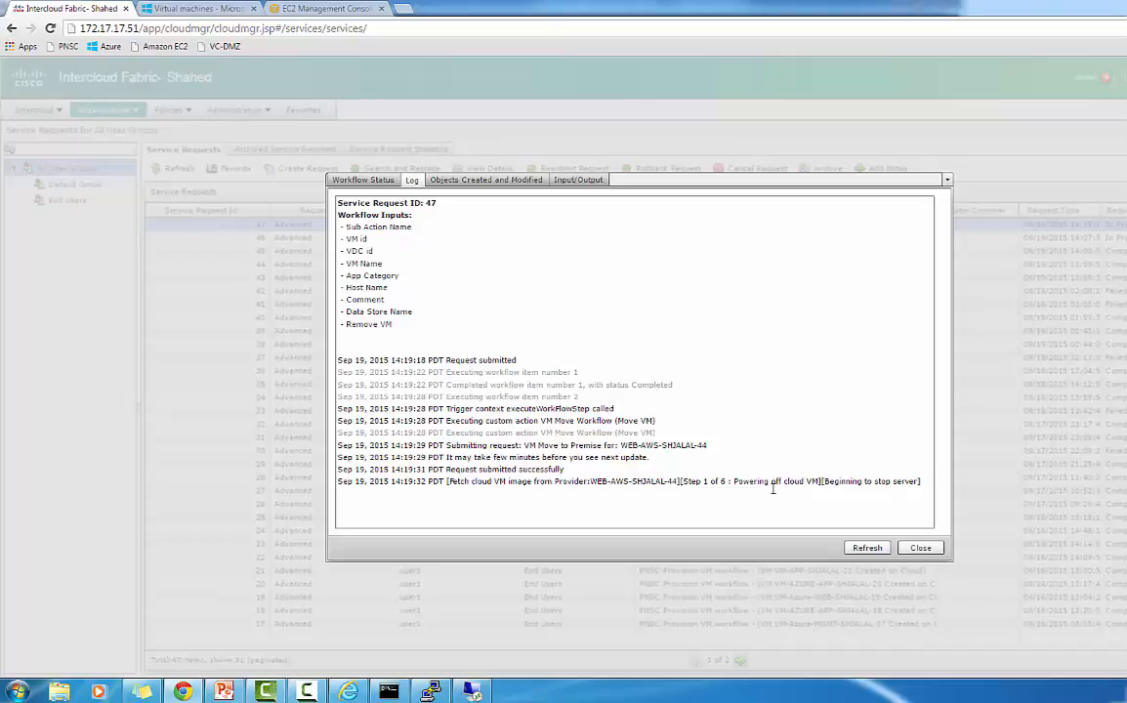
drag(772, 488, 755, 487)
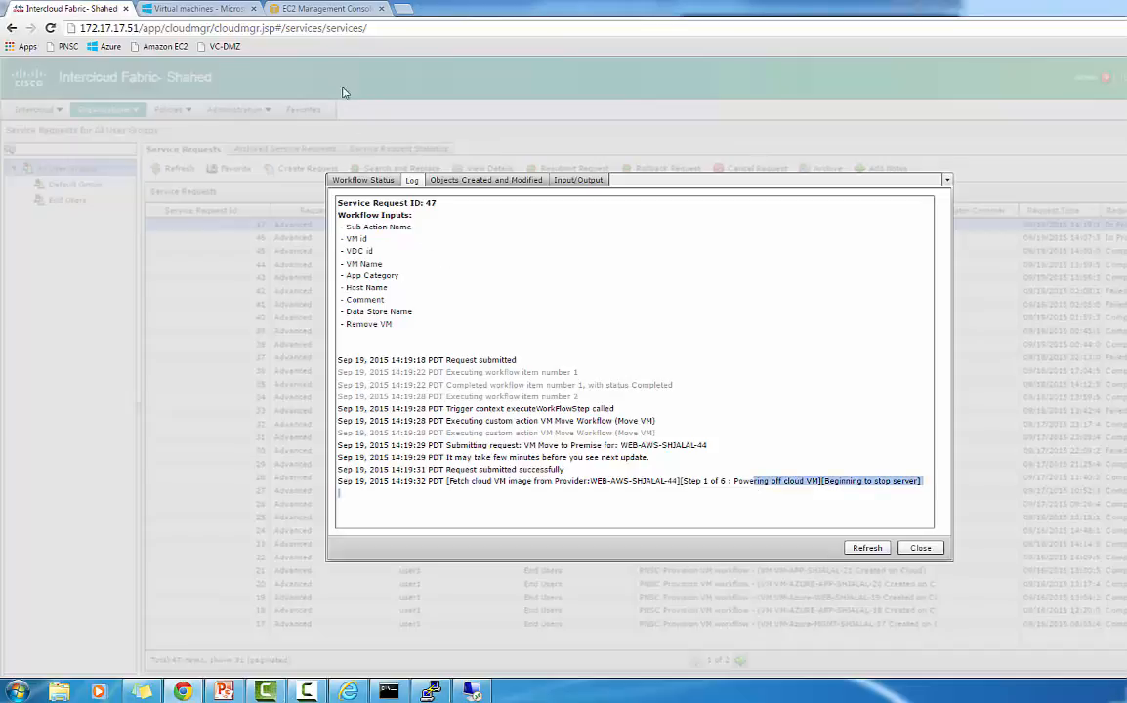
Step: Switch to the EC2 Management Console and check the web VM's instance state in the instances list
click(318, 9)
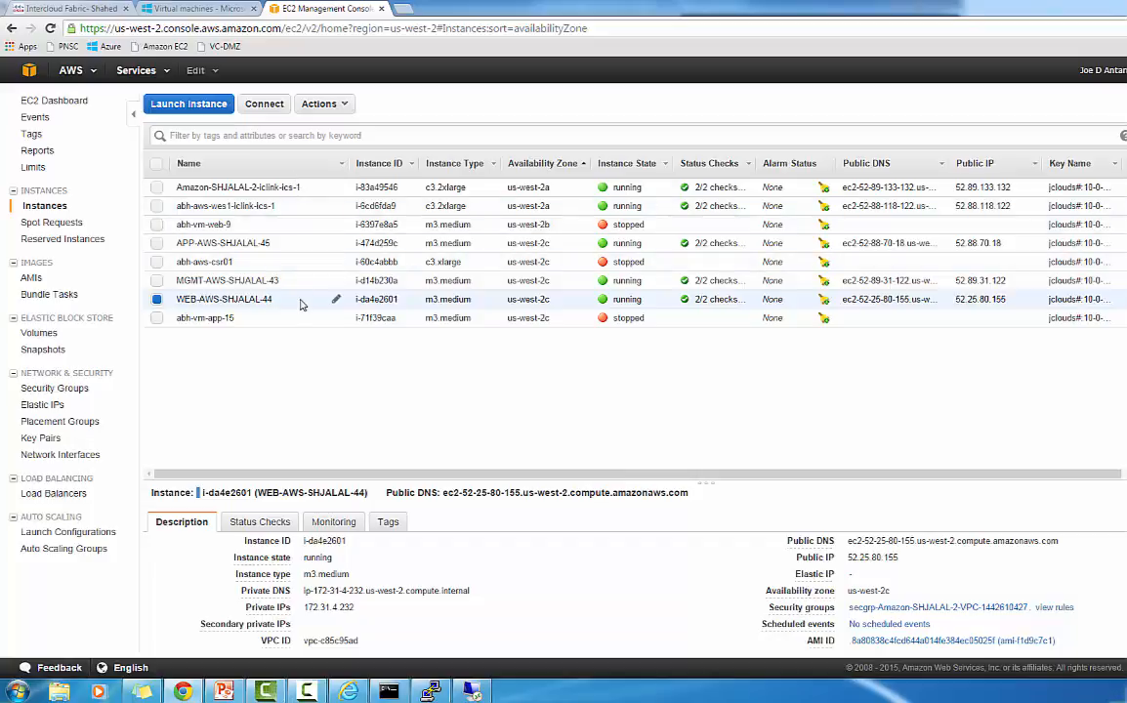
click(44, 206)
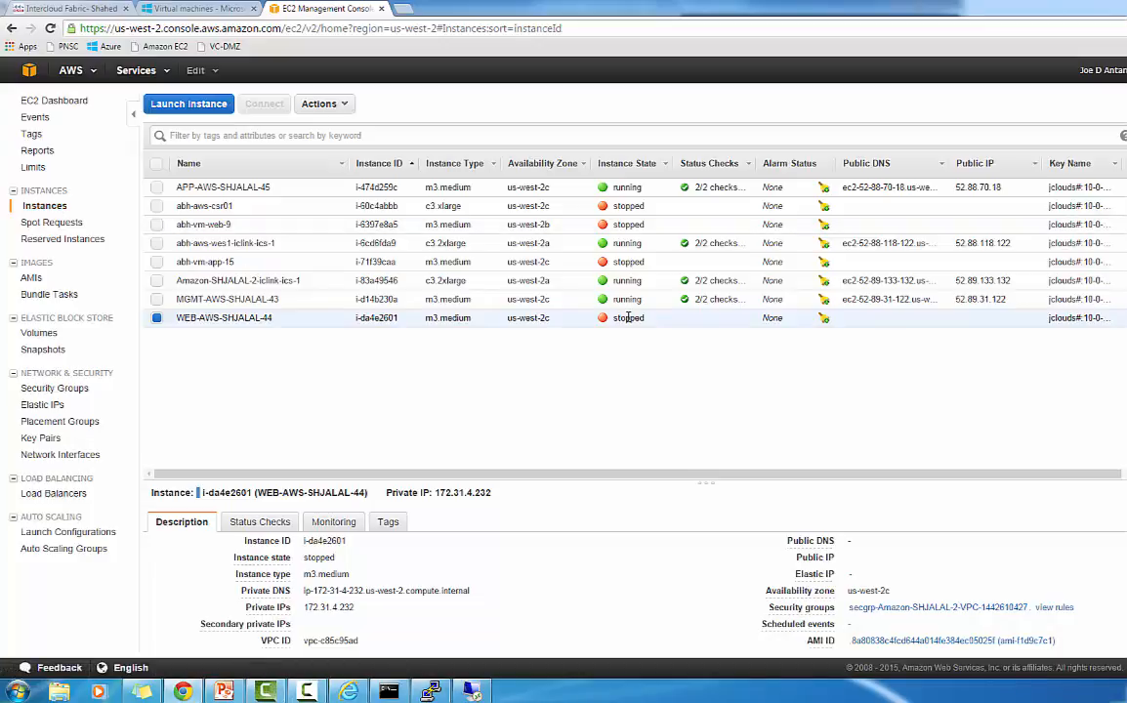
mouse_move(614, 318)
mouse_down()
mouse_move(598, 318)
mouse_move(626, 318)
mouse_up()
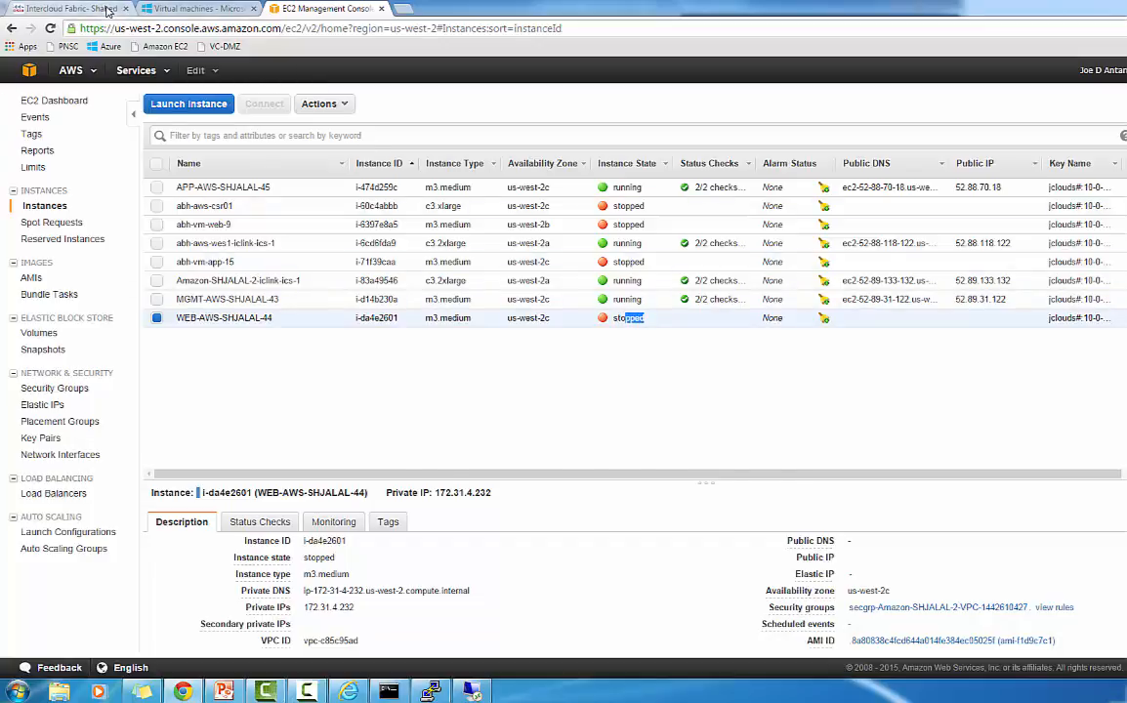
Step: Return to the Intercloud Fabric site, refresh the move request's log to check its progress, and close the request details
click(107, 9)
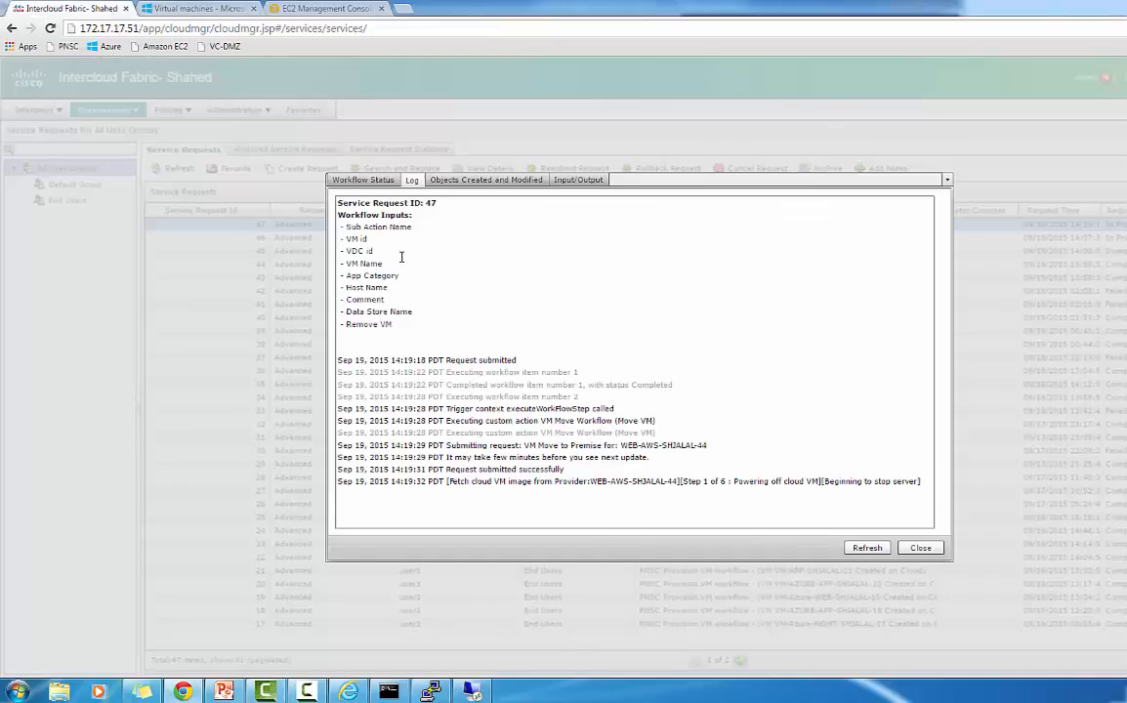
click(858, 556)
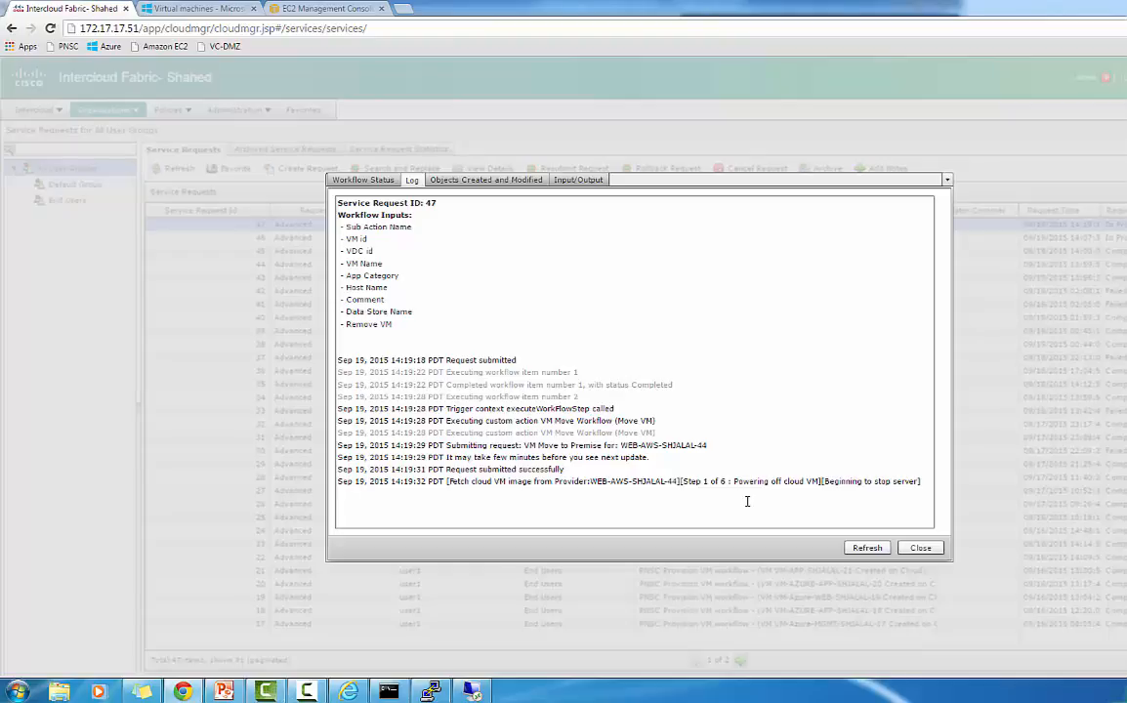
click(916, 550)
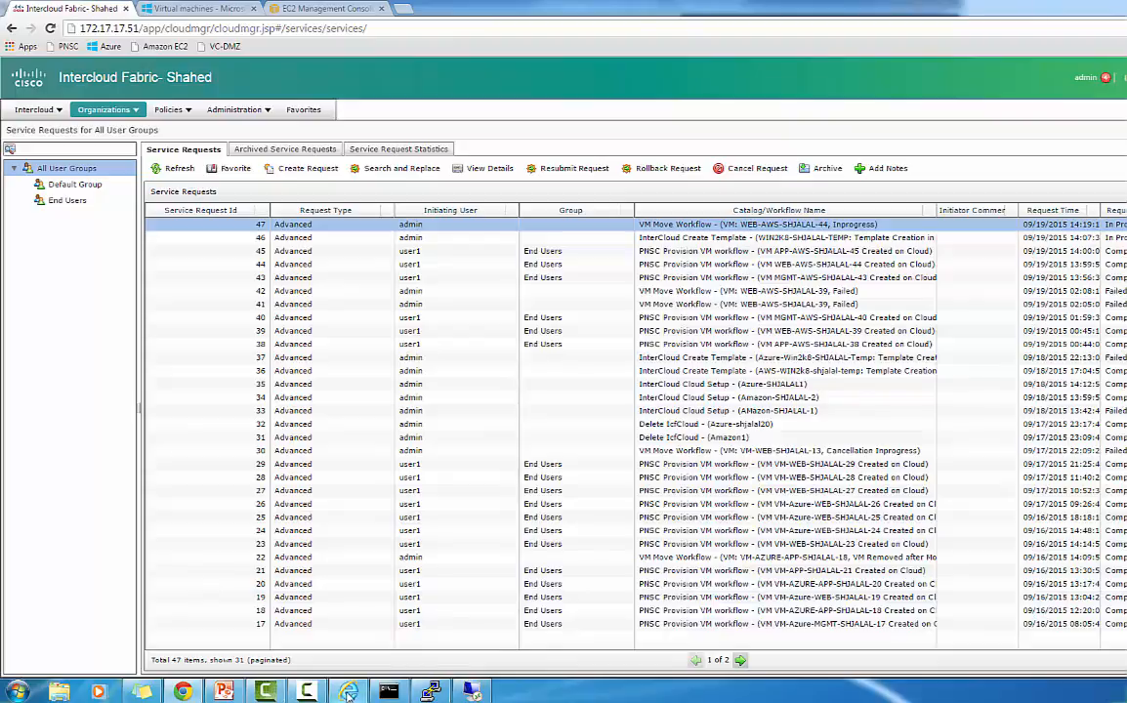
click(431, 690)
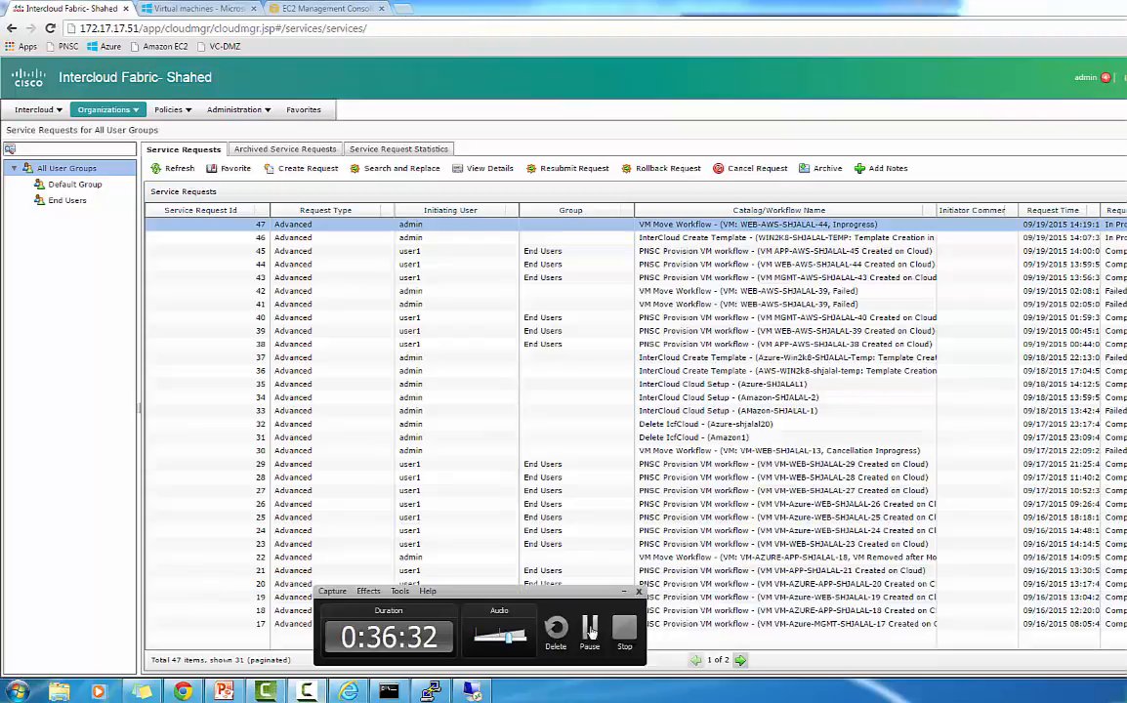